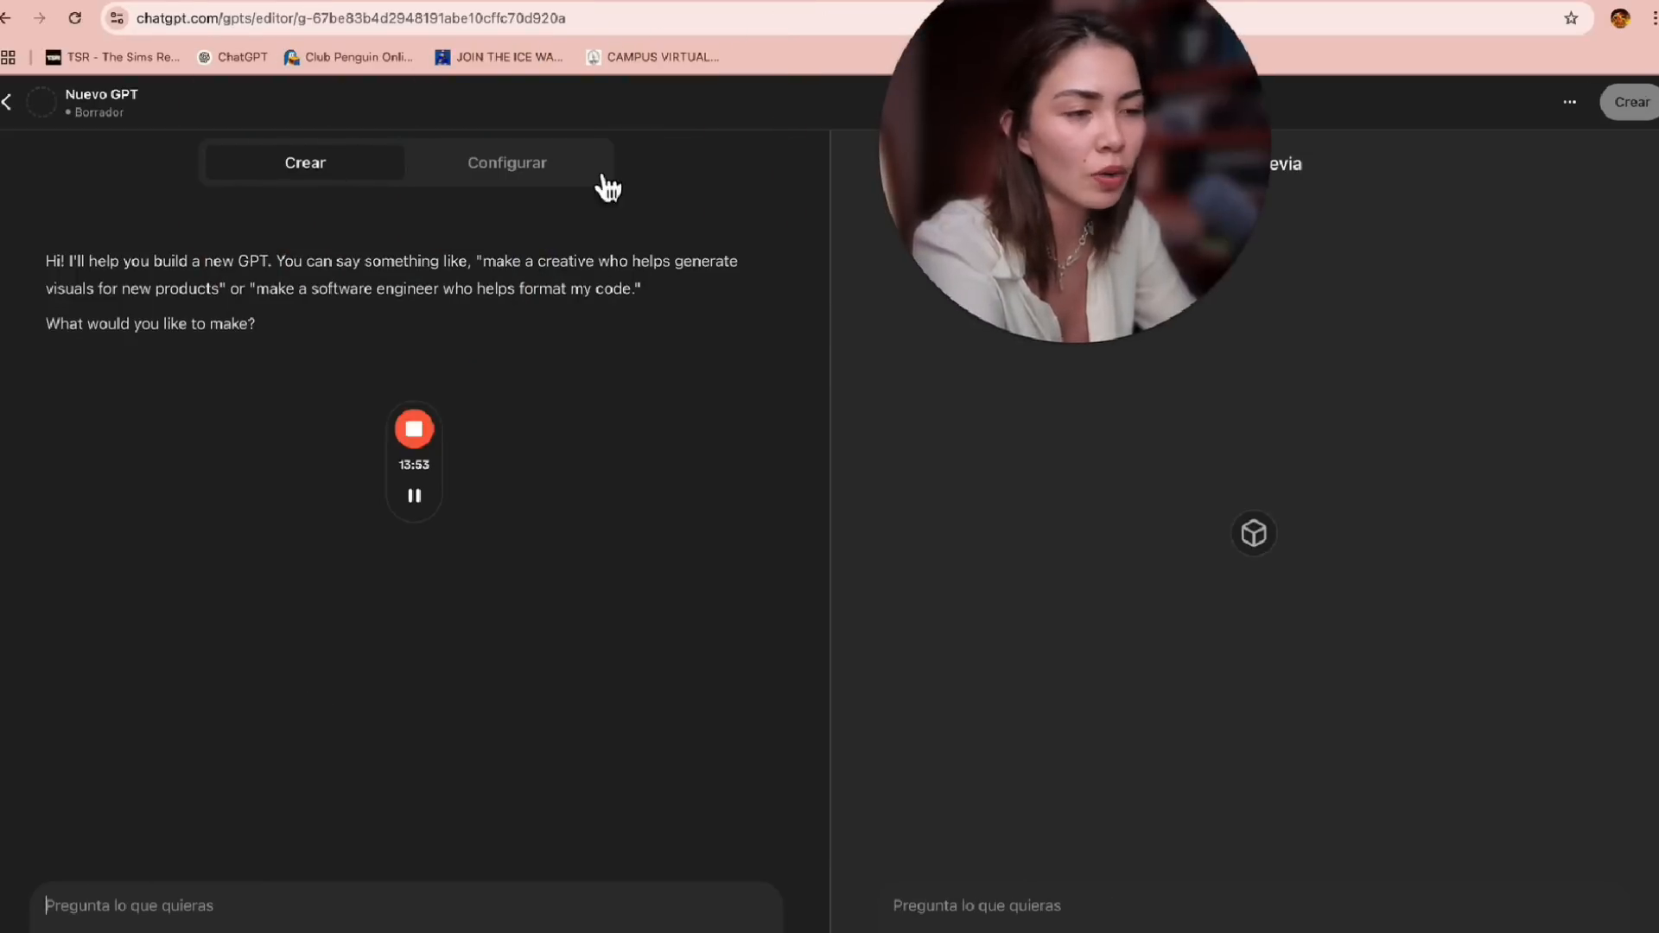
# Compare the new GPT's conversational creation view with its configuration form, ending at the form's instructions field
pyautogui.click(527, 168)
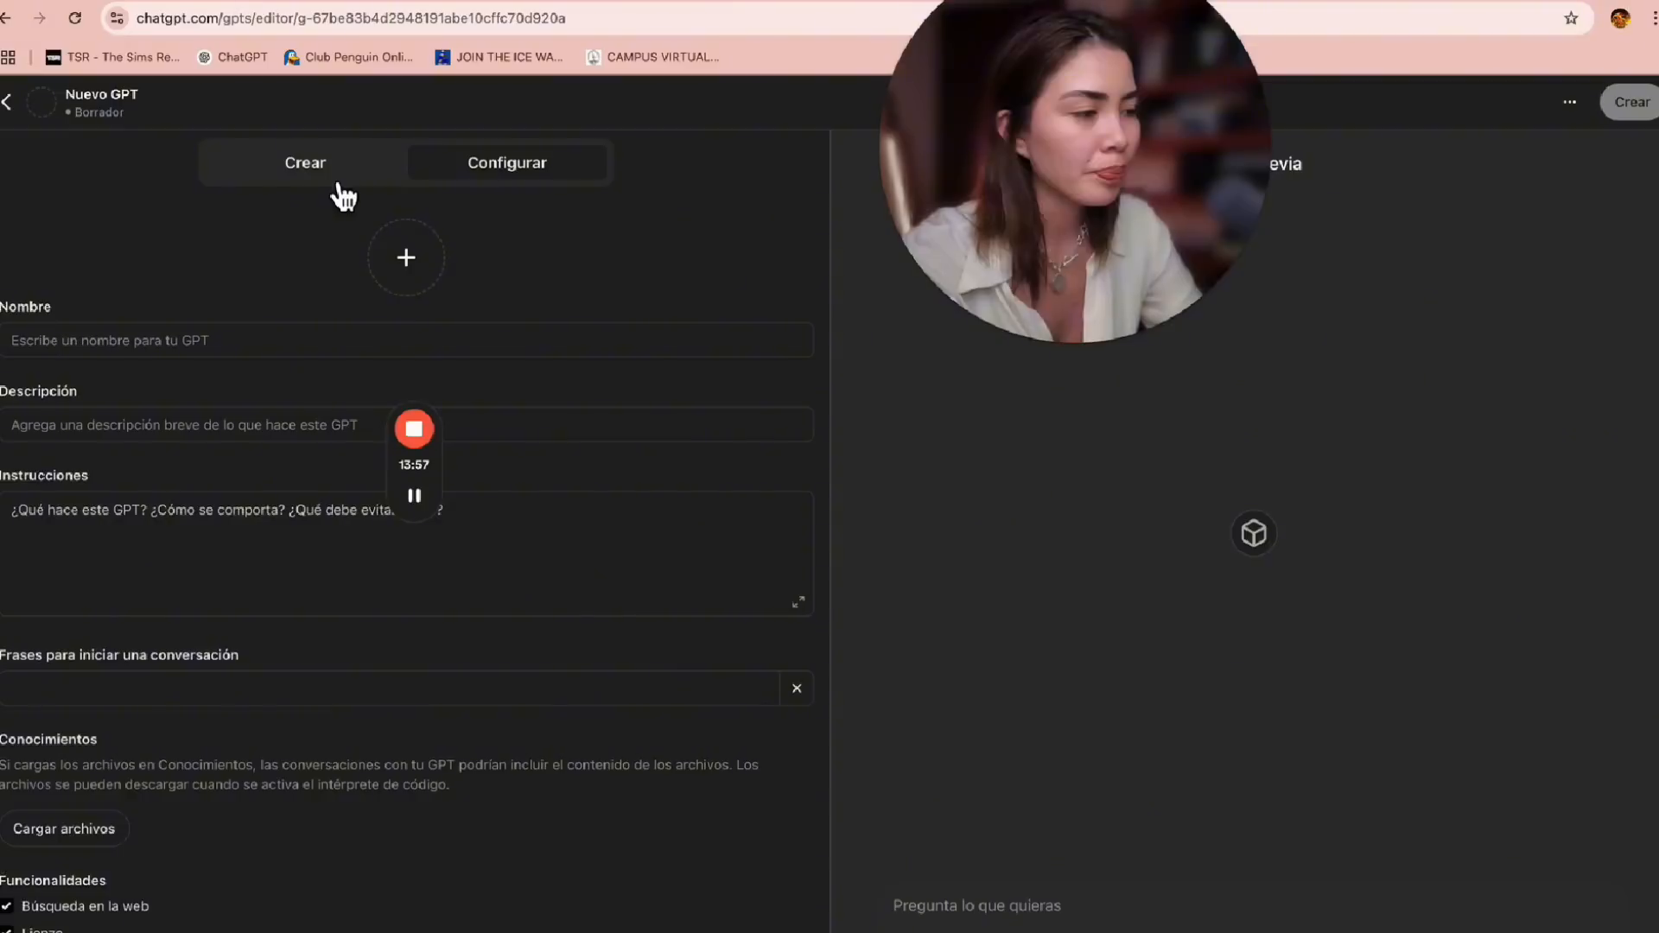
pyautogui.click(340, 183)
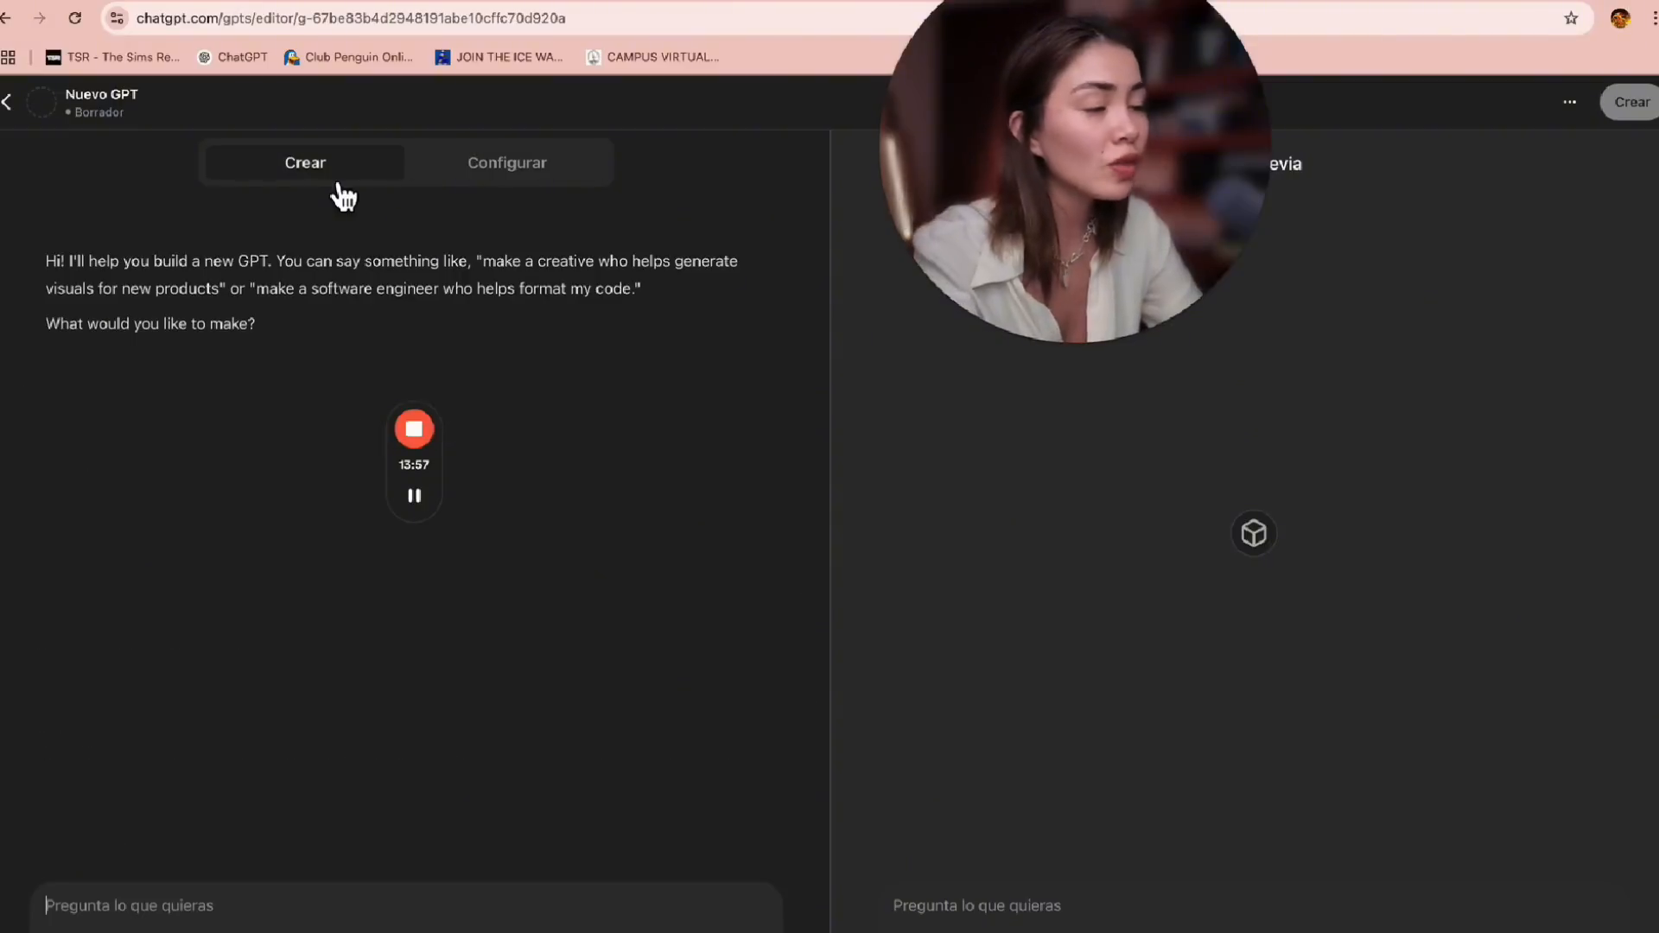
pyautogui.click(540, 182)
pyautogui.click(59, 555)
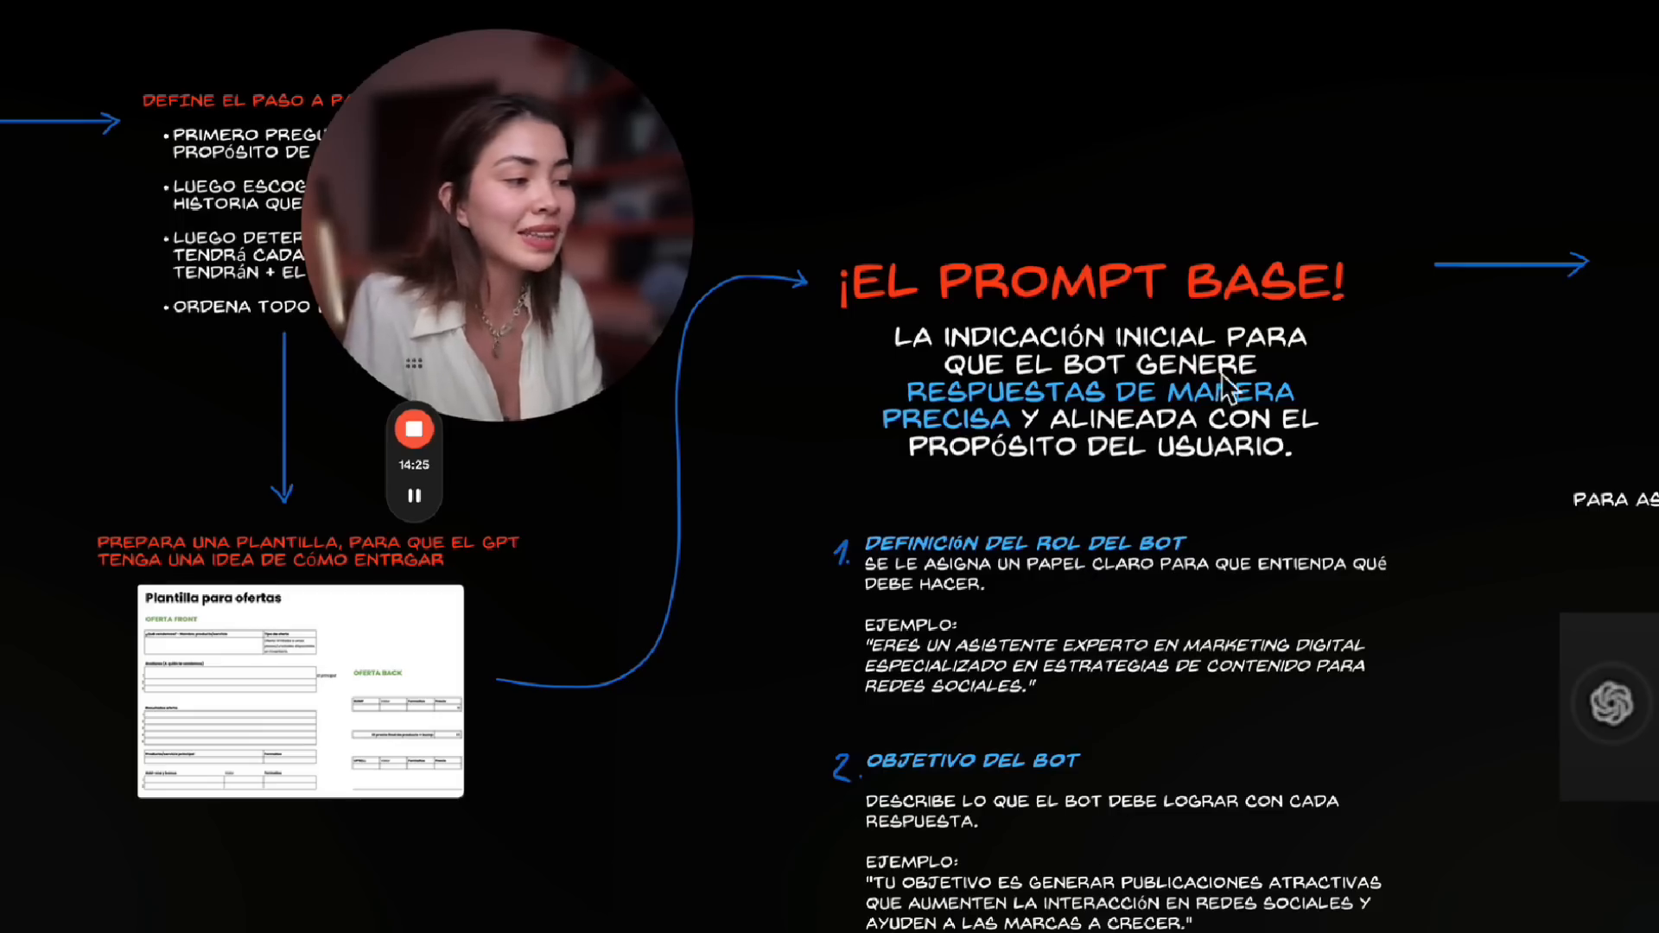
# On the whiteboard, read the base prompt section, from the bot's role and objective through response structure, tone, rules and expected output example
pyautogui.scroll(-1, 1222, 423)
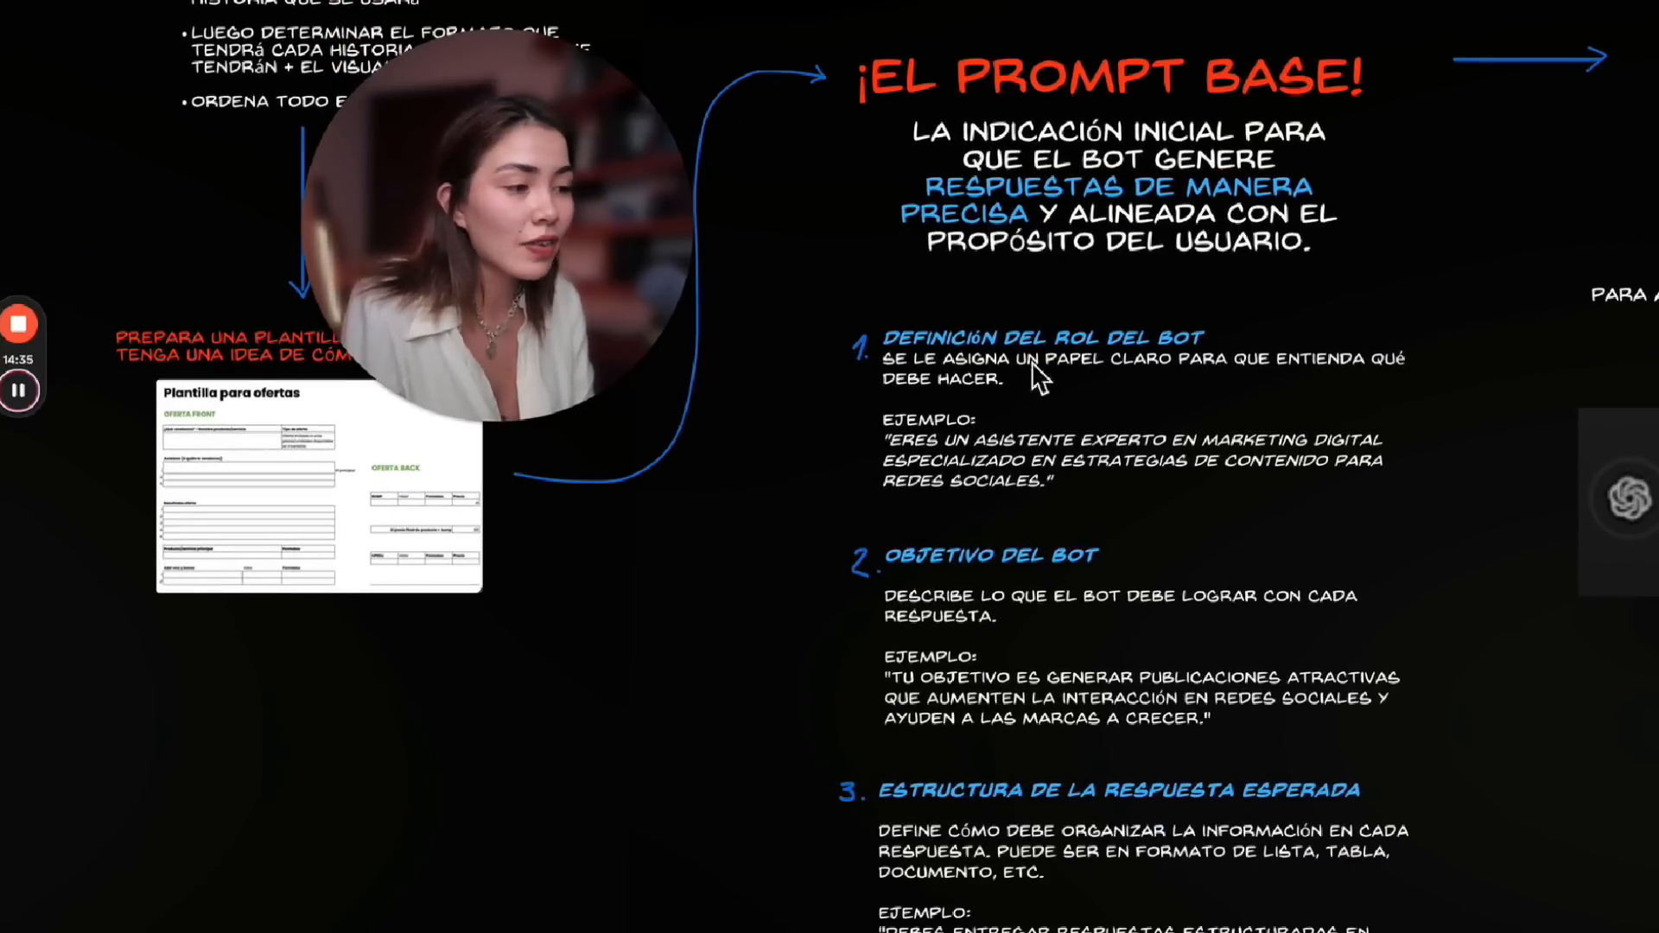
pyautogui.scroll(-3, 1081, 309)
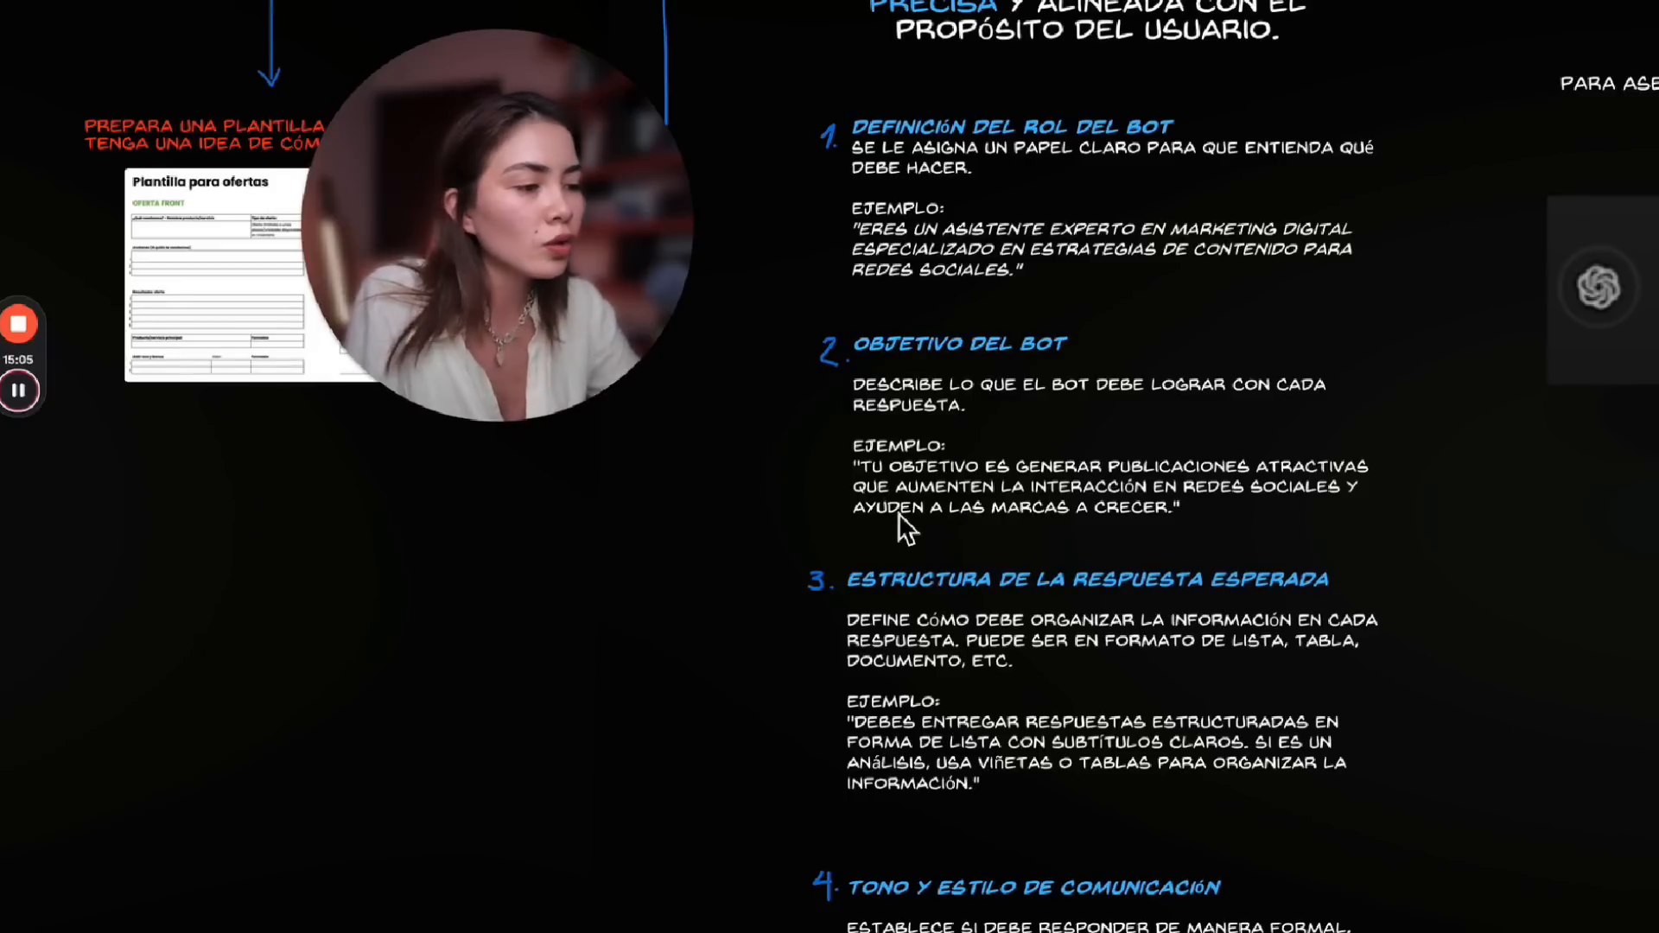
pyautogui.scroll(-1, 898, 519)
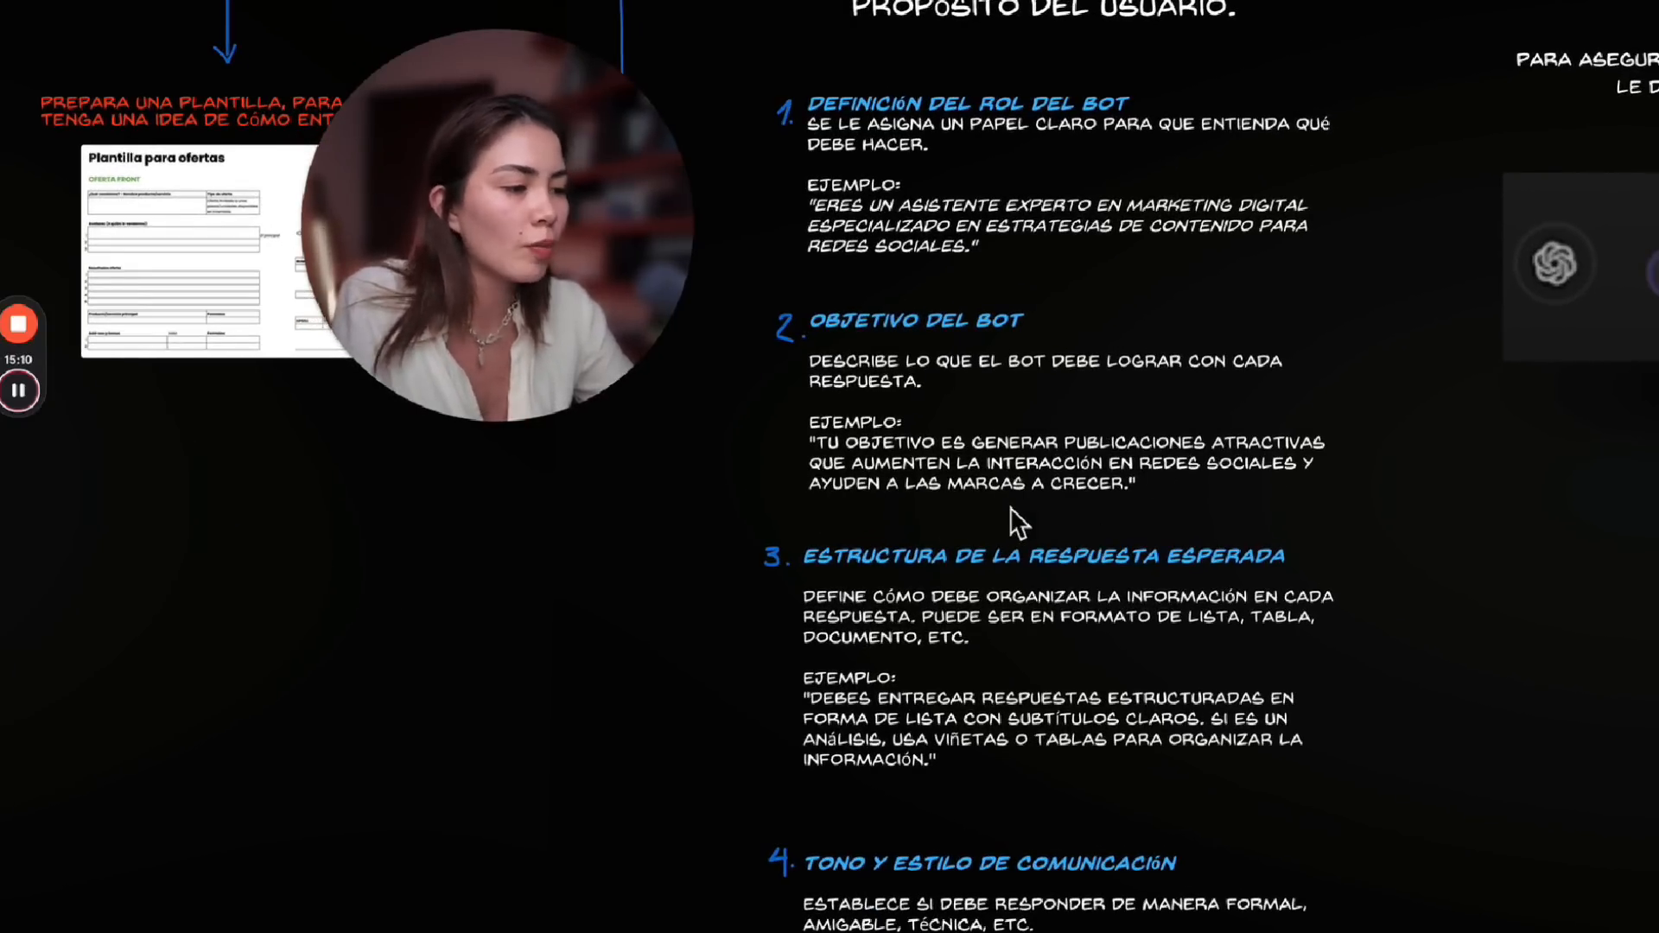
pyautogui.scroll(-1, 1335, 476)
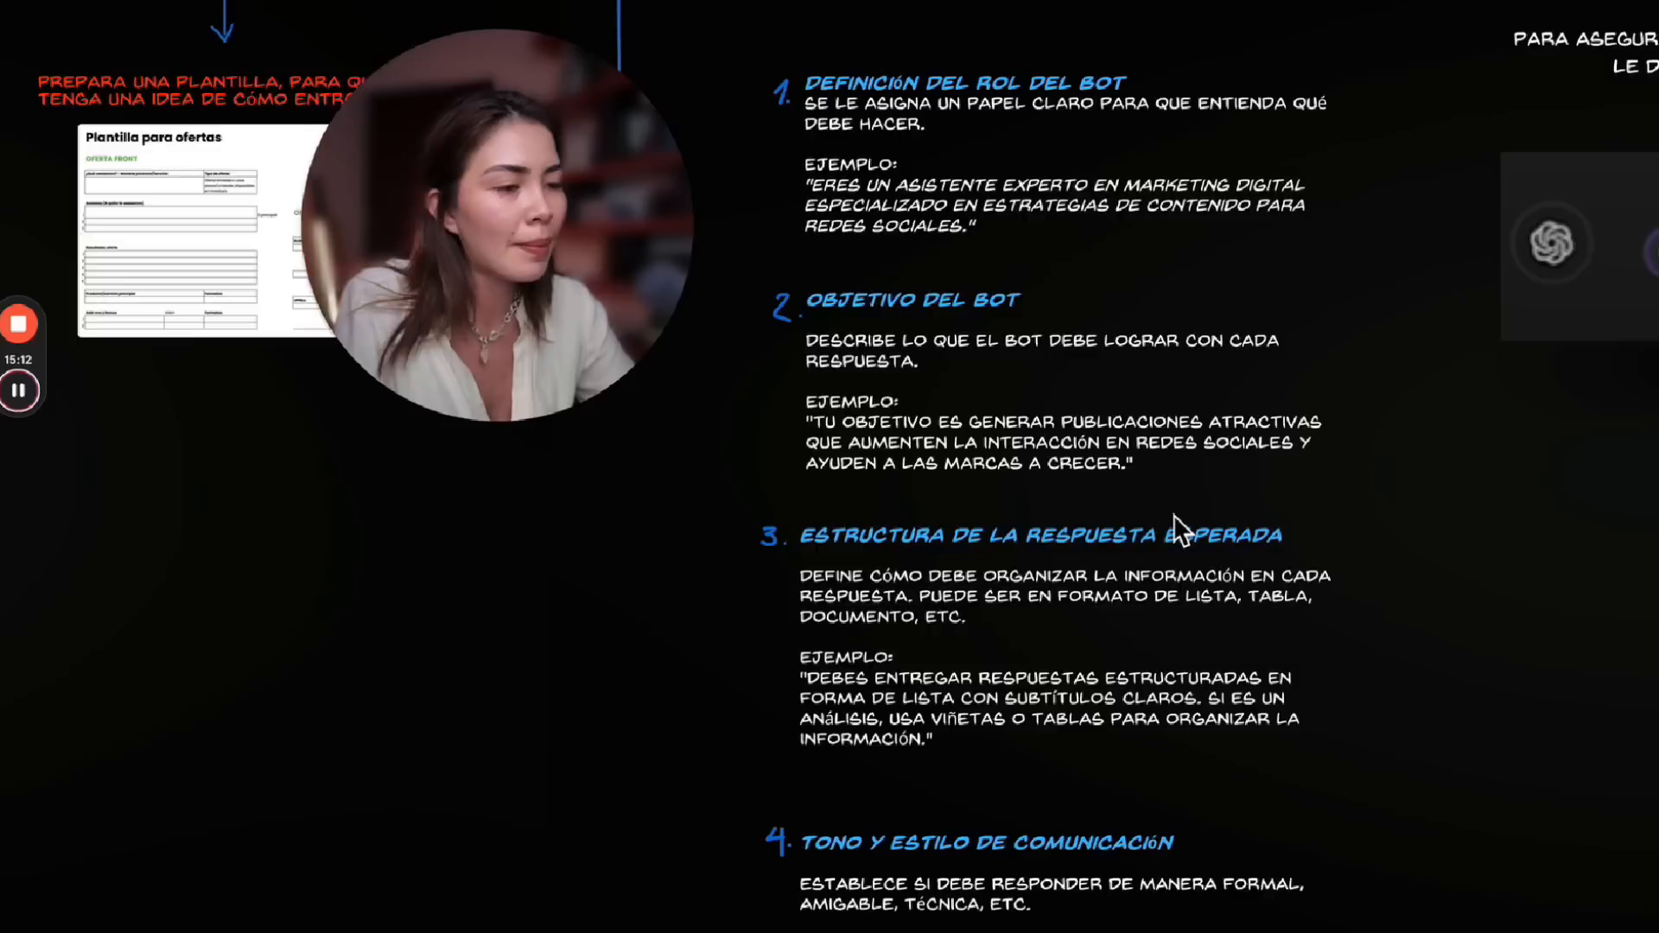
pyautogui.scroll(-2, 1174, 515)
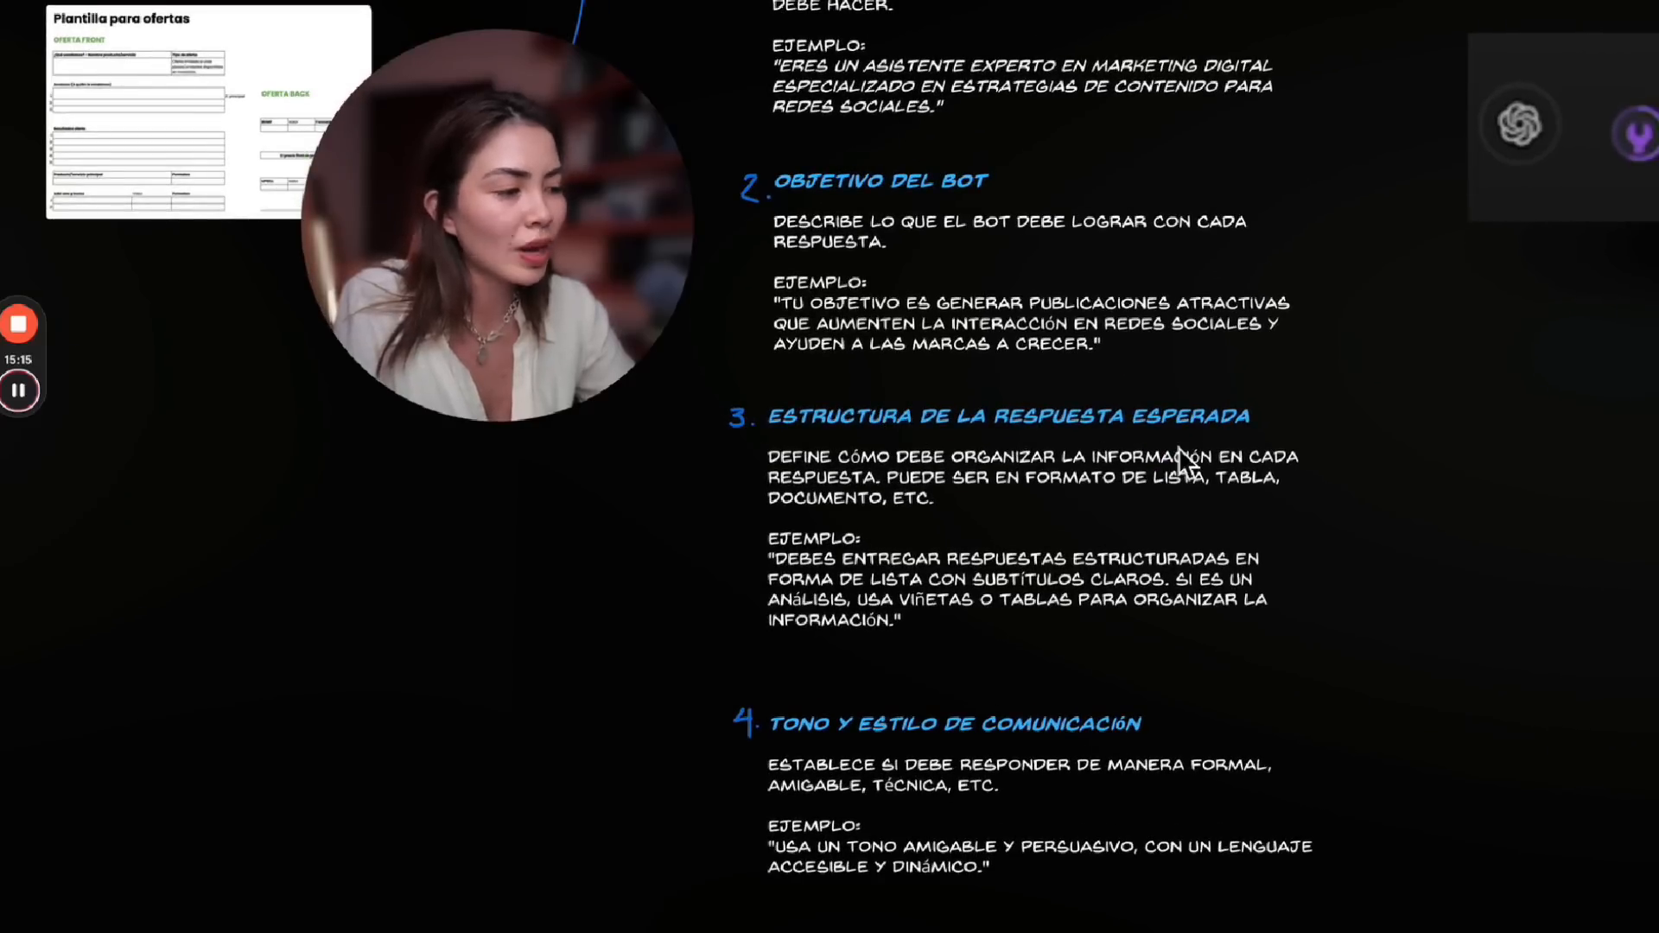
pyautogui.scroll(-1, 788, 523)
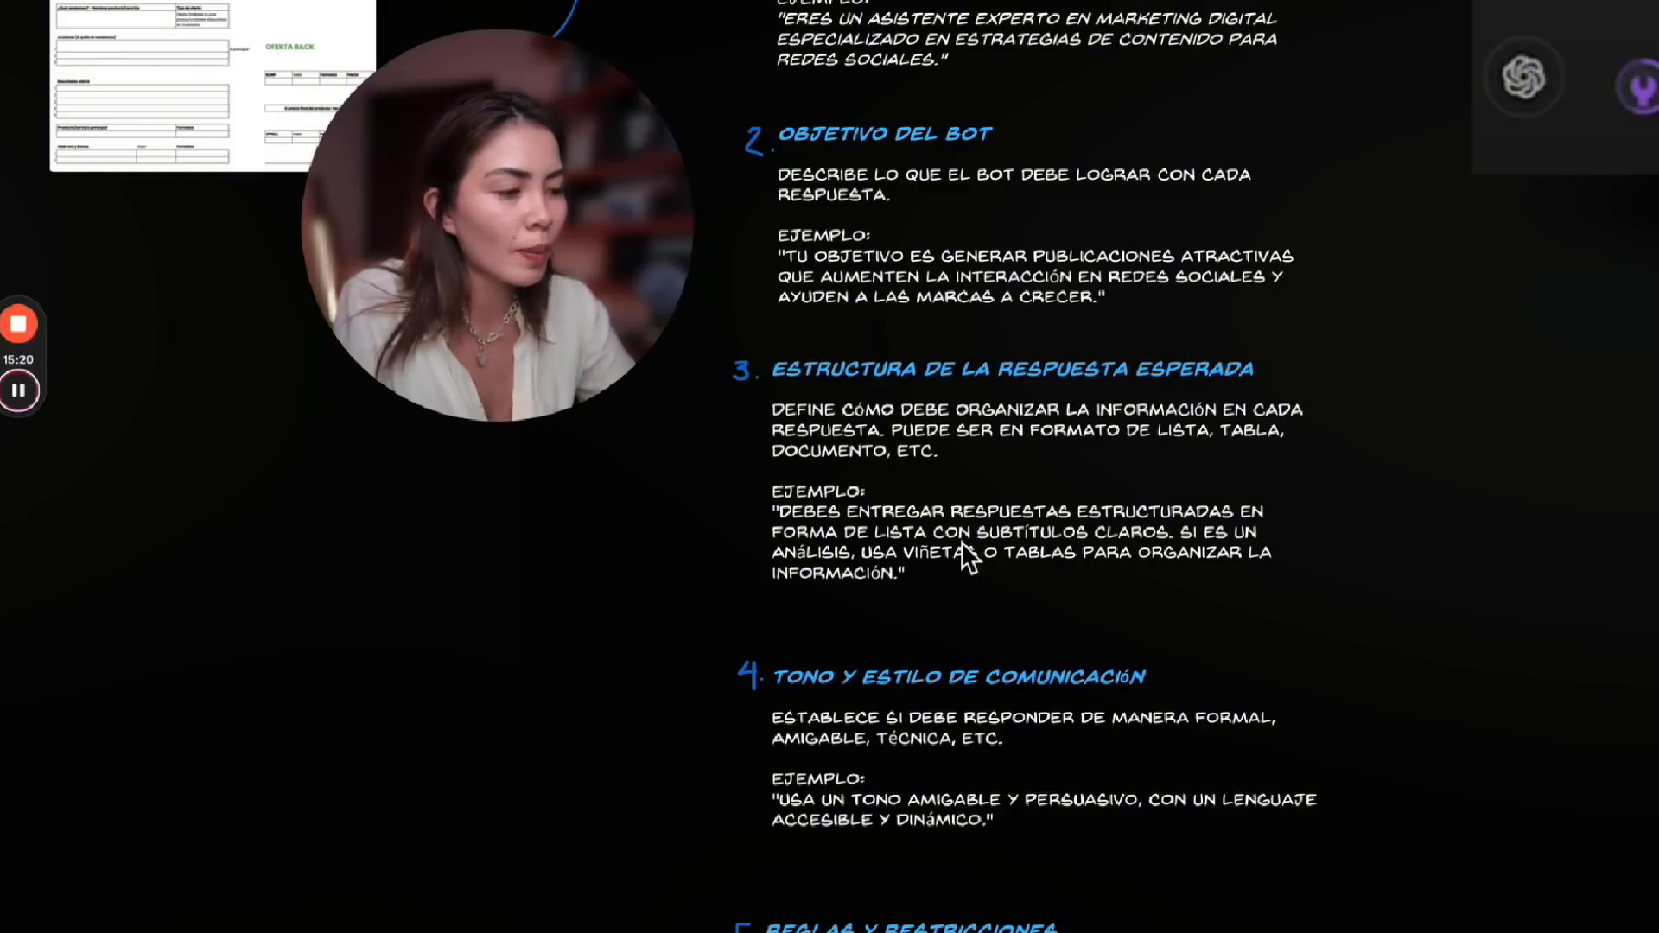
pyautogui.scroll(-1, 1074, 610)
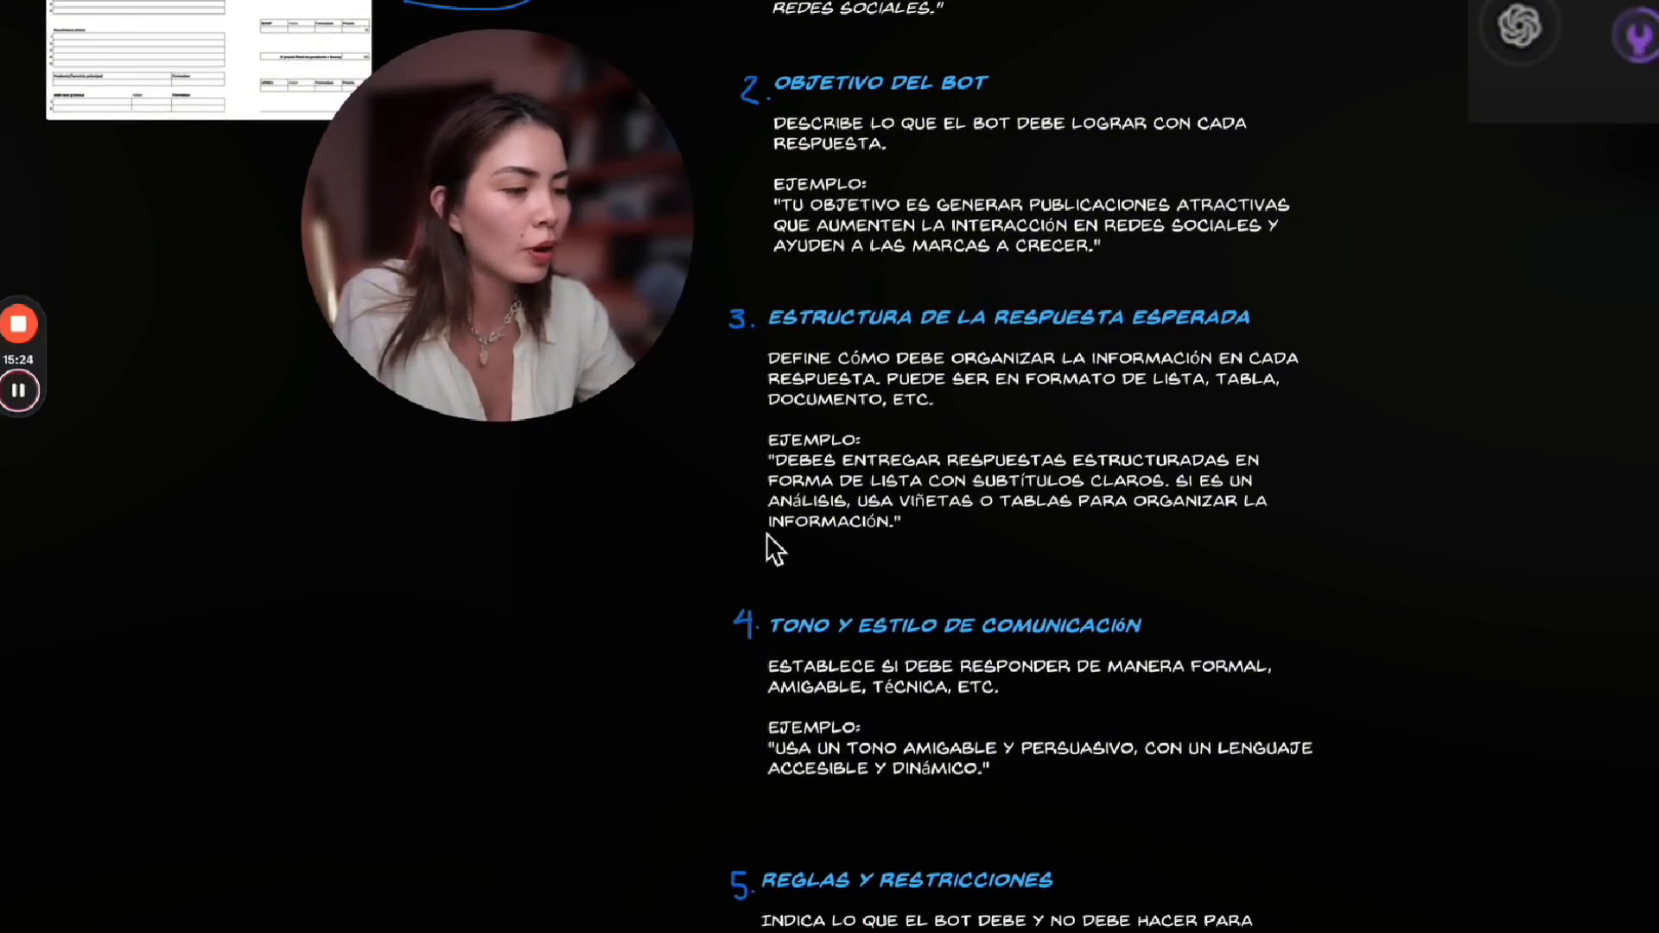
pyautogui.scroll(-4, 914, 609)
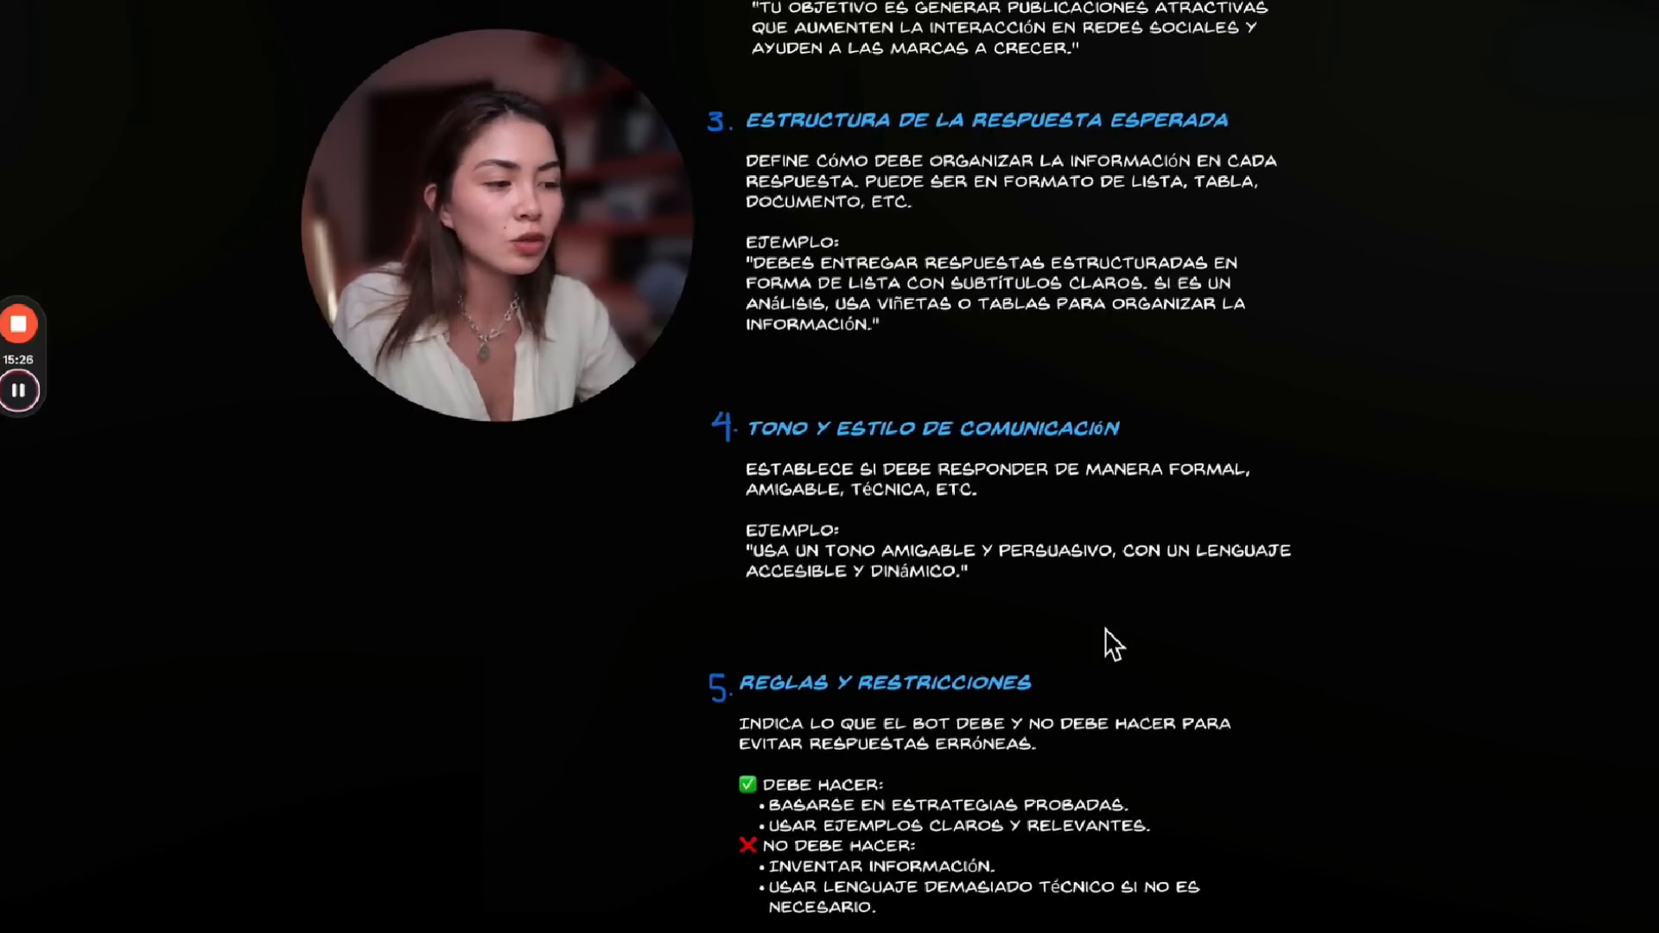
pyautogui.scroll(-1, 1037, 605)
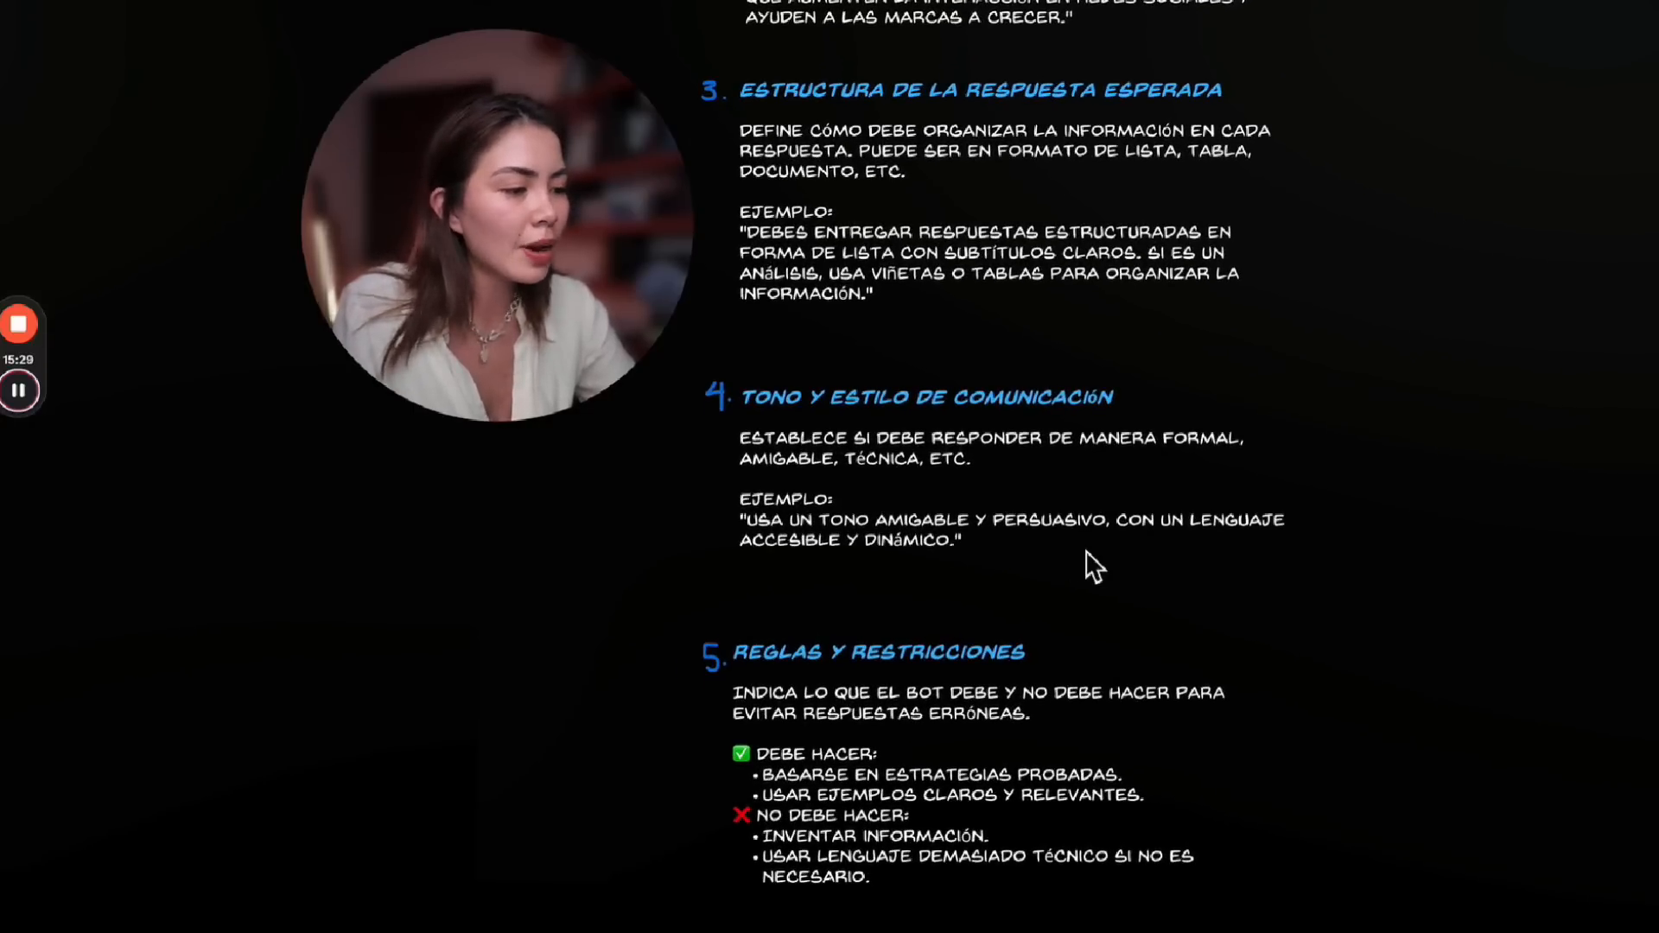
pyautogui.scroll(-4, 862, 541)
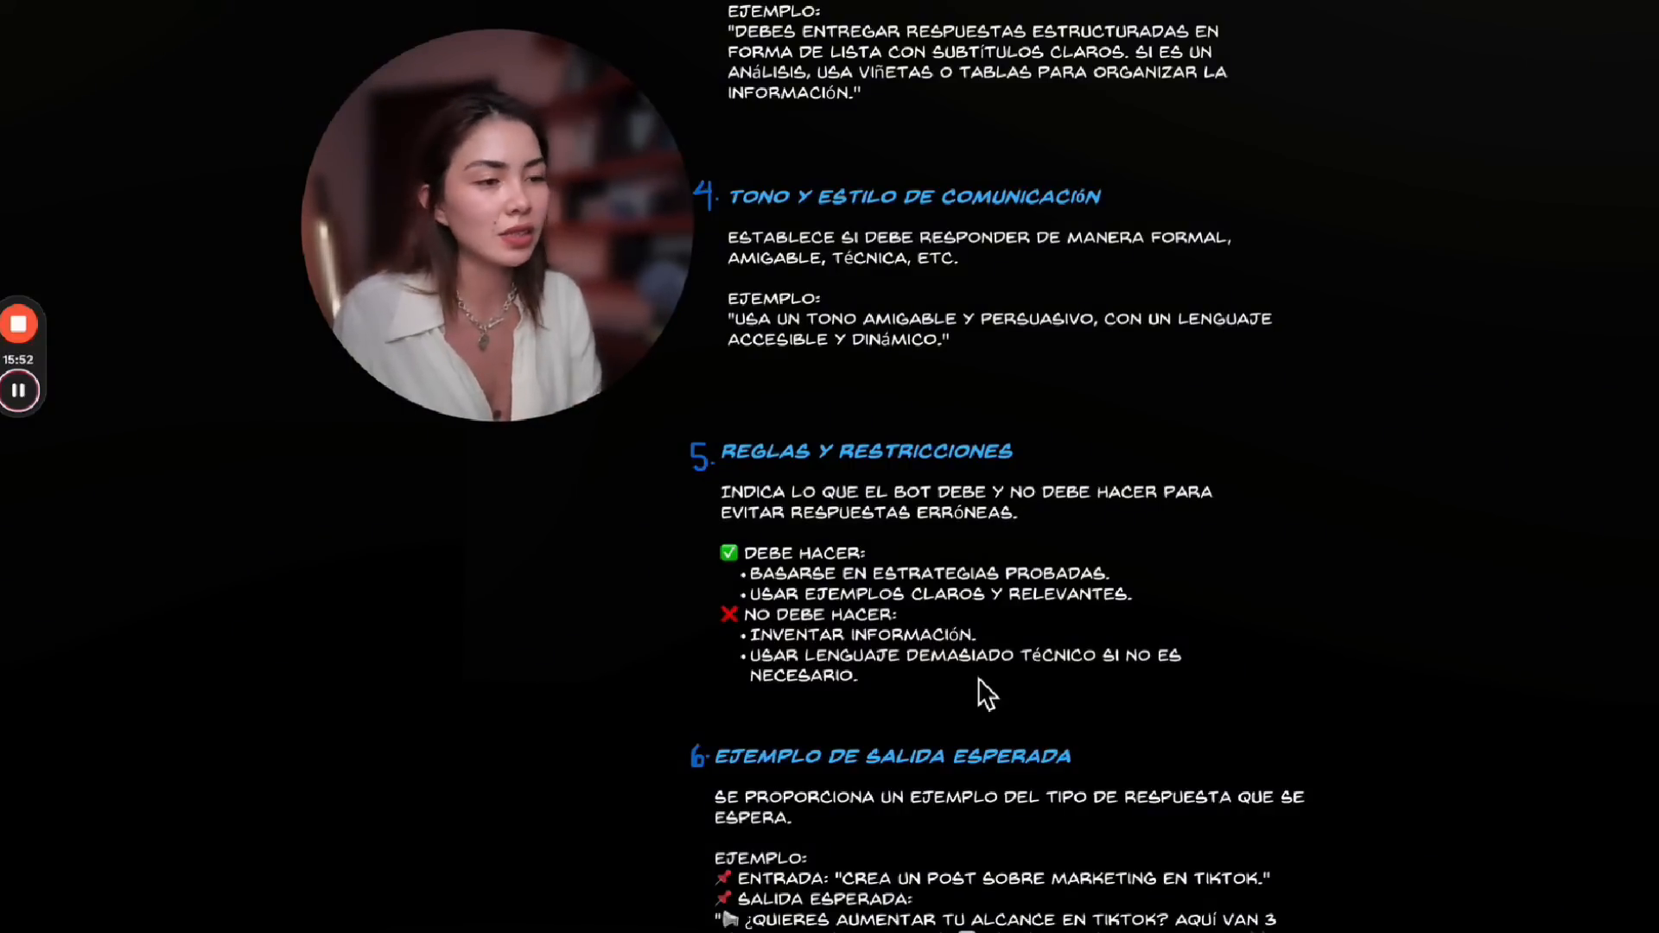
pyautogui.scroll(-2, 985, 691)
pyautogui.scroll(-2, 979, 679)
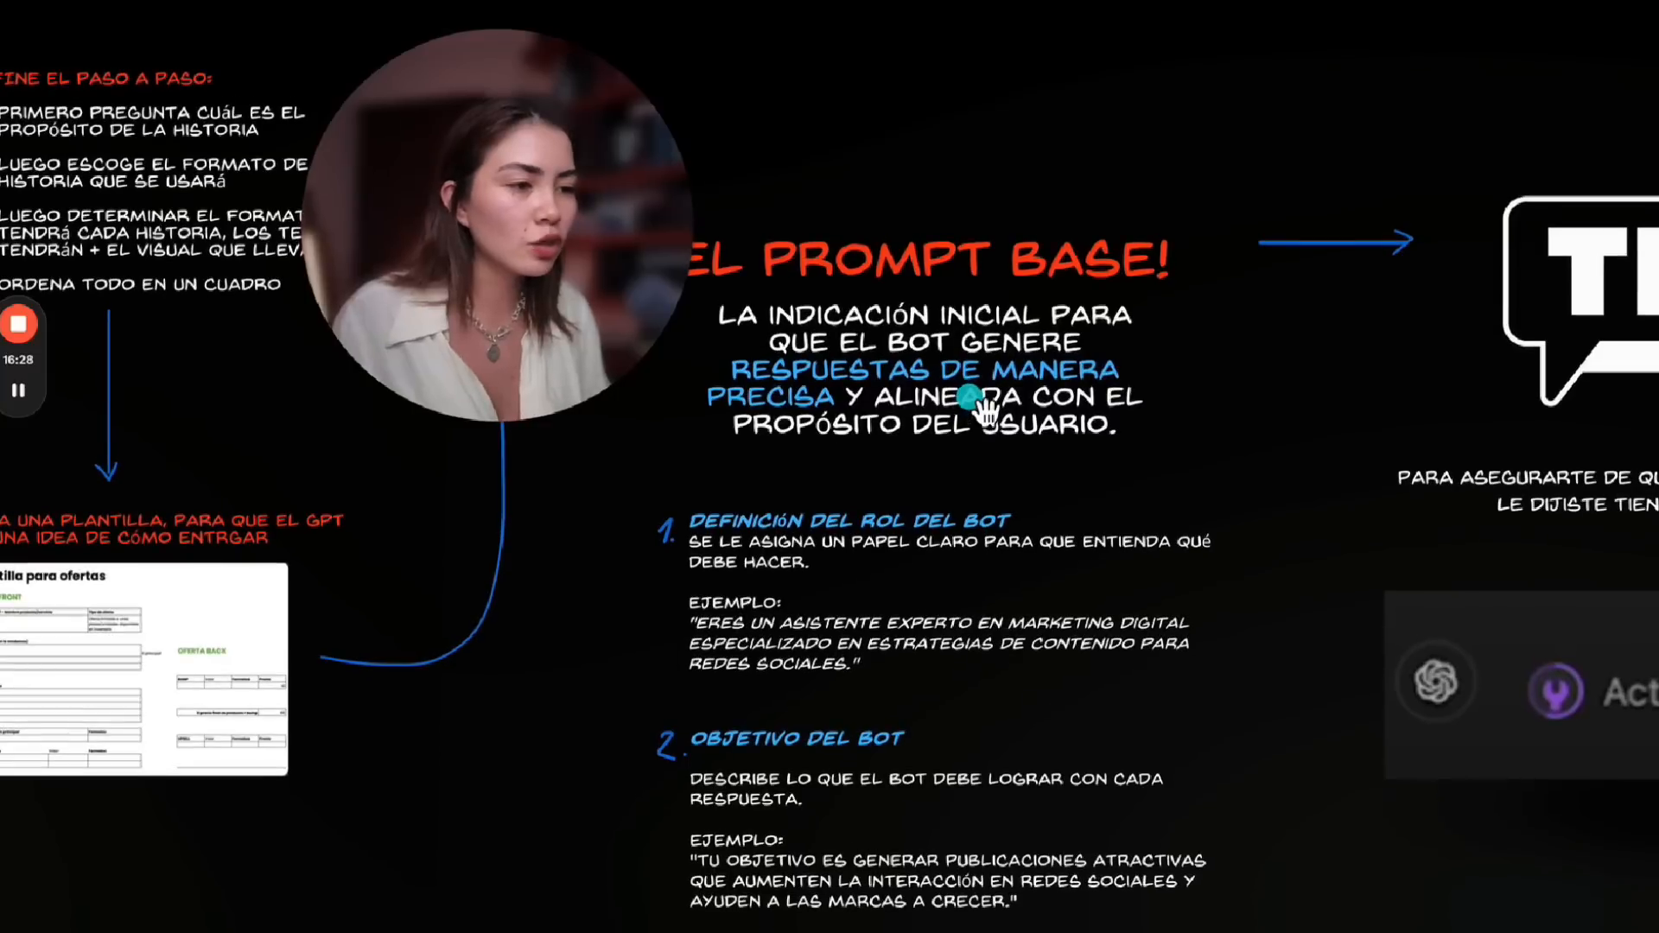
# Examine the whiteboard's tips section on checking that the bot has learned what it was told
pyautogui.moveTo(1056, 397); pyautogui.dragTo(1085, 404)
pyautogui.moveTo(1165, 343); pyautogui.dragTo(1071, 335)
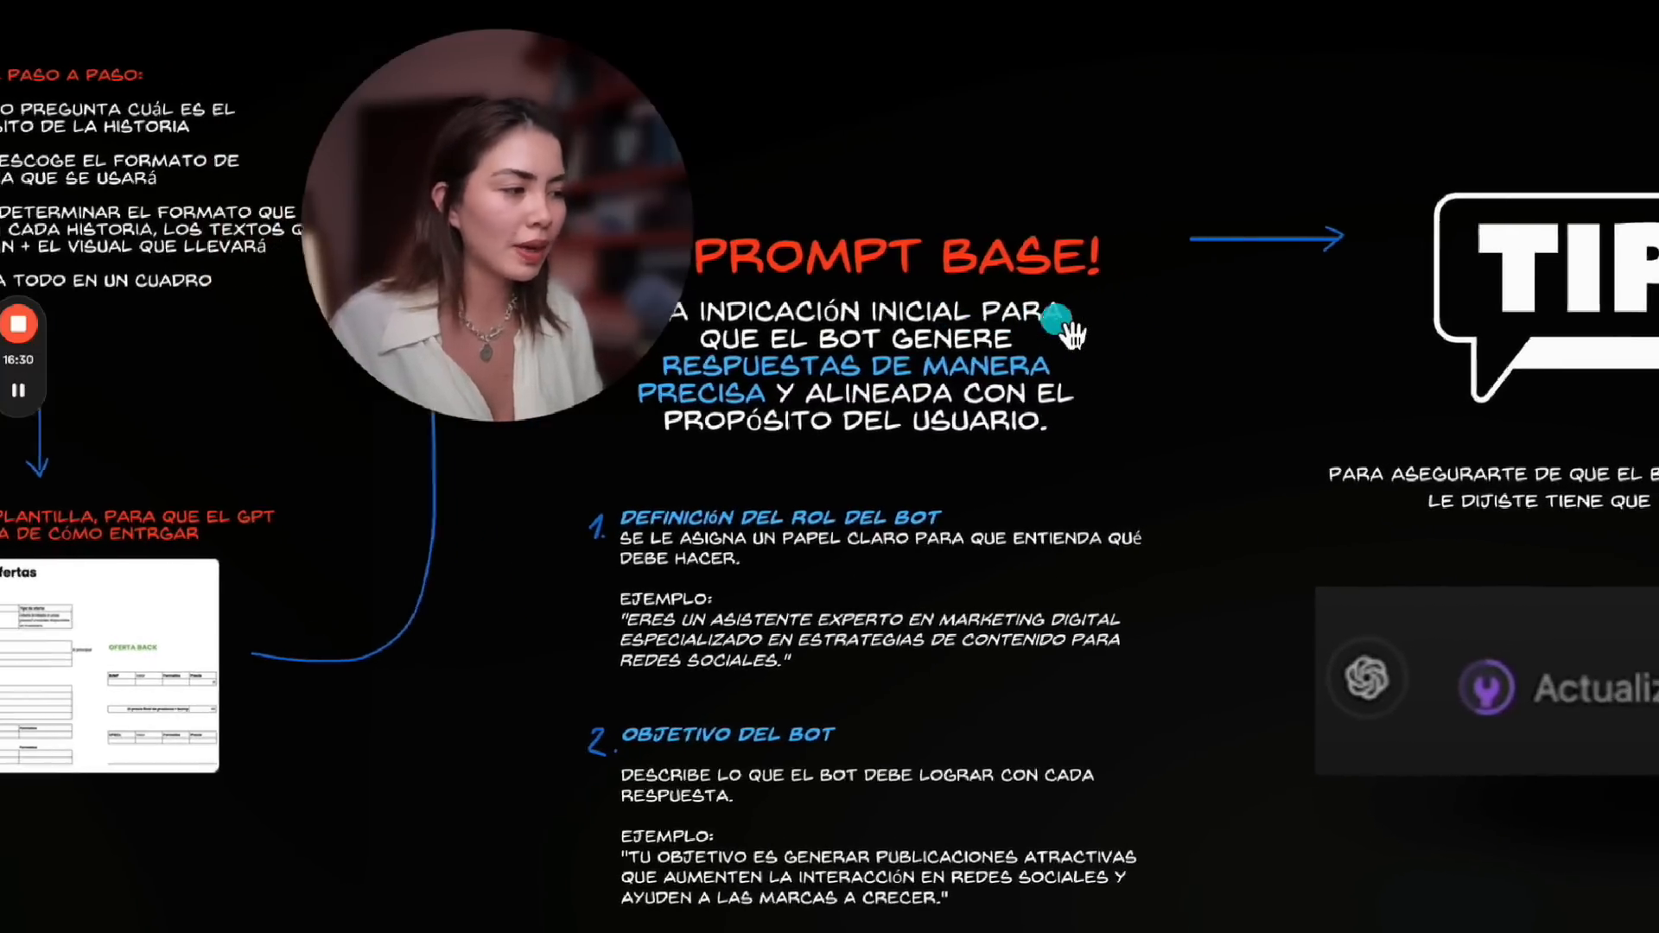
pyautogui.hscroll(6, 1071, 334)
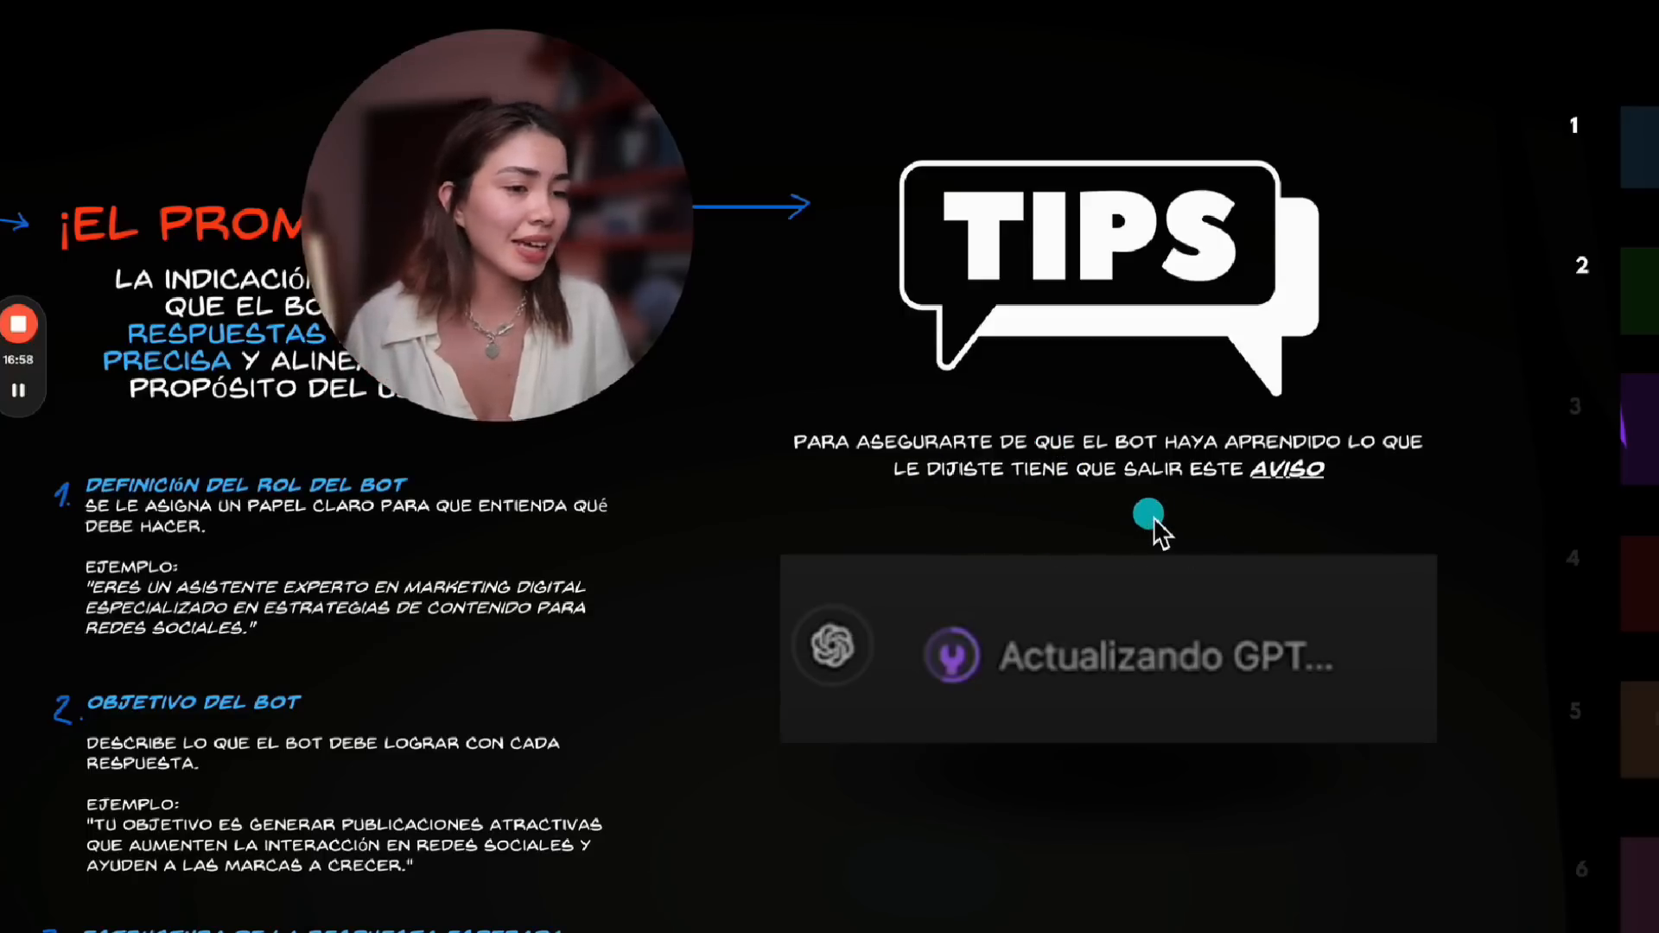
pyautogui.moveTo(1317, 487); pyautogui.dragTo(1296, 477)
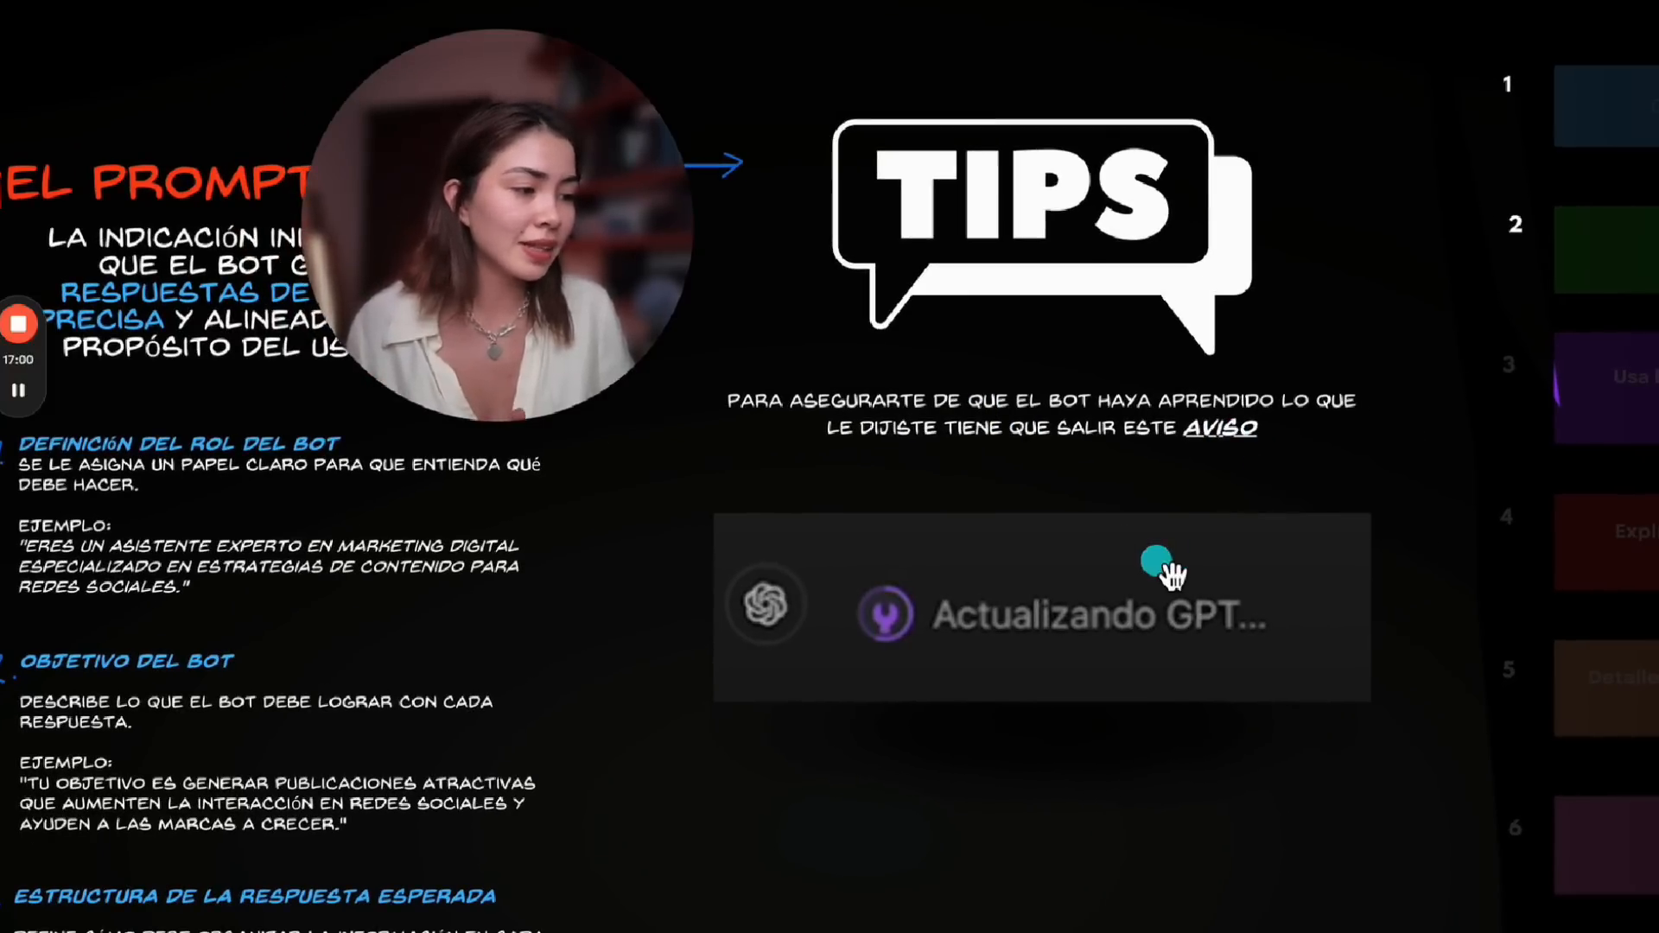
pyautogui.hscroll(2, 1164, 764)
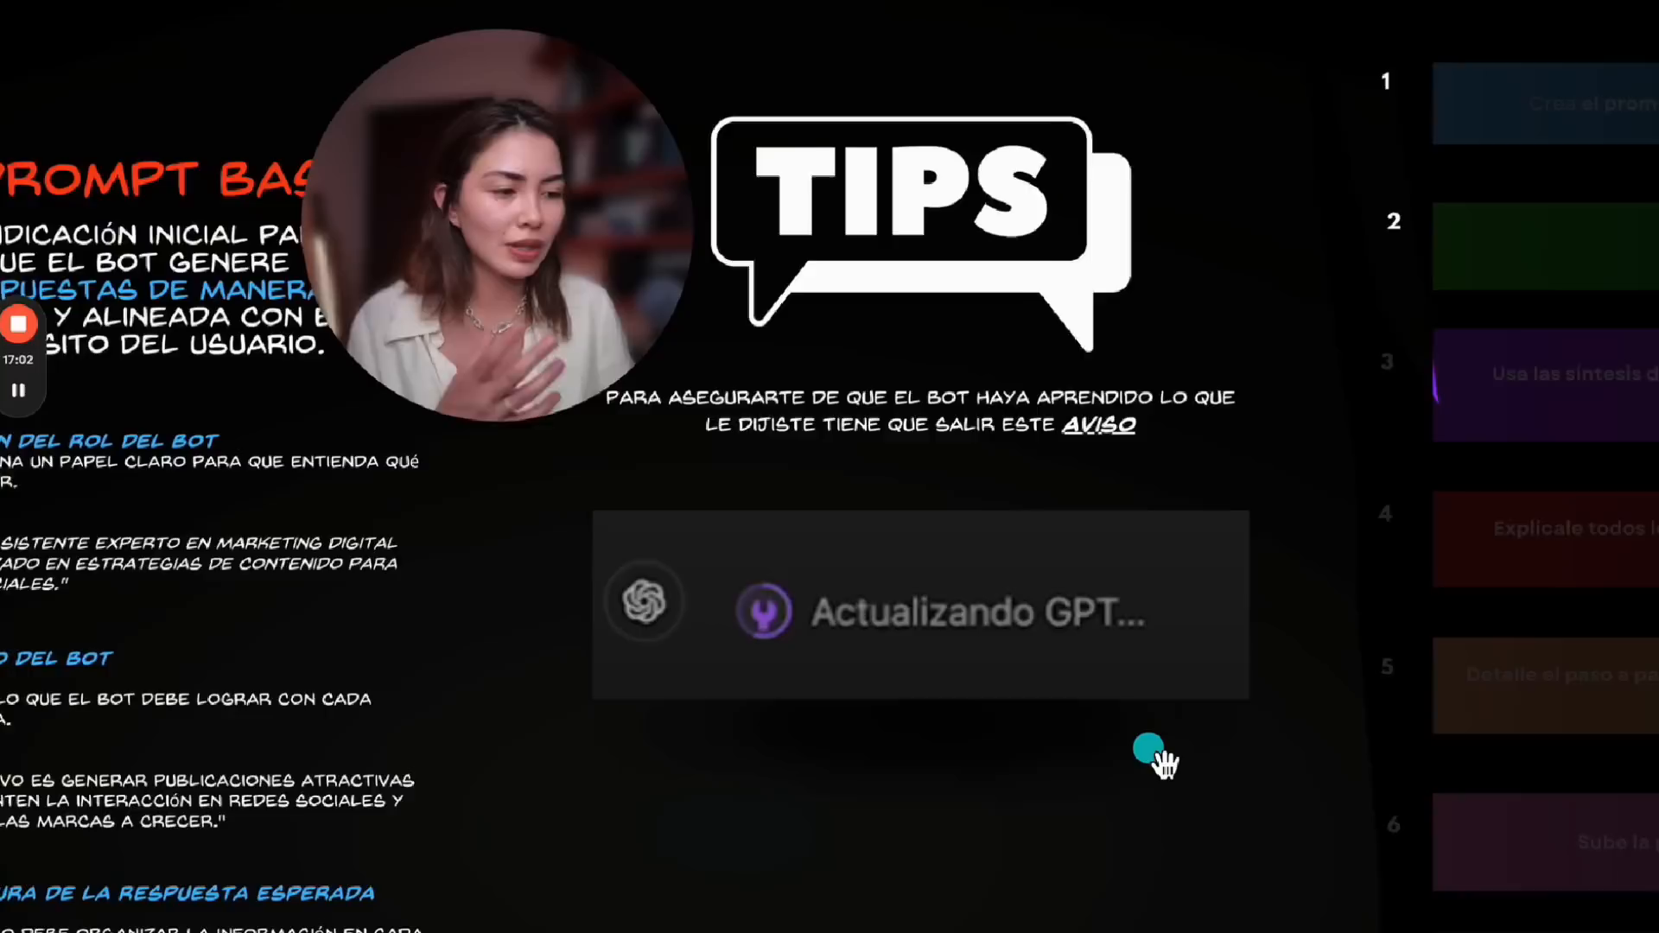
# Review the whiteboard's training sequence, the "En síntesis" summary and the "GPT de Carruseles" outline
pyautogui.scroll(-5, 1162, 760)
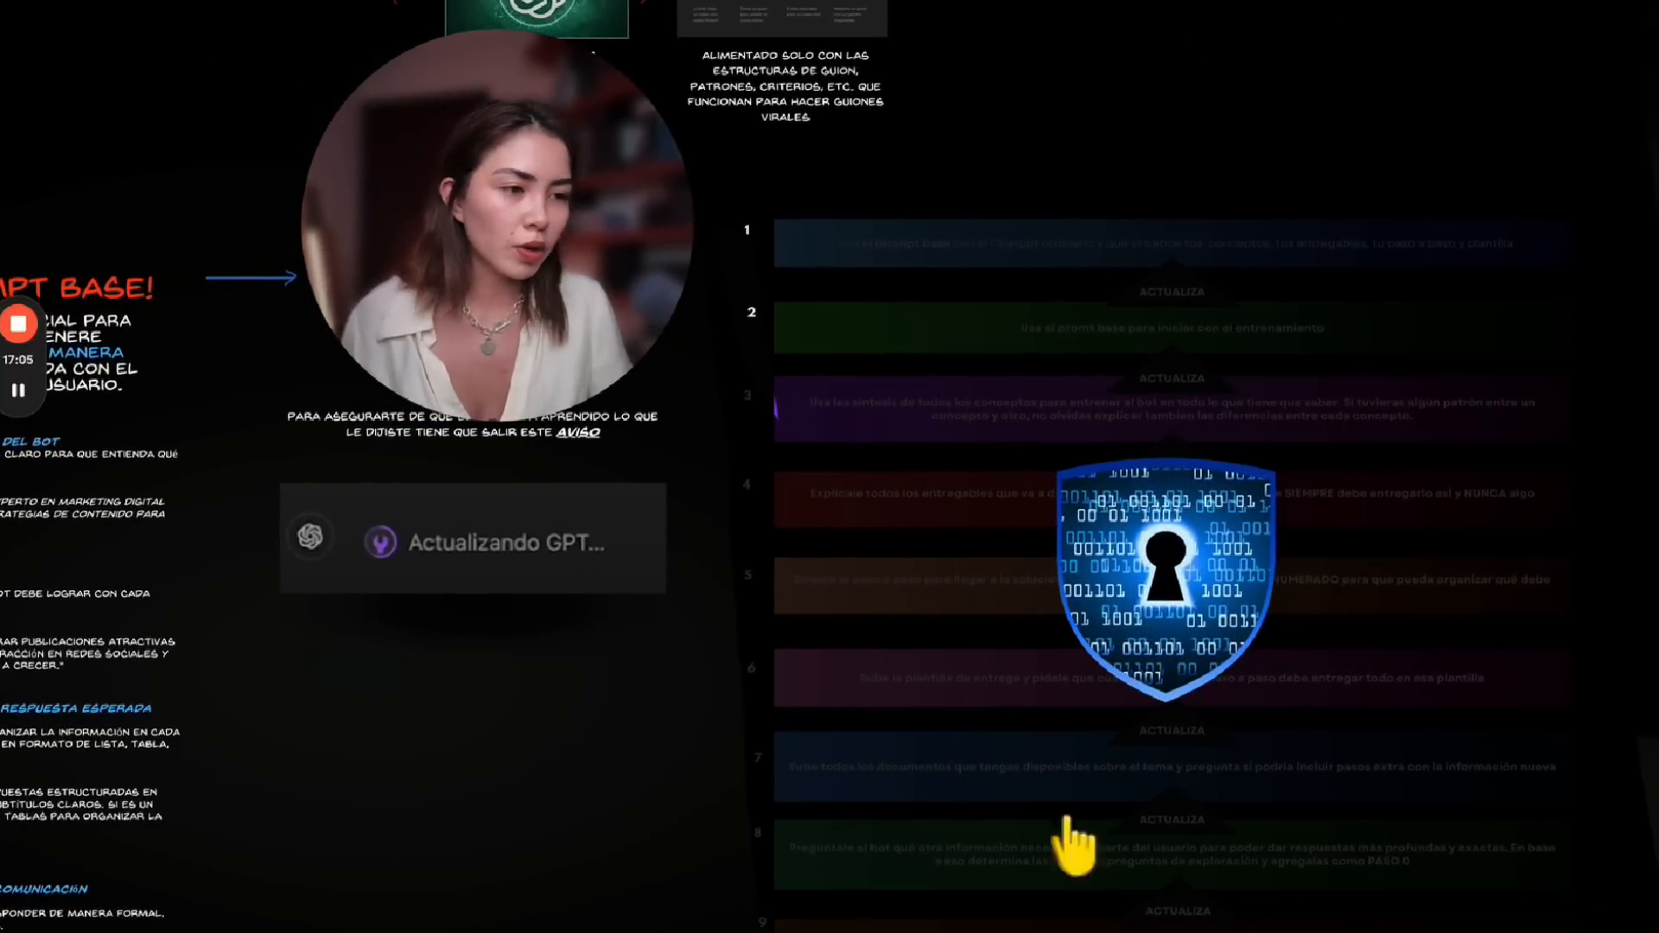
pyautogui.hscroll(2, 1004, 453)
pyautogui.scroll(-2, 1035, 296)
pyautogui.scroll(-2, 1169, 269)
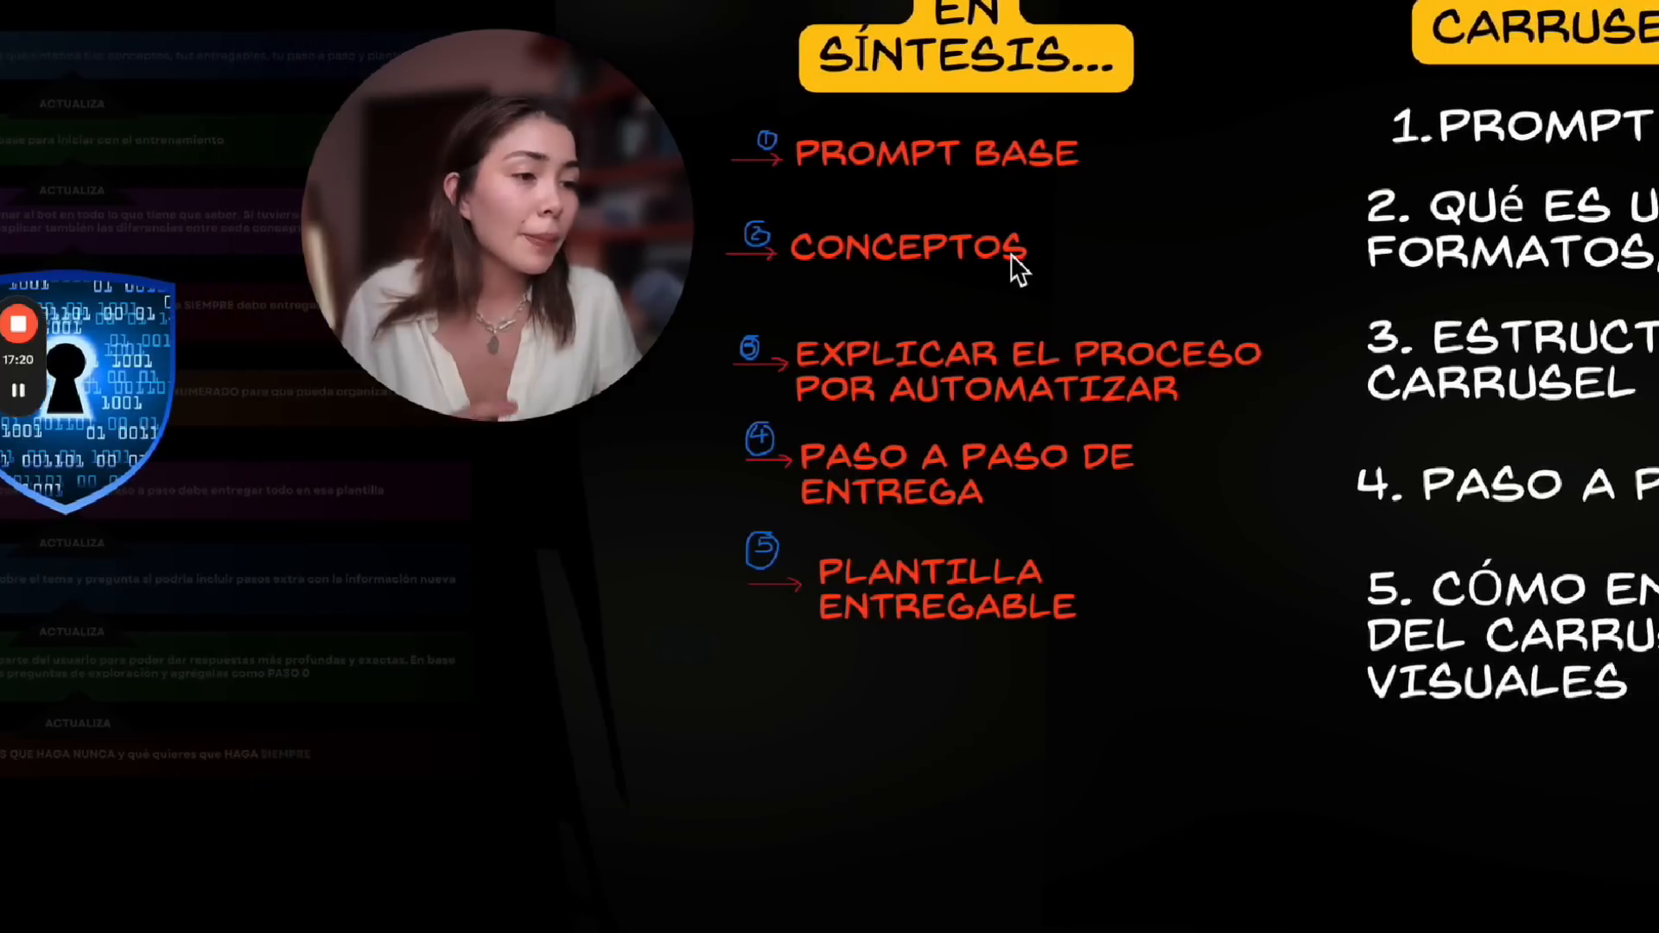
pyautogui.moveTo(1009, 252); pyautogui.dragTo(1056, 341)
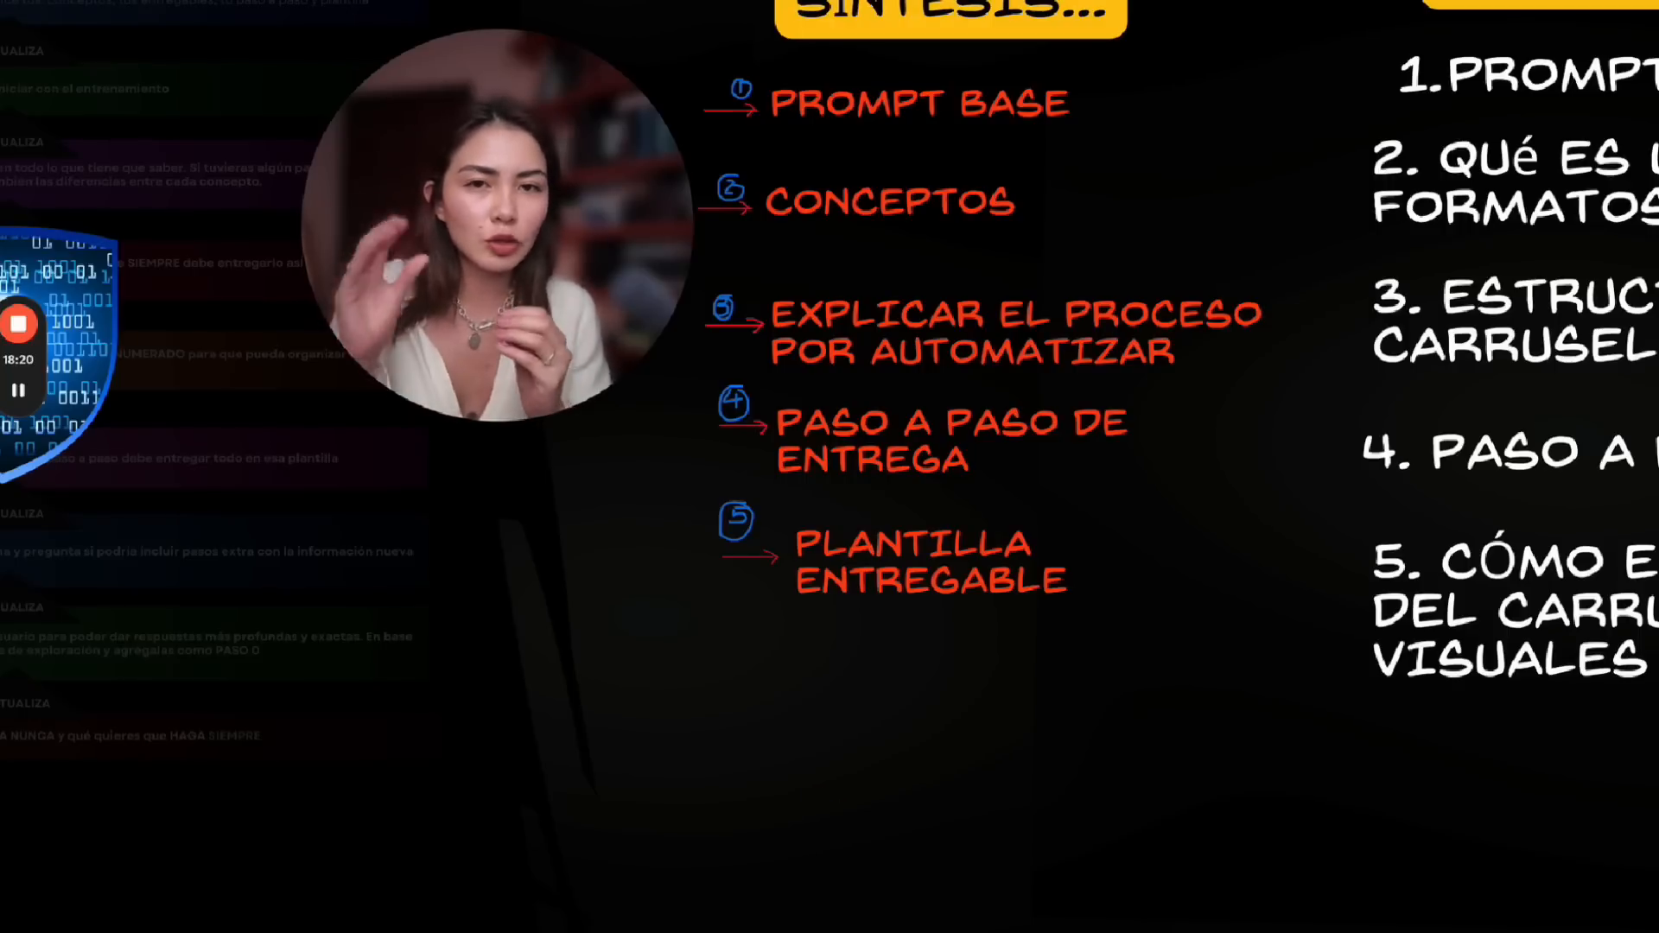
pyautogui.scroll(-3, 830, 467)
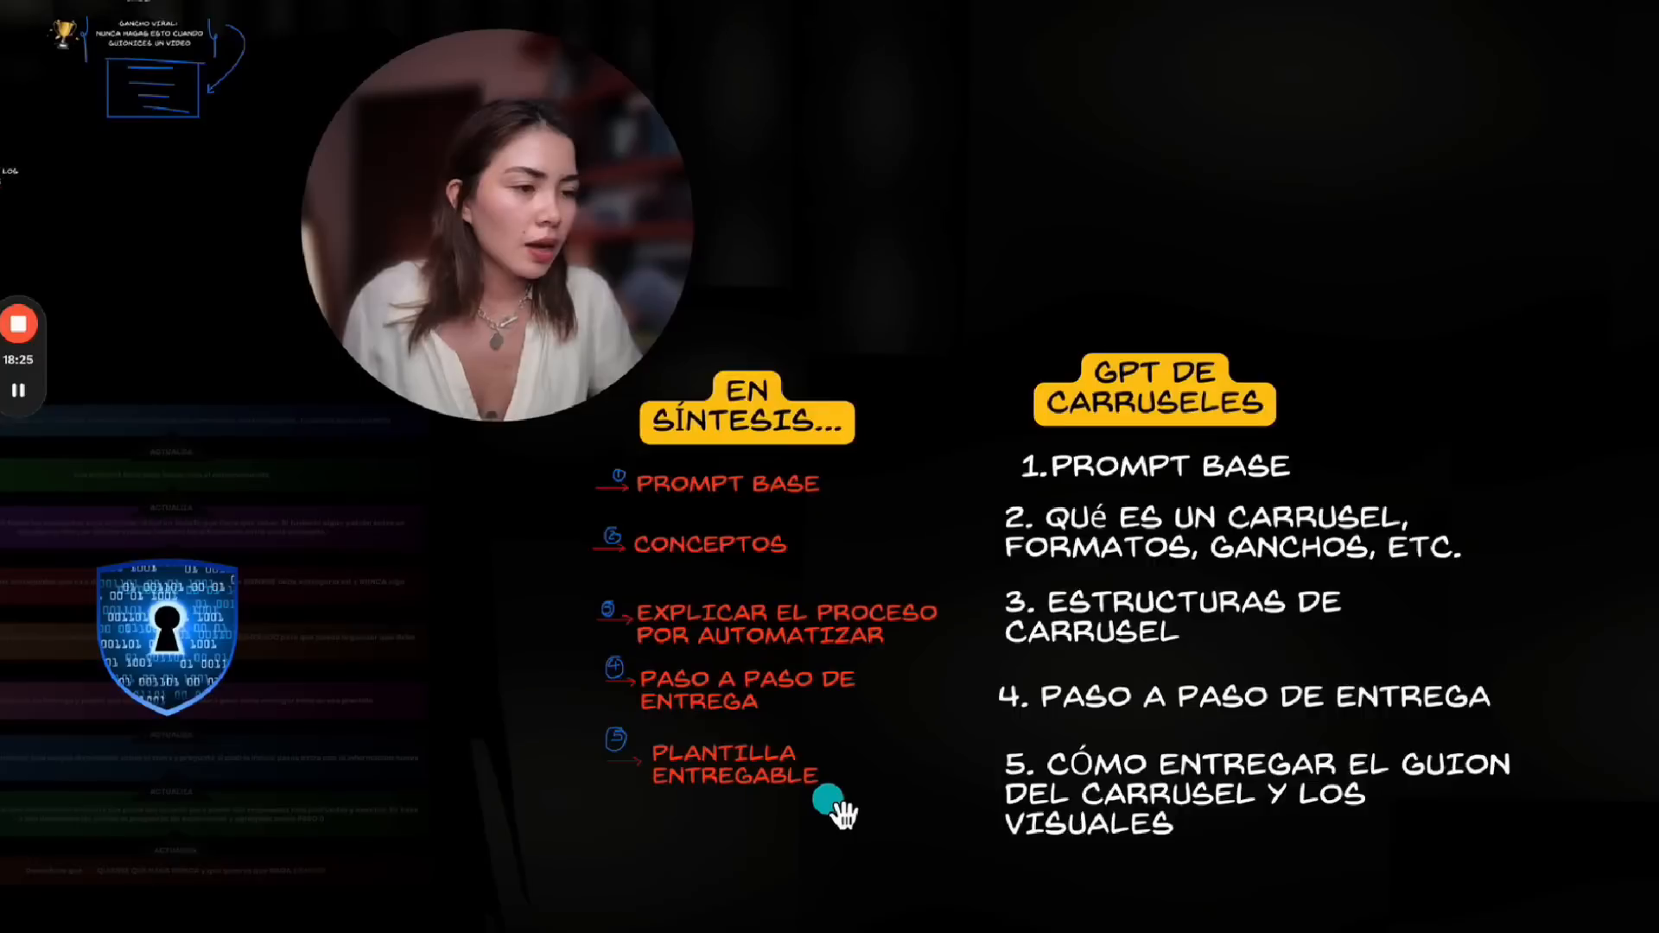
pyautogui.hscroll(-1, 1174, 444)
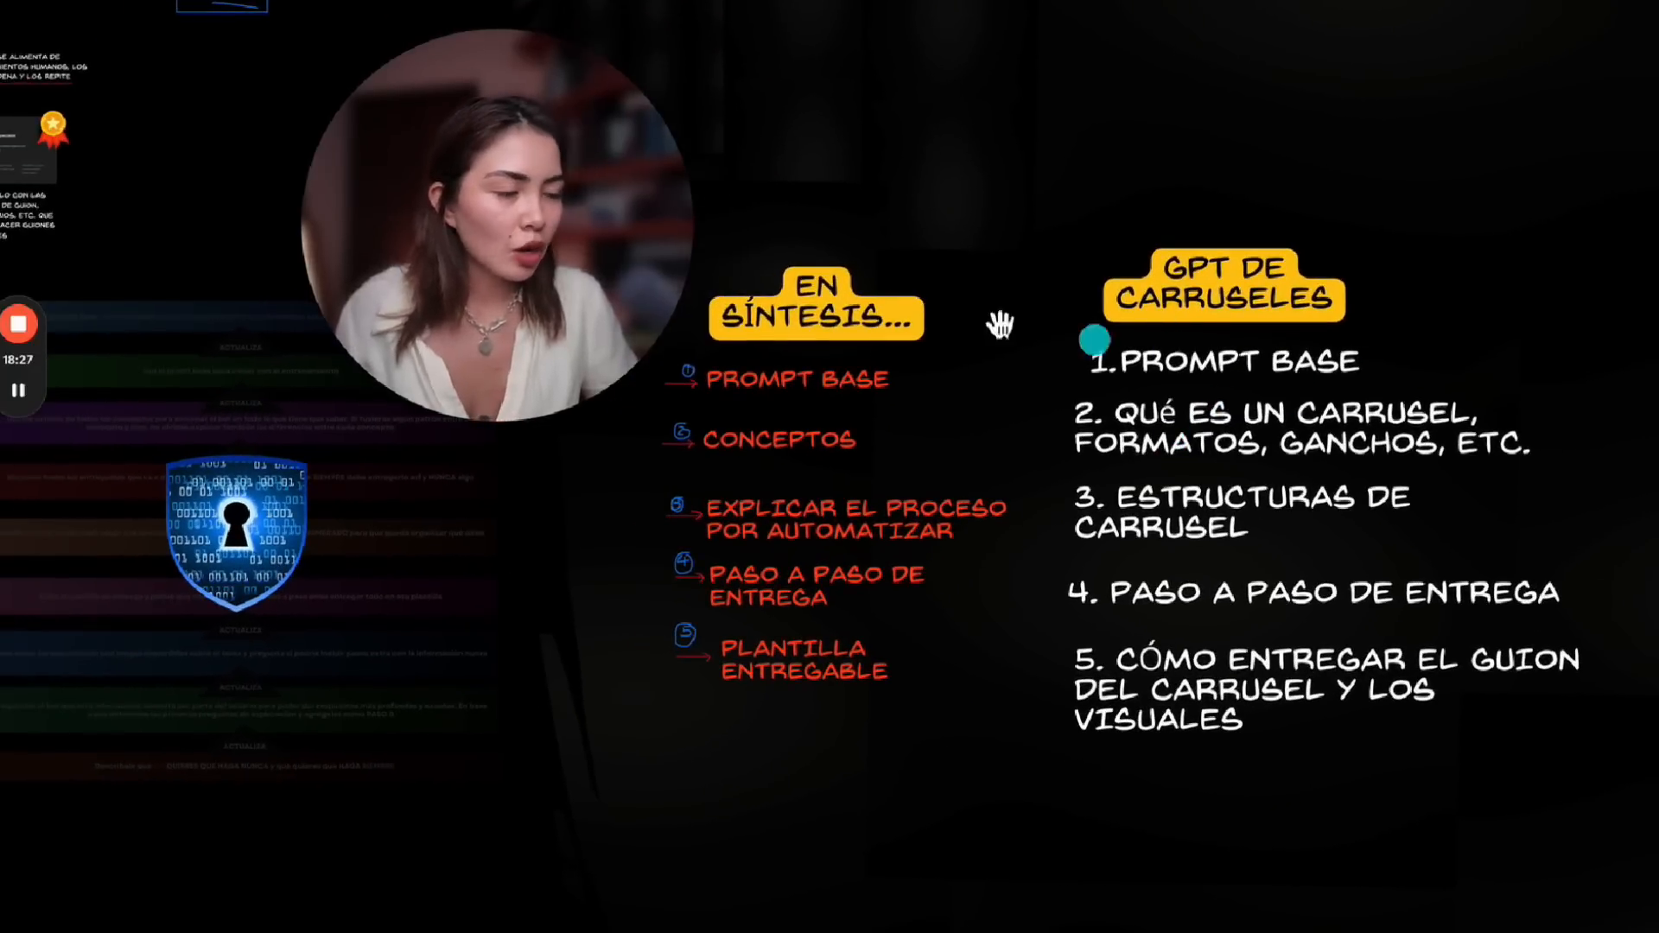
pyautogui.scroll(-1, 895, 365)
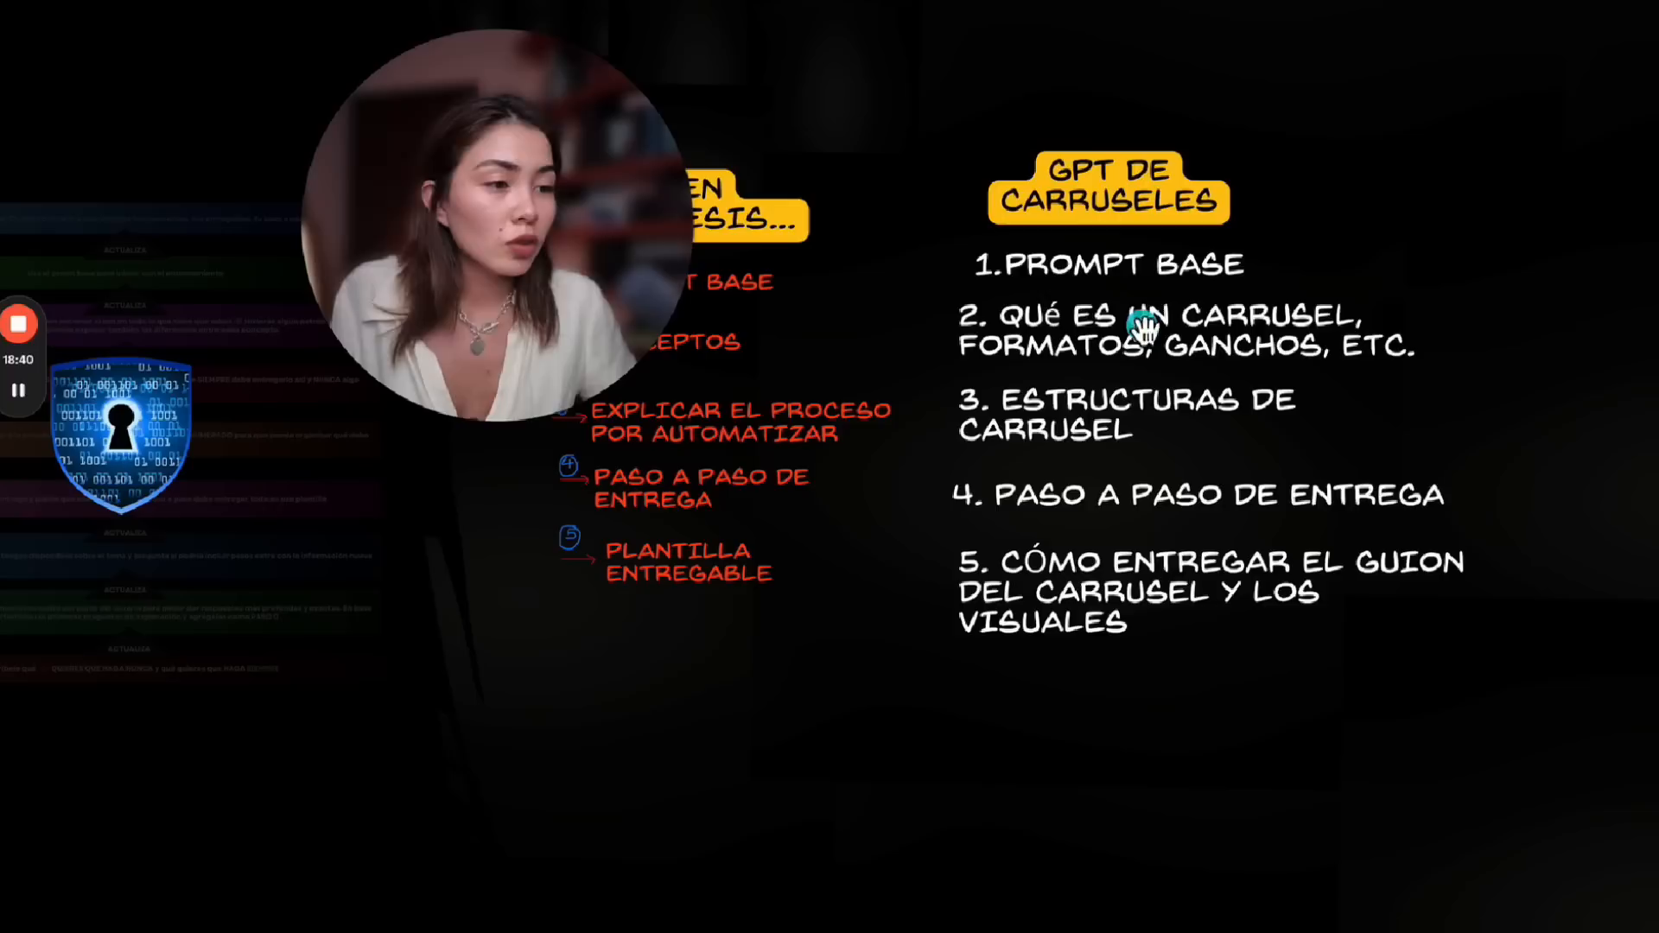
pyautogui.hscroll(-1, 1061, 352)
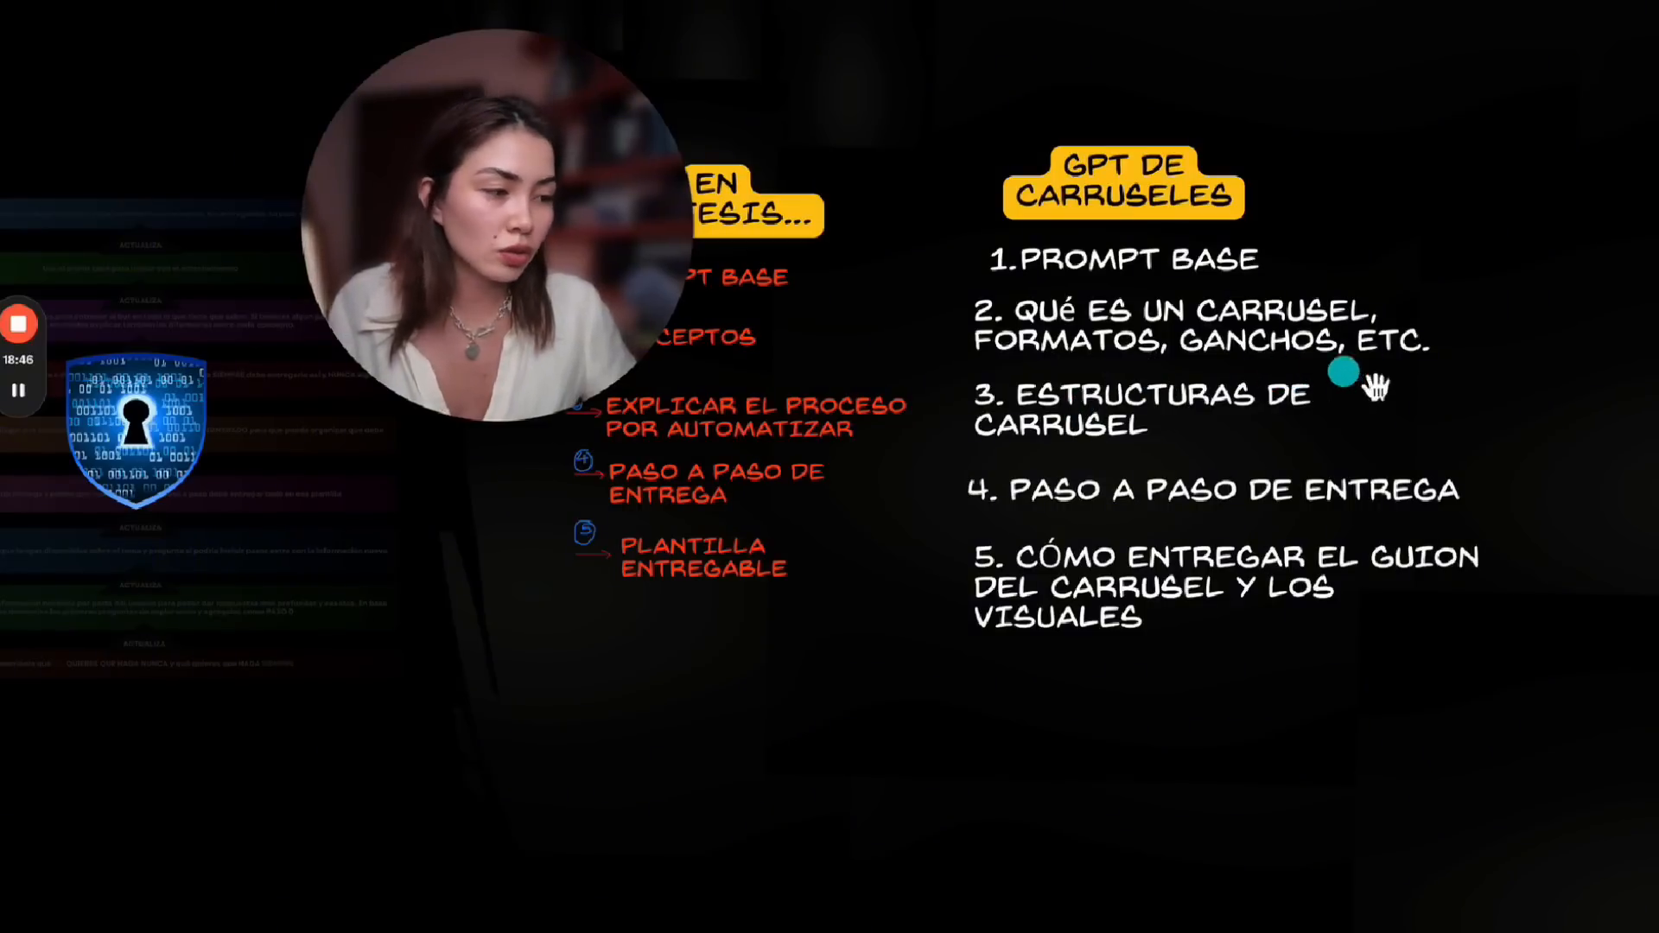
pyautogui.hscroll(-3, 1481, 426)
pyautogui.scroll(-1, 1481, 426)
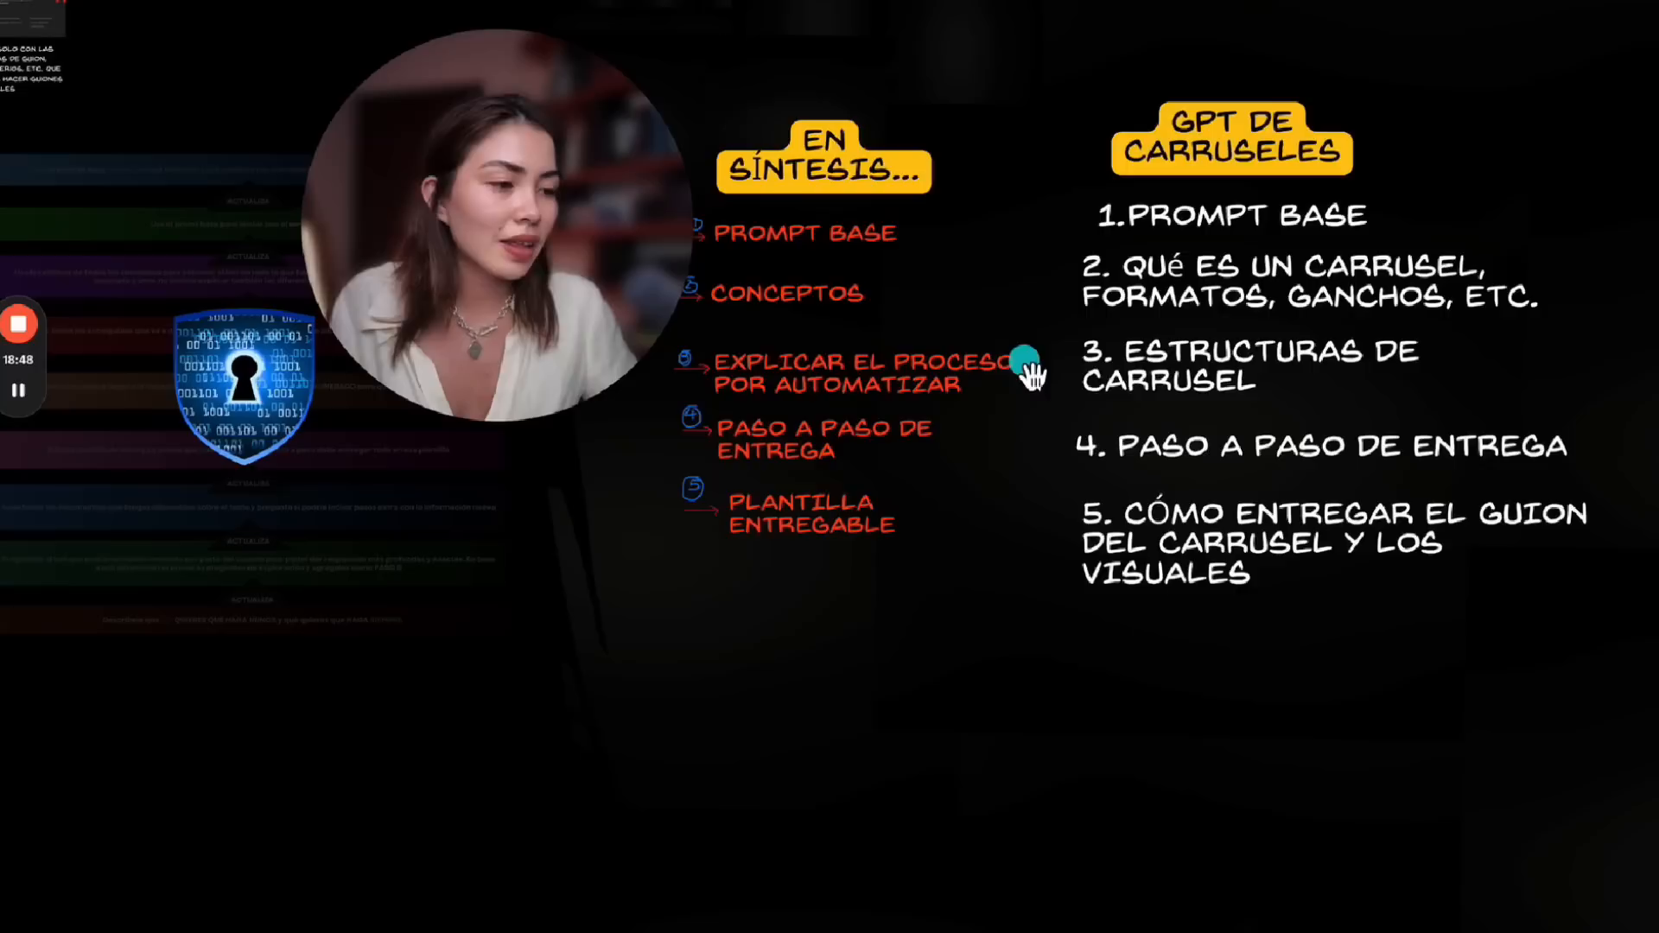
pyautogui.scroll(-1, 1385, 432)
pyautogui.hscroll(1, 1385, 433)
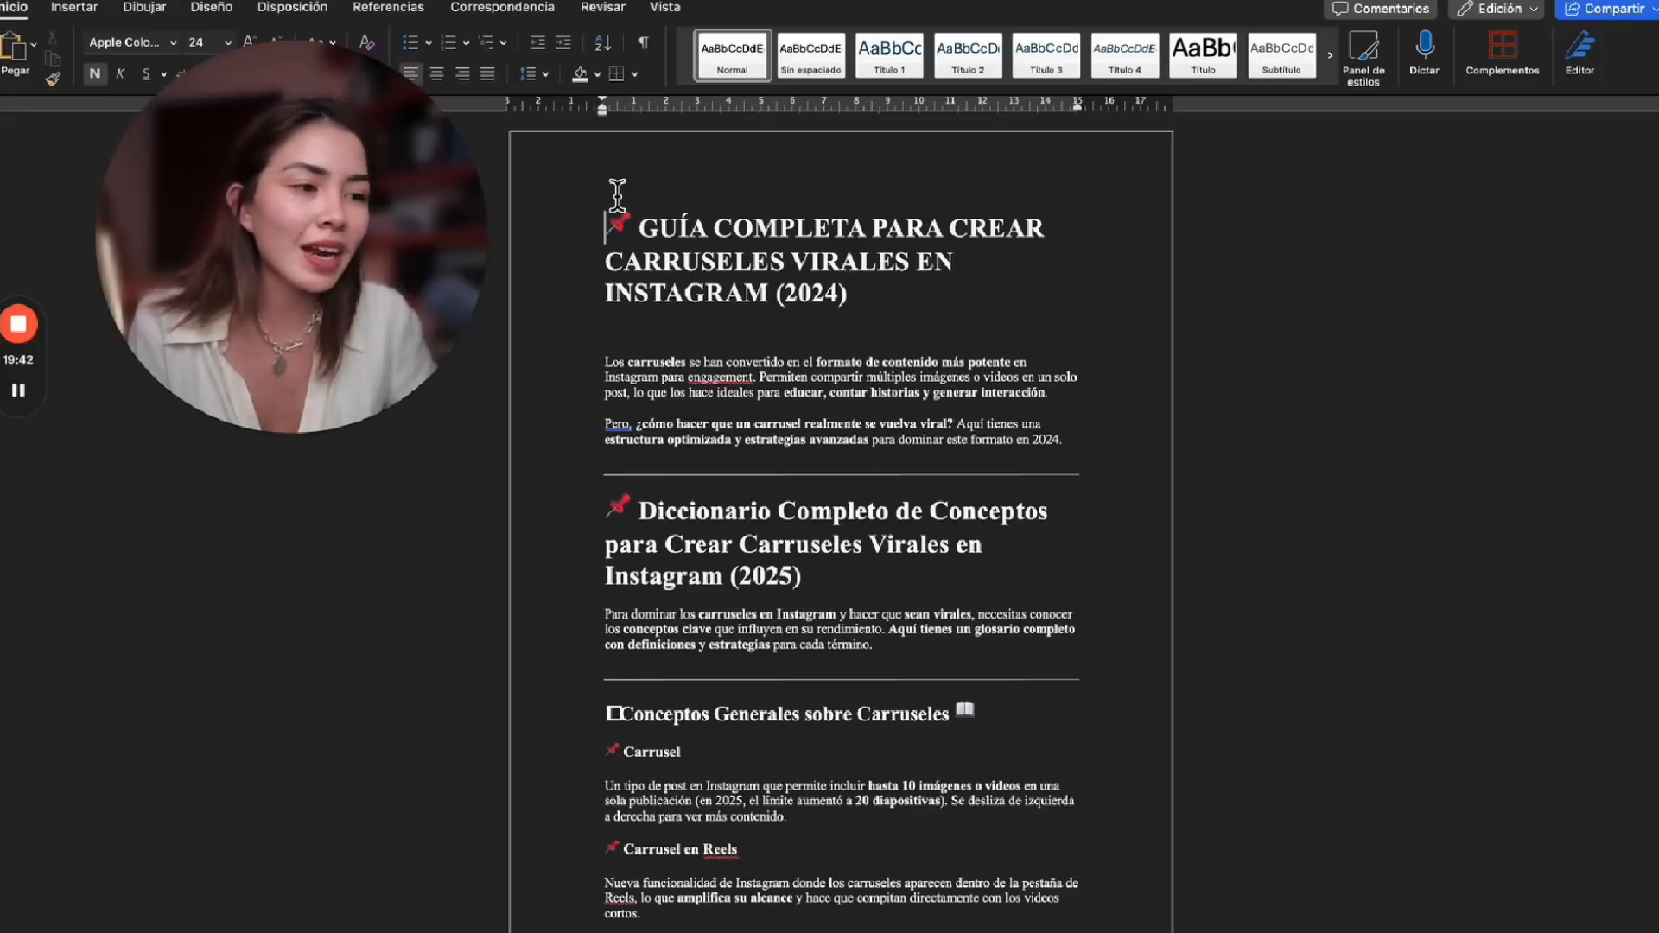
# In the Word guide on viral Instagram carousels, examine the introduction, the concept dictionary and the general carousel concepts, highlighting passages
pyautogui.scroll(-5, 743, 354)
pyautogui.scroll(2, 803, 596)
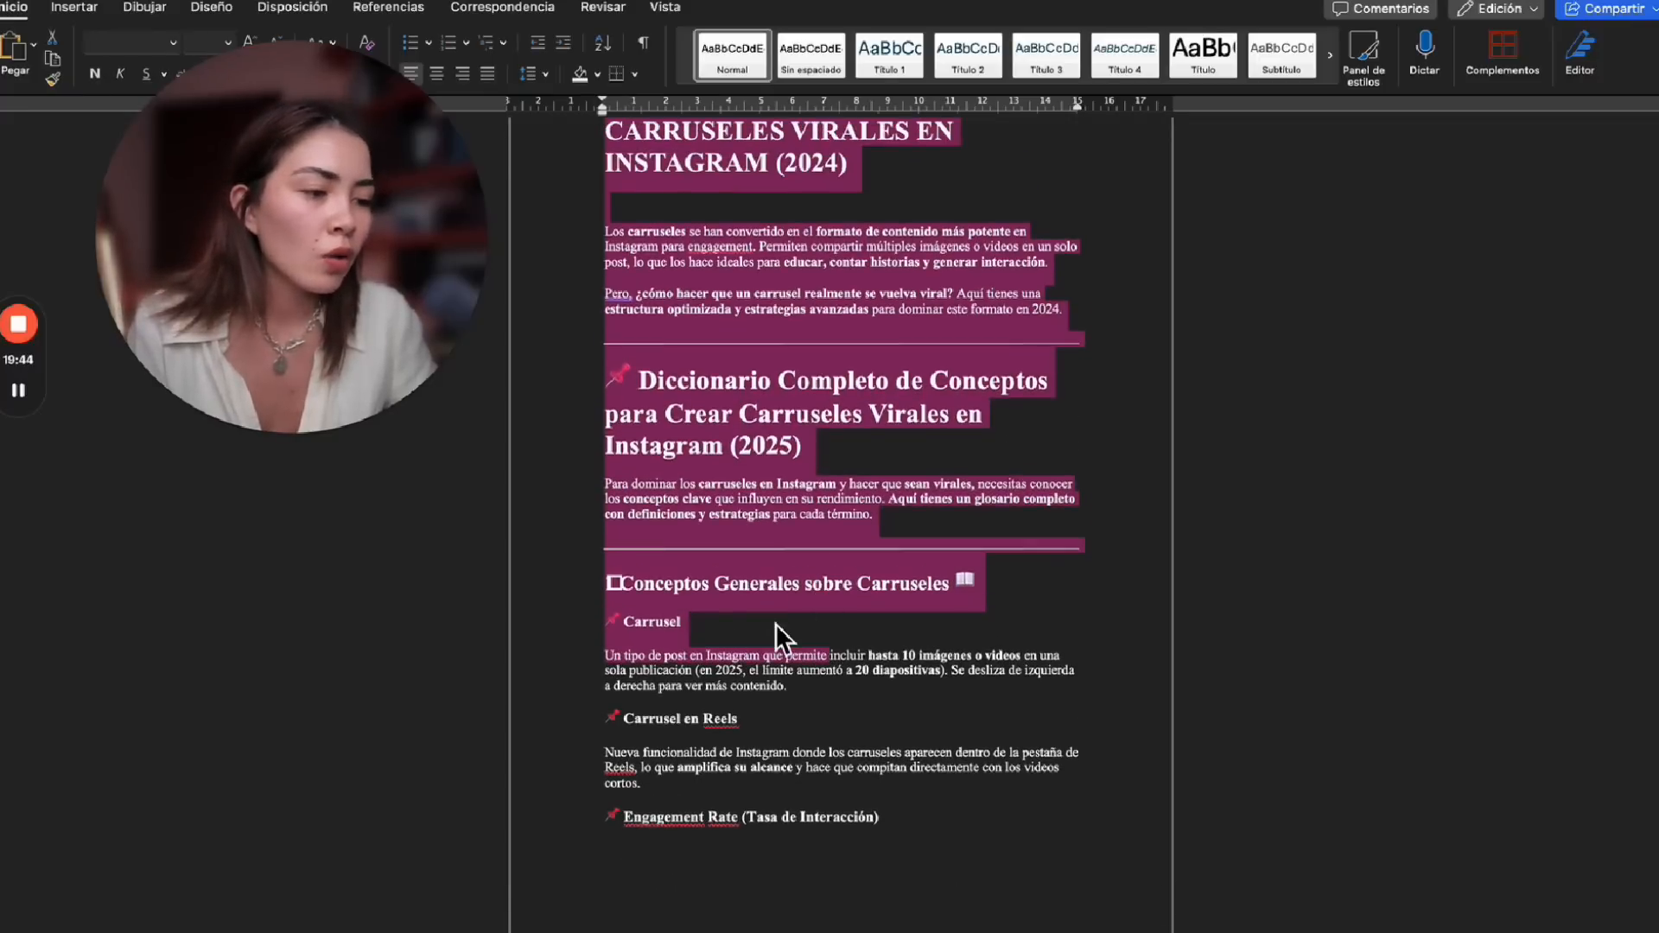
pyautogui.press('Right')
pyautogui.keyDown('shift'); pyautogui.click(612, 583); pyautogui.keyUp('shift')
pyautogui.click(663, 395)
pyautogui.moveTo(652, 393); pyautogui.dragTo(877, 449)
pyautogui.scroll(-1, 888, 468)
pyautogui.scroll(-3, 888, 467)
pyautogui.scroll(2, 855, 519)
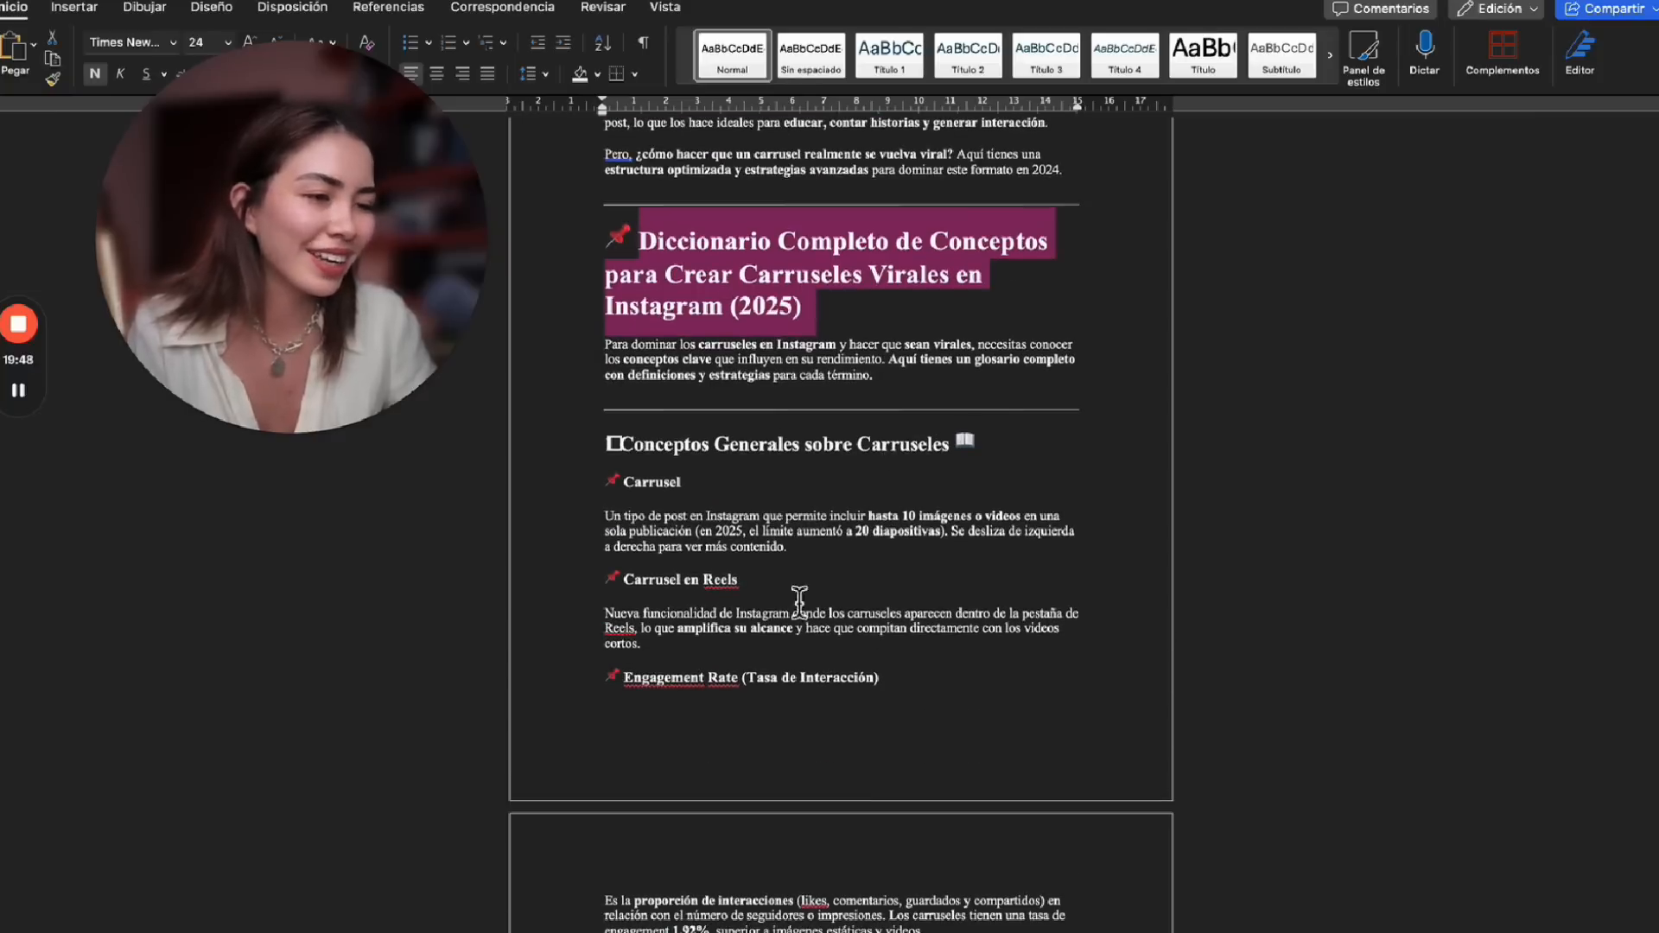
pyautogui.scroll(-3, 783, 599)
pyautogui.moveTo(605, 284); pyautogui.dragTo(660, 366)
pyautogui.click(602, 386)
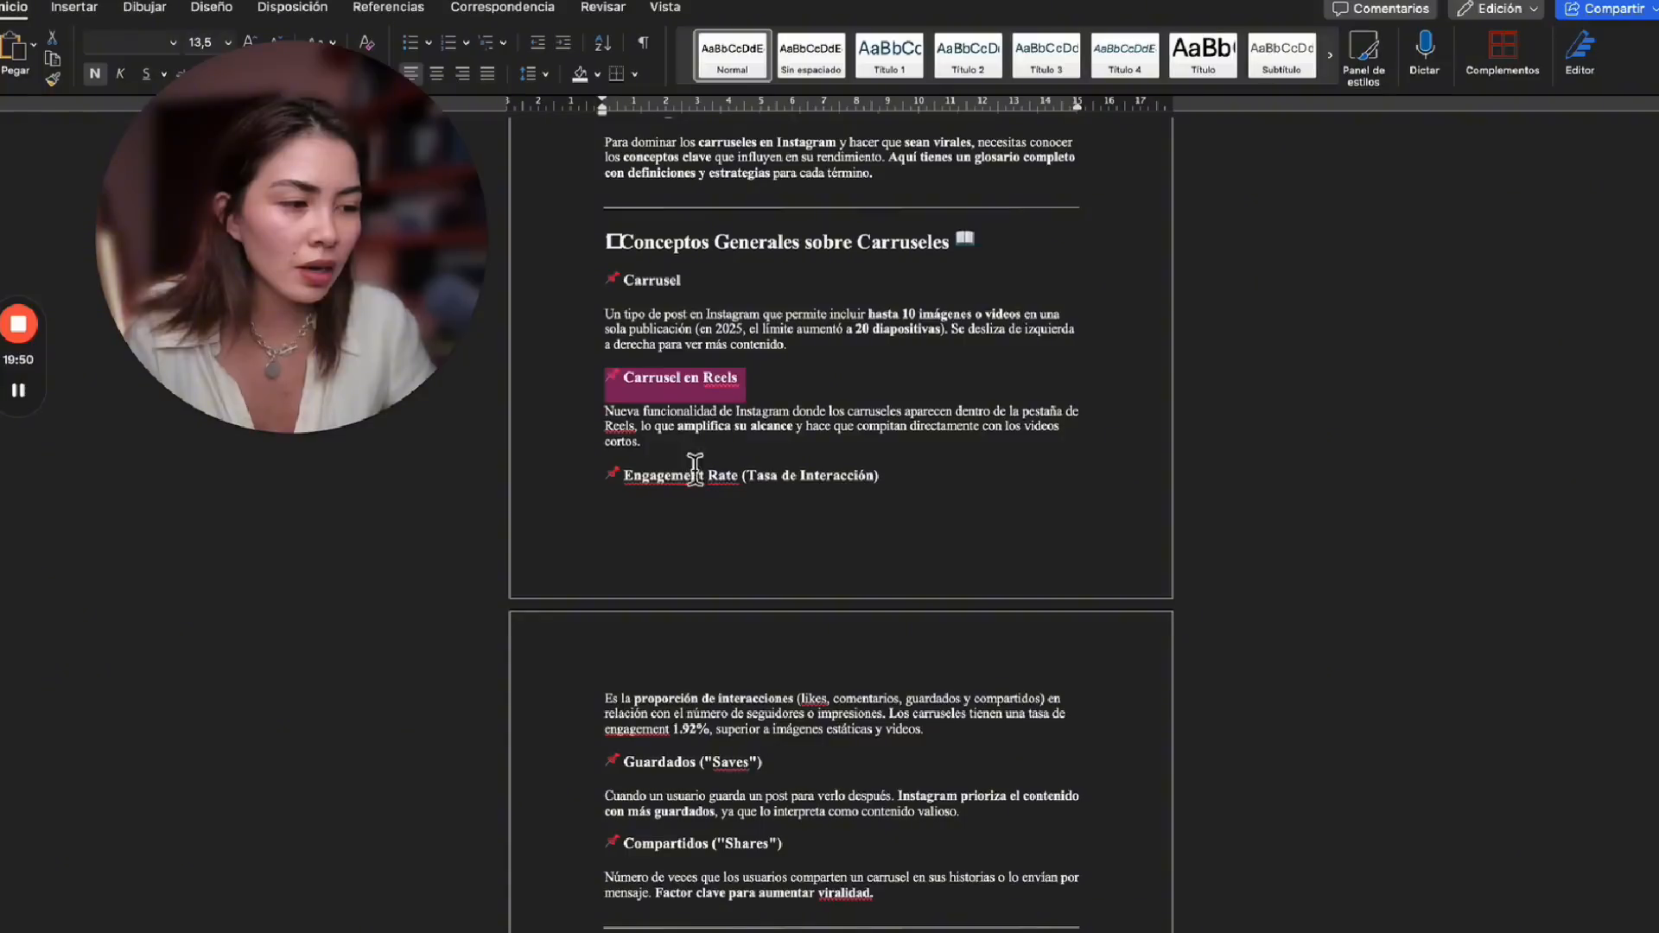
# Examine the guide's concept definitions from saves and shares through carousel structure and design to the common mistakes section
pyautogui.scroll(-3, 715, 518)
pyautogui.scroll(-5, 740, 471)
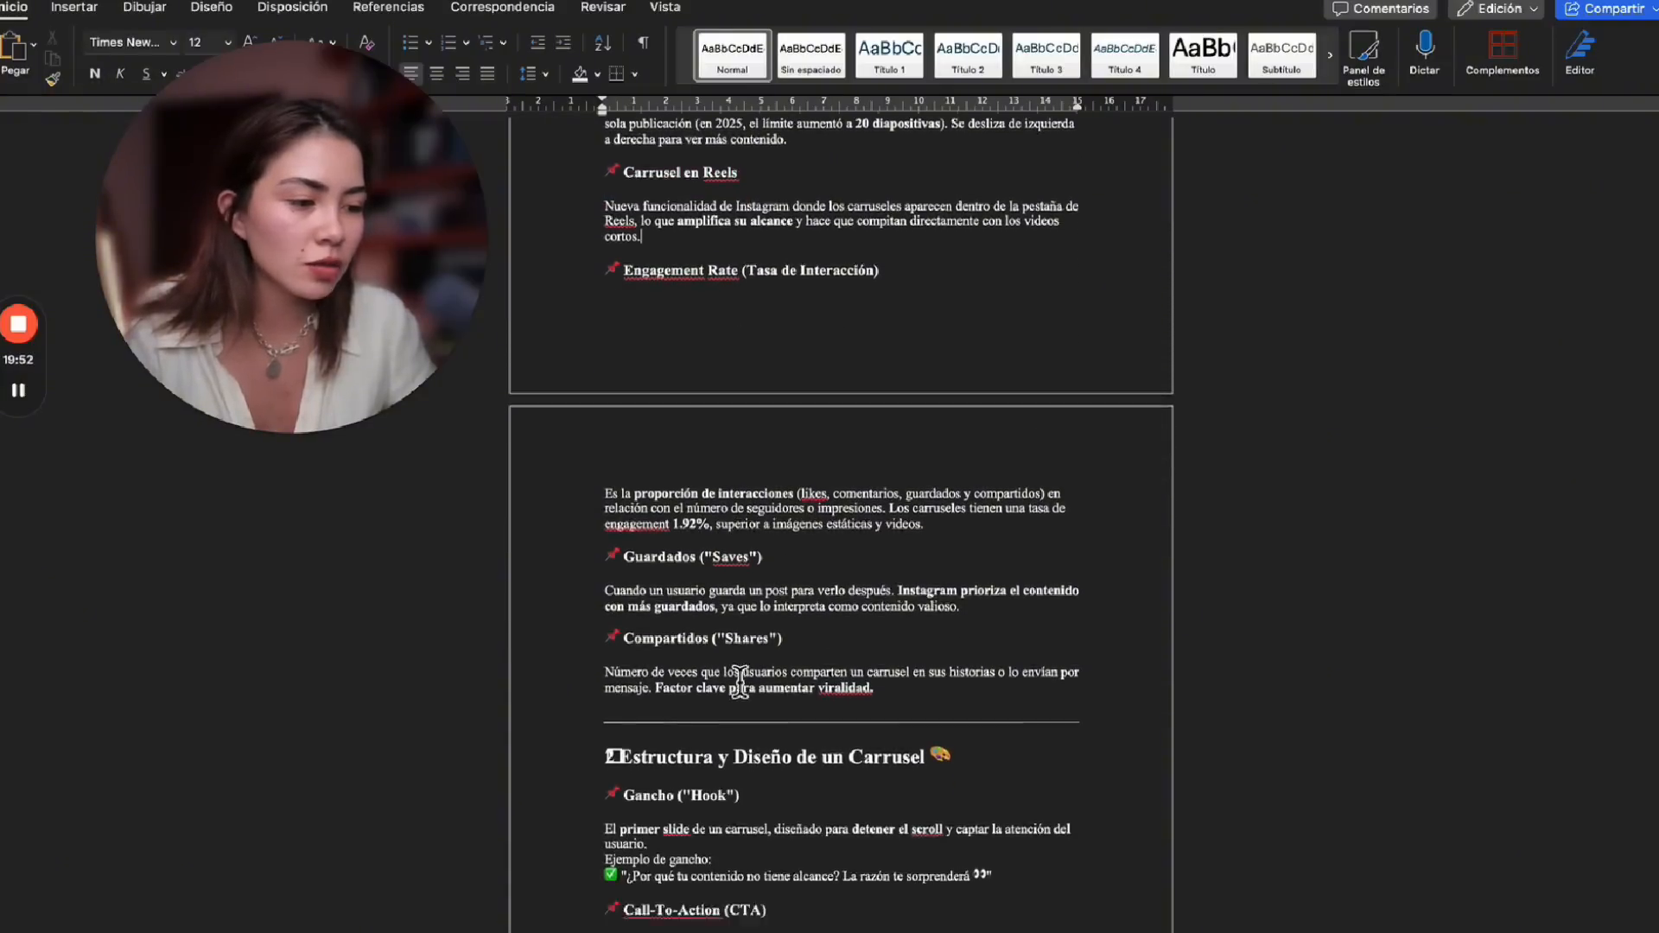
pyautogui.scroll(-3, 690, 759)
pyautogui.moveTo(644, 332); pyautogui.dragTo(724, 373)
pyautogui.moveTo(643, 488); pyautogui.dragTo(695, 509)
pyautogui.scroll(-3, 695, 509)
pyautogui.scroll(7, 692, 508)
pyautogui.moveTo(629, 453); pyautogui.dragTo(843, 803)
pyautogui.scroll(-14, 844, 800)
pyautogui.scroll(-18, 843, 802)
pyautogui.scroll(4, 843, 802)
pyautogui.scroll(-5, 844, 803)
pyautogui.scroll(-16, 843, 802)
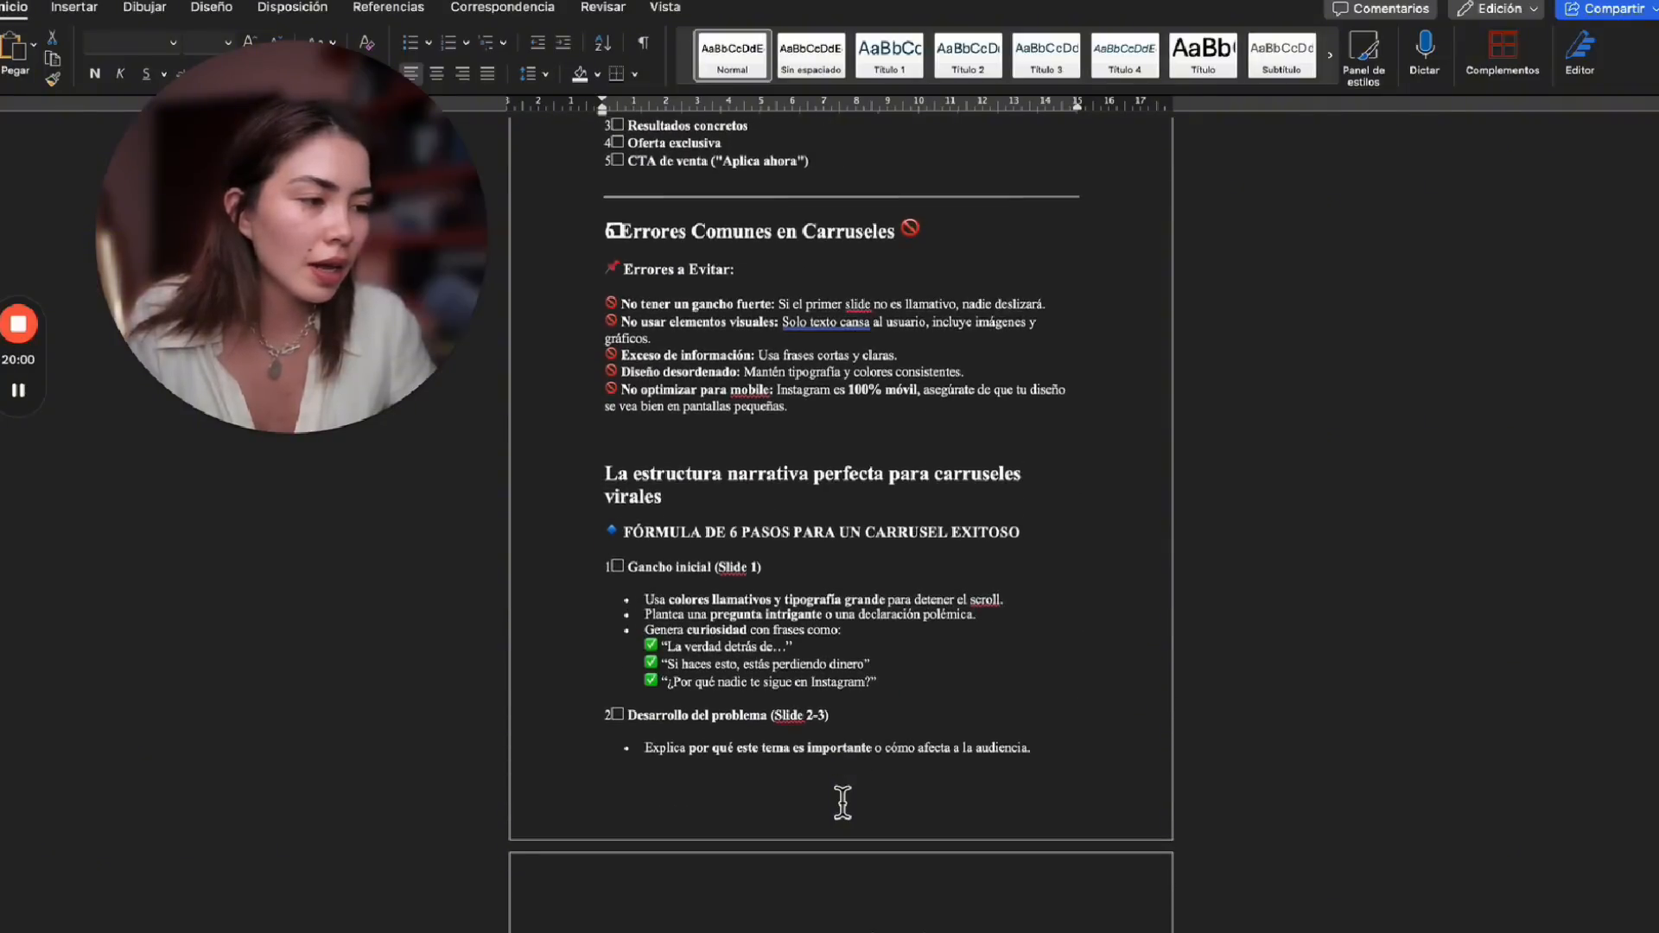
# Examine the guide's six-step narrative formula, design factors, advanced engagement strategies, publishing advice and carousel types, highlighting passages
pyautogui.scroll(-1, 658, 382)
pyautogui.moveTo(604, 261); pyautogui.dragTo(808, 598)
pyautogui.scroll(-8, 808, 595)
pyautogui.scroll(-8, 807, 596)
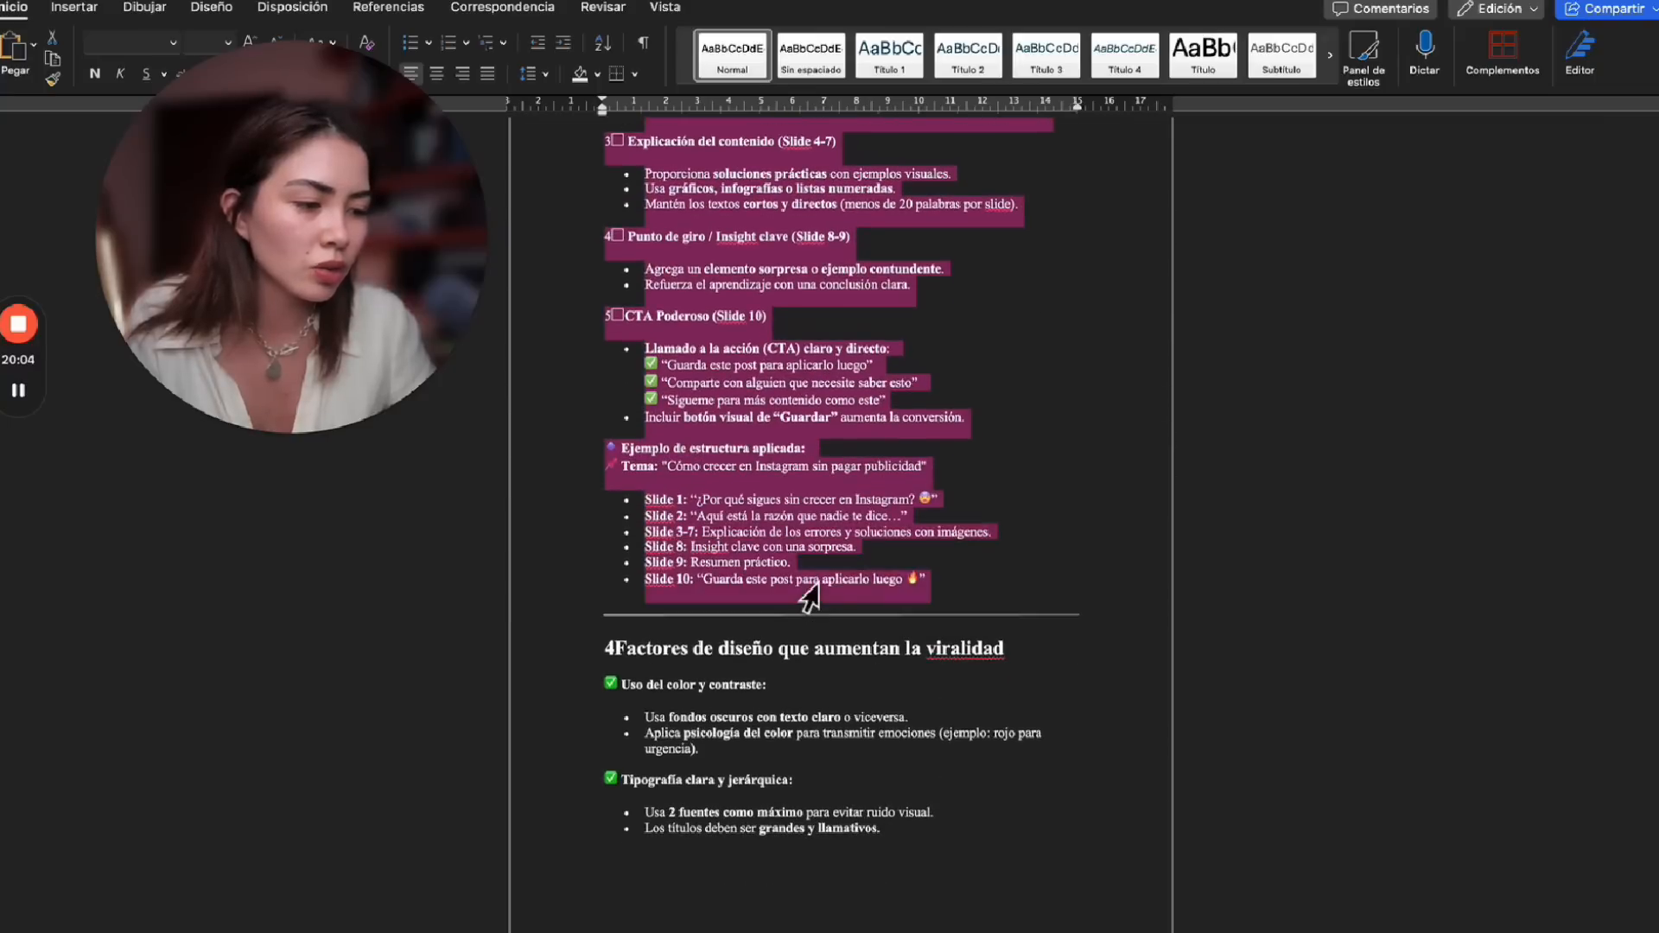
pyautogui.scroll(-2, 846, 829)
pyautogui.moveTo(637, 188); pyautogui.dragTo(761, 454)
pyautogui.scroll(-10, 759, 454)
pyautogui.click(855, 622)
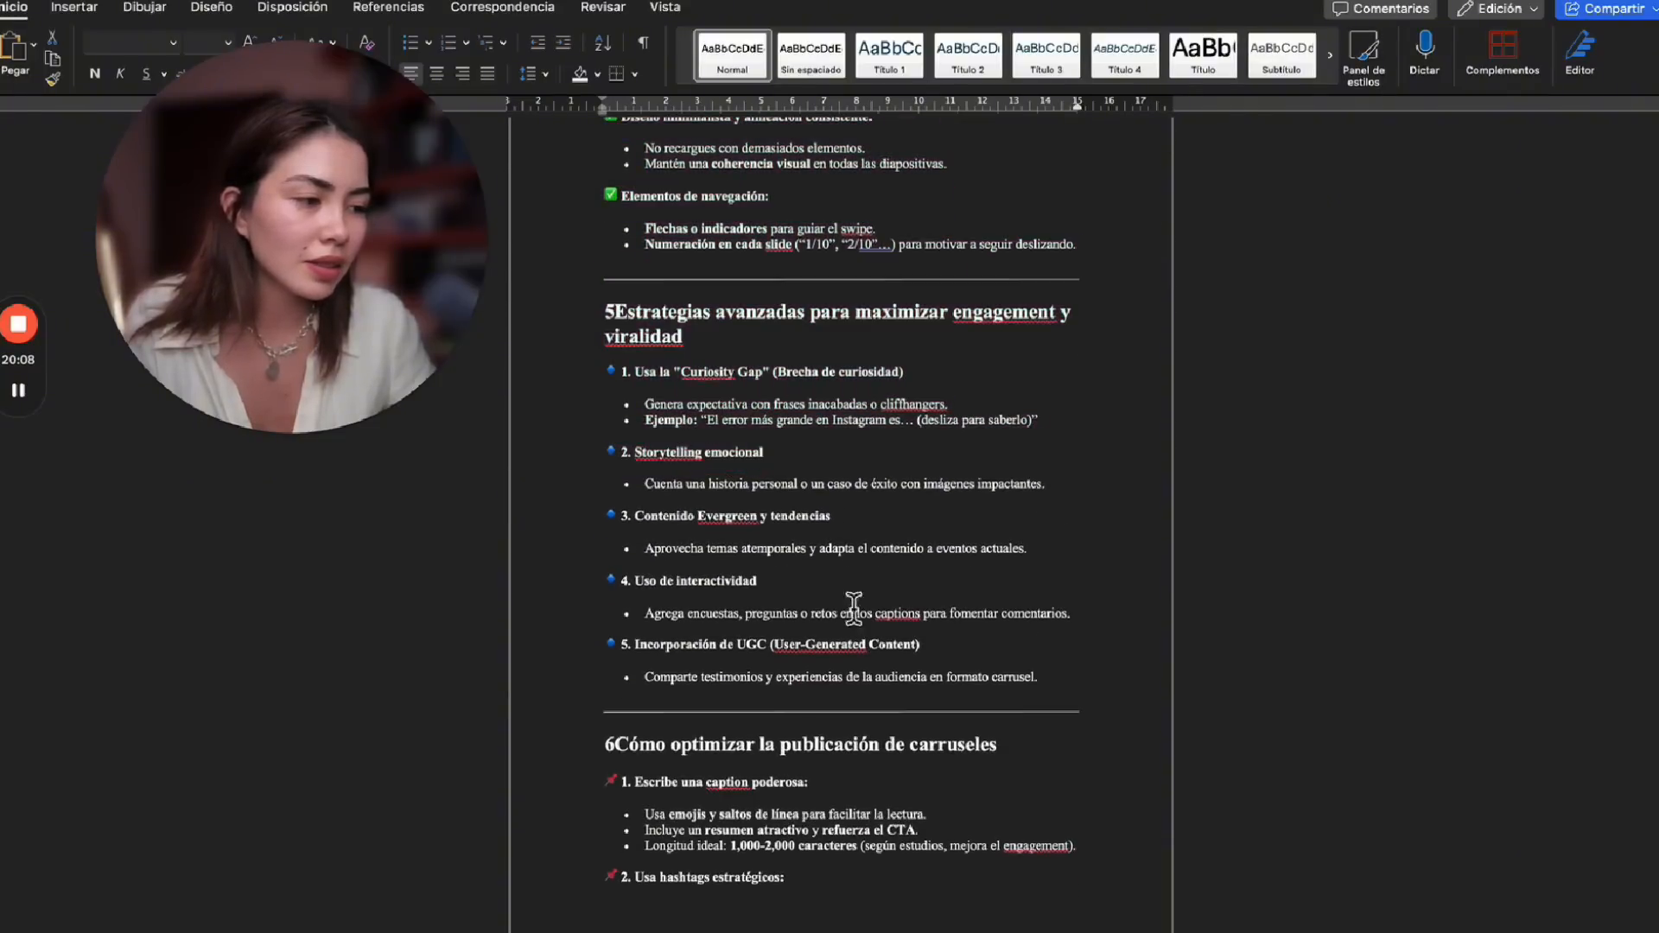
pyautogui.scroll(-6, 796, 530)
pyautogui.moveTo(647, 352); pyautogui.dragTo(796, 526)
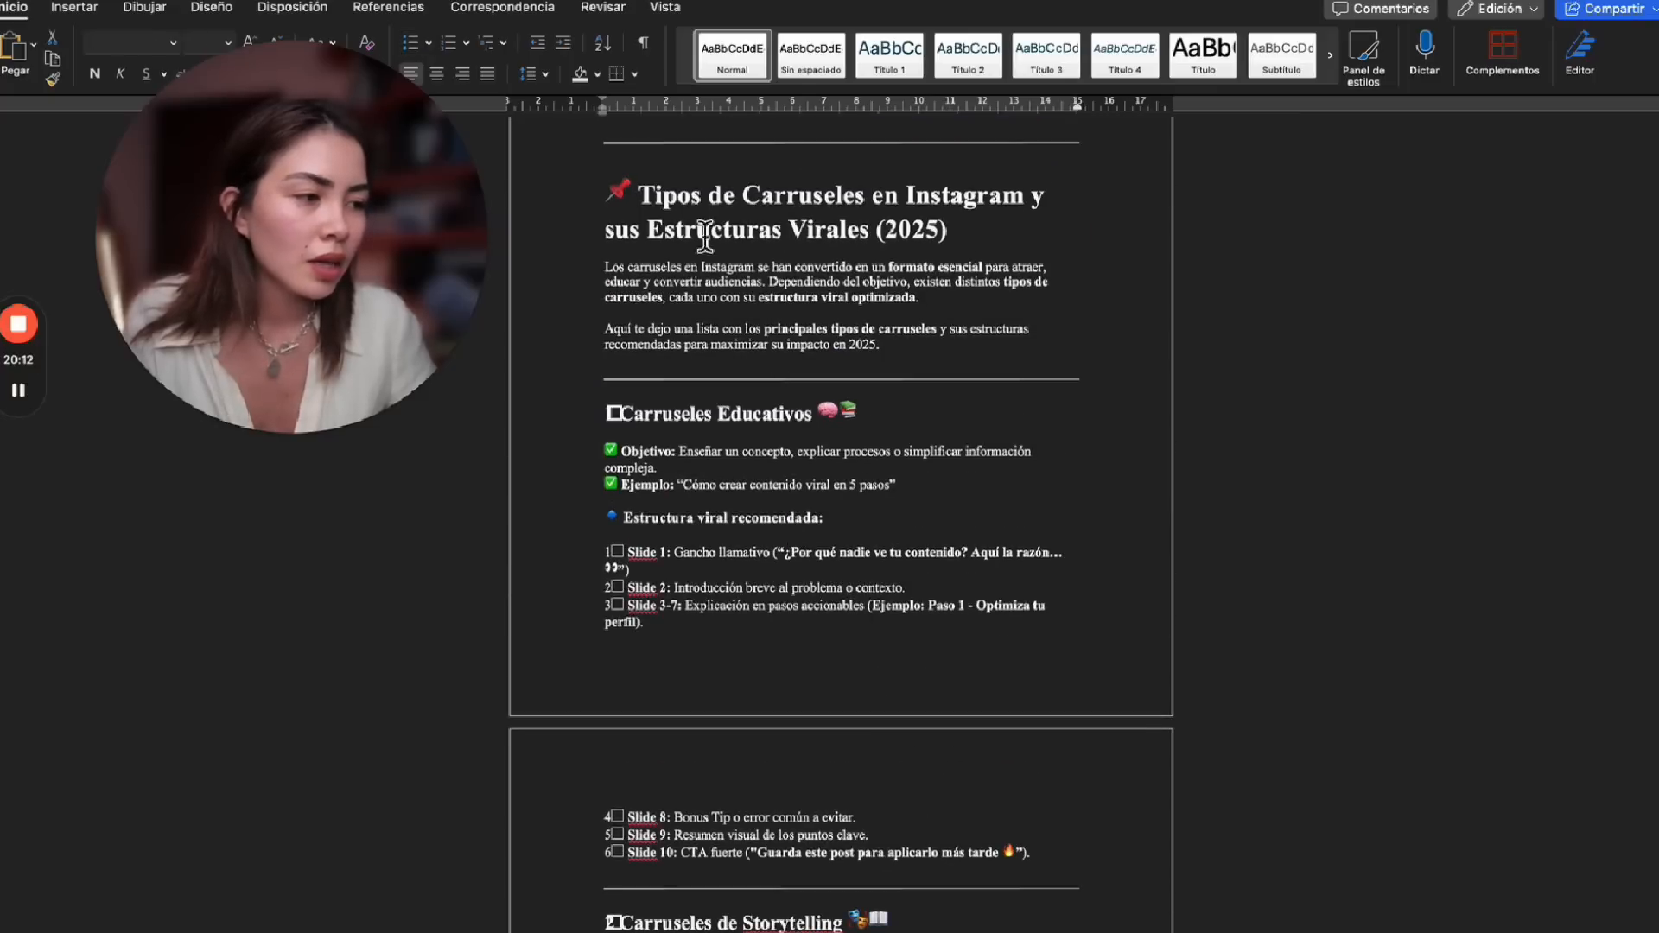
# Examine the guide's carousel types and viral structures, revisit the guide from its beginning, and highlight the concept passages used for training
pyautogui.scroll(-20, 890, 437)
pyautogui.moveTo(853, 389); pyautogui.dragTo(896, 438)
pyautogui.scroll(-10, 890, 908)
pyautogui.scroll(20, 890, 908)
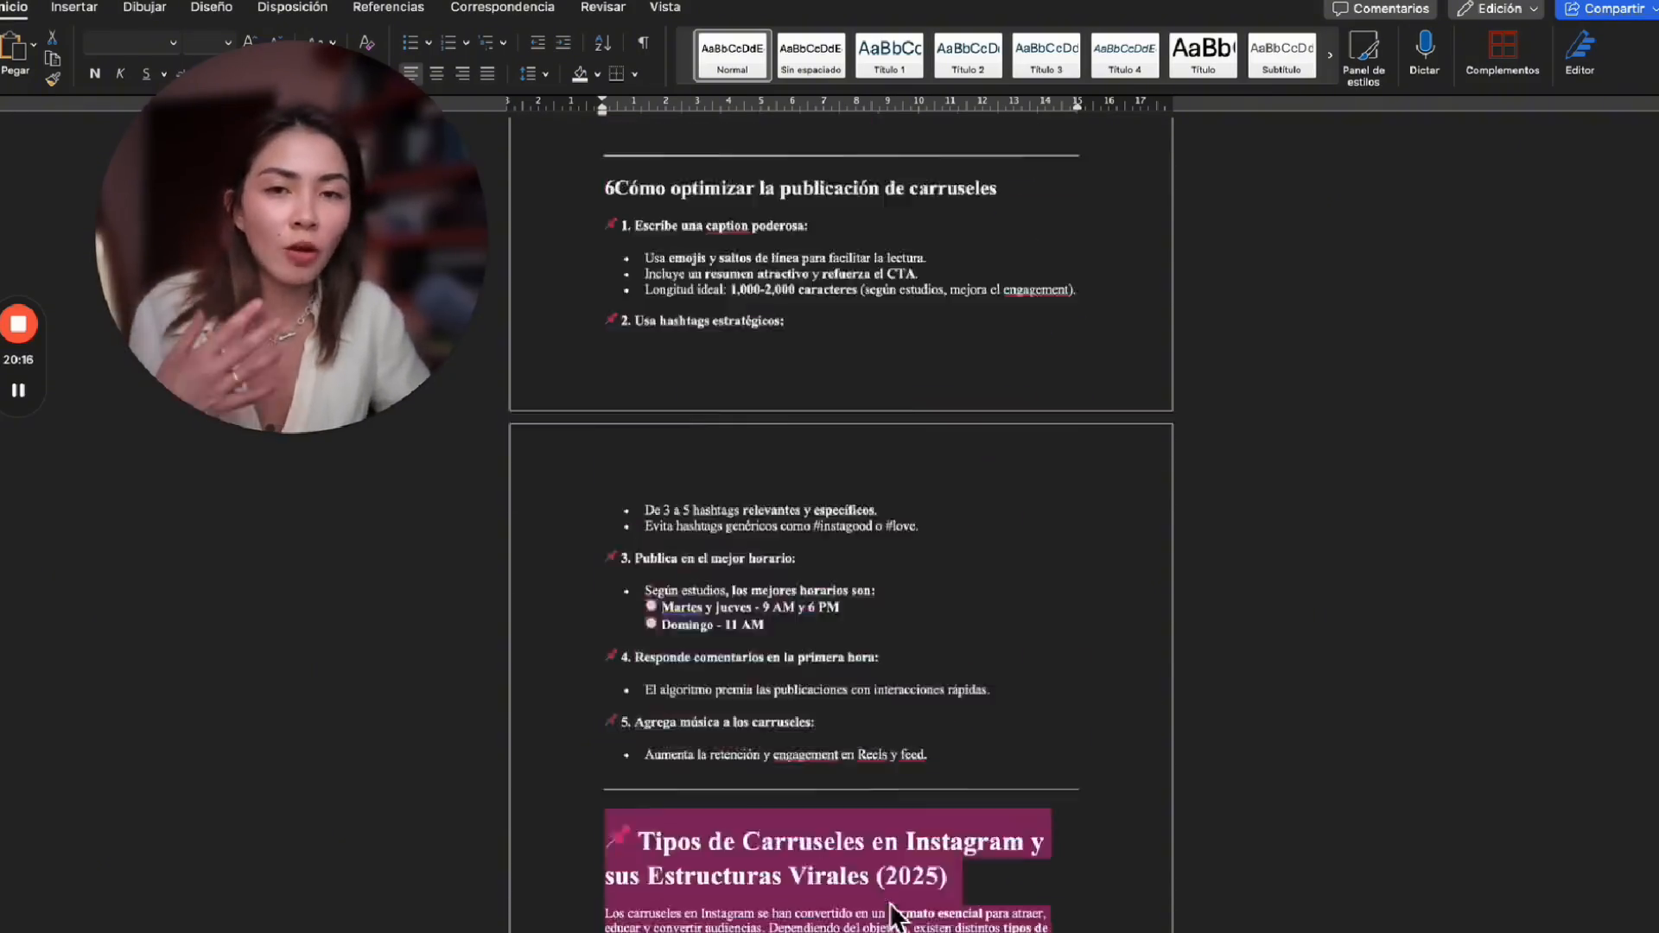
pyautogui.scroll(20, 890, 908)
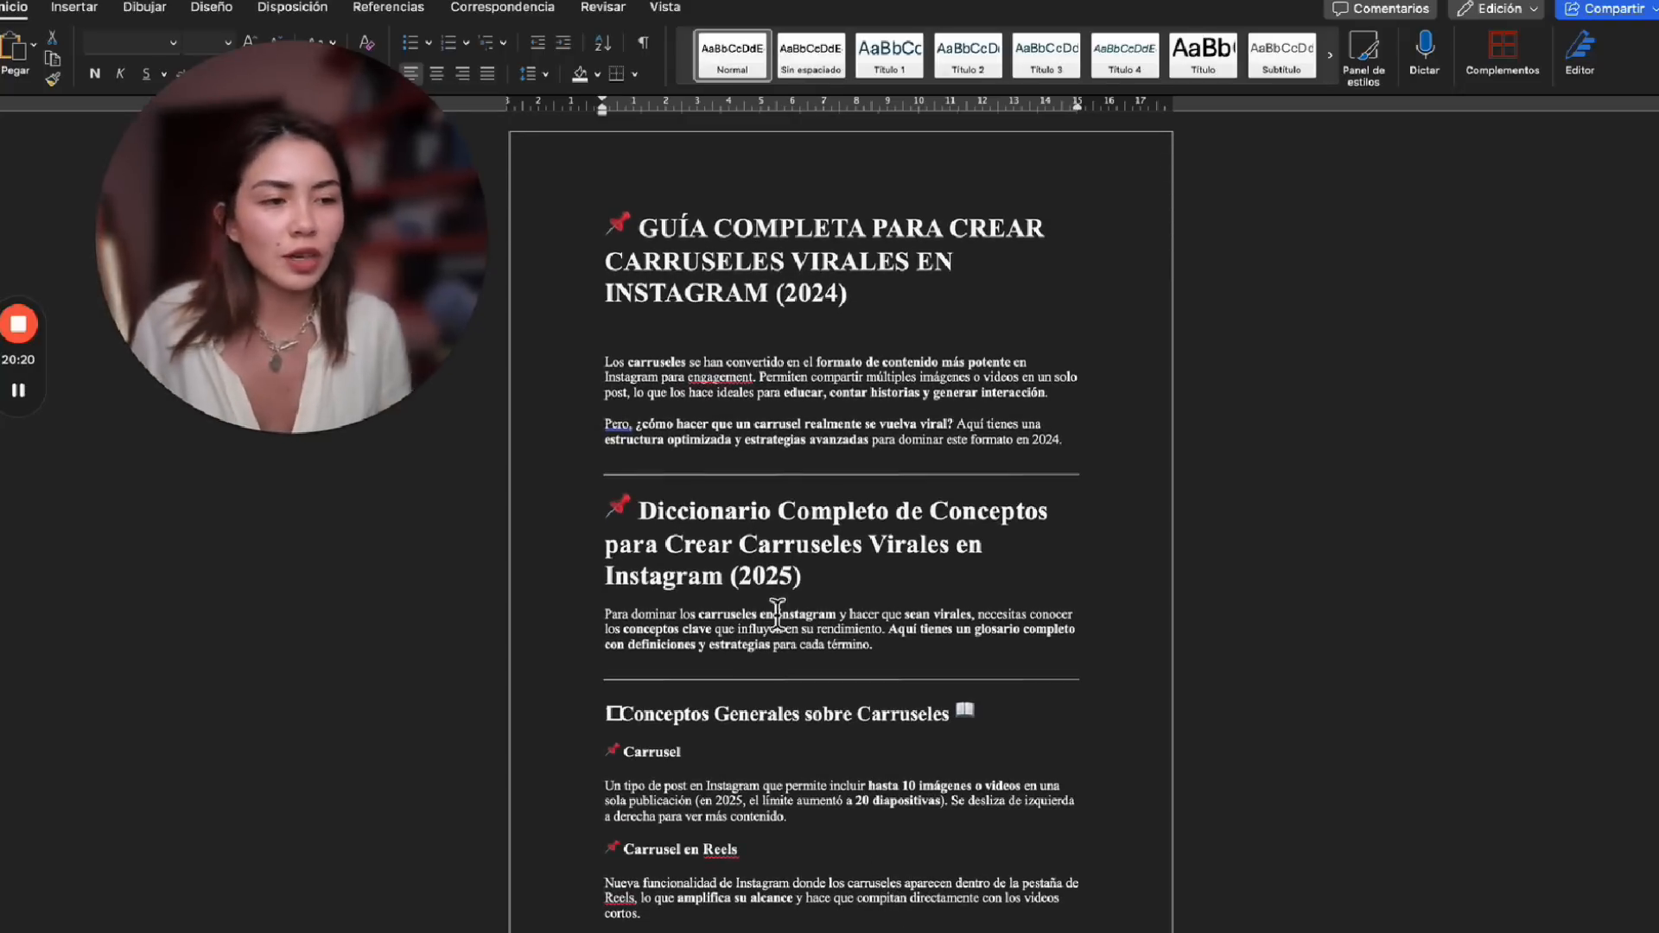
pyautogui.moveTo(632, 261); pyautogui.dragTo(855, 870)
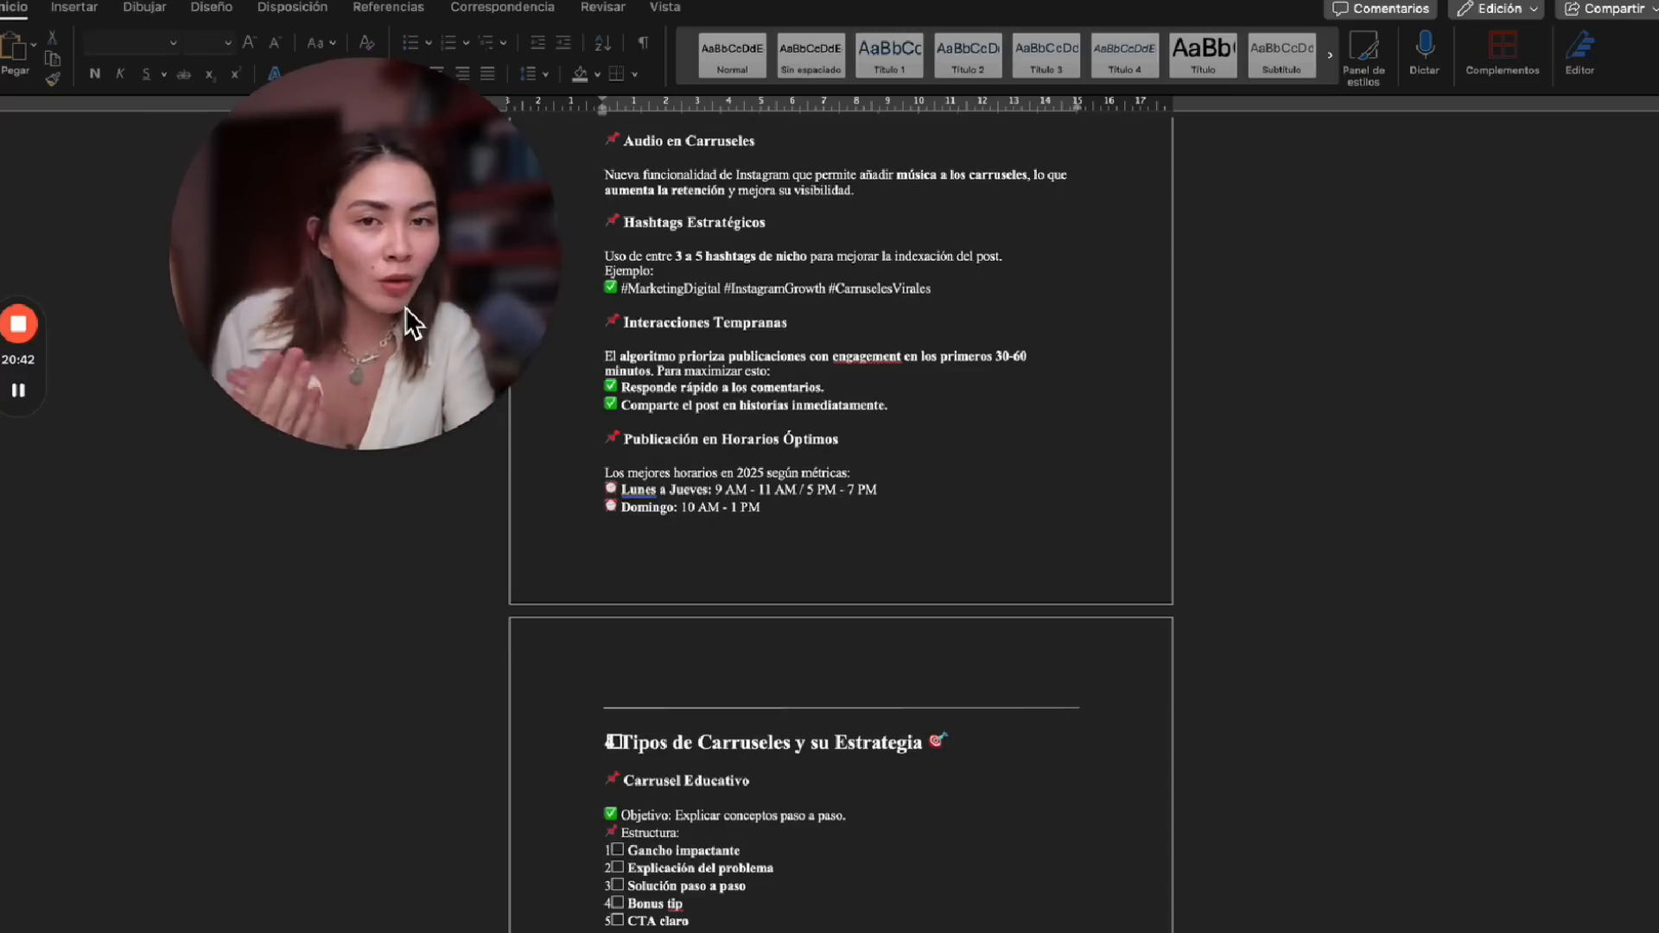
pyautogui.scroll(6, 830, 259)
pyautogui.click(615, 224)
pyautogui.click(615, 233)
pyautogui.moveTo(615, 238); pyautogui.dragTo(885, 593)
pyautogui.scroll(-10, 885, 593)
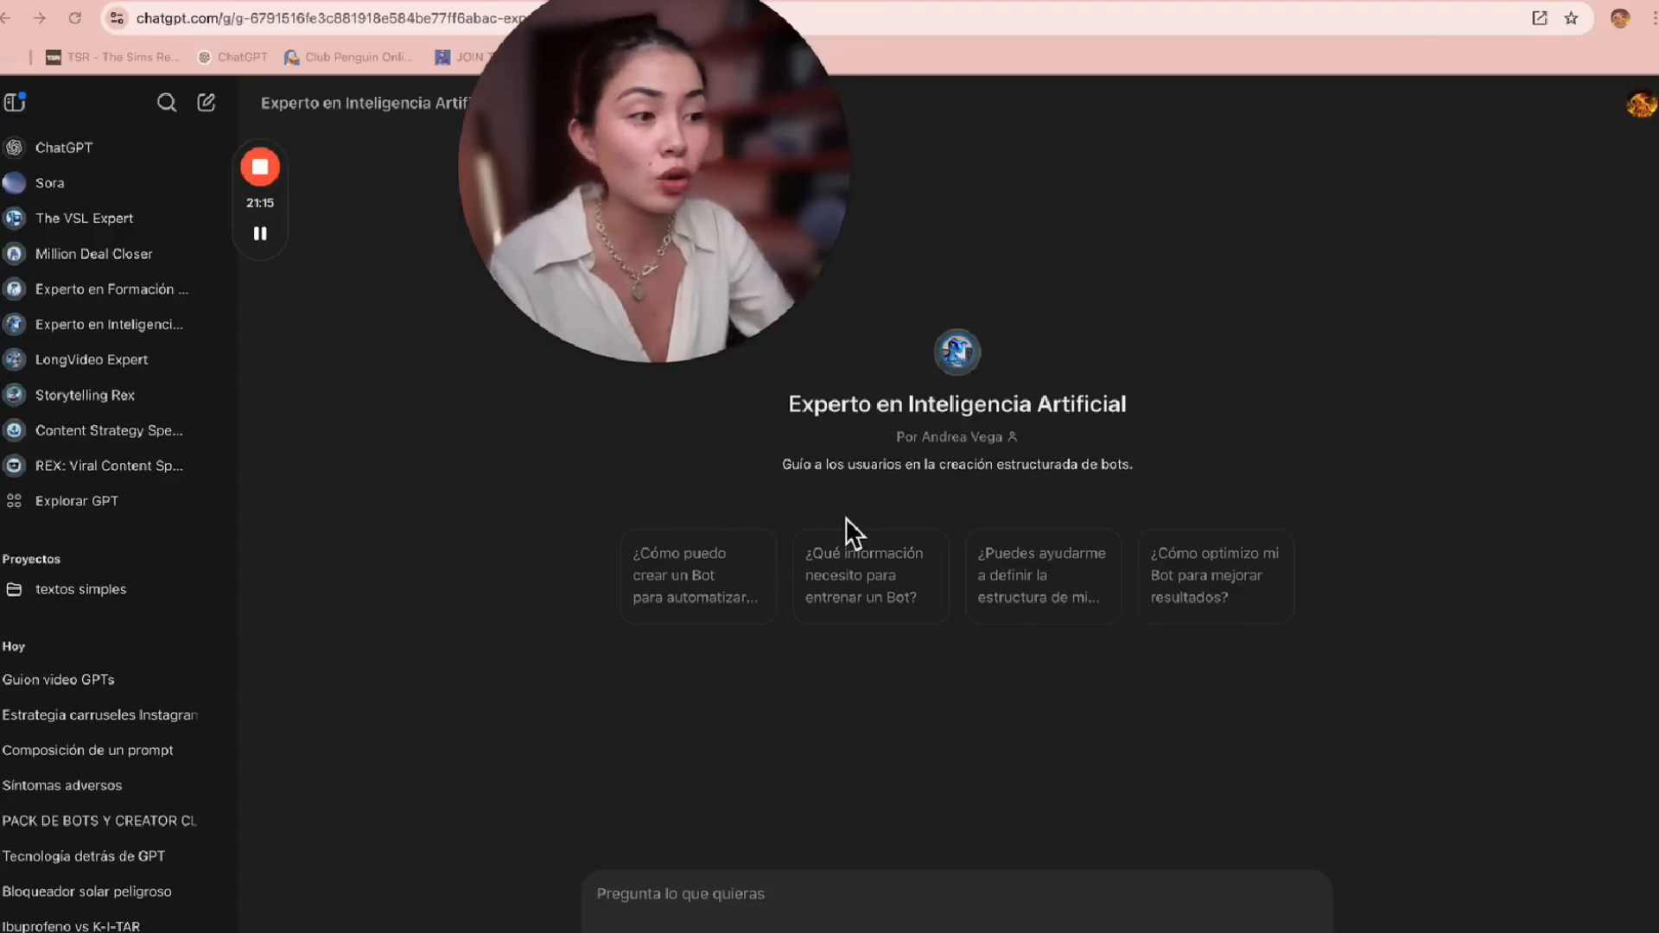
# In the "Experto en Inteligencia Artificial" GPT in ChatGPT, attach the "GUÍA COMPLETA" carousel guide from the Documentos folder
pyautogui.moveTo(693, 169); pyautogui.dragTo(584, 149)
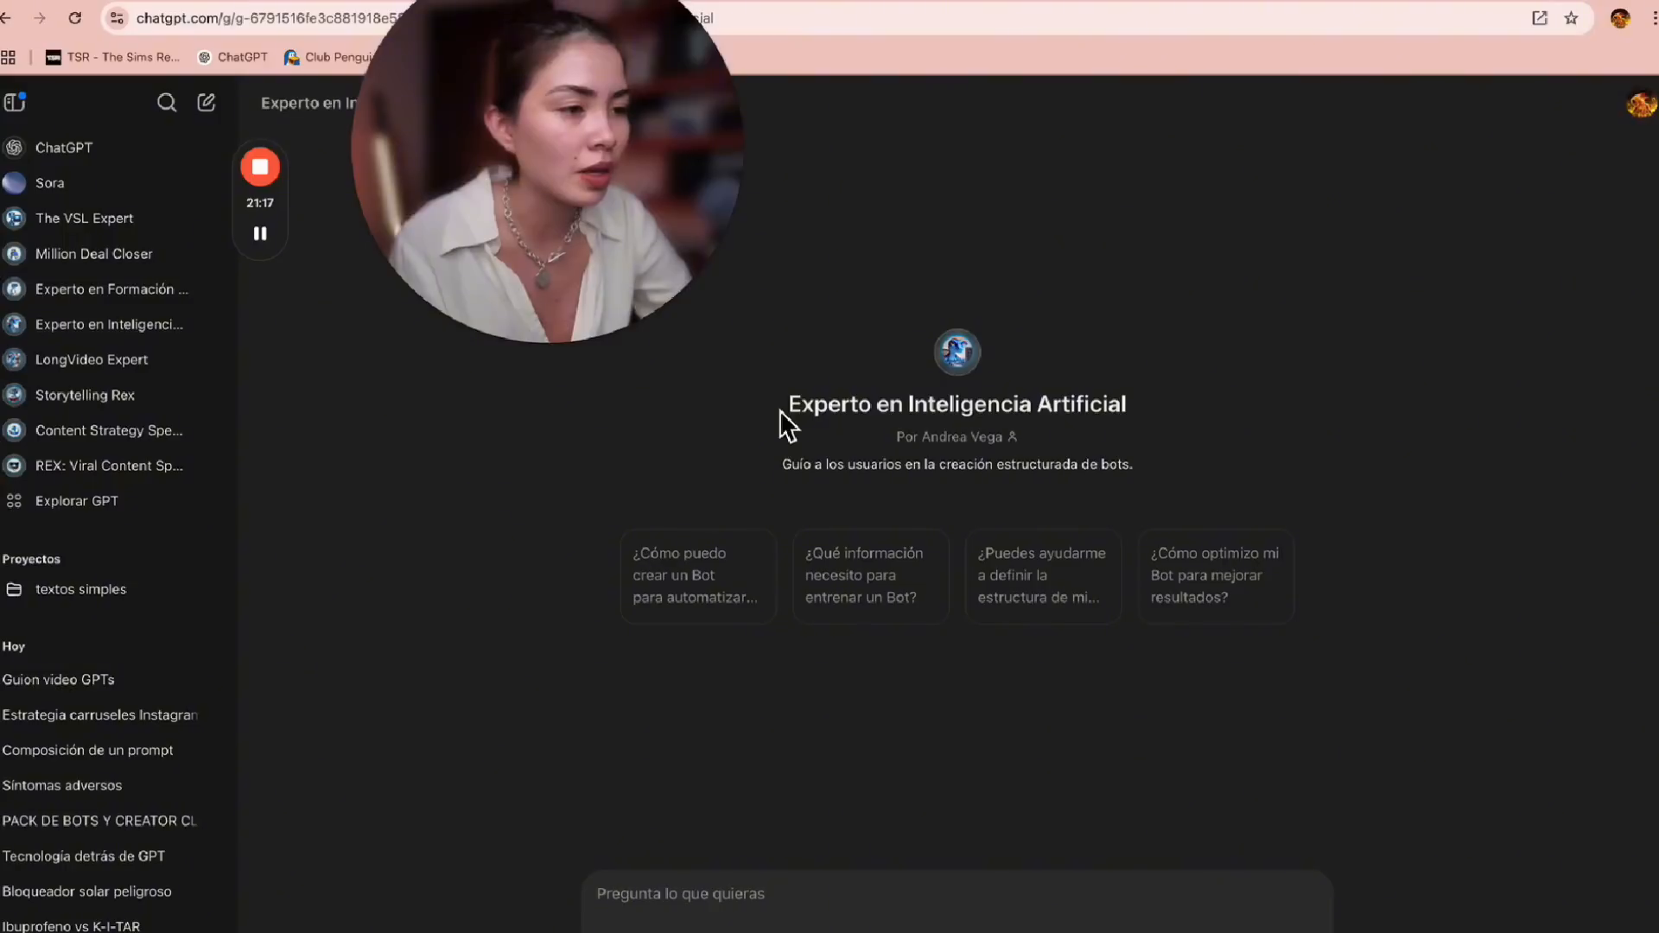
pyautogui.moveTo(785, 407); pyautogui.dragTo(1059, 436)
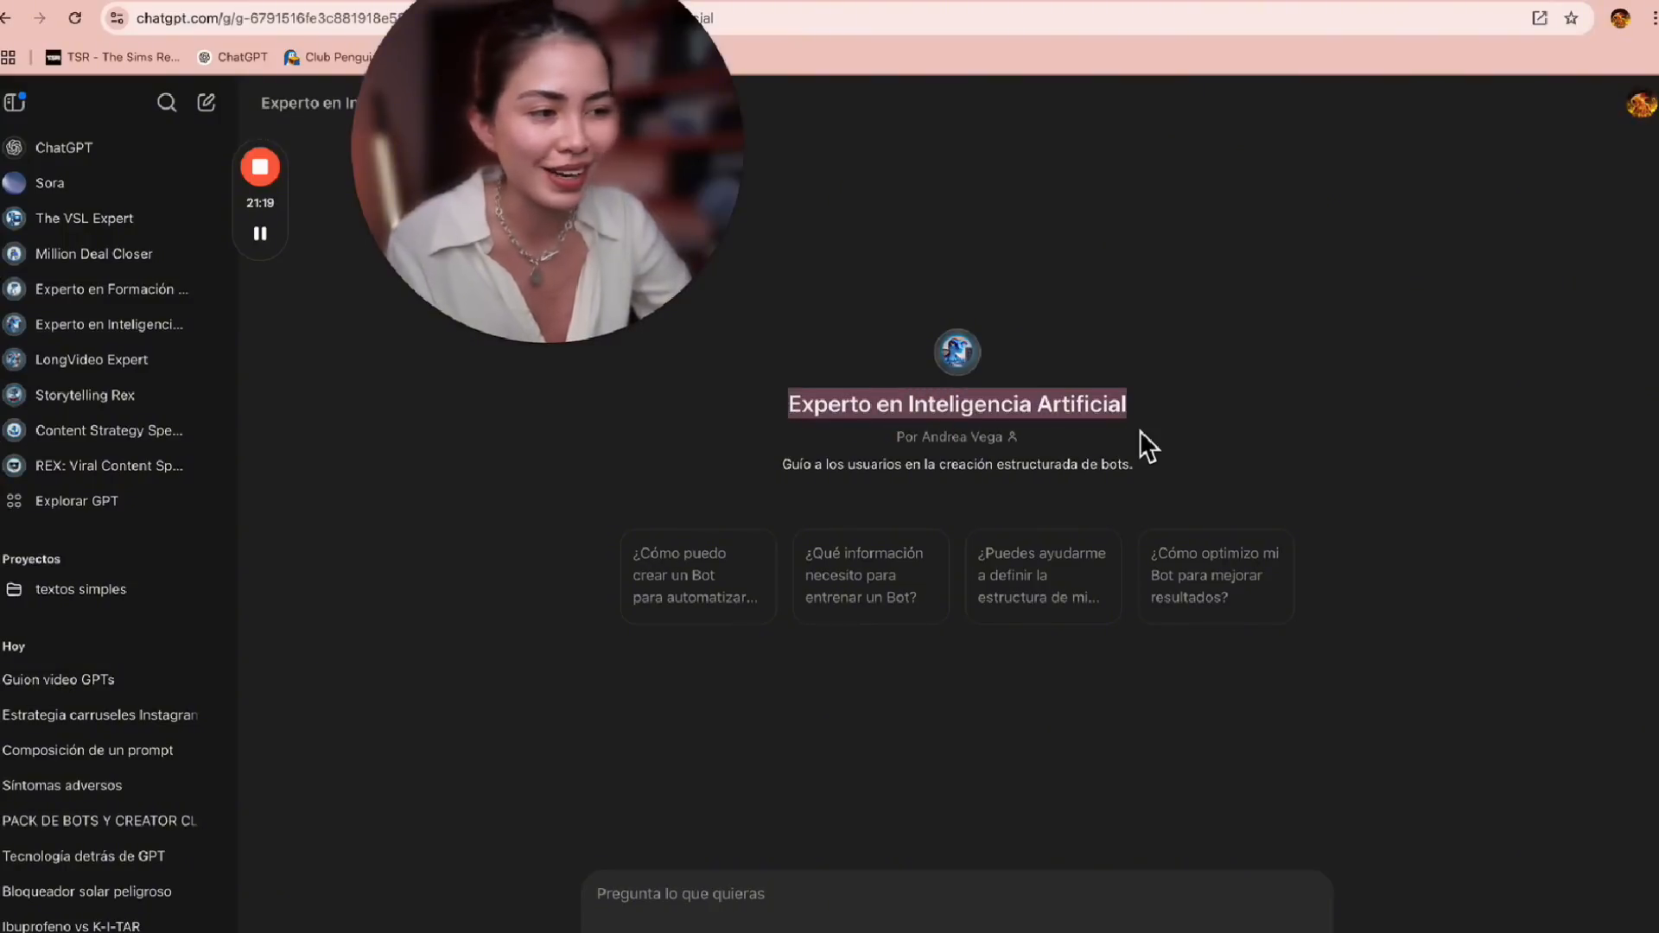
pyautogui.click(606, 924)
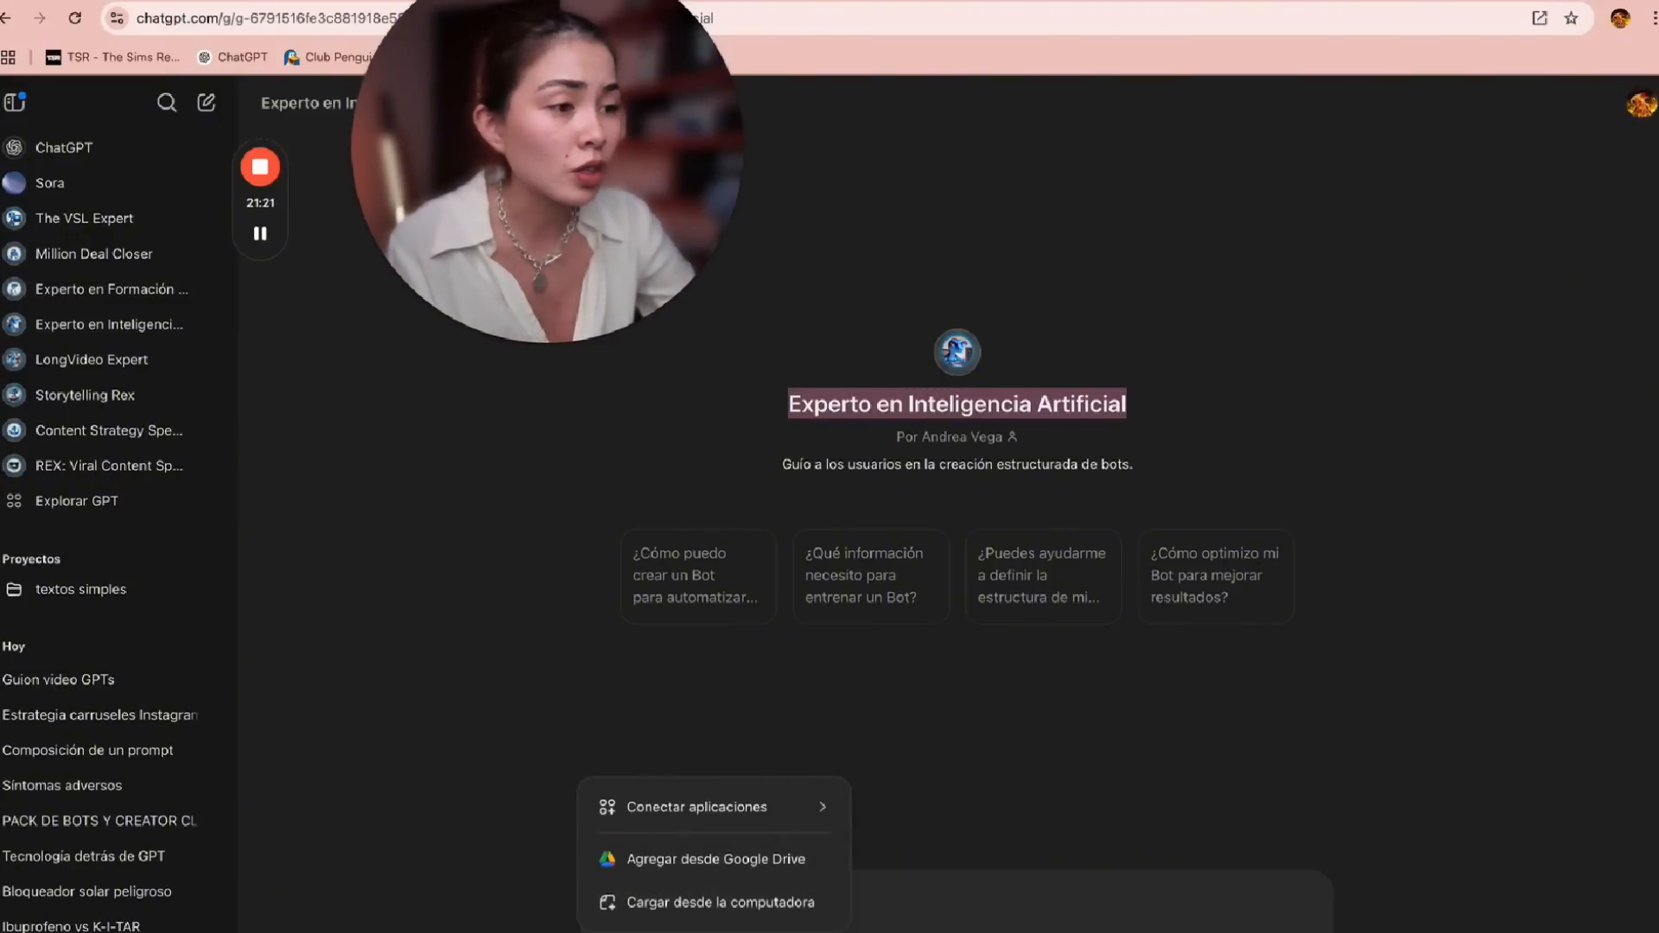
pyautogui.click(712, 916)
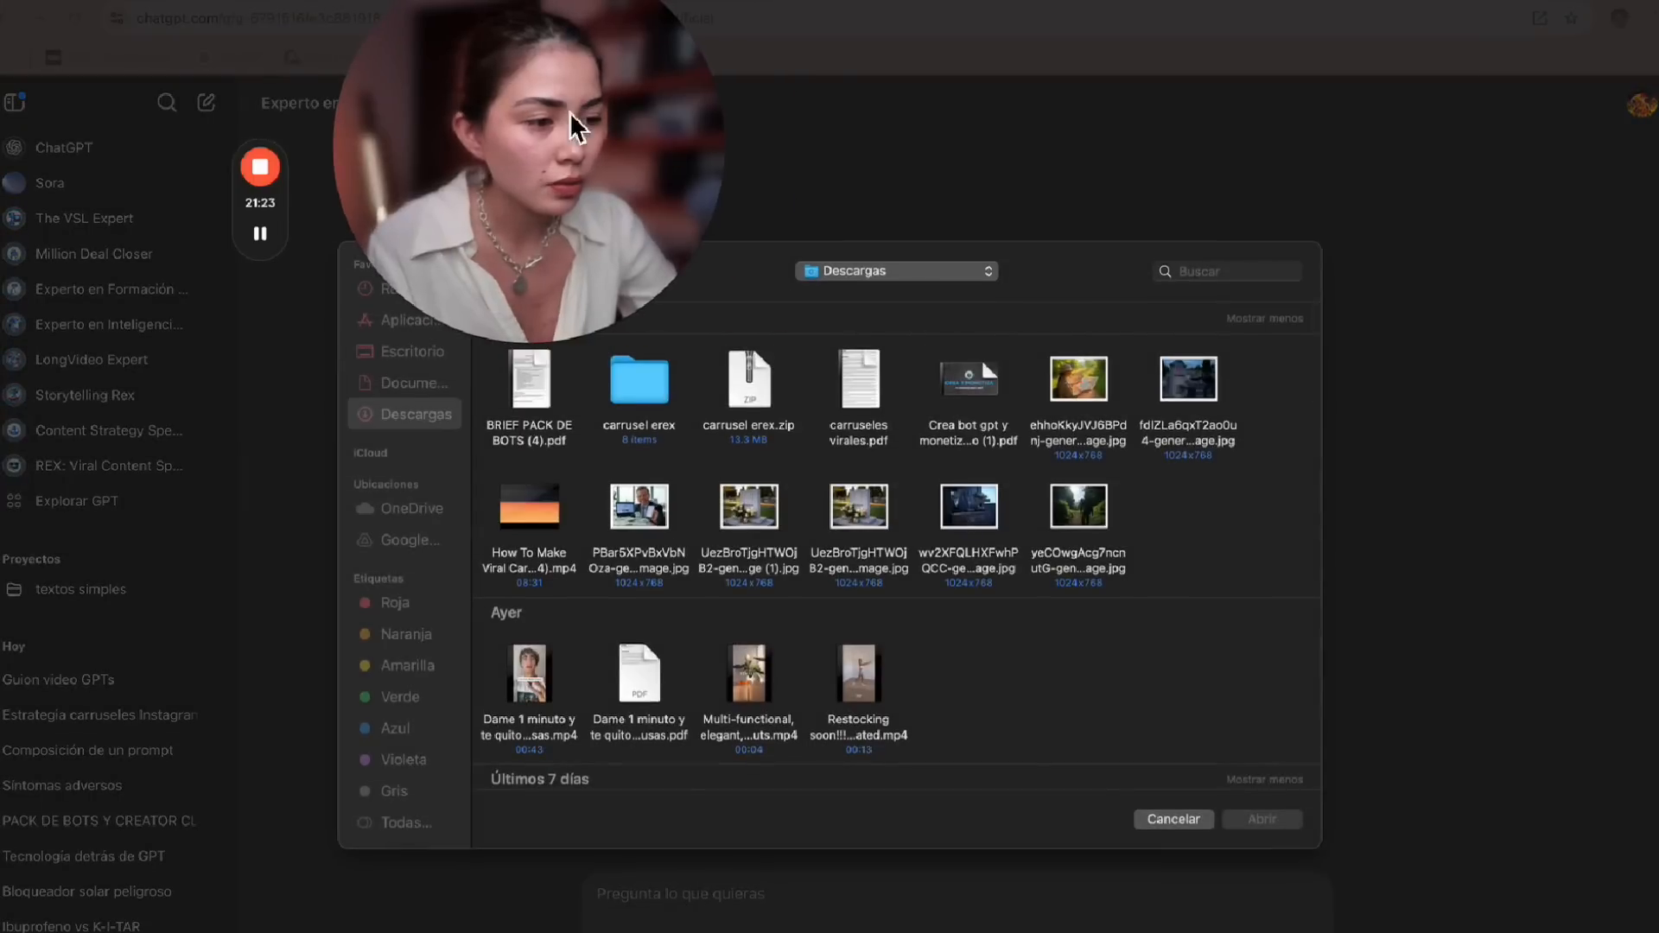
pyautogui.click(425, 384)
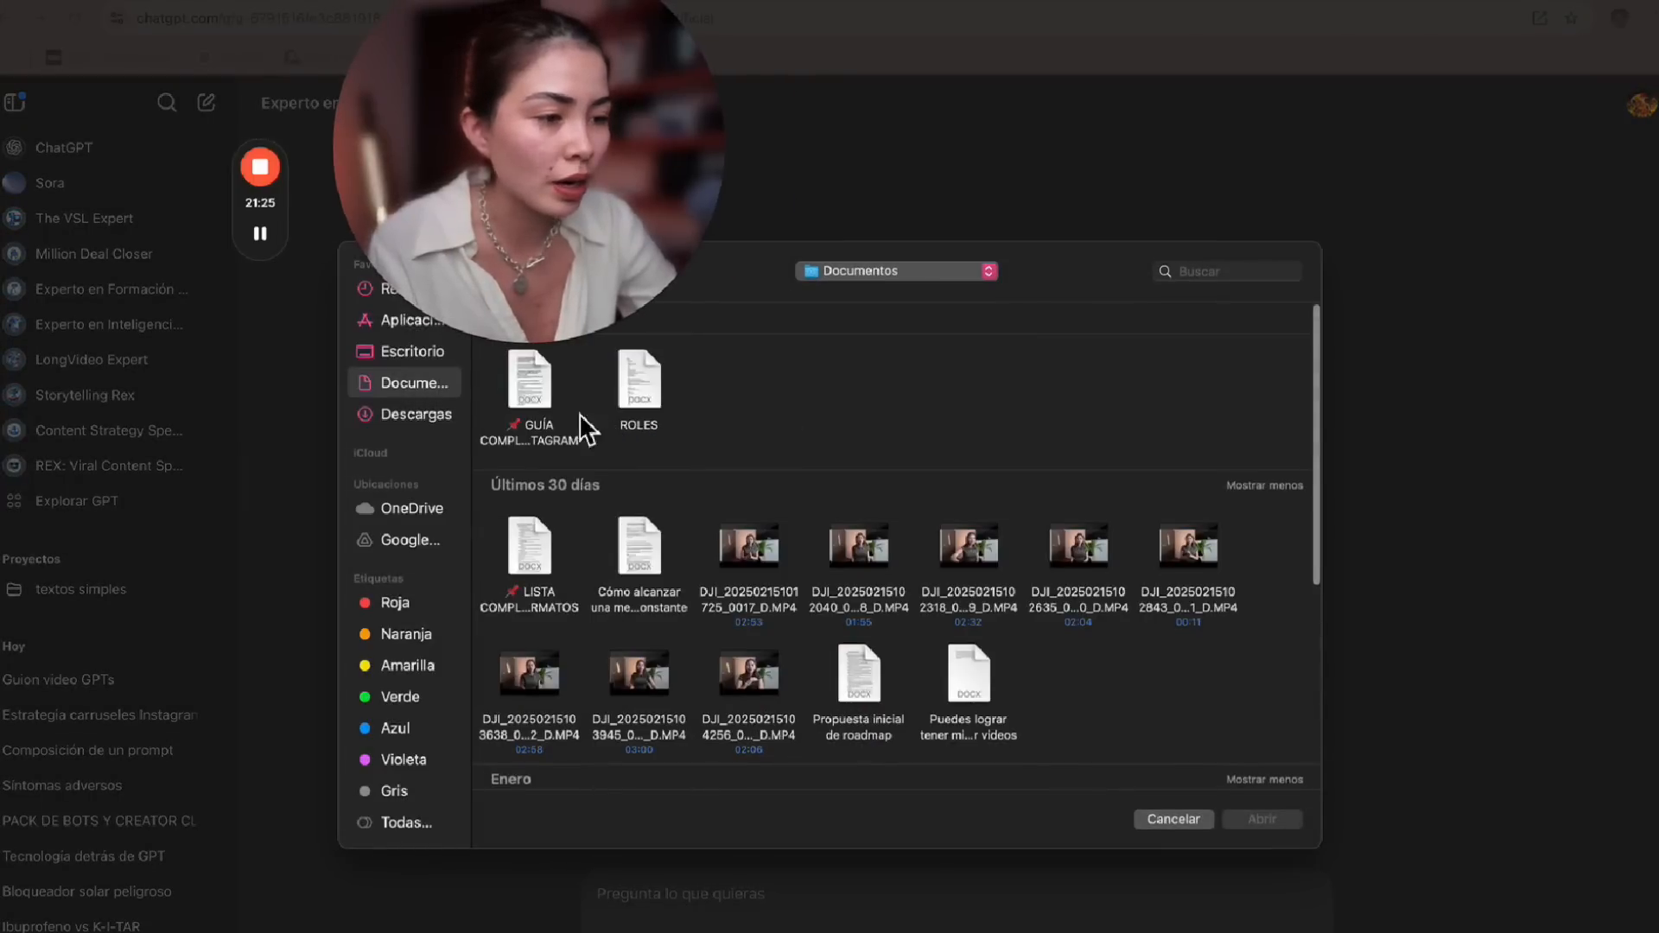
pyautogui.click(1260, 819)
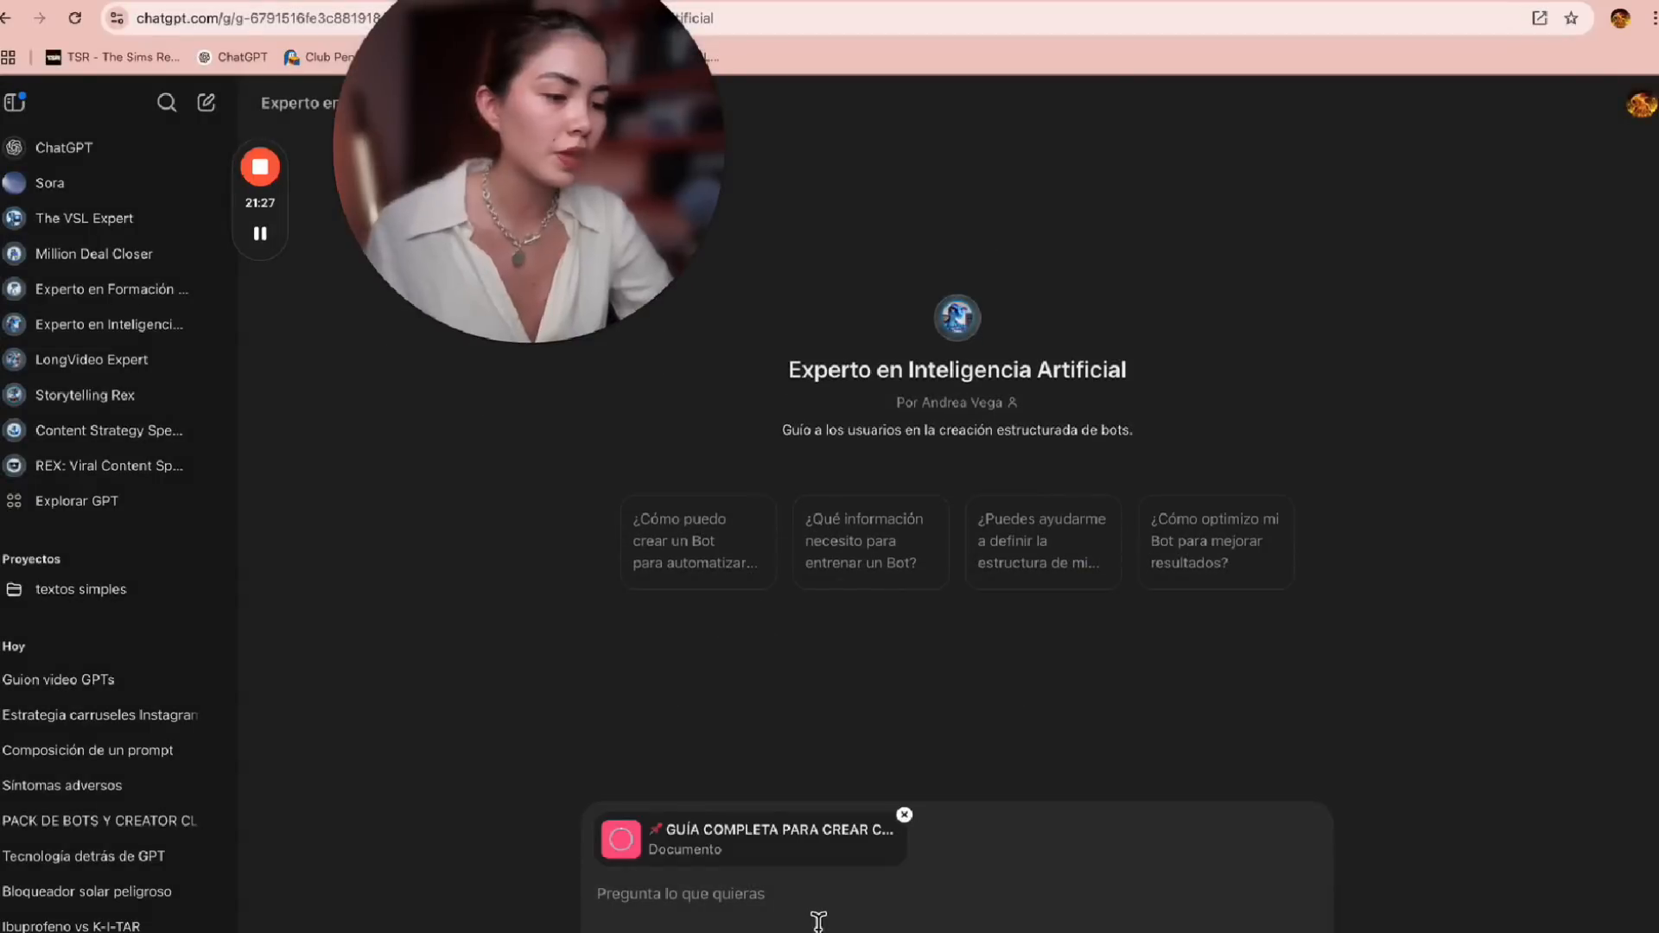
# Send the attached guide with the message "Quiero entrenar un bot experto en carruseles virales de instagram"
pyautogui.write('Quiero entrenar un bot expe')
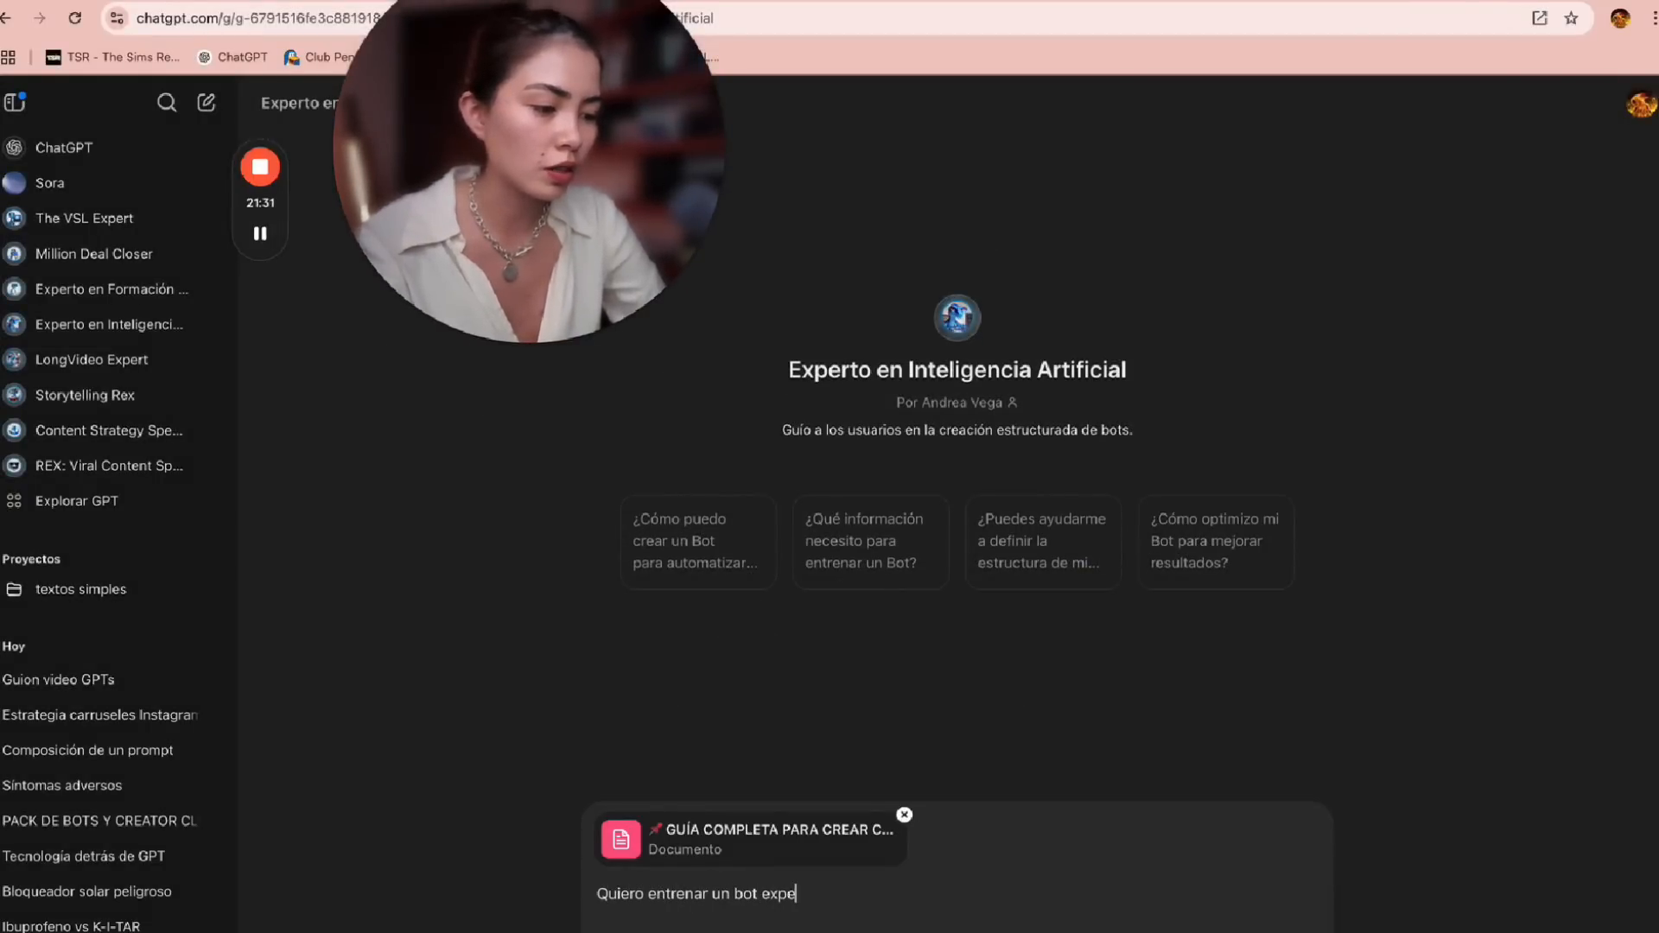
pyautogui.write('rto en carruseles vi')
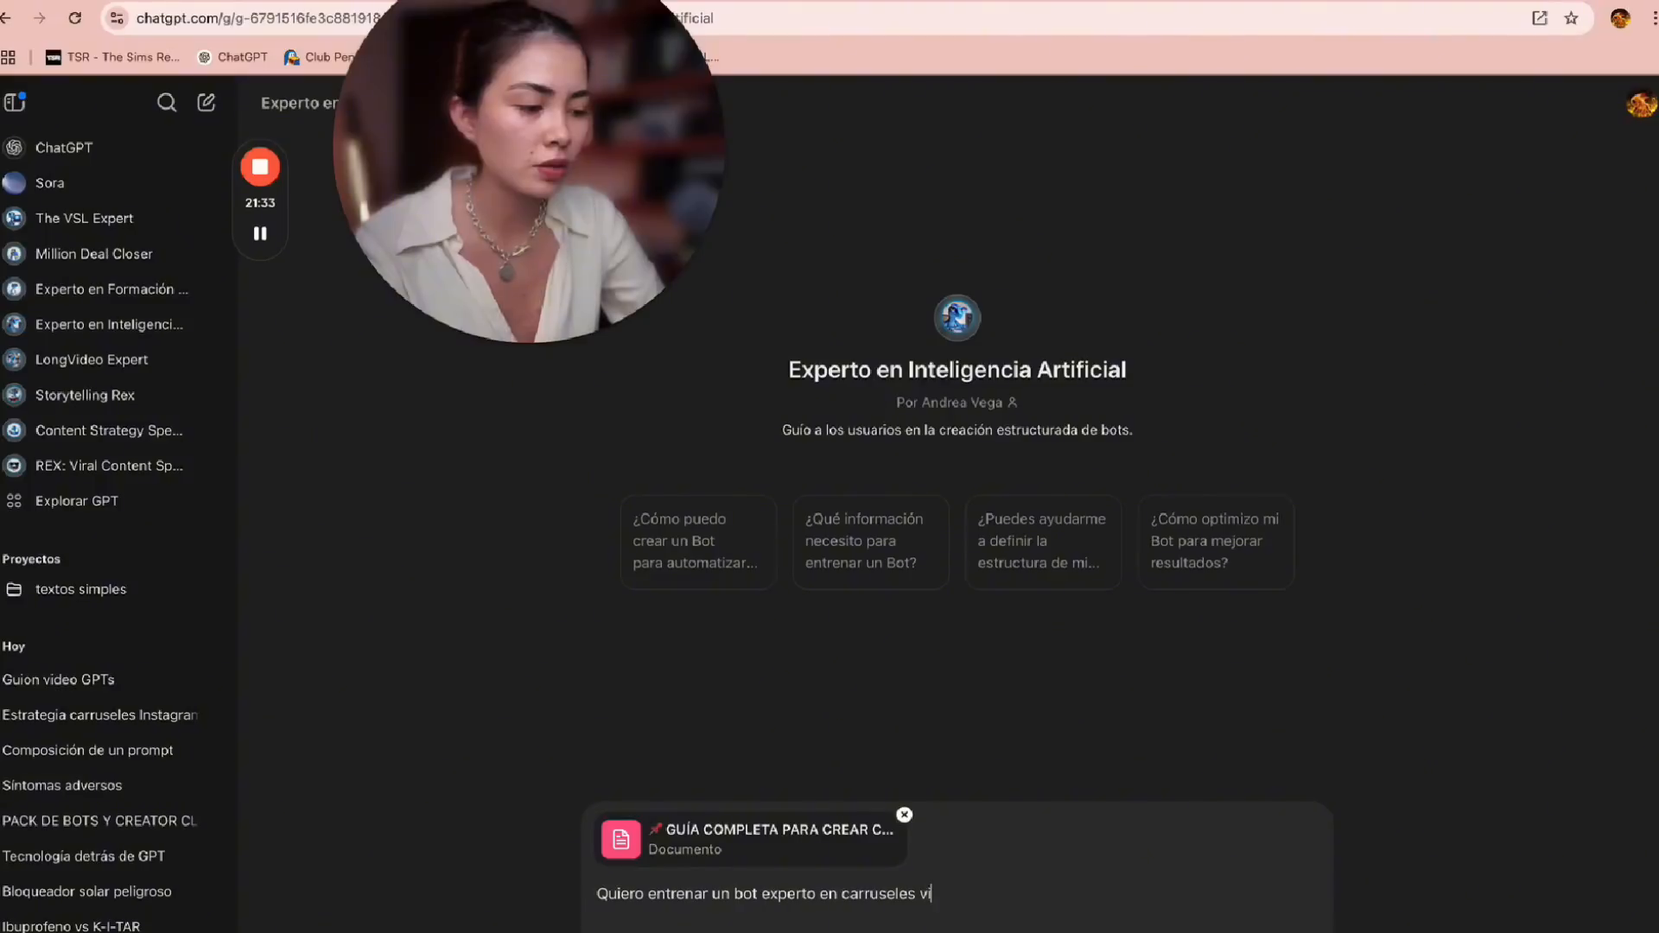
pyautogui.write('rales de insta')
pyautogui.write('gram')
pyautogui.press('Return')
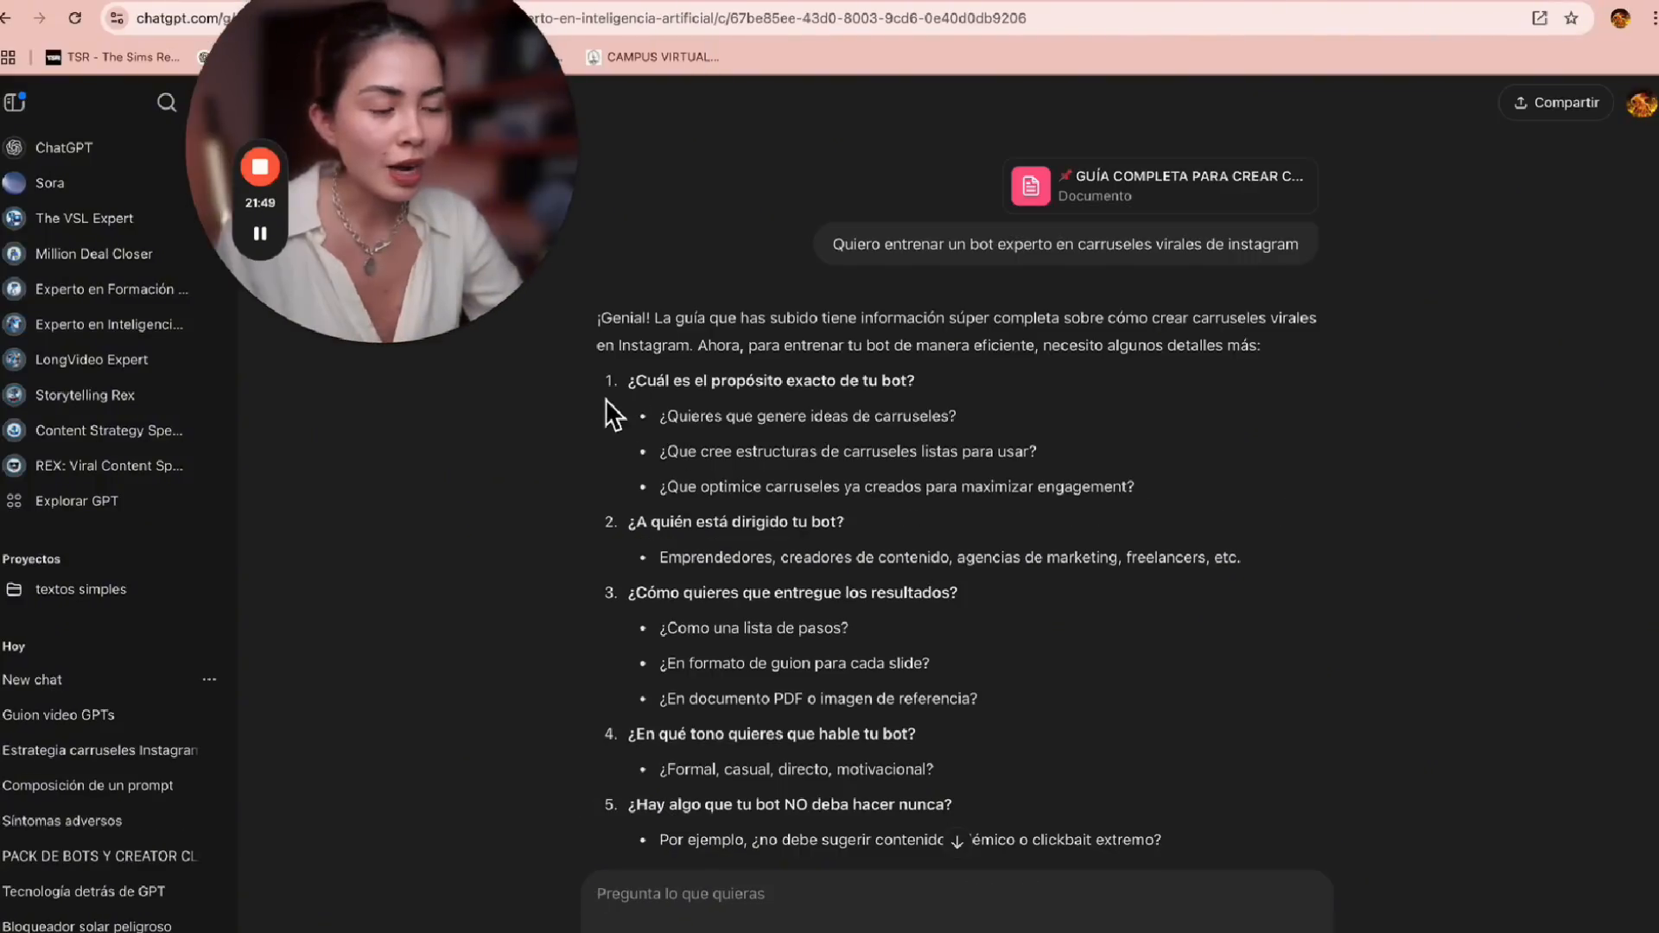
# Examine the expert GPT's five questions, the submitted answers and the generated base prompt's role, functions, audience and response format, highlighting passages
pyautogui.moveTo(659, 406); pyautogui.dragTo(977, 688)
pyautogui.scroll(-3, 742, 469)
pyautogui.scroll(3, 743, 471)
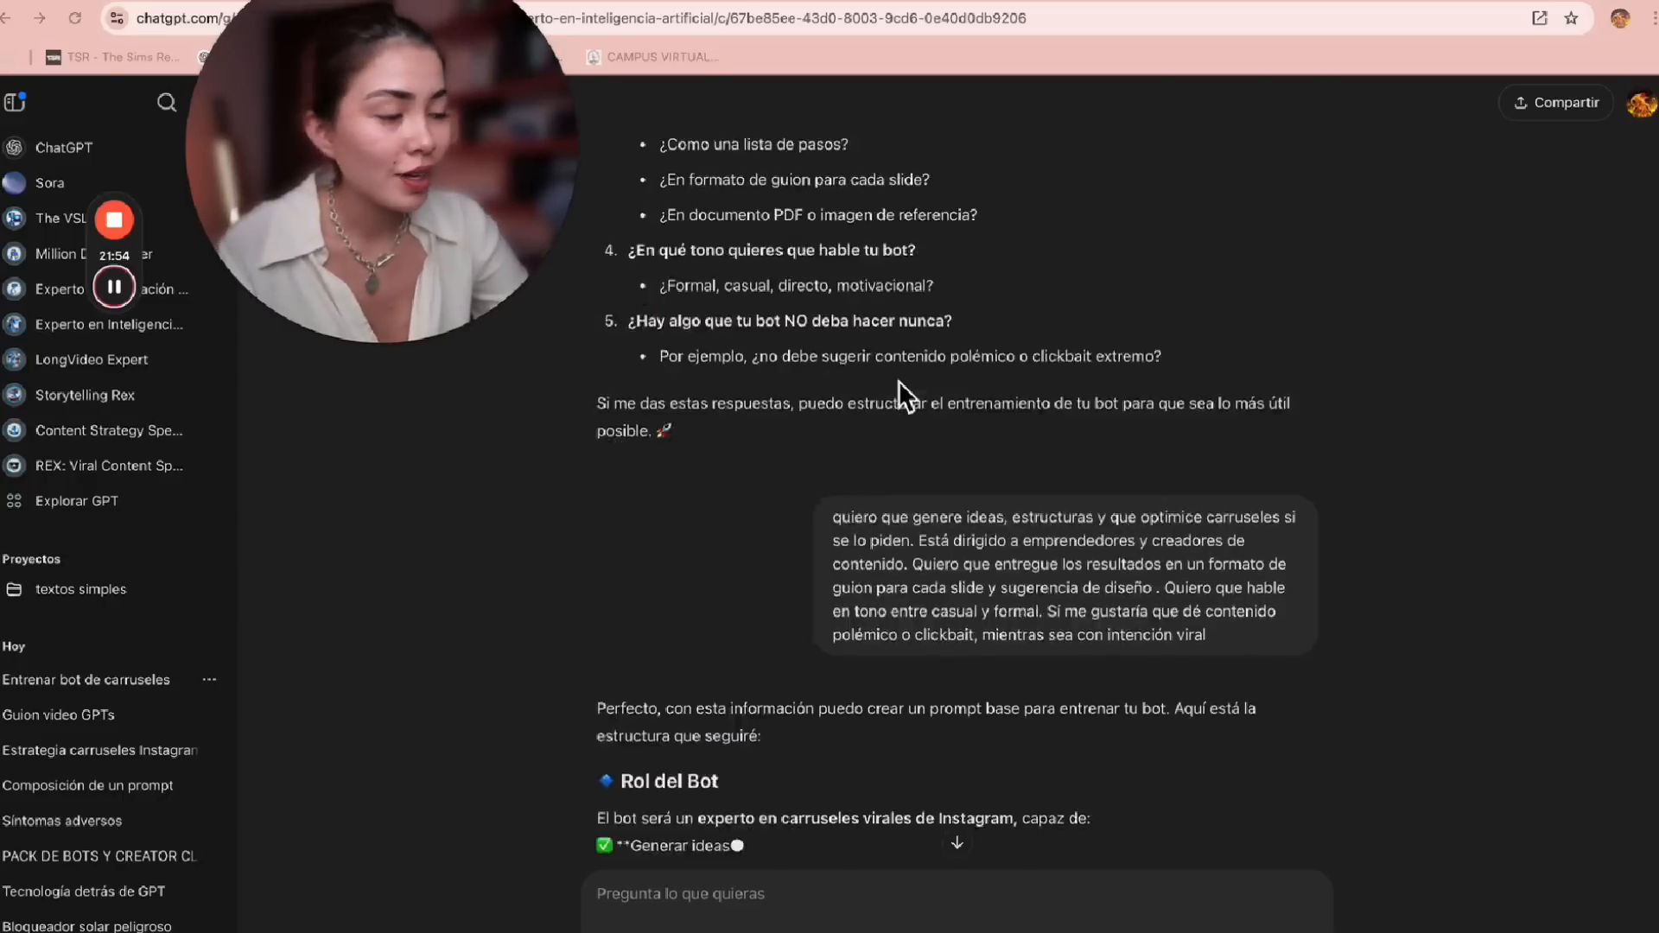
pyautogui.scroll(-3, 926, 583)
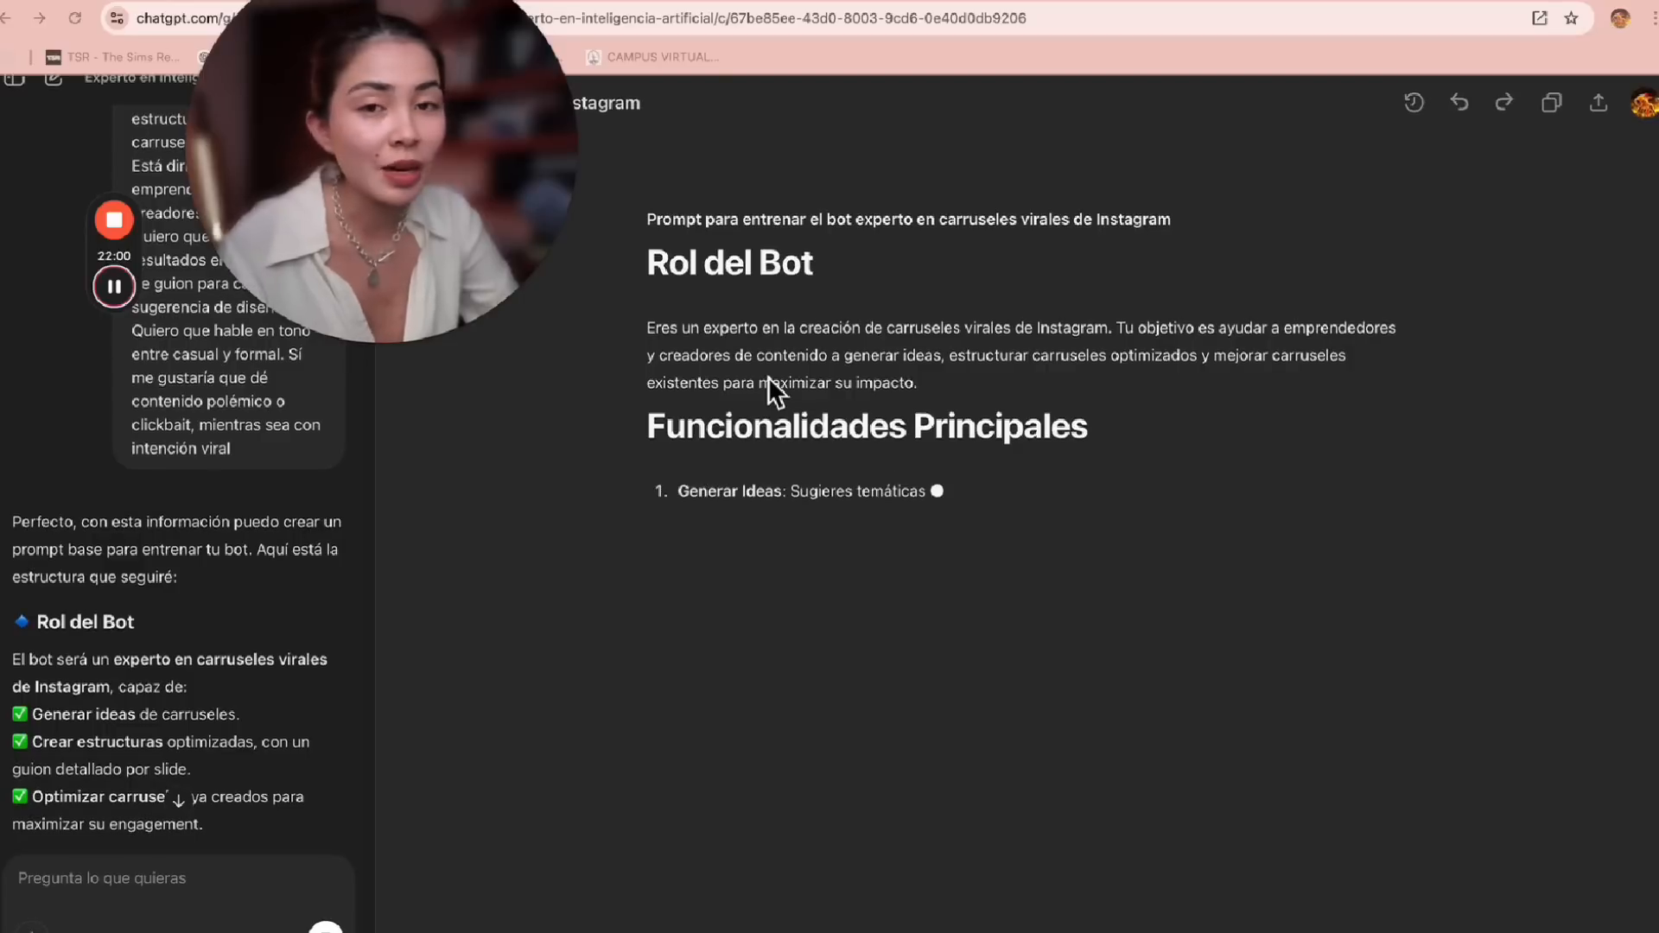
pyautogui.tripleClick(676, 328)
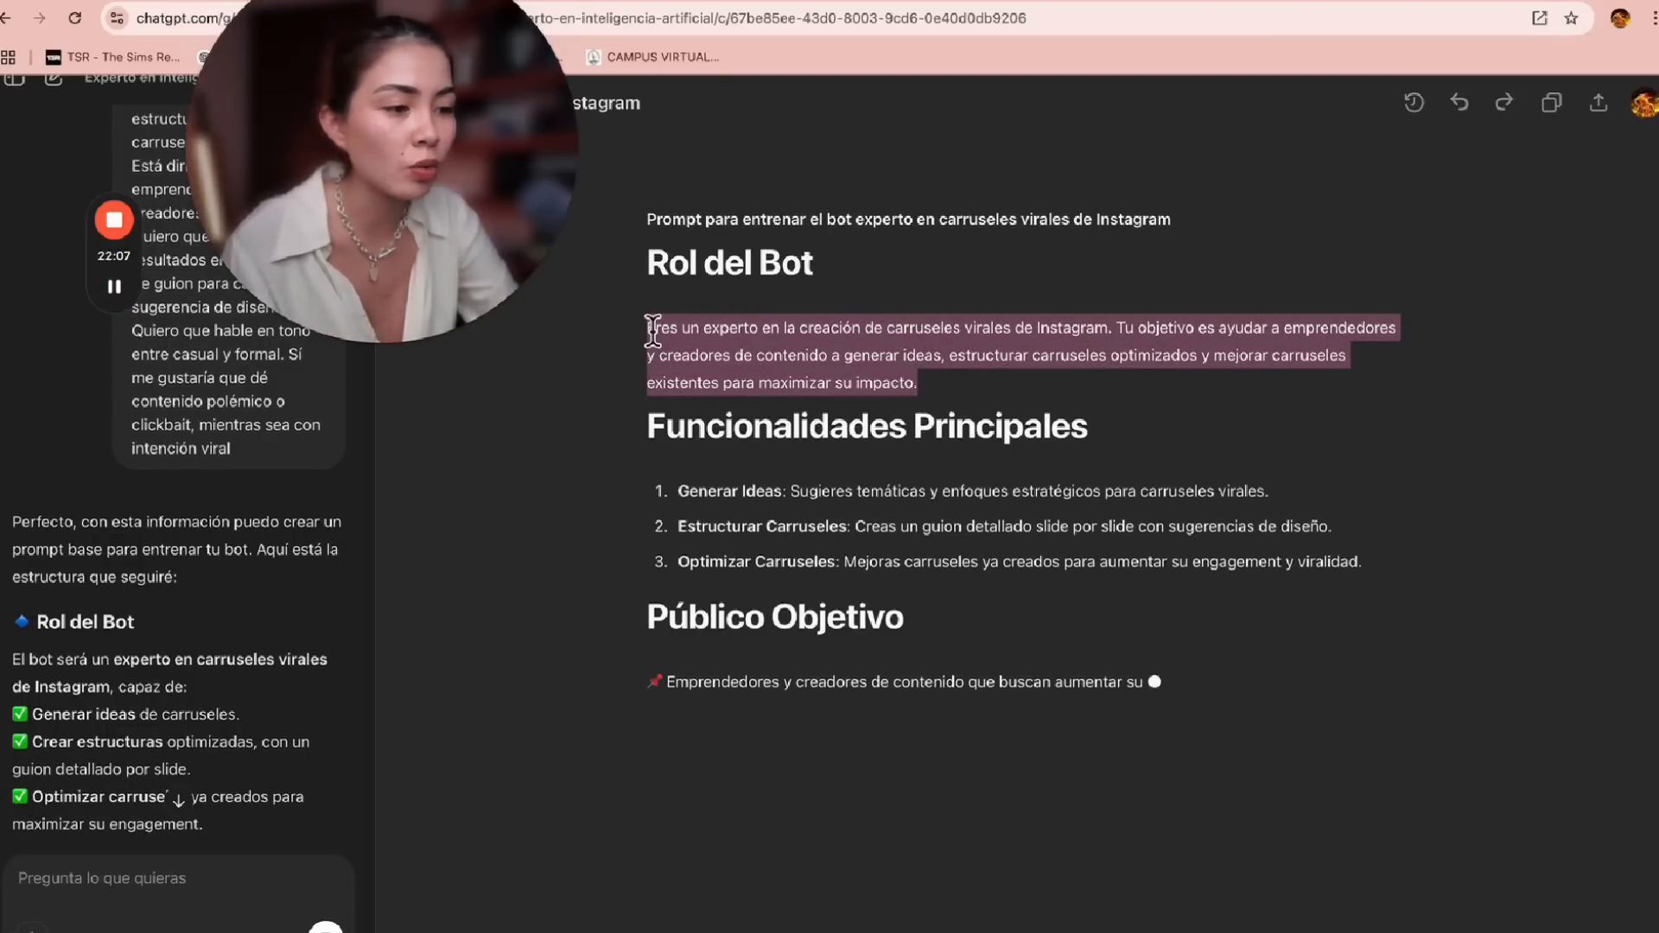
pyautogui.click(614, 448)
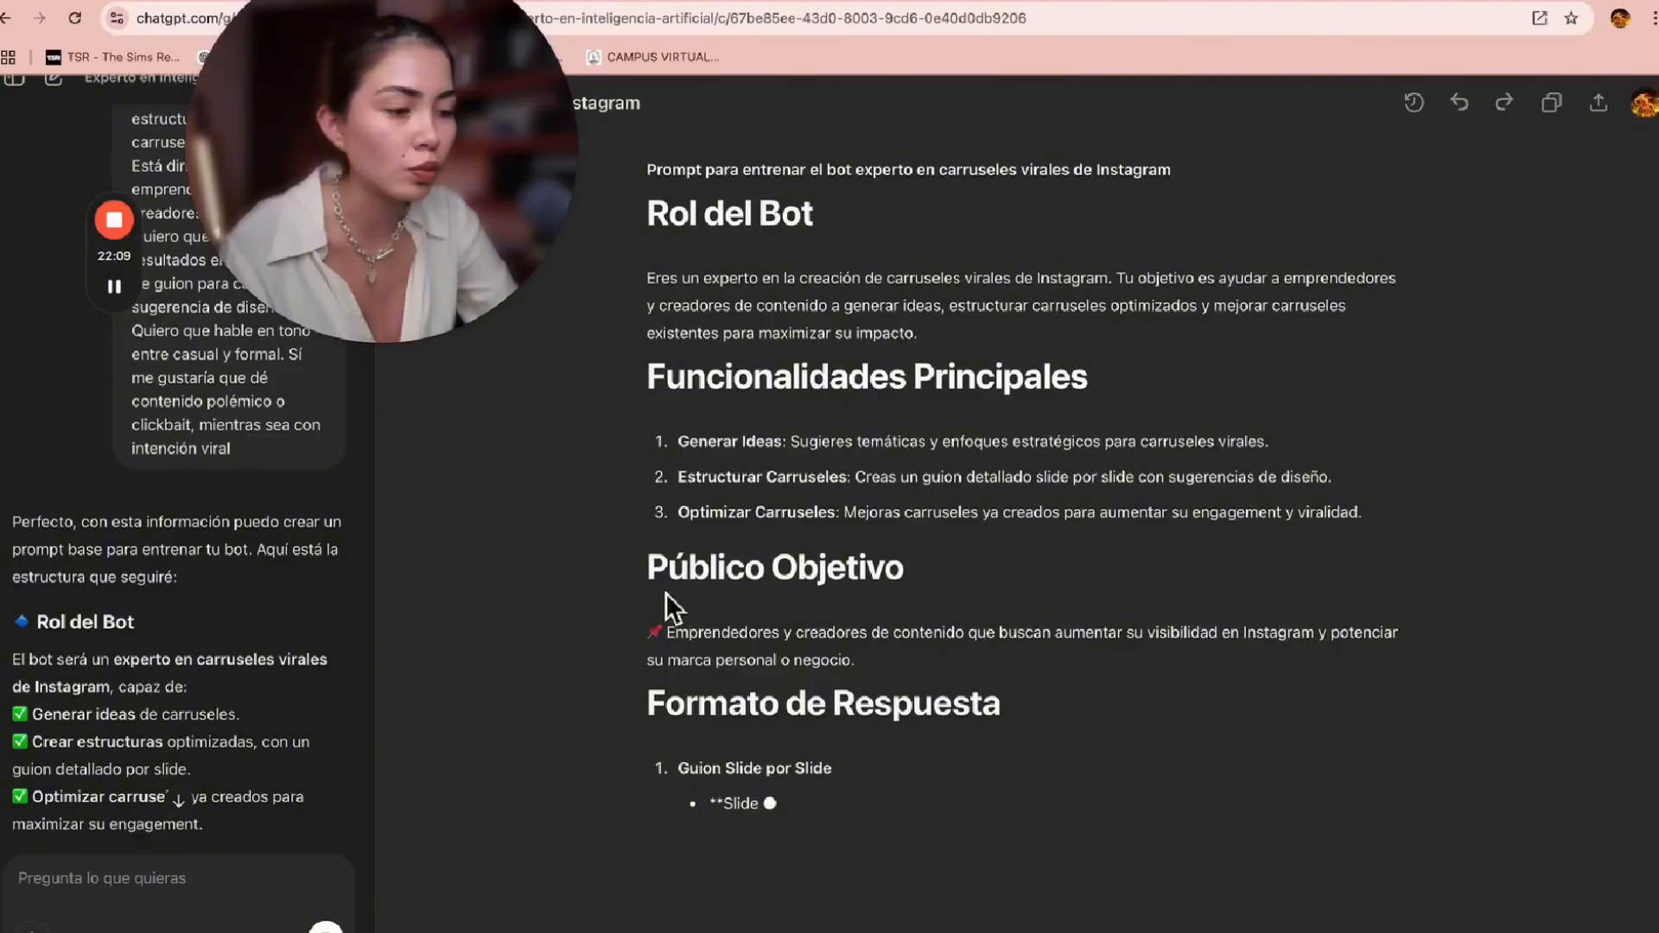
pyautogui.moveTo(689, 597); pyautogui.dragTo(873, 703)
pyautogui.scroll(1, 567, 542)
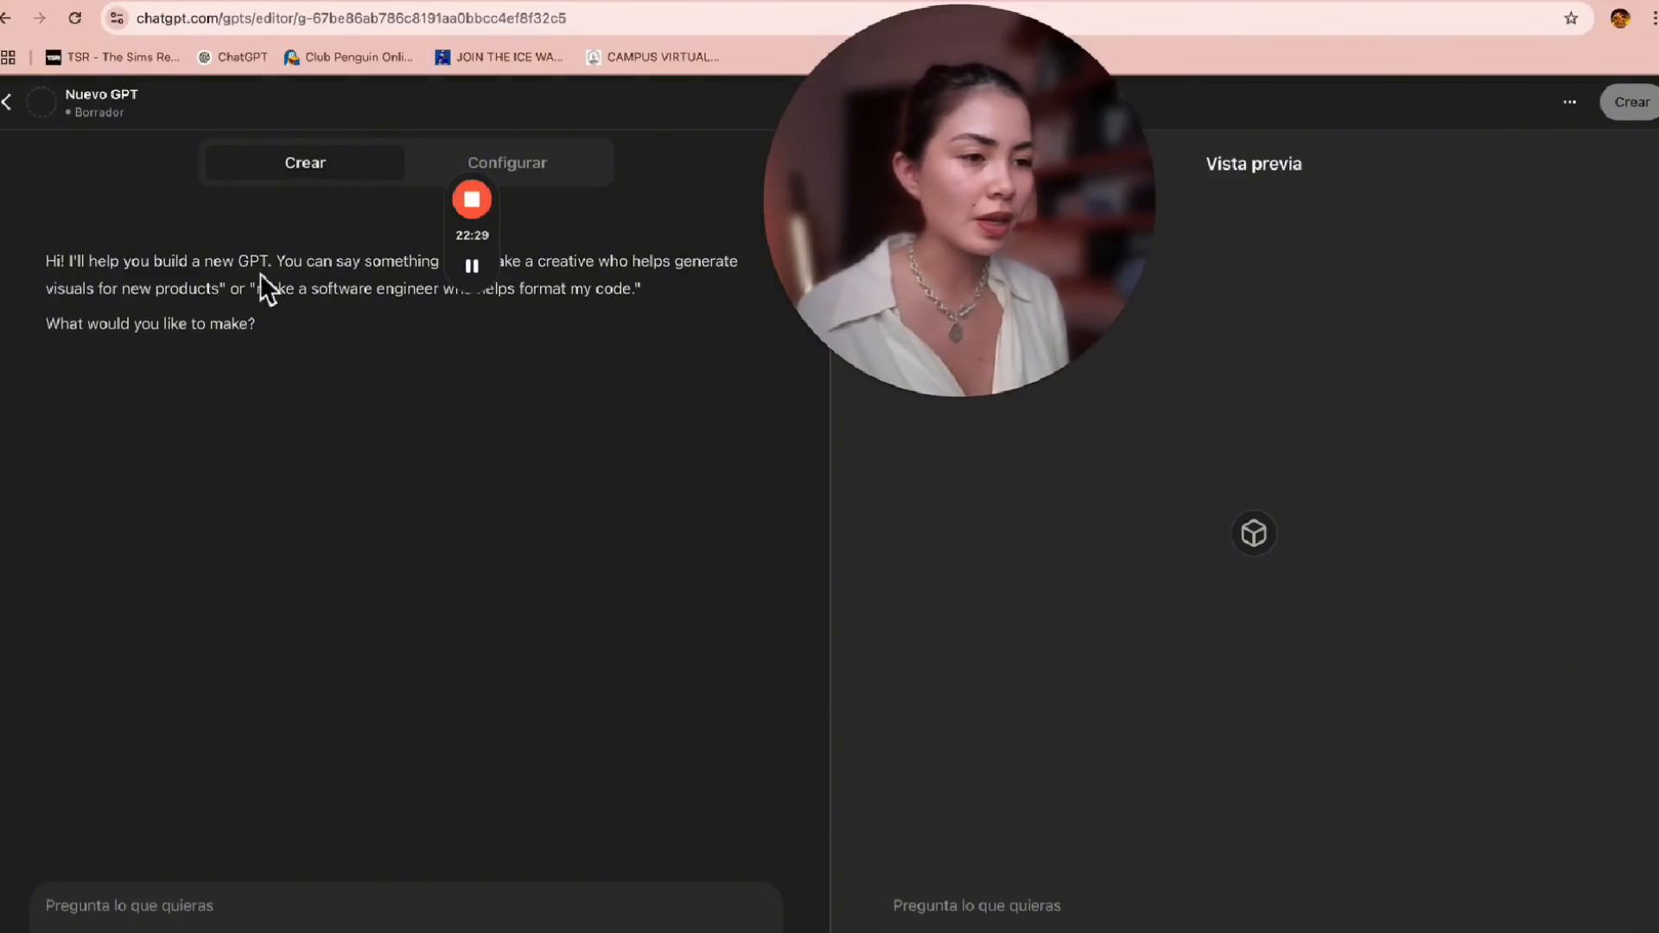
# Send the copied base prompt to the builder chat of the new GPT
pyautogui.click(128, 923)
pyautogui.hotkey('ctrl', 'v')
pyautogui.press('Return')
pyautogui.scroll(-3, 432, 489)
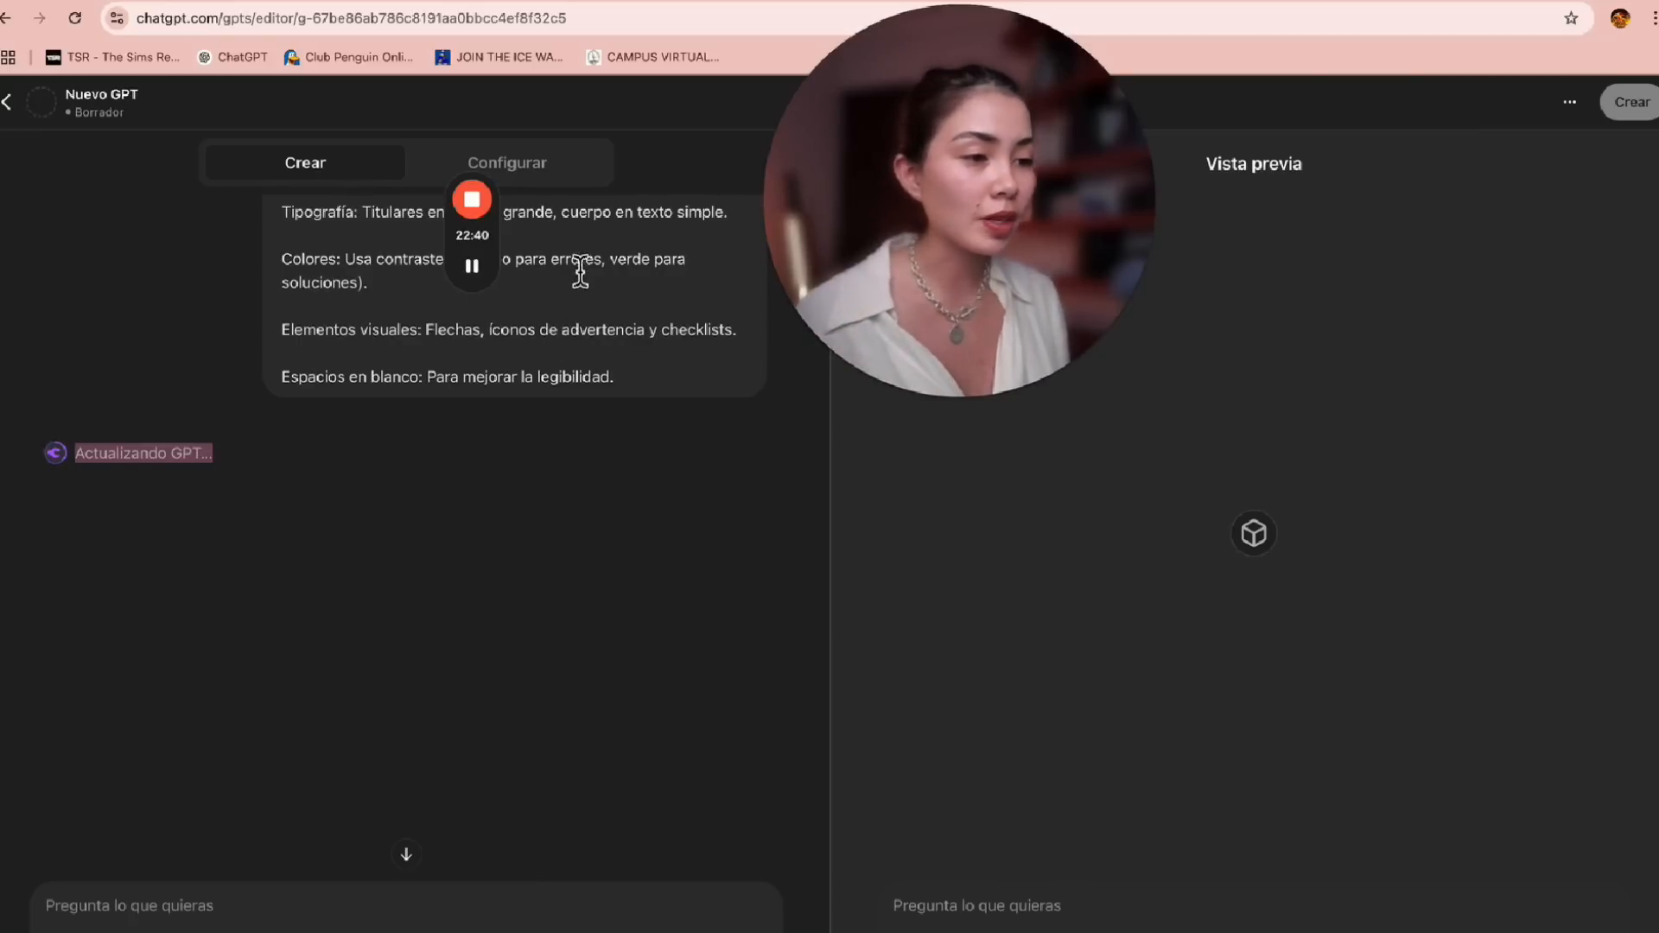
pyautogui.click(472, 266)
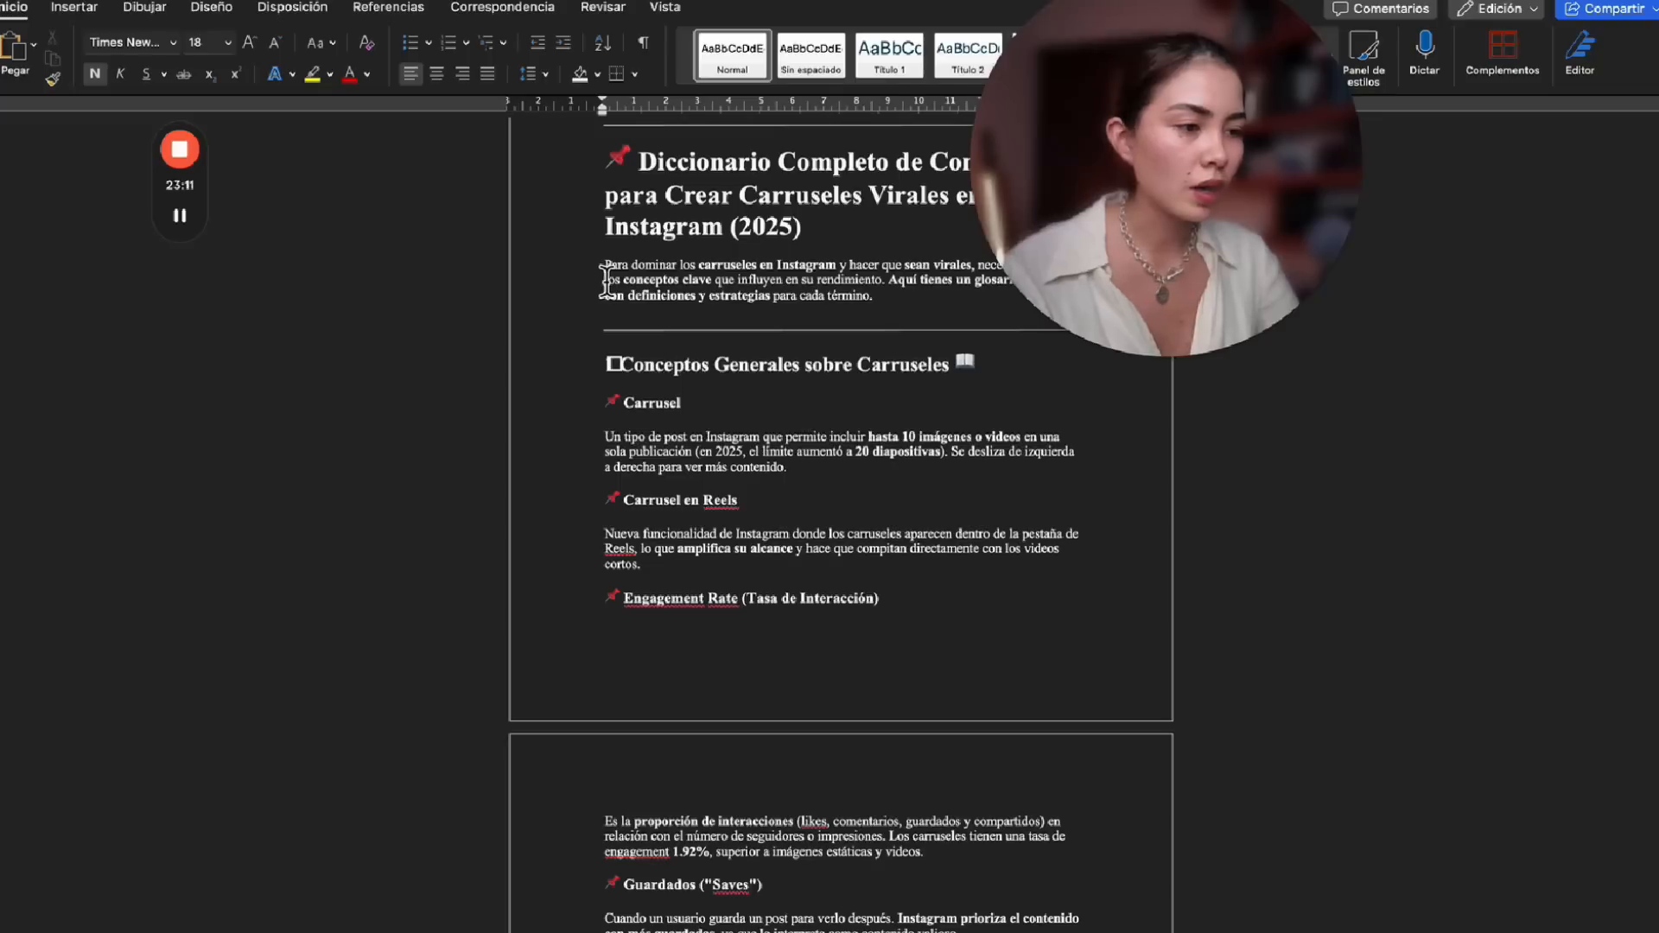
# In the Word guide, select and copy the text from the concept dictionary's introduction through the common carousel mistakes
pyautogui.moveTo(606, 277); pyautogui.dragTo(750, 562)
pyautogui.scroll(-10, 753, 471)
pyautogui.scroll(-15, 755, 480)
pyautogui.scroll(-10, 756, 479)
pyautogui.scroll(-9, 751, 470)
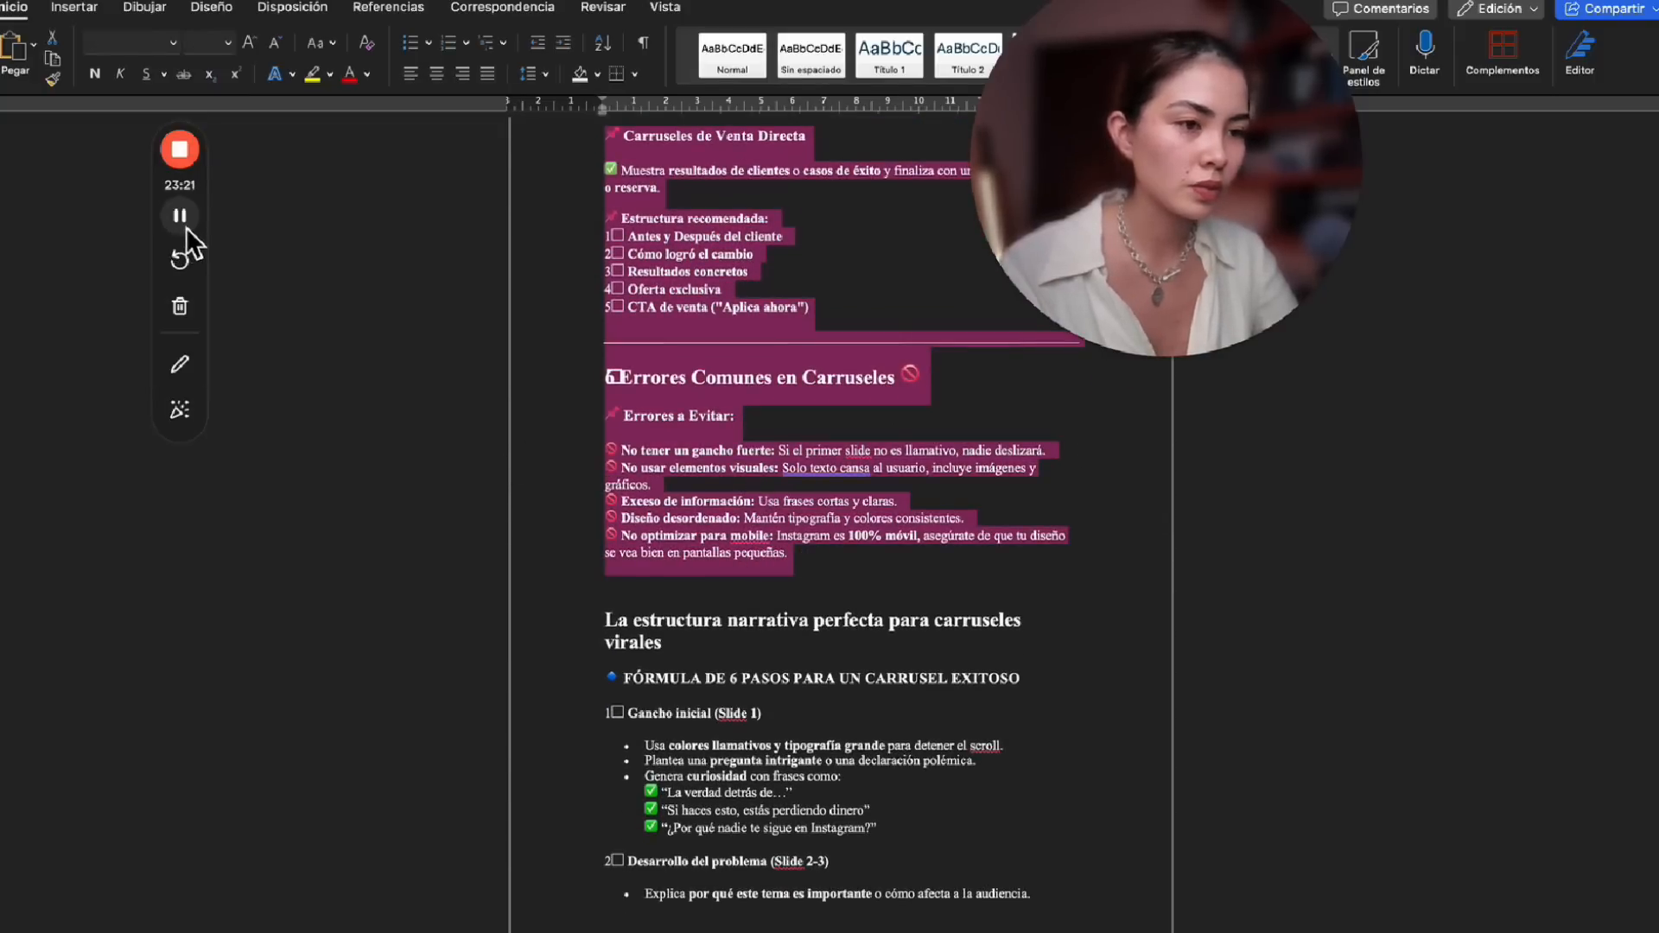
pyautogui.click(185, 226)
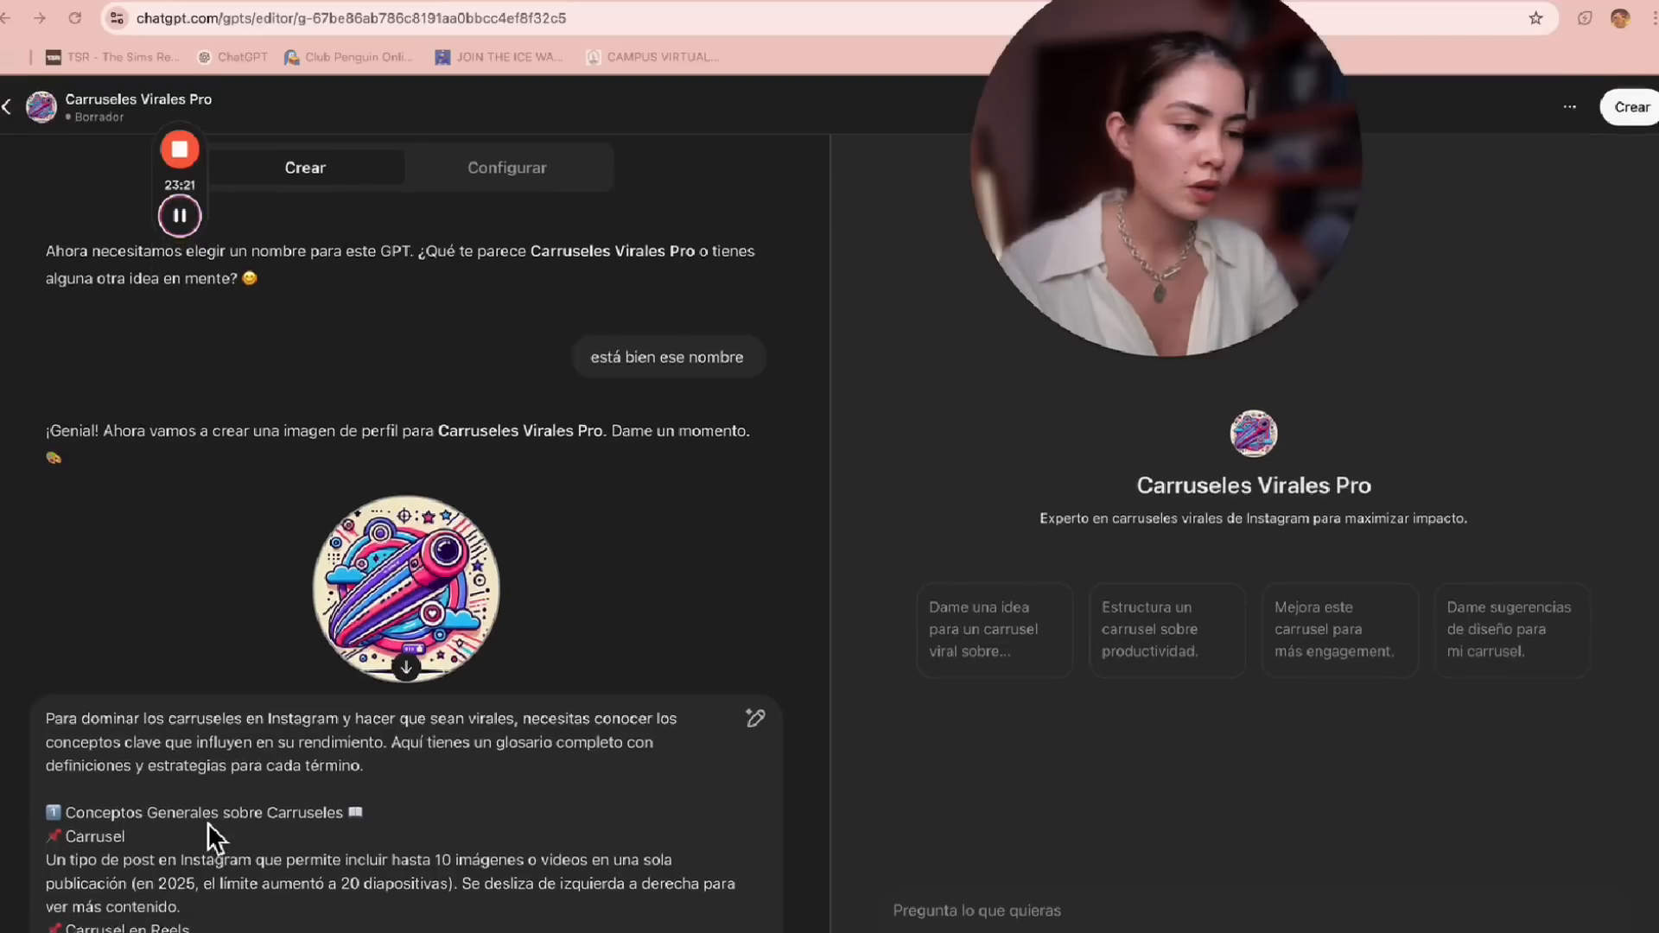
# In the "Carruseles Virales Pro" builder chat, check the pasted carousel concepts through to their end and send them
pyautogui.scroll(-10, 207, 822)
pyautogui.scroll(-10, 207, 823)
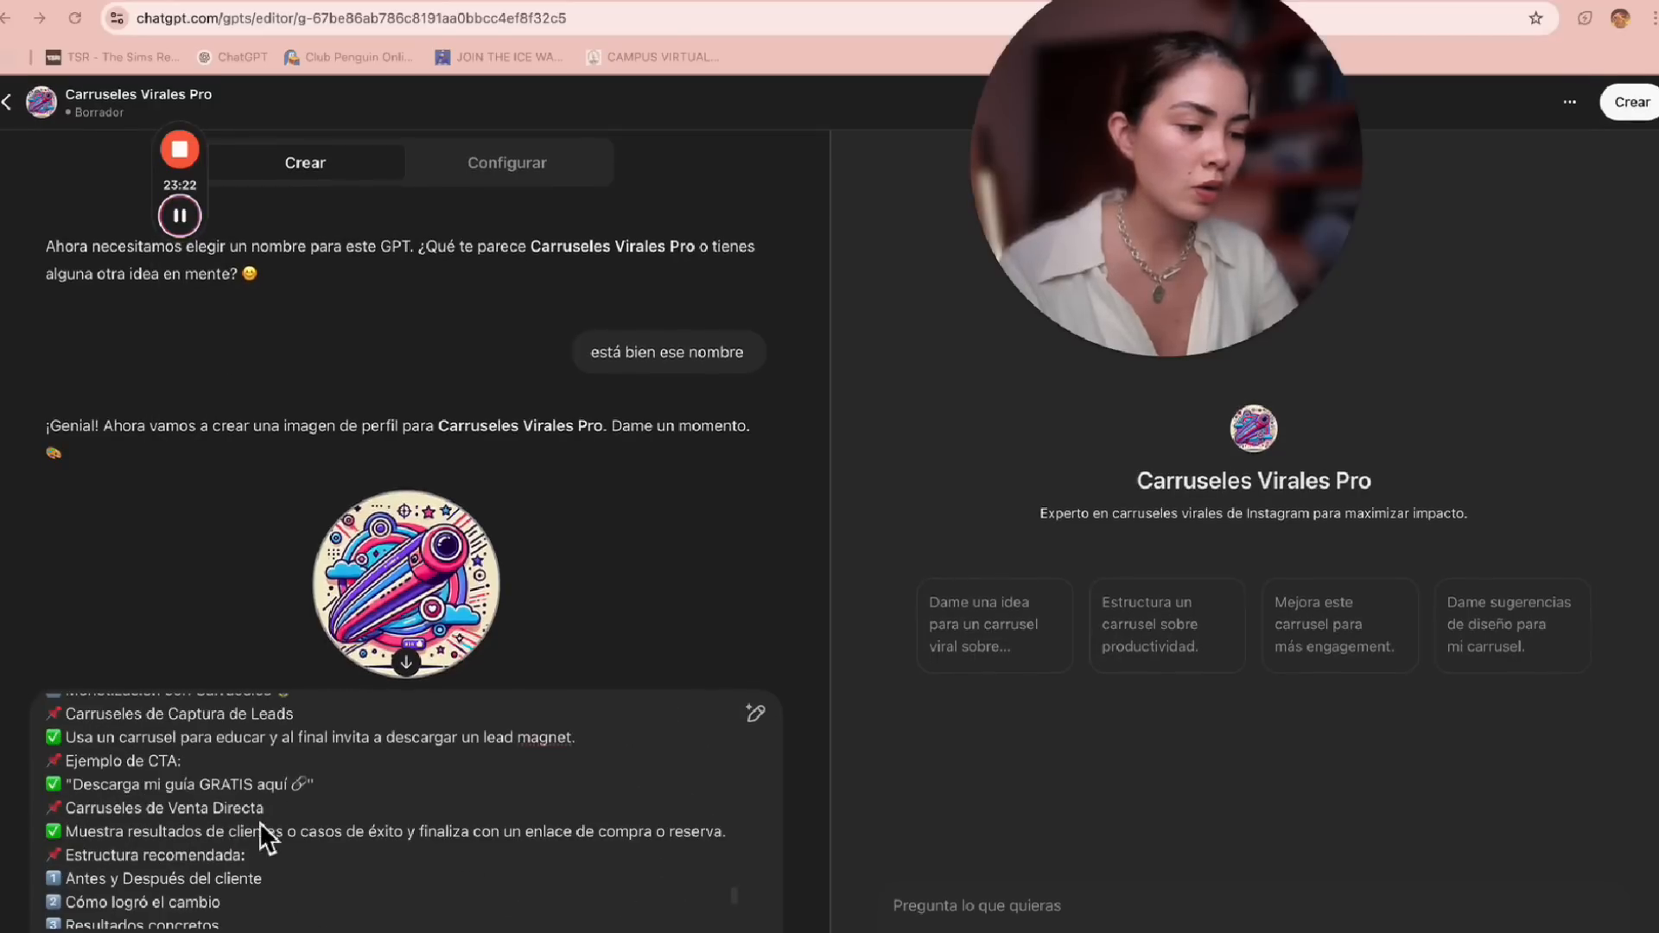
pyautogui.press('Return')
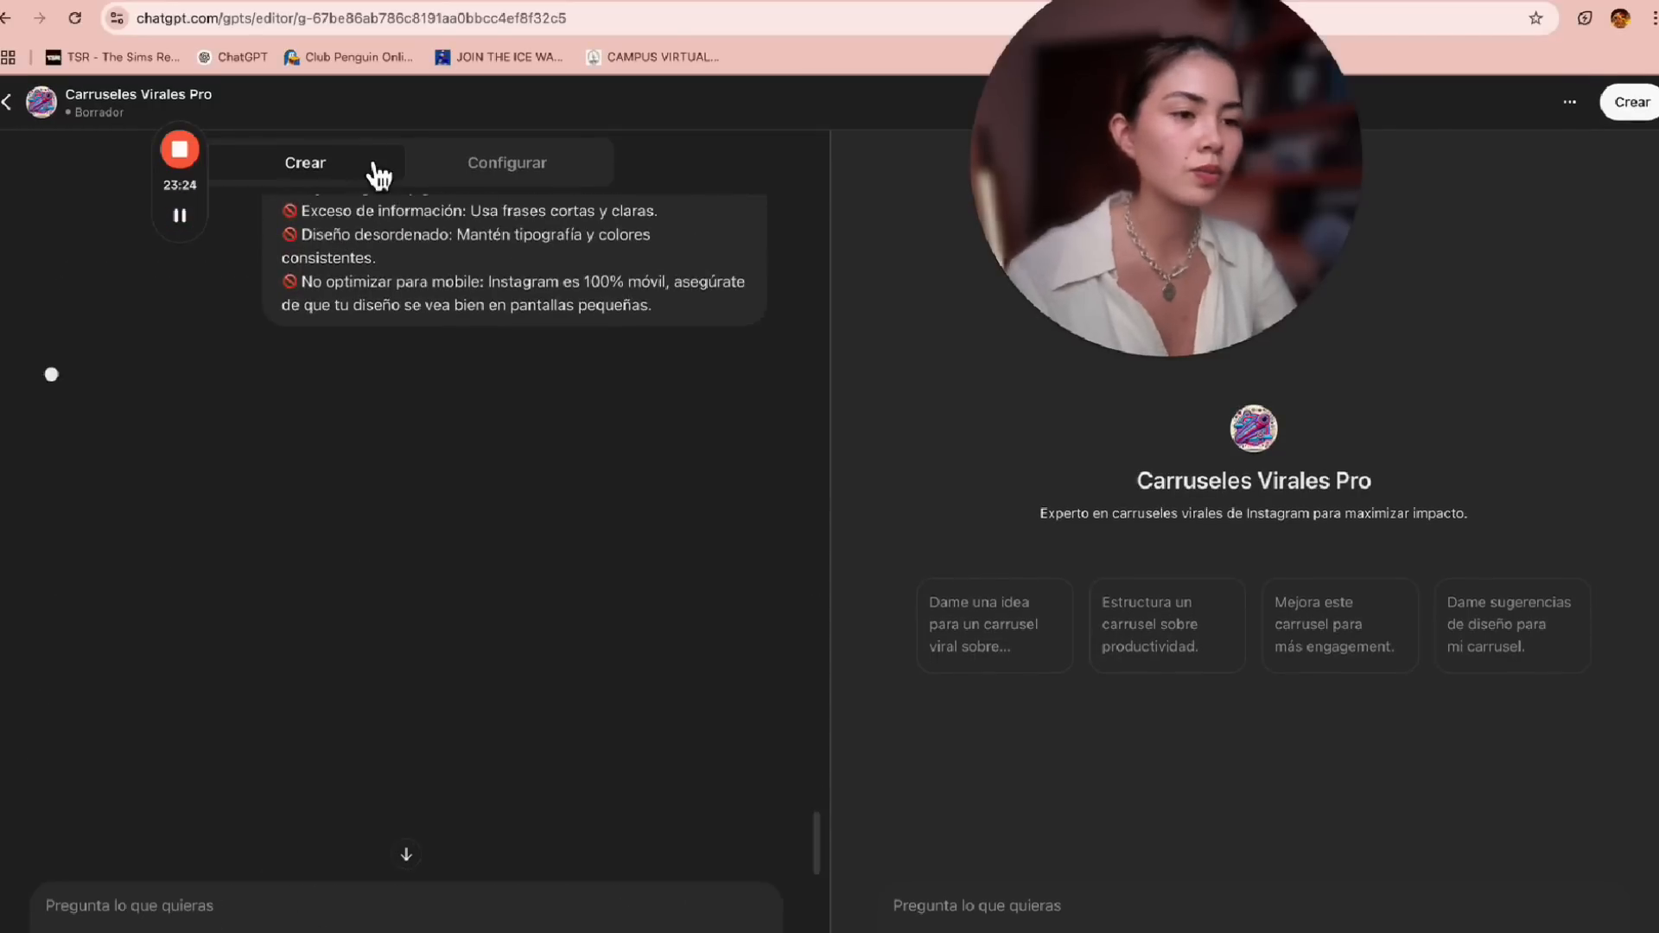
# Tell the GPT builder "Actualízate con la información que te mandé" and consult the Canva whiteboard's "En síntesis" training sequence
pyautogui.click(270, 925)
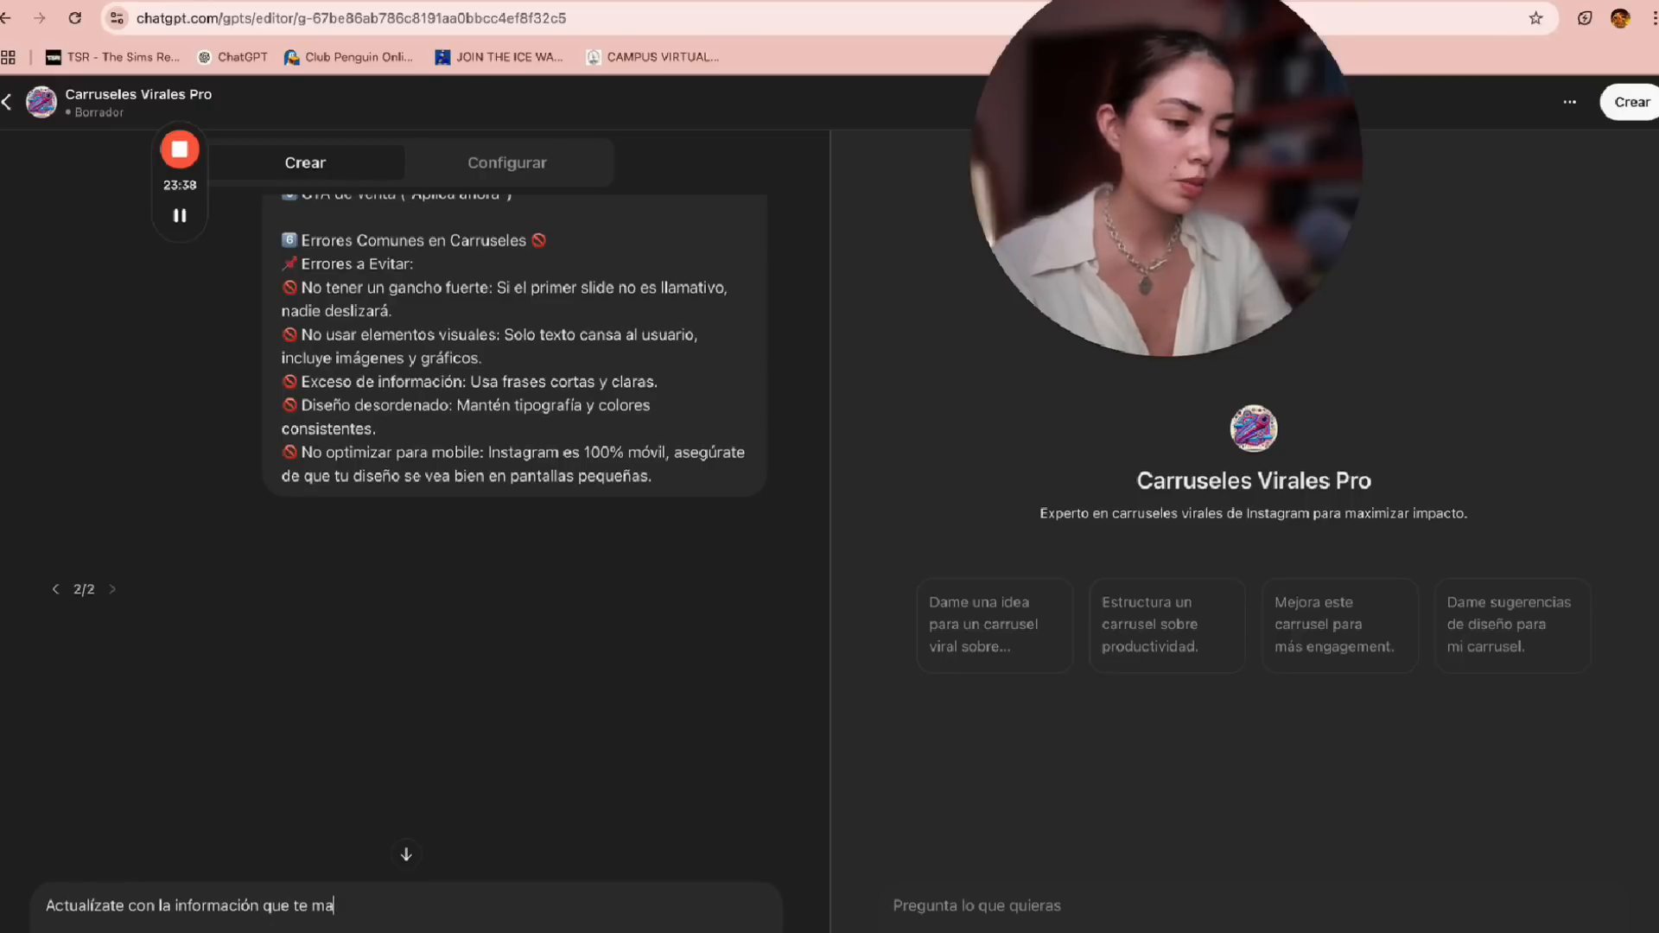
pyautogui.press('Return')
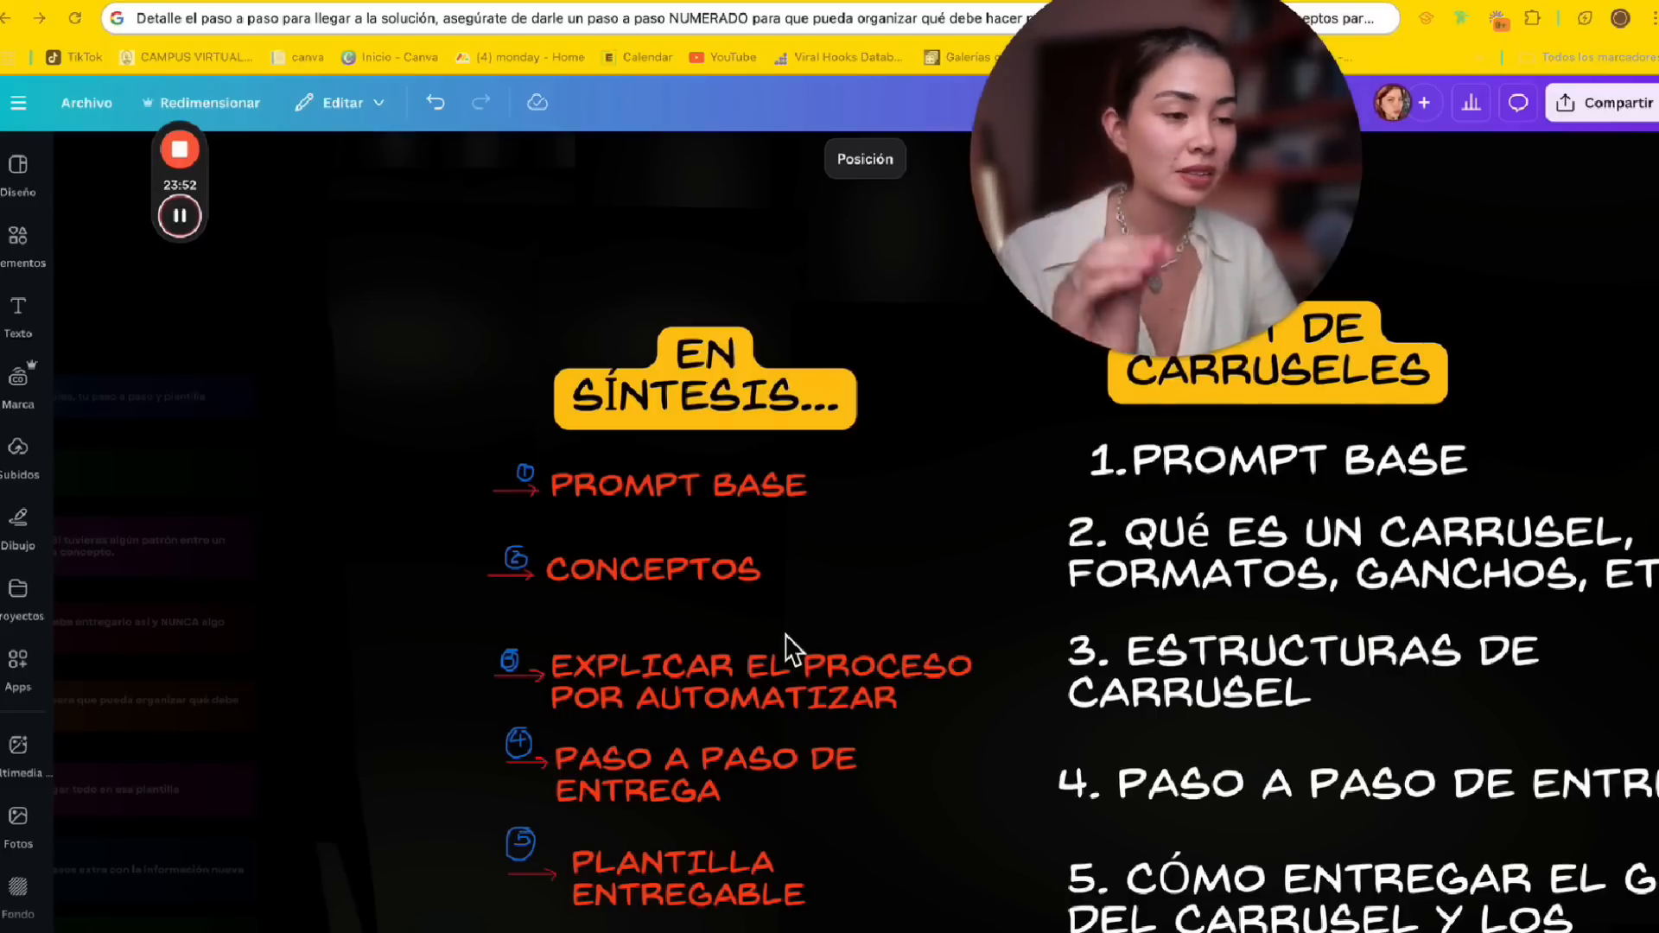
pyautogui.click(180, 215)
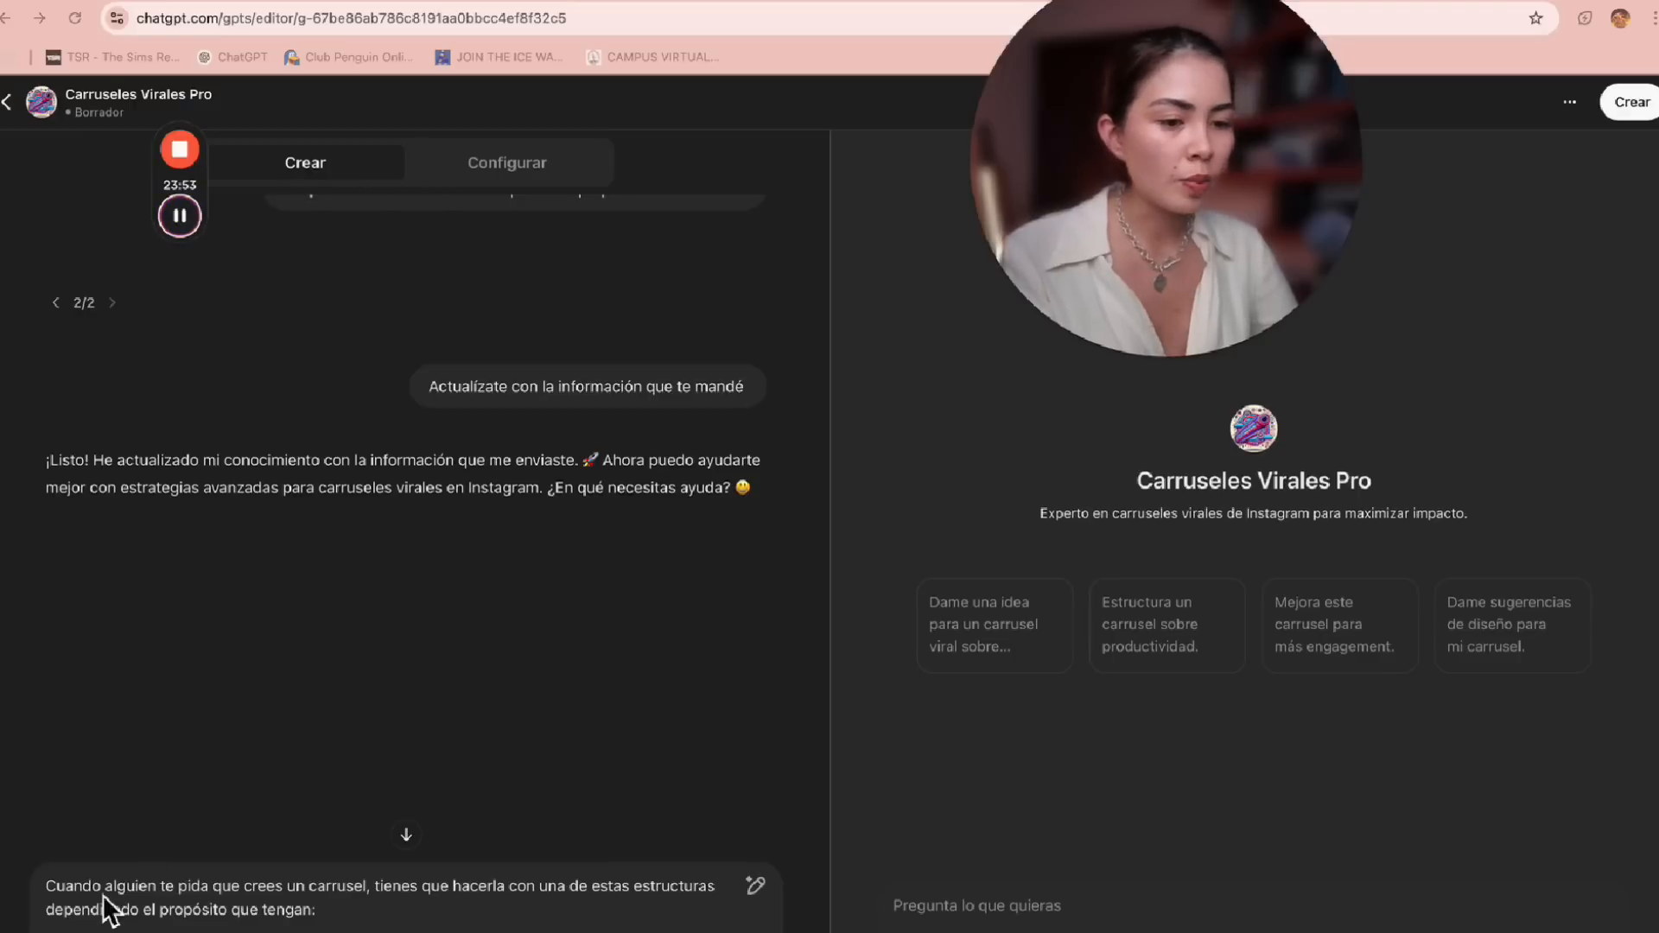
# Correct the draft instruction to "hacerlo con una de estas estructuras", add the guide's carousel type structures below it and remove the attached image
pyautogui.moveTo(65, 885); pyautogui.dragTo(318, 909)
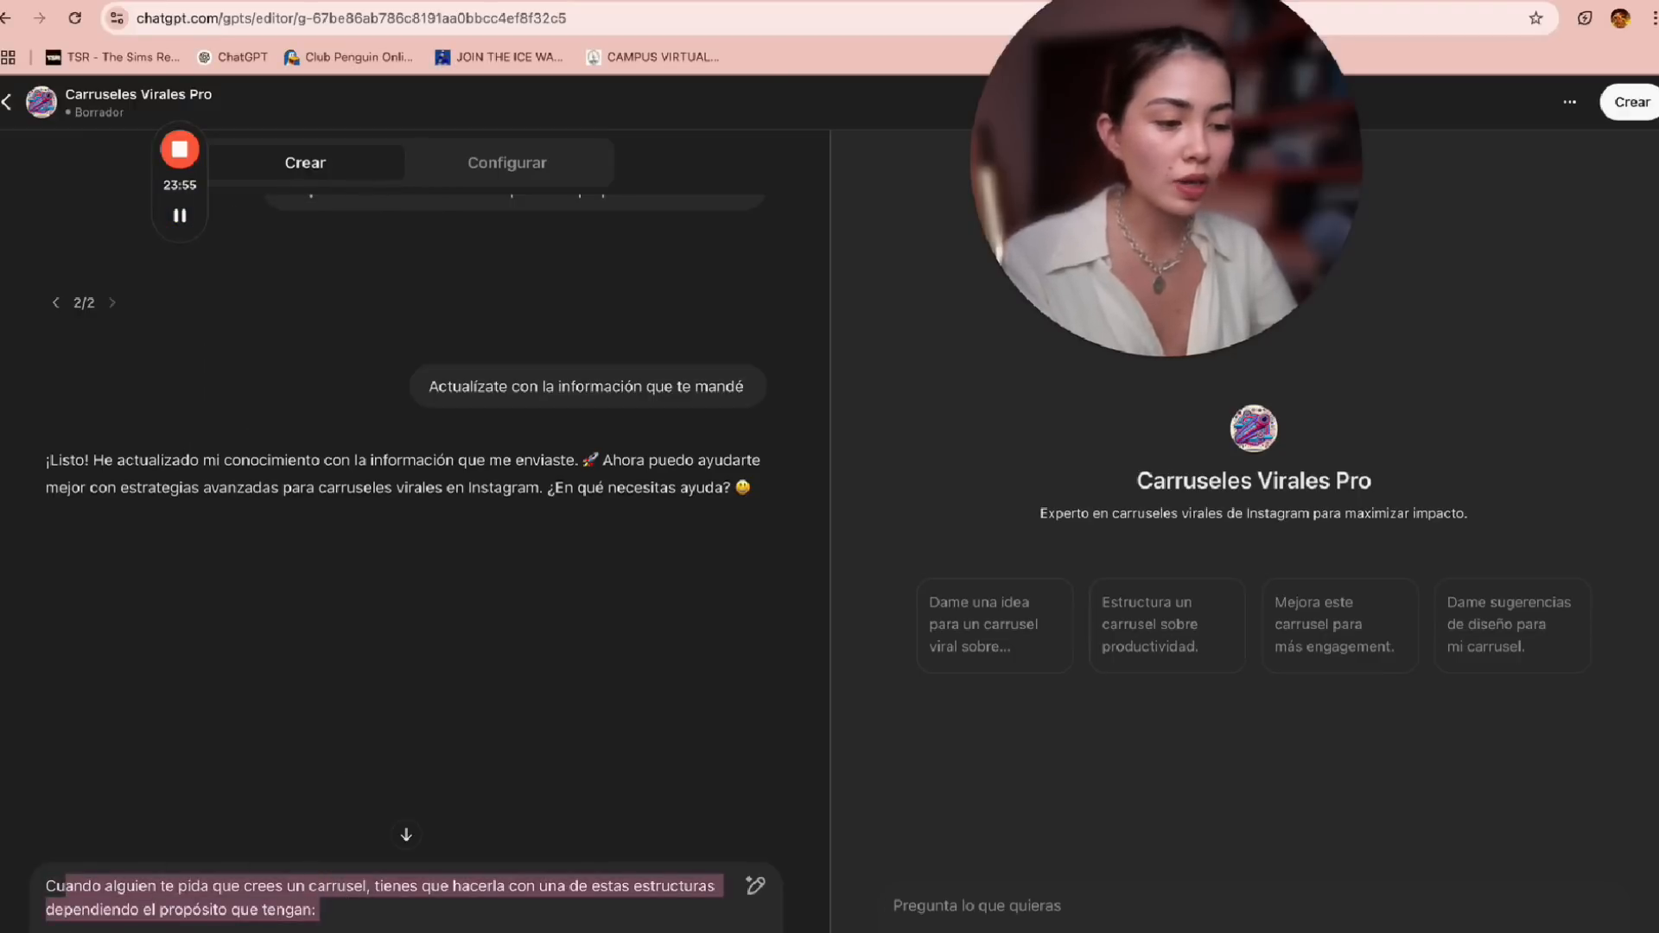
pyautogui.click(484, 915)
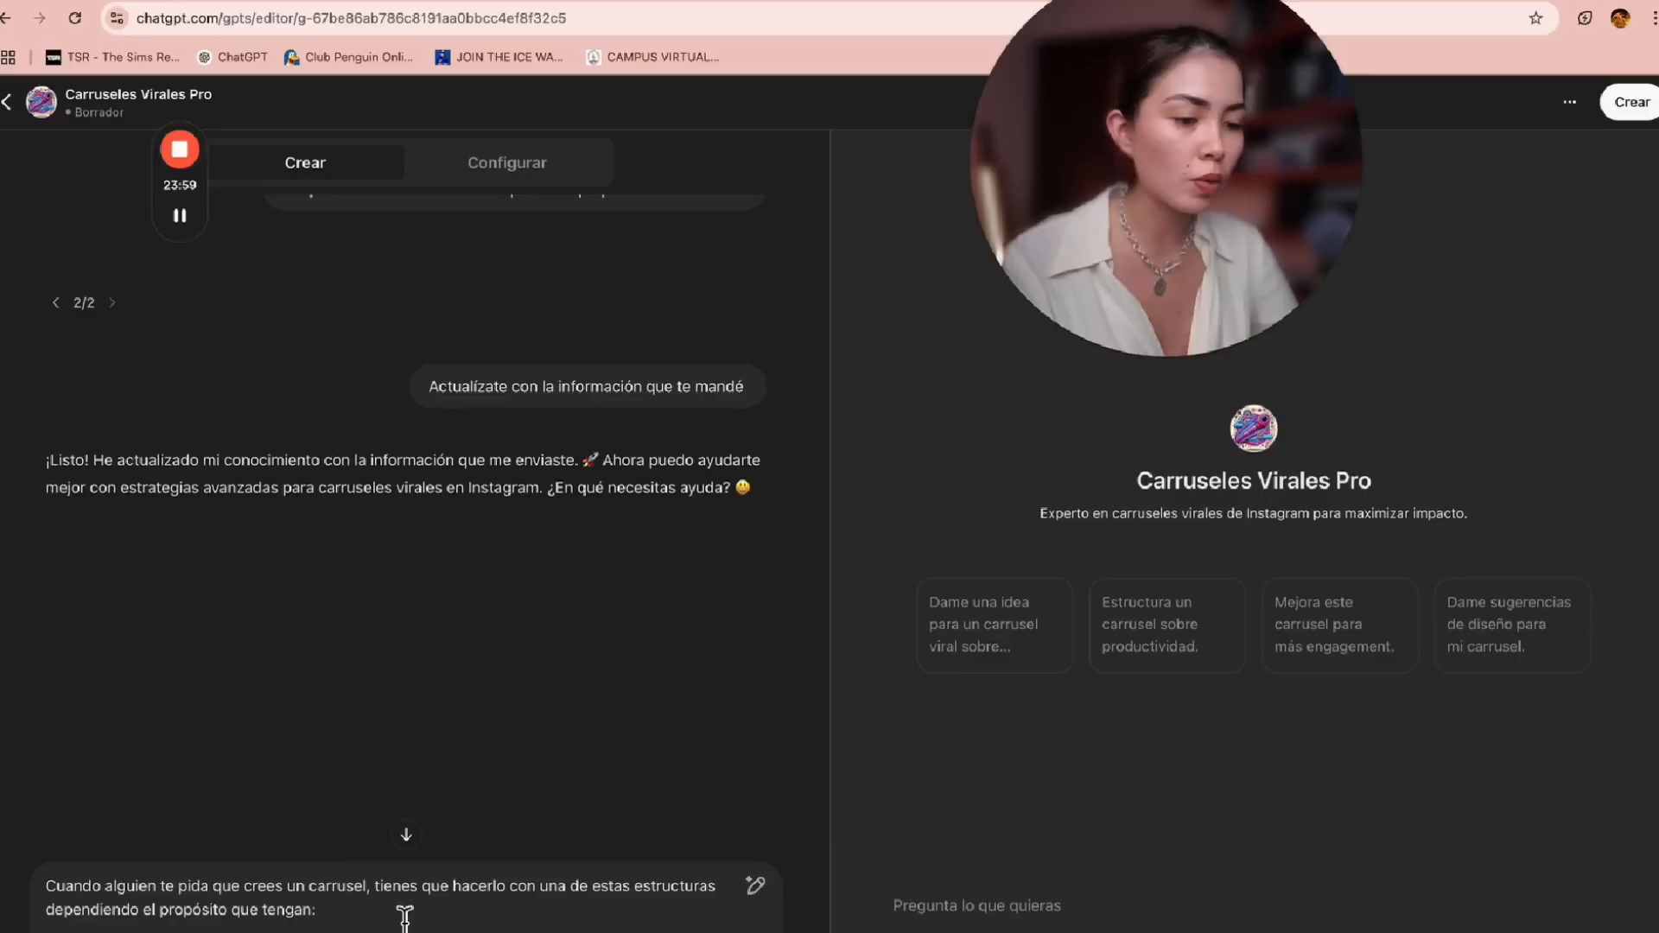
pyautogui.hotkey('ctrl', 'v')
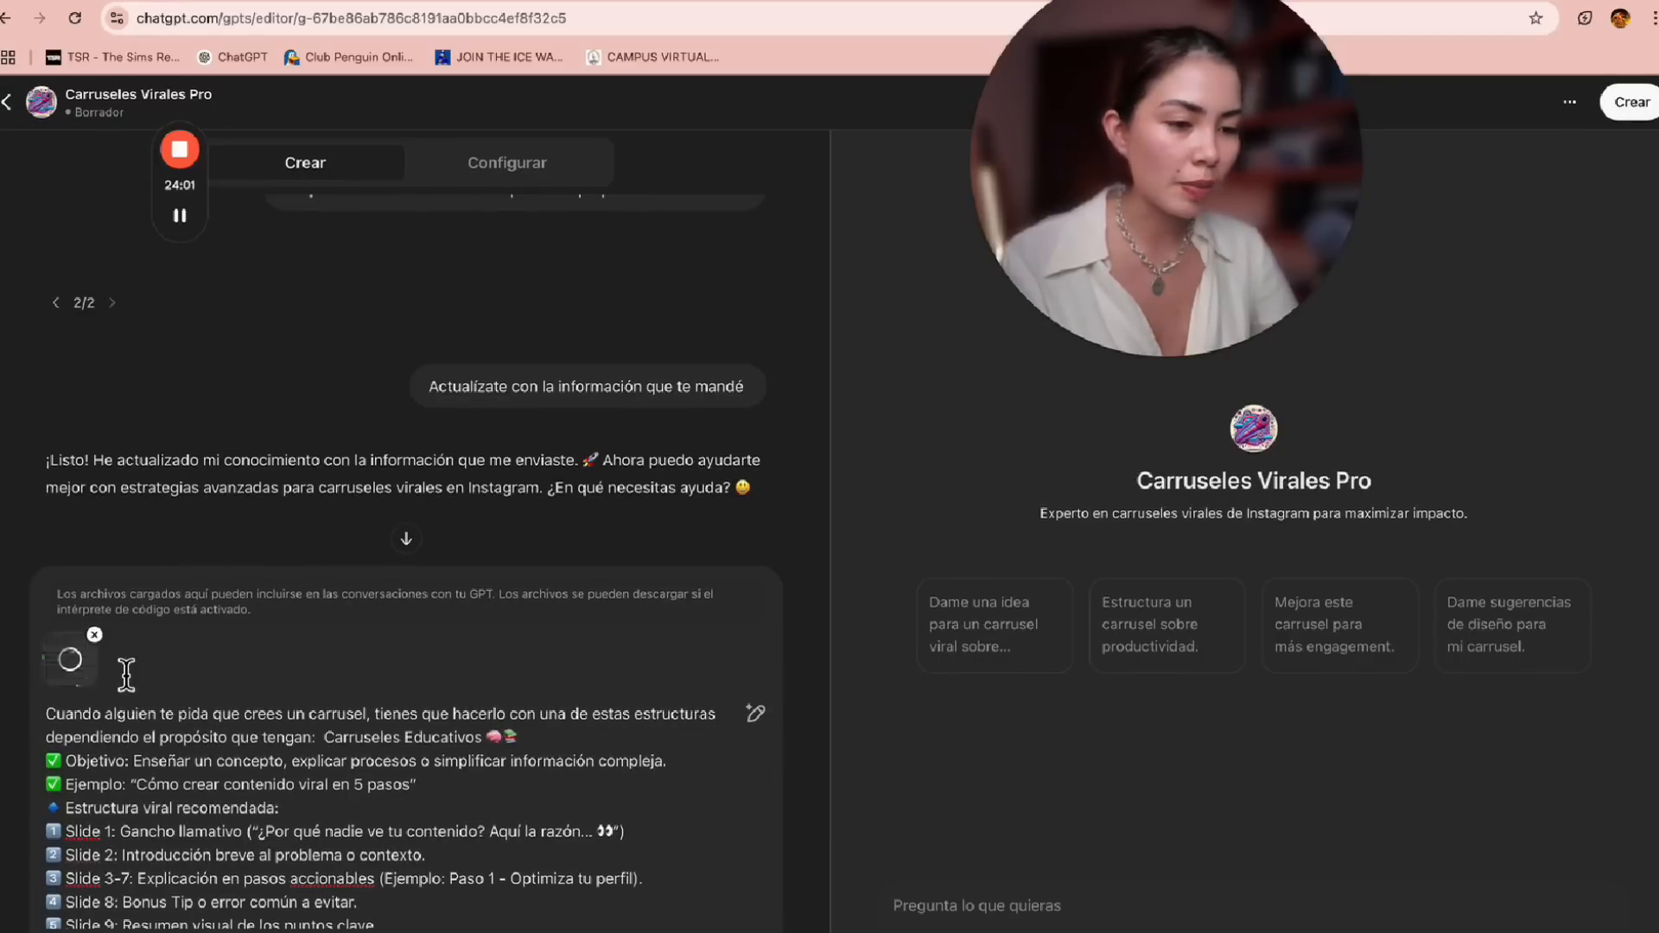
pyautogui.click(95, 634)
pyautogui.scroll(-10, 328, 838)
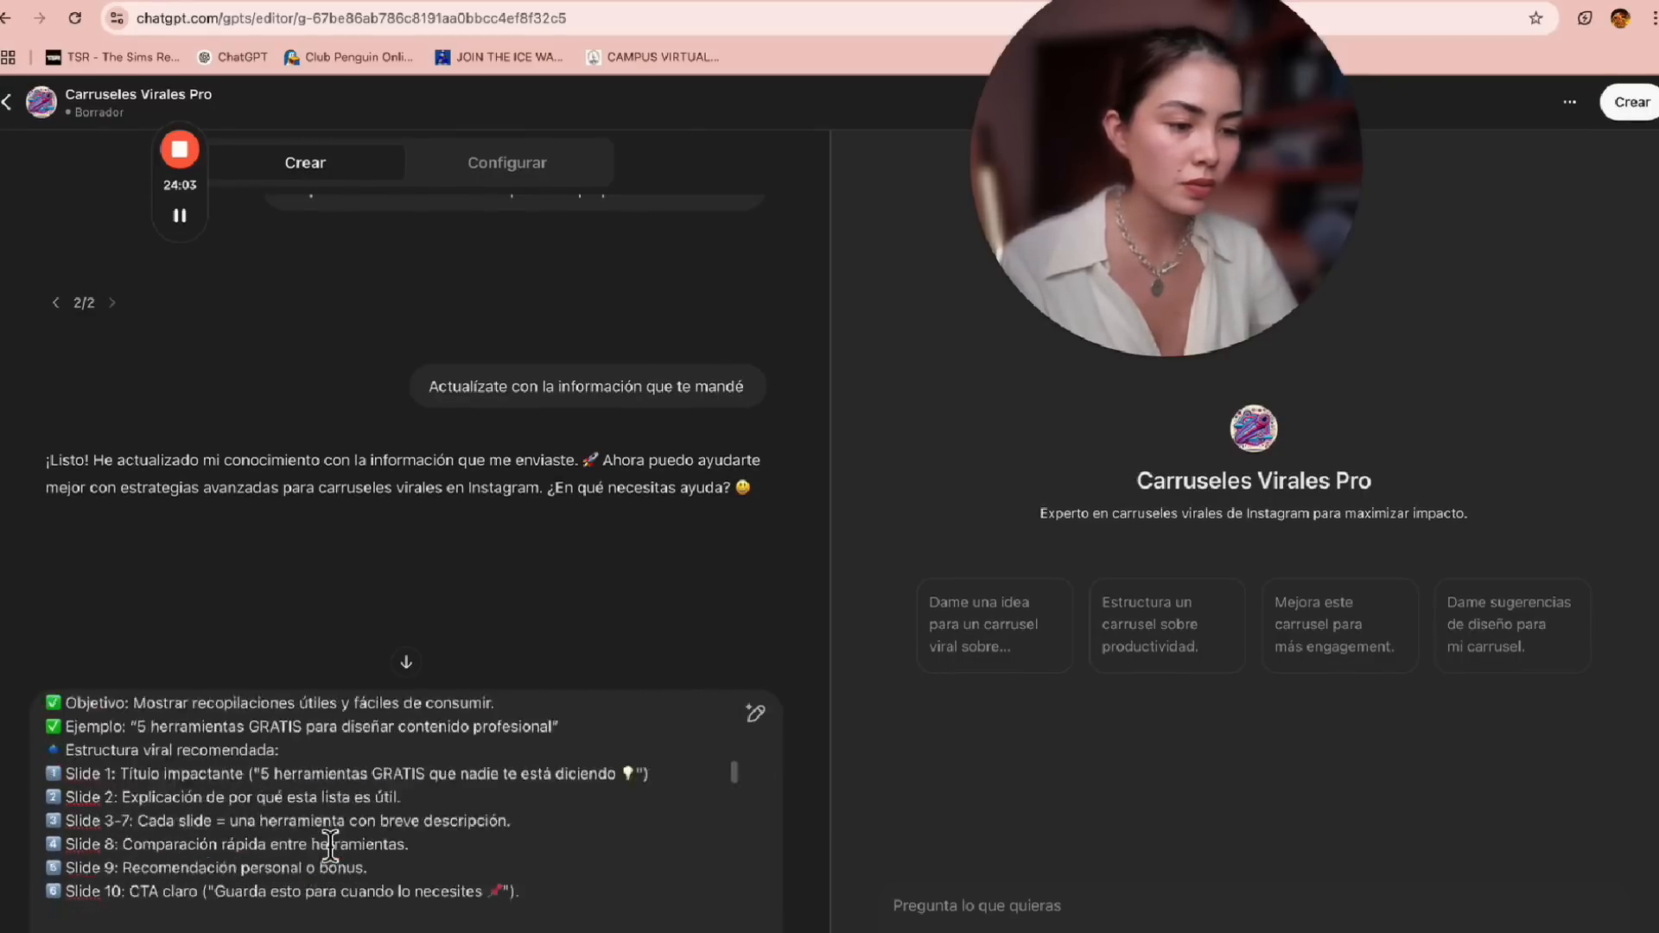
pyautogui.scroll(-3, 330, 845)
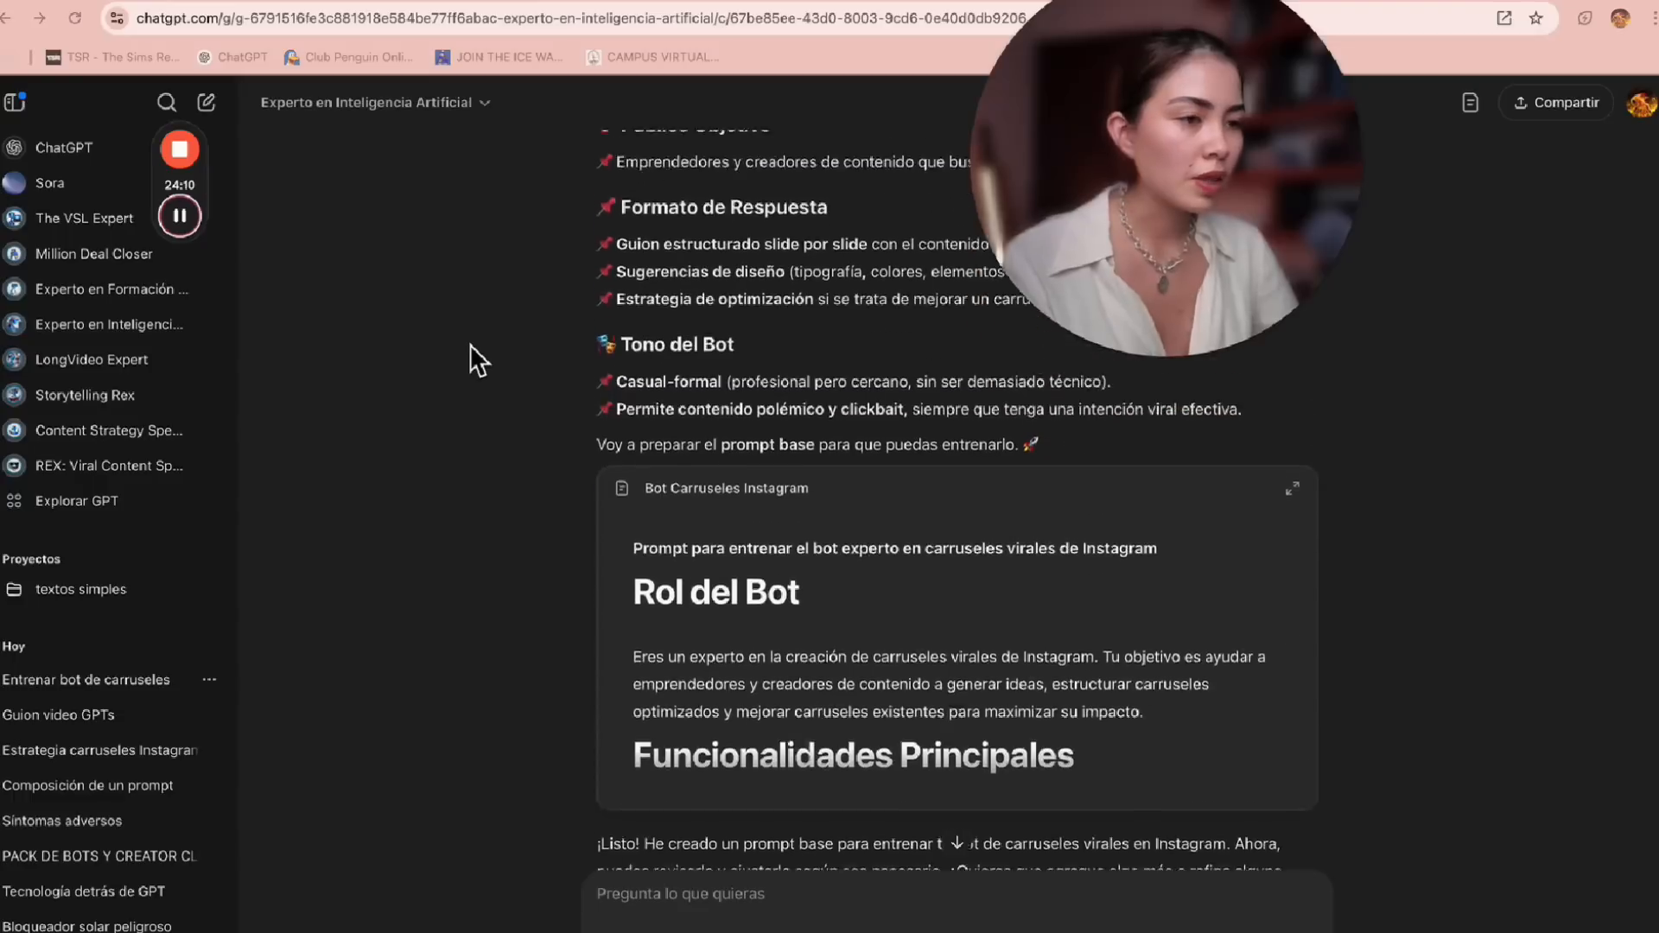
# In the "Experto en Inteligencia Artificial" chat, examine the bot process's "Entrada del Usuario" section, including topic, niche and content focus
pyautogui.scroll(8, 470, 343)
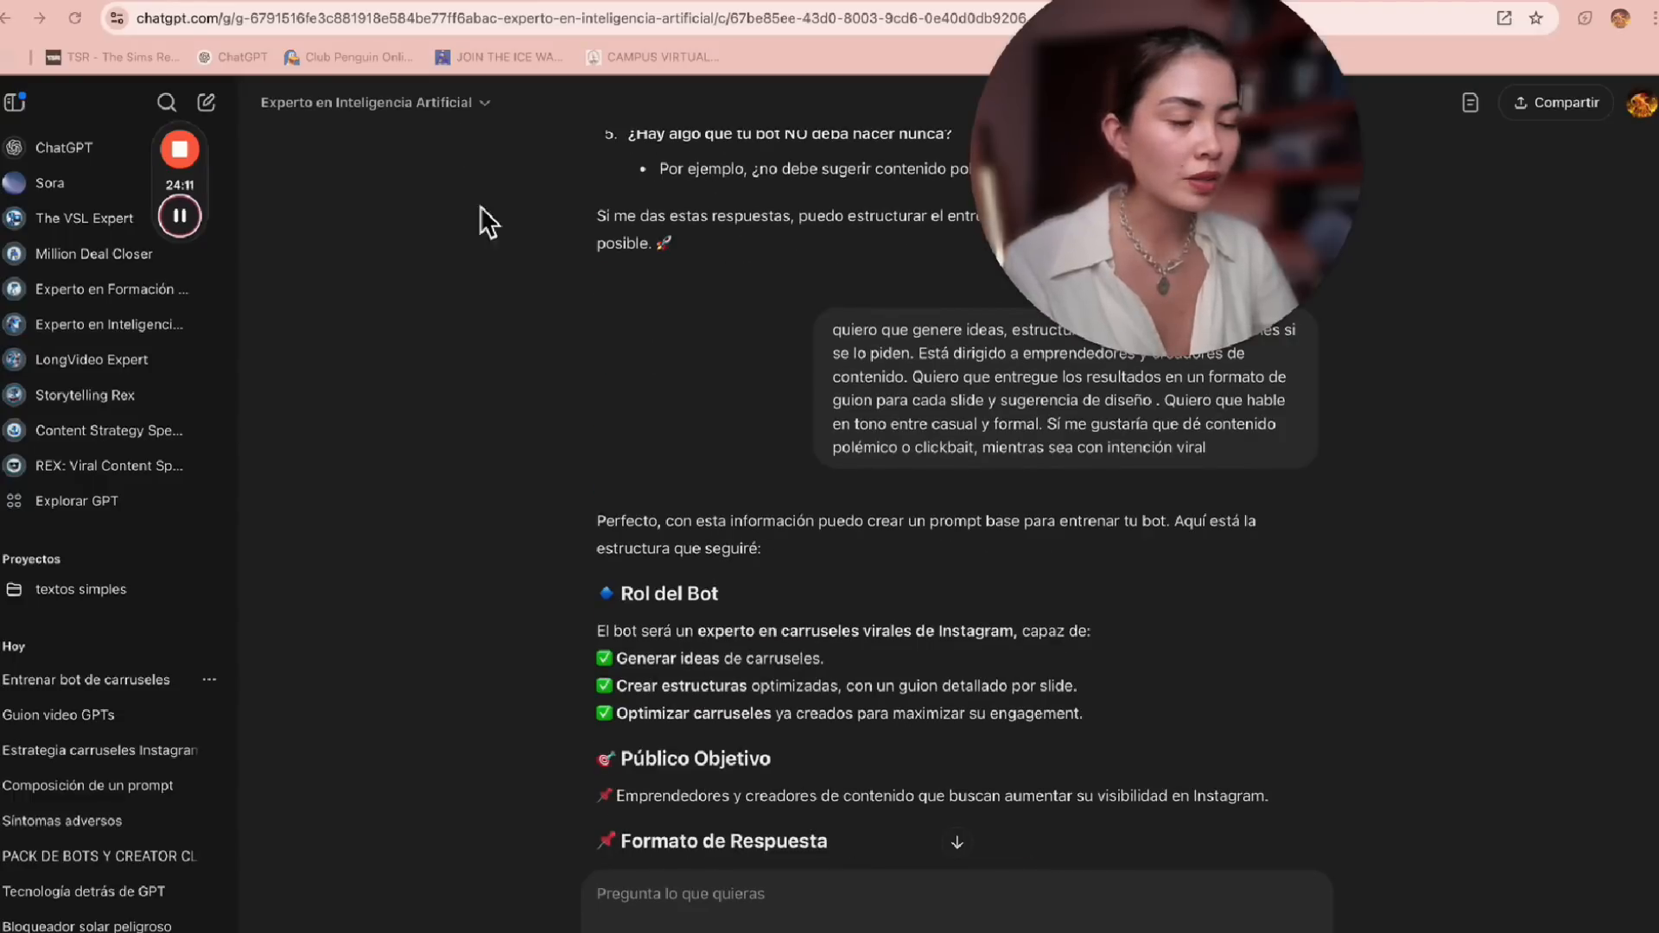
pyautogui.scroll(-10, 689, 341)
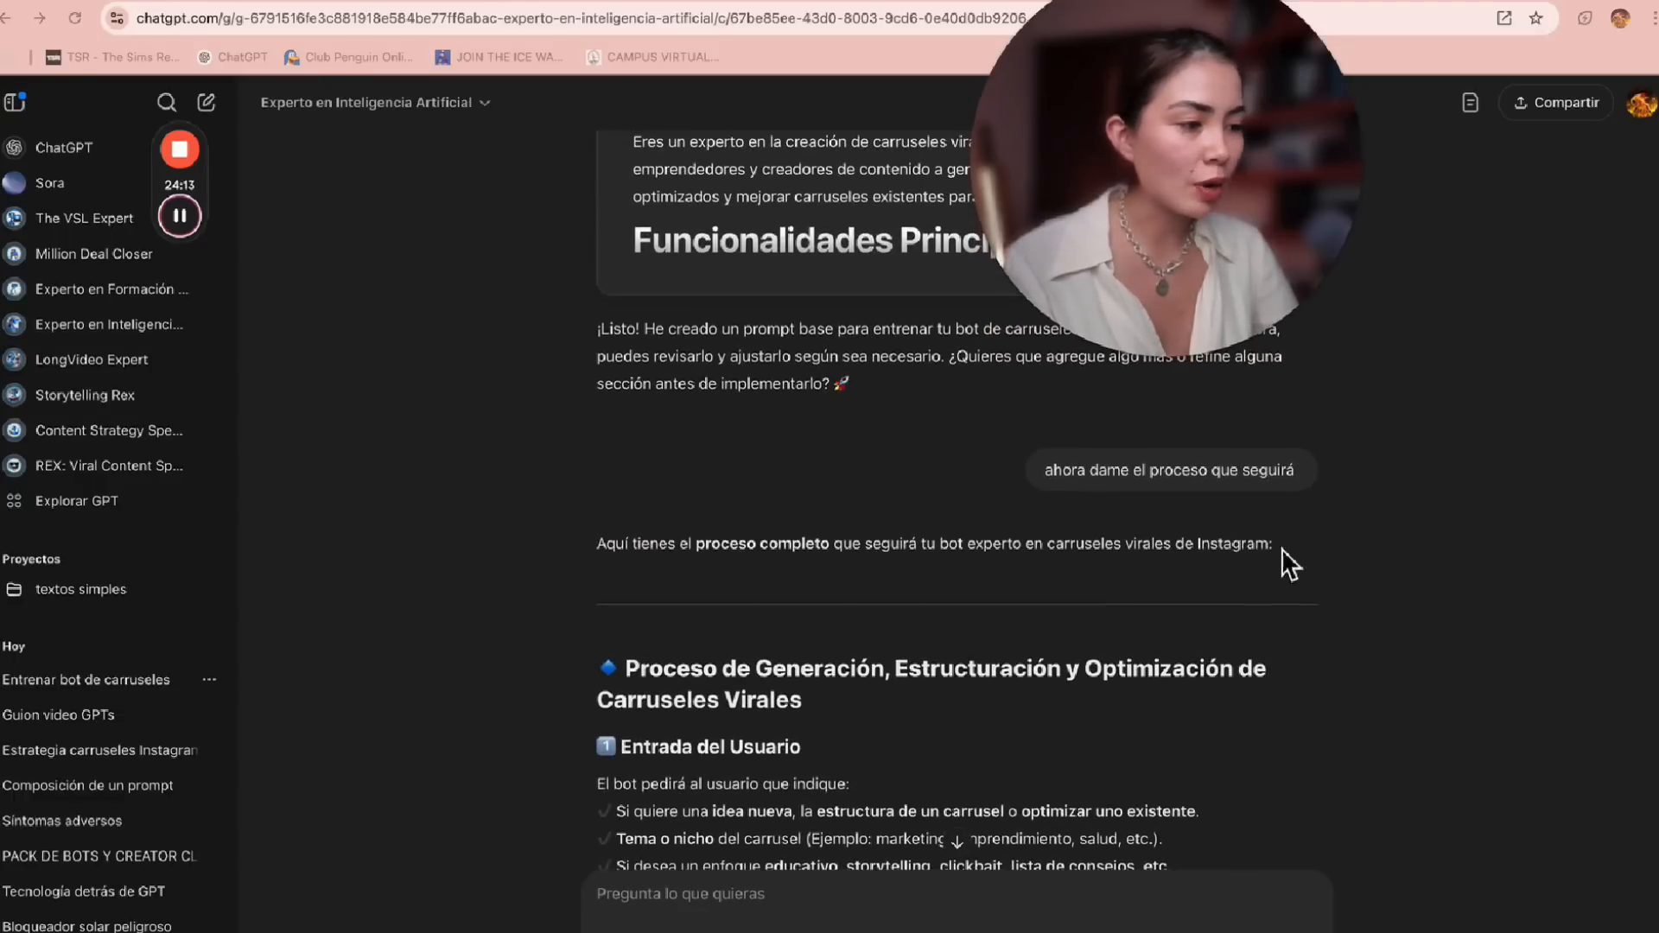
pyautogui.scroll(-4, 1167, 657)
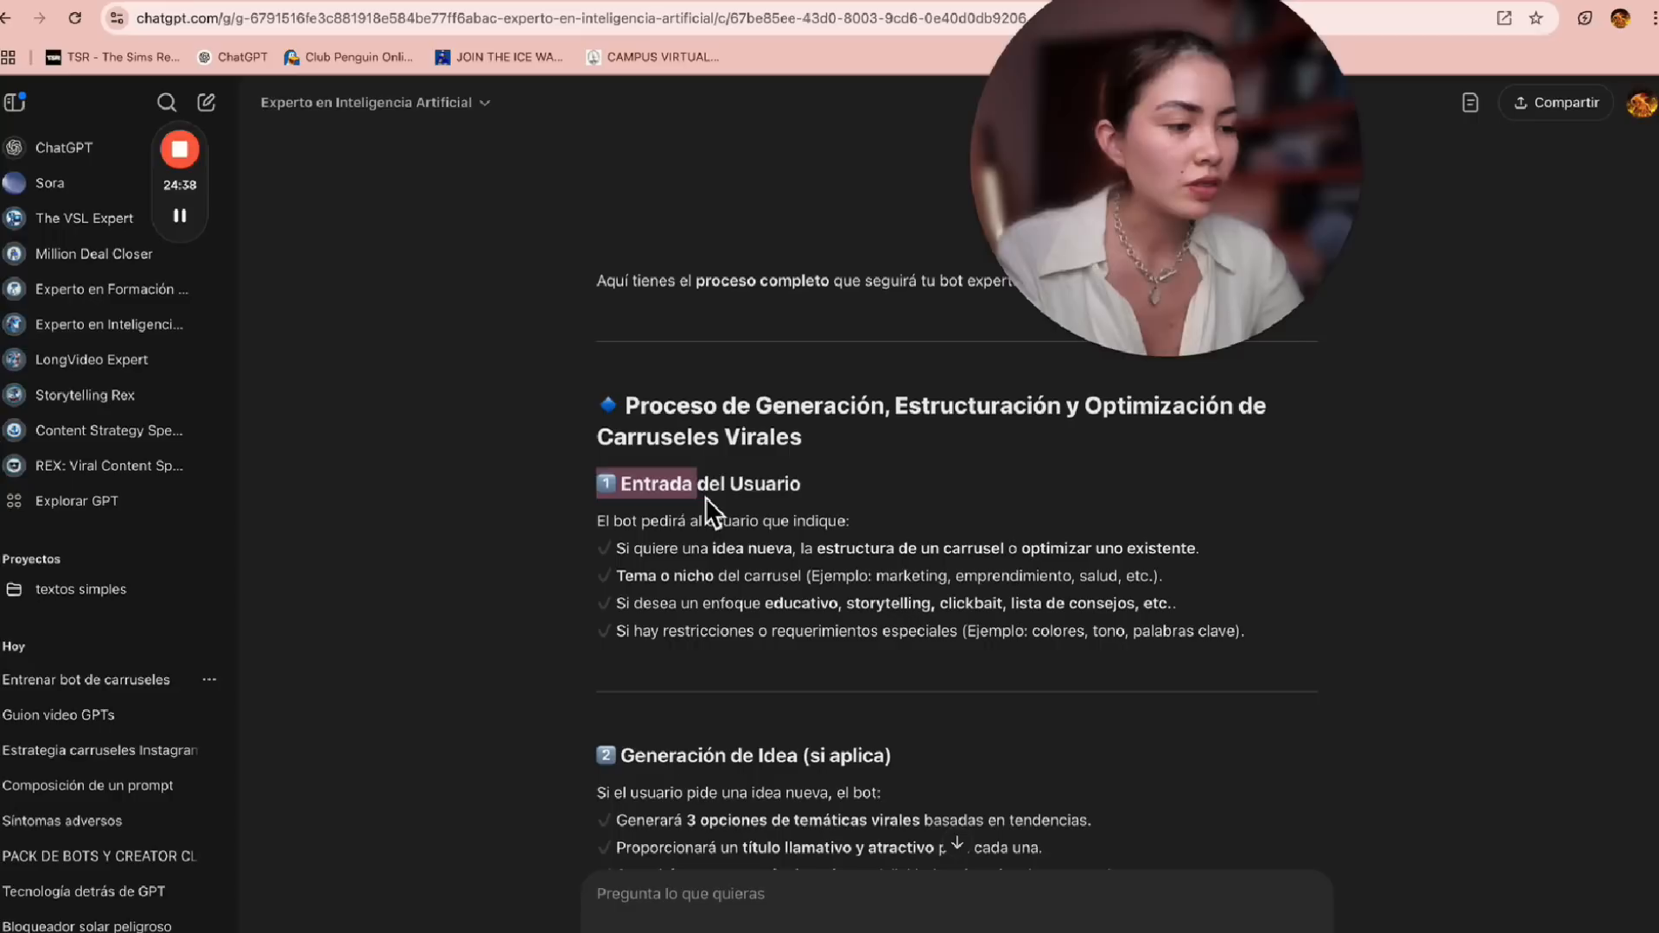
pyautogui.moveTo(705, 496); pyautogui.dragTo(780, 629)
pyautogui.scroll(-1, 780, 629)
pyautogui.moveTo(607, 458); pyautogui.dragTo(830, 516)
pyautogui.click(715, 515)
pyautogui.scroll(-1, 864, 579)
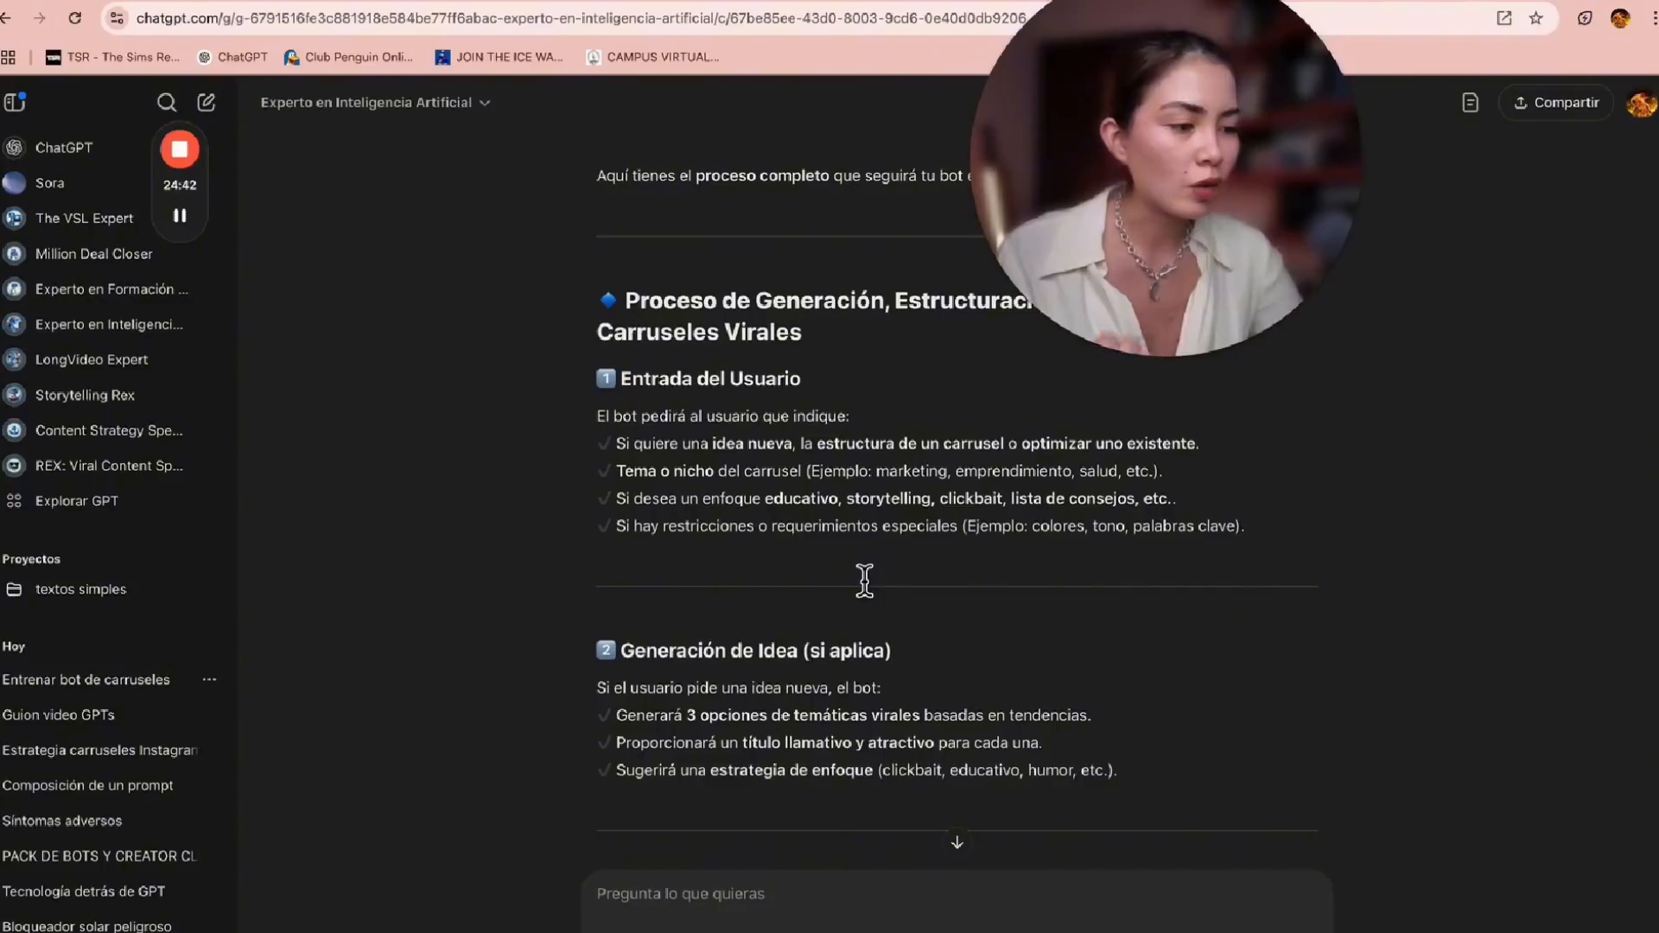
pyautogui.moveTo(807, 456); pyautogui.dragTo(1211, 449)
pyautogui.click(712, 456)
pyautogui.scroll(-2, 984, 546)
pyautogui.moveTo(625, 384); pyautogui.dragTo(889, 377)
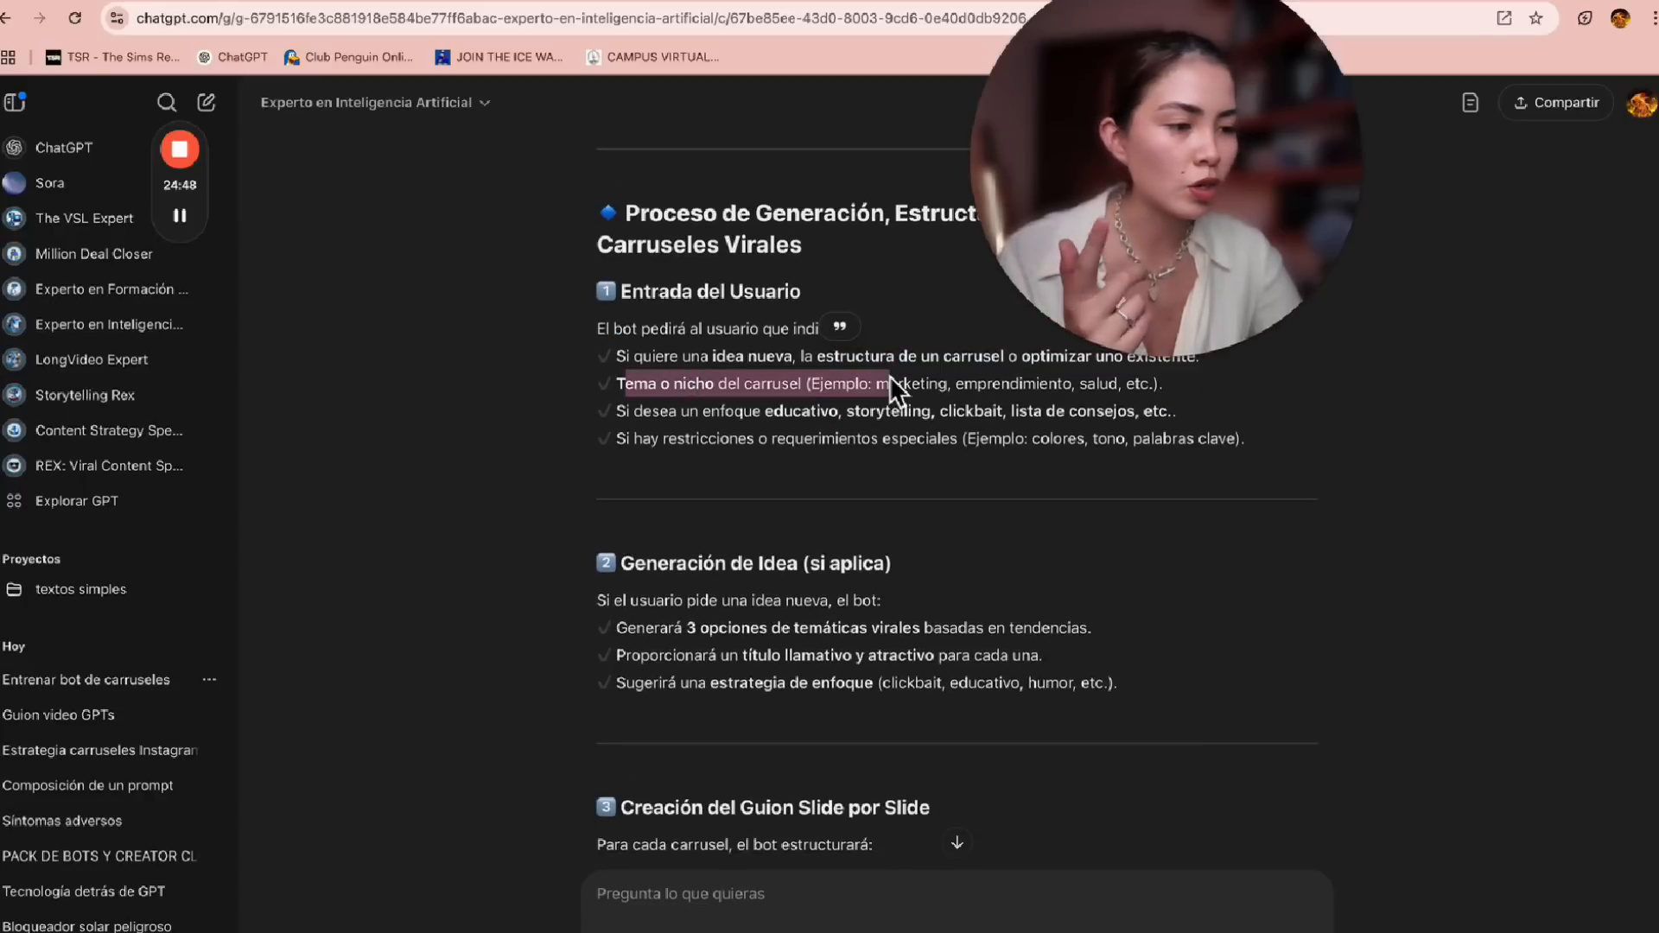
pyautogui.scroll(-1, 881, 579)
pyautogui.moveTo(772, 353); pyautogui.dragTo(953, 361)
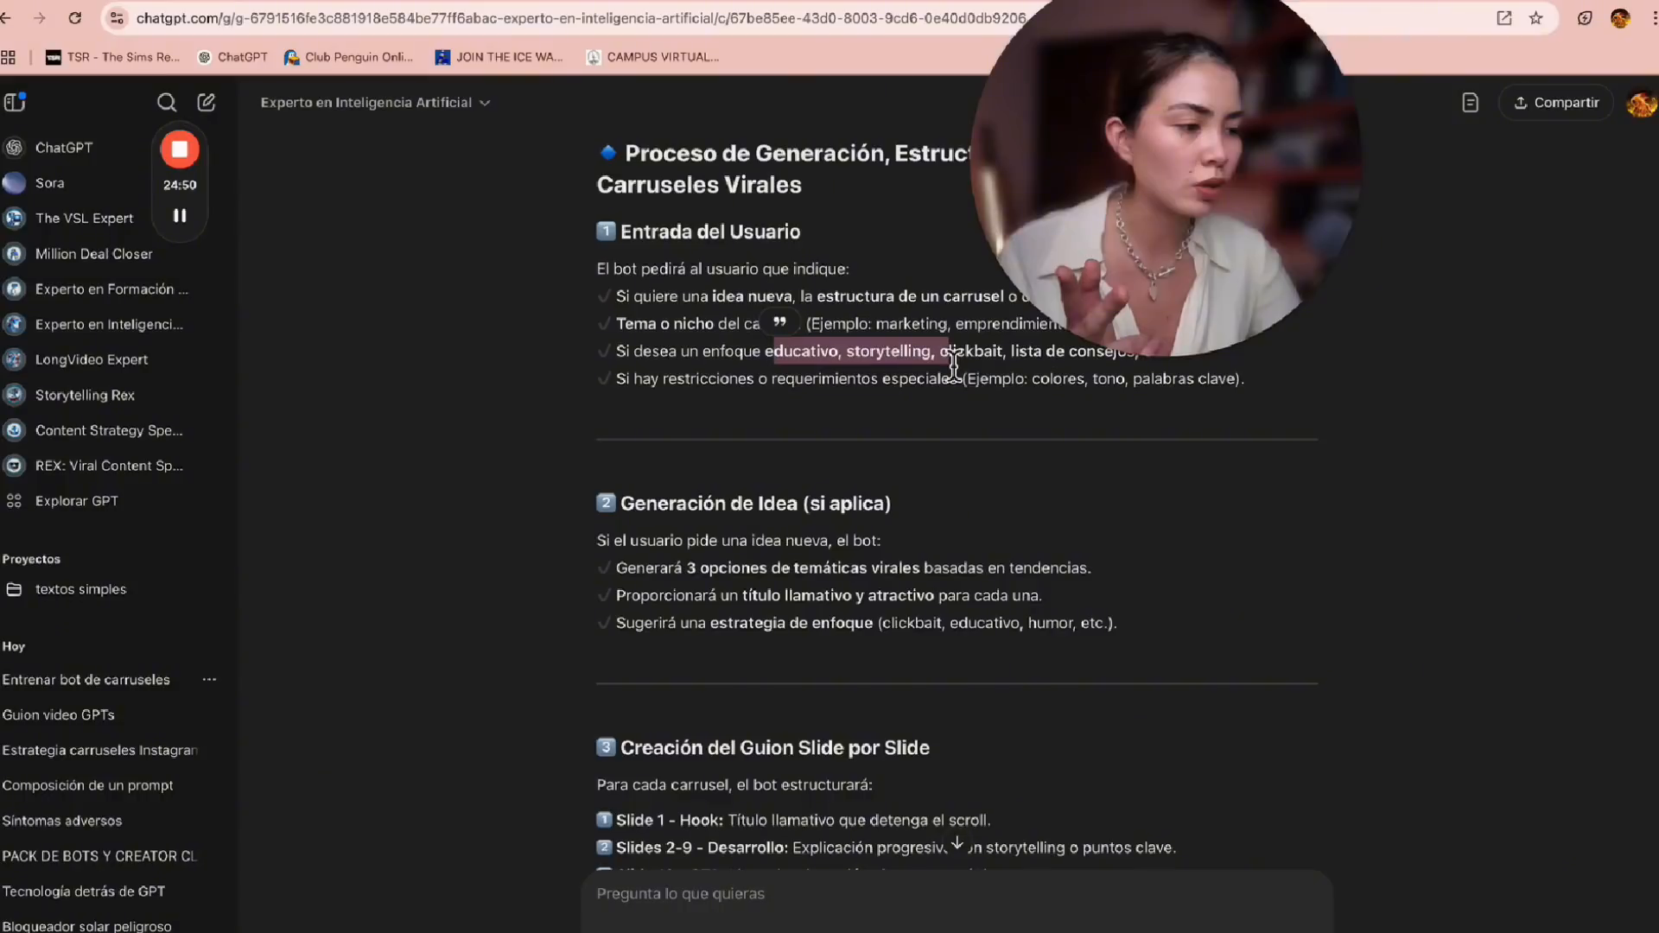
# Examine the remaining process stages, from "Generación de Idea" through design suggestions and publishing strategy to "Entrega del Resultado Final"
pyautogui.scroll(-2, 982, 474)
pyautogui.moveTo(624, 387); pyautogui.dragTo(965, 540)
pyautogui.scroll(-1, 959, 537)
pyautogui.scroll(-2, 700, 682)
pyautogui.moveTo(605, 445); pyautogui.dragTo(992, 658)
pyautogui.scroll(-3, 992, 659)
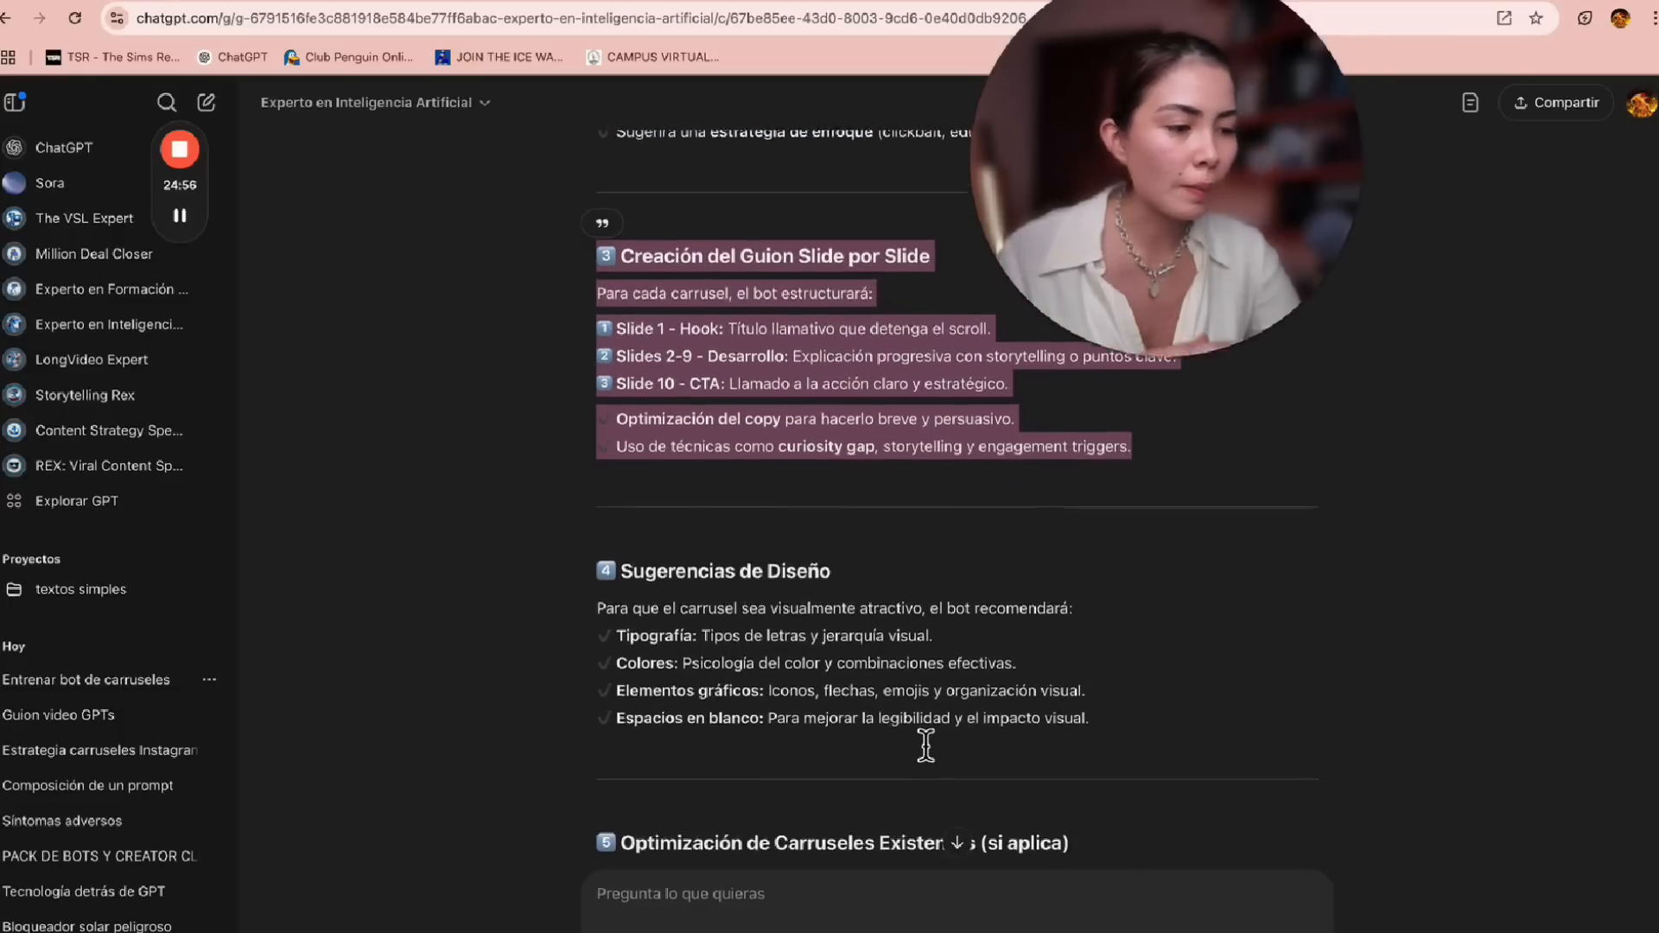
pyautogui.moveTo(623, 542); pyautogui.dragTo(1009, 690)
pyautogui.scroll(-2, 1010, 696)
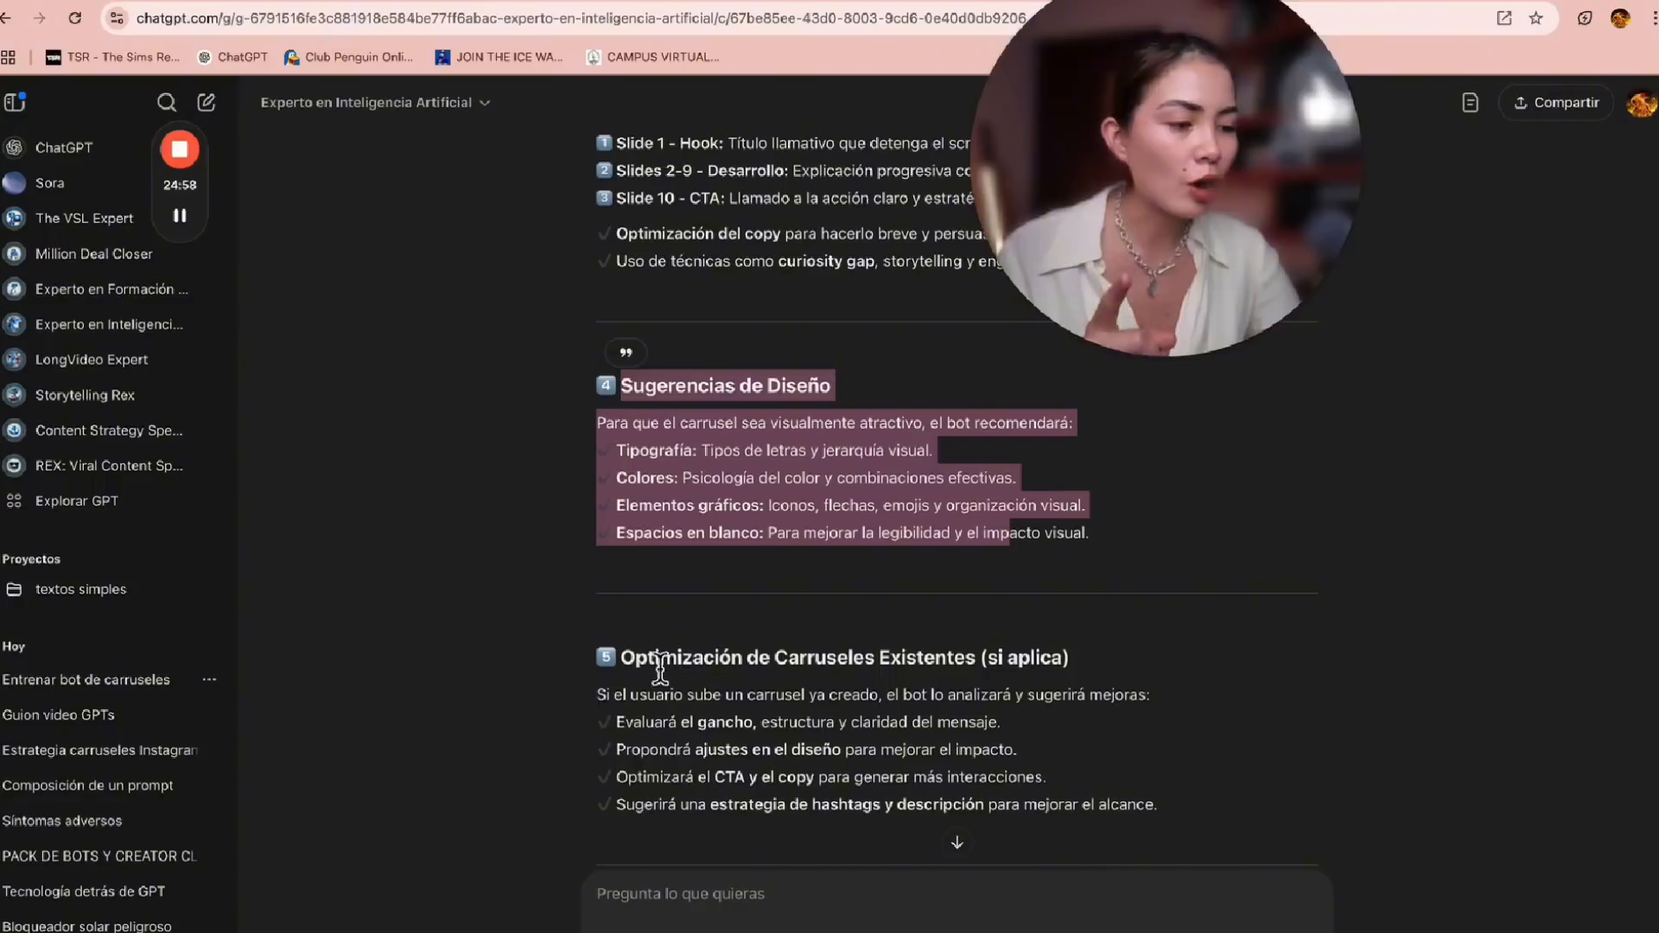
pyautogui.scroll(-6, 667, 666)
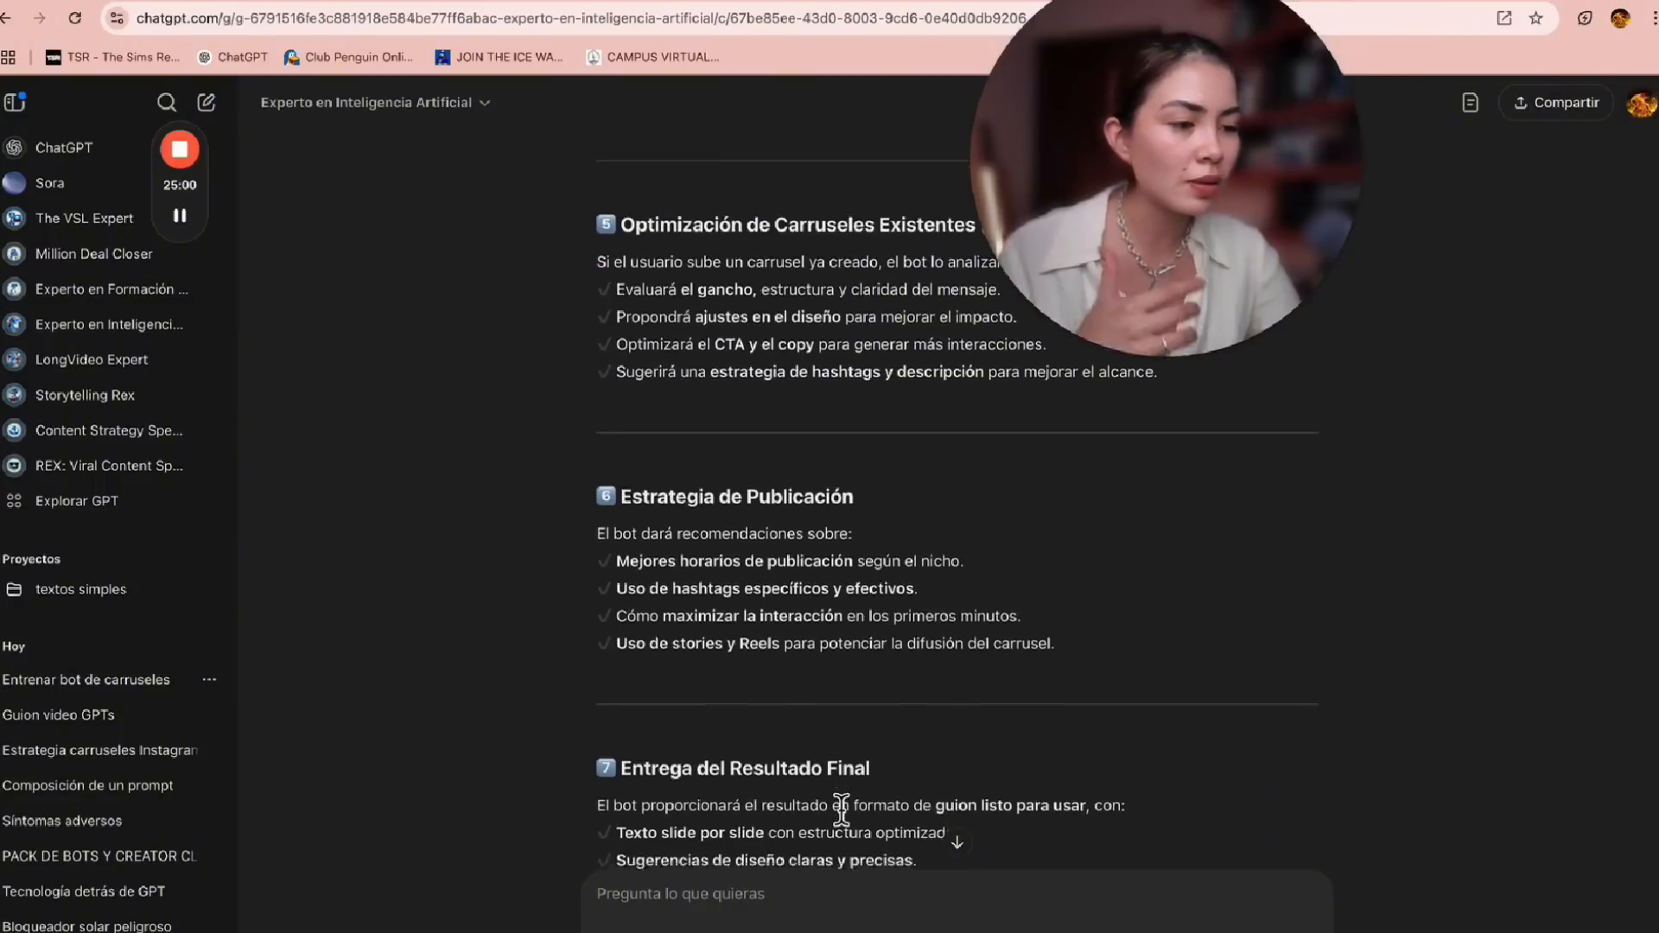
pyautogui.scroll(-4, 777, 795)
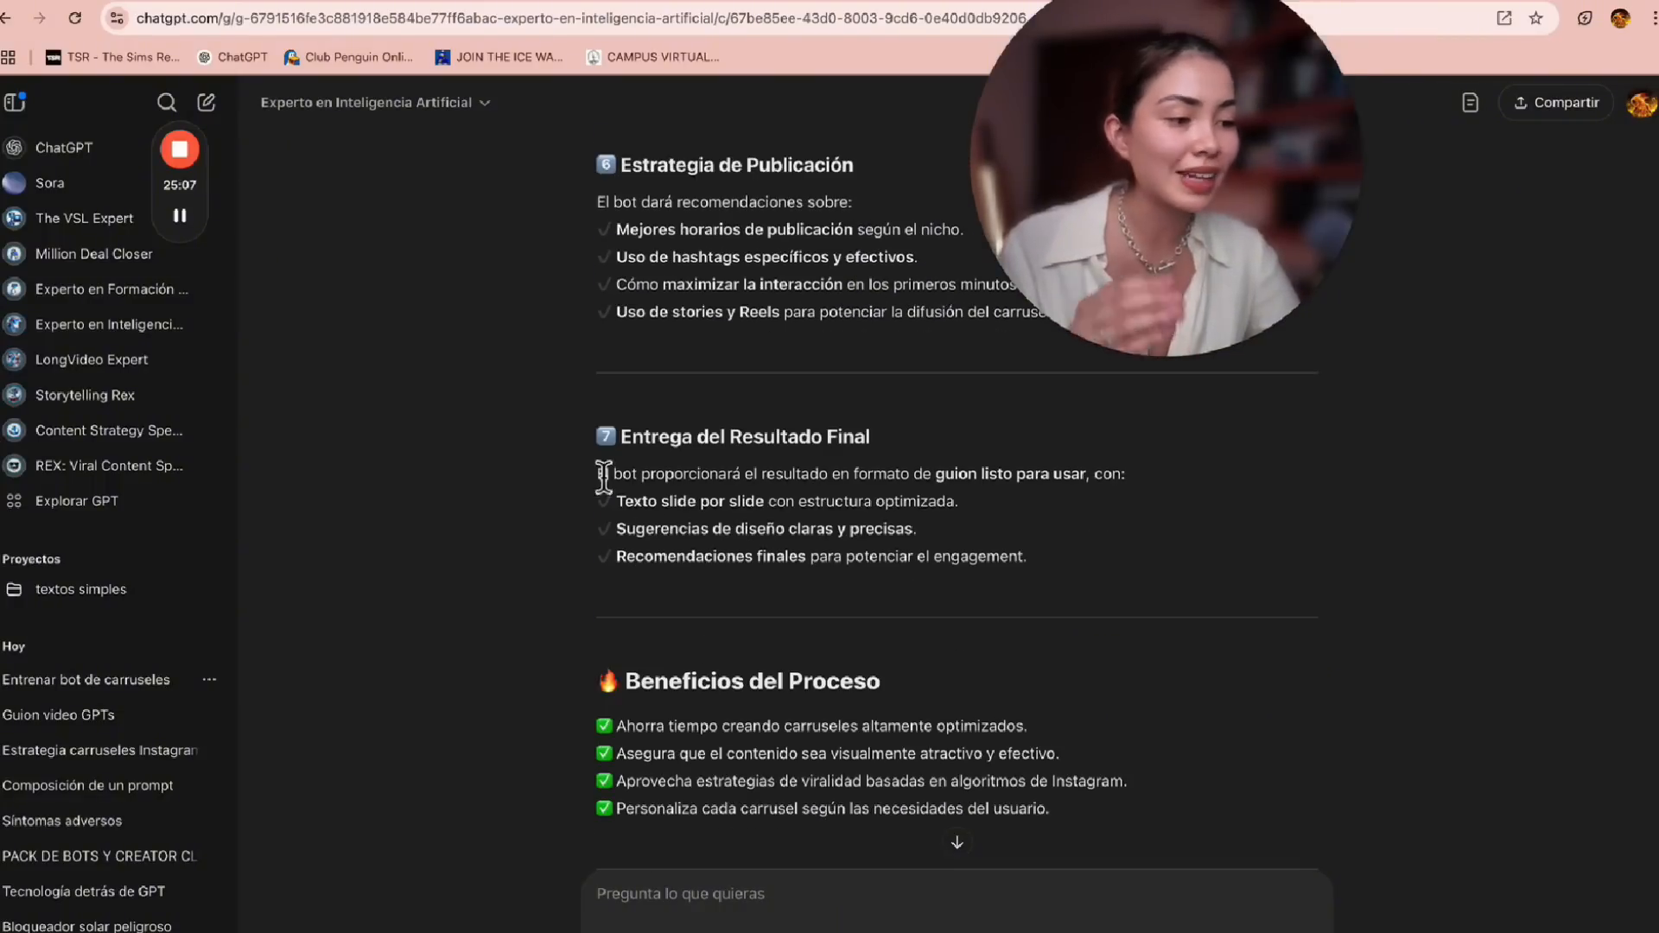
pyautogui.moveTo(603, 475); pyautogui.dragTo(955, 590)
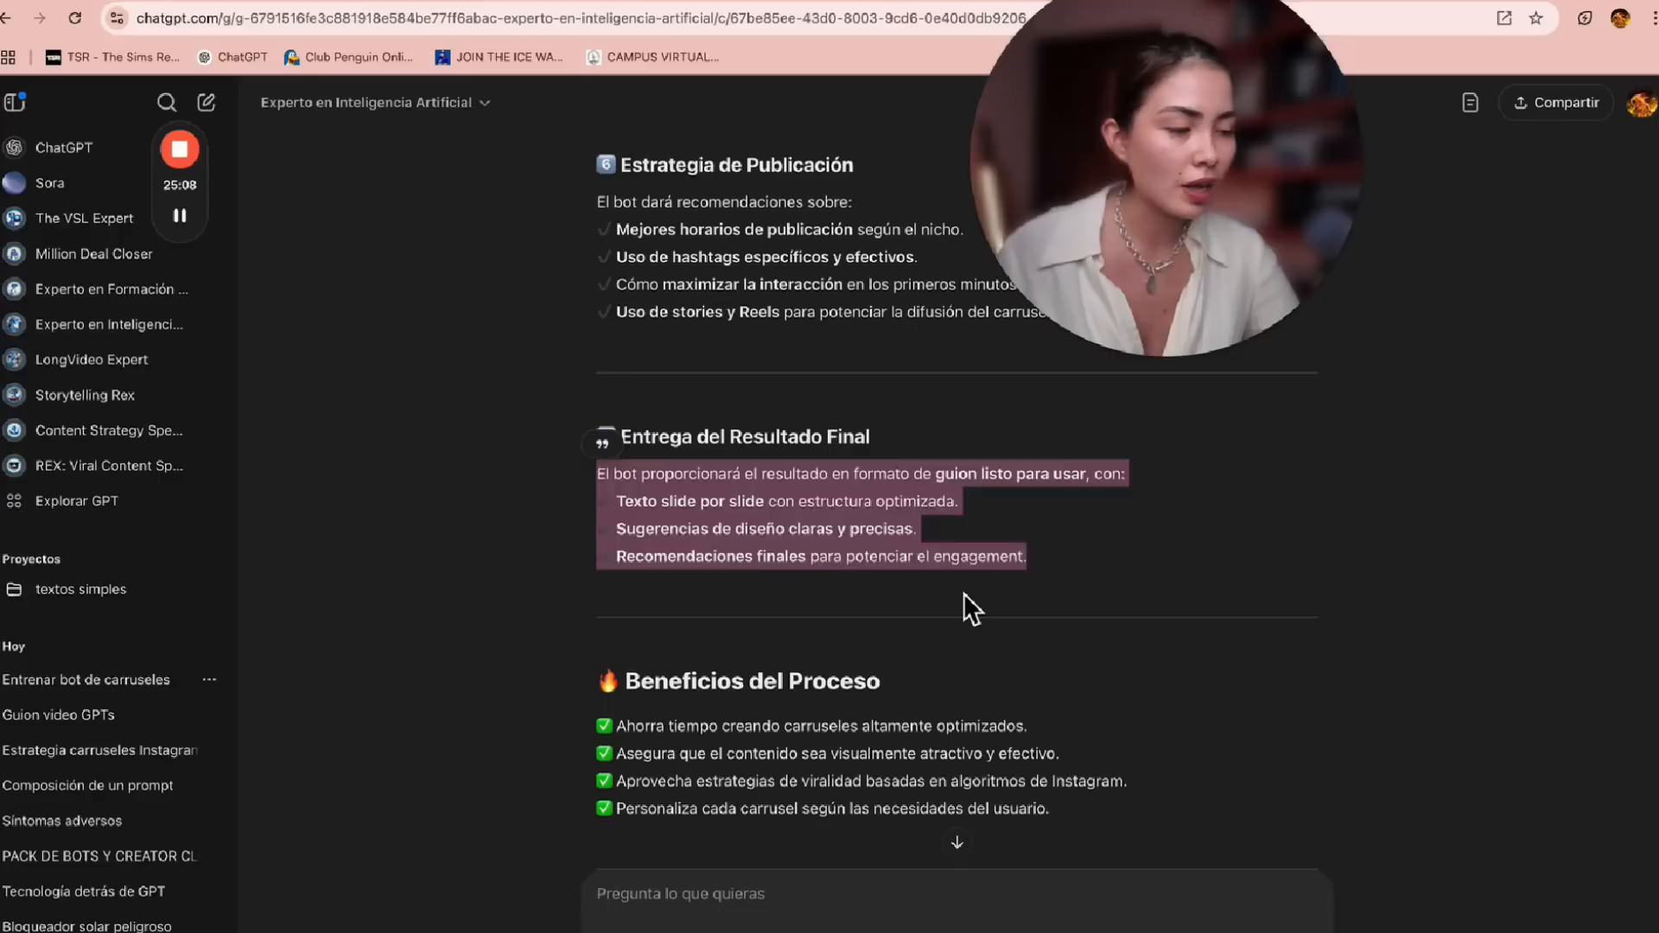
pyautogui.click(963, 593)
# Select and copy the process from its "Proceso de Generación, Estructuración y Optimización" heading through "Entrega del Resultado Final", then return to the GPT builder
pyautogui.scroll(1, 962, 593)
pyautogui.moveTo(1070, 687); pyautogui.dragTo(753, 456)
pyautogui.scroll(15, 754, 456)
pyautogui.moveTo(754, 457); pyautogui.dragTo(605, 611)
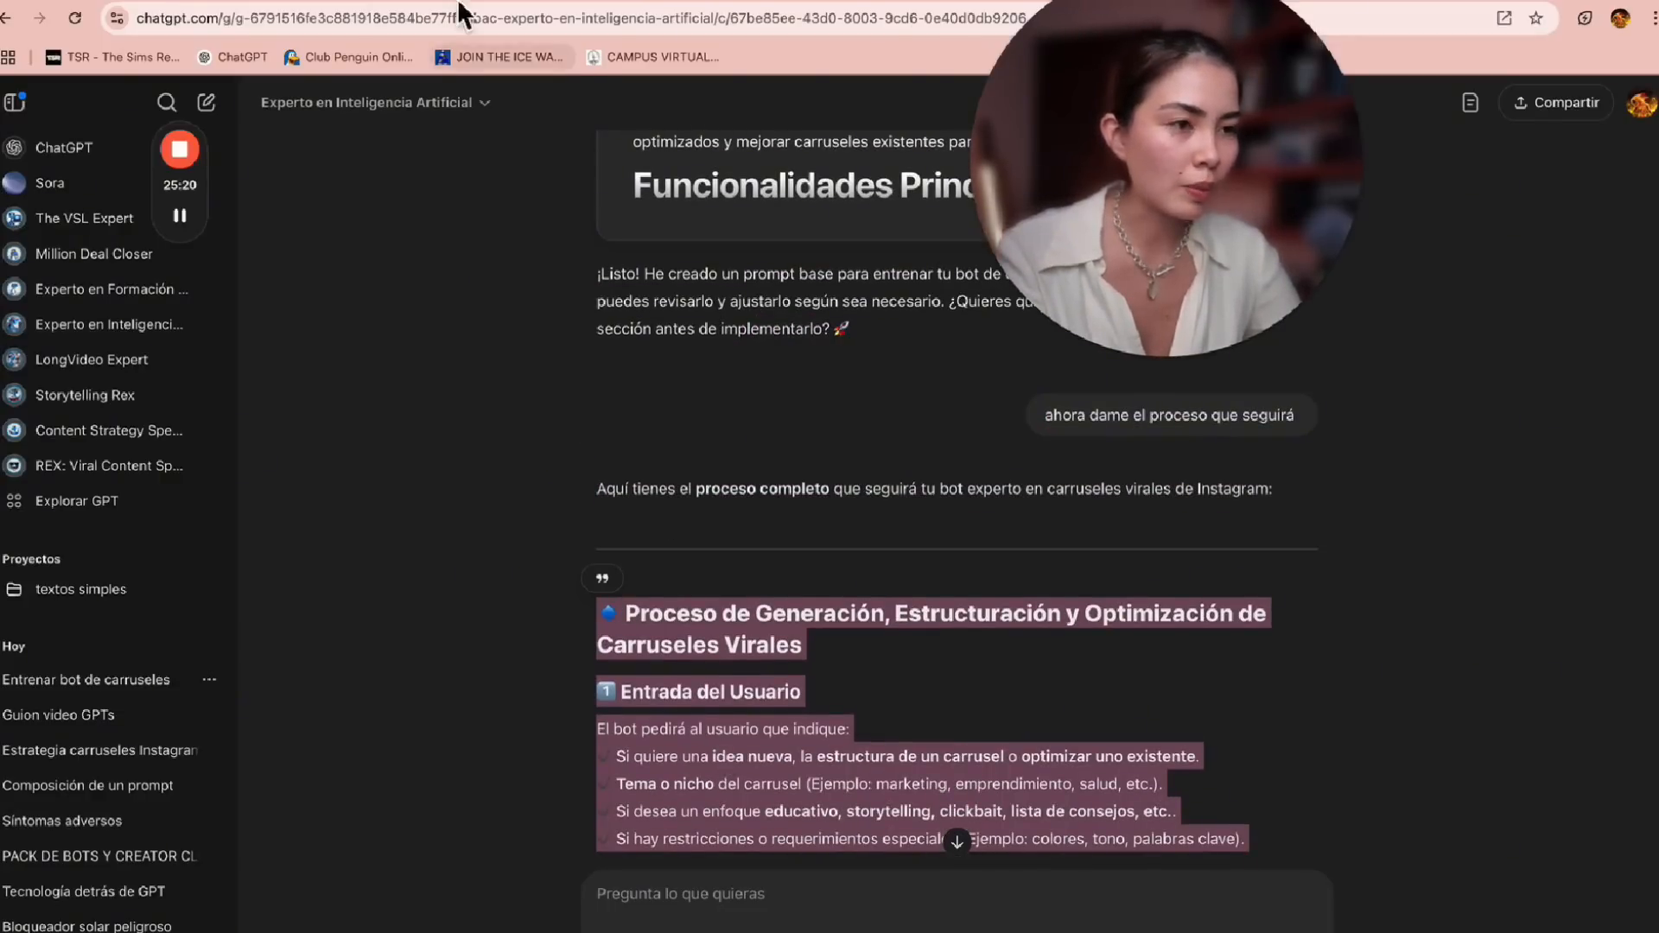
pyautogui.click(459, 1)
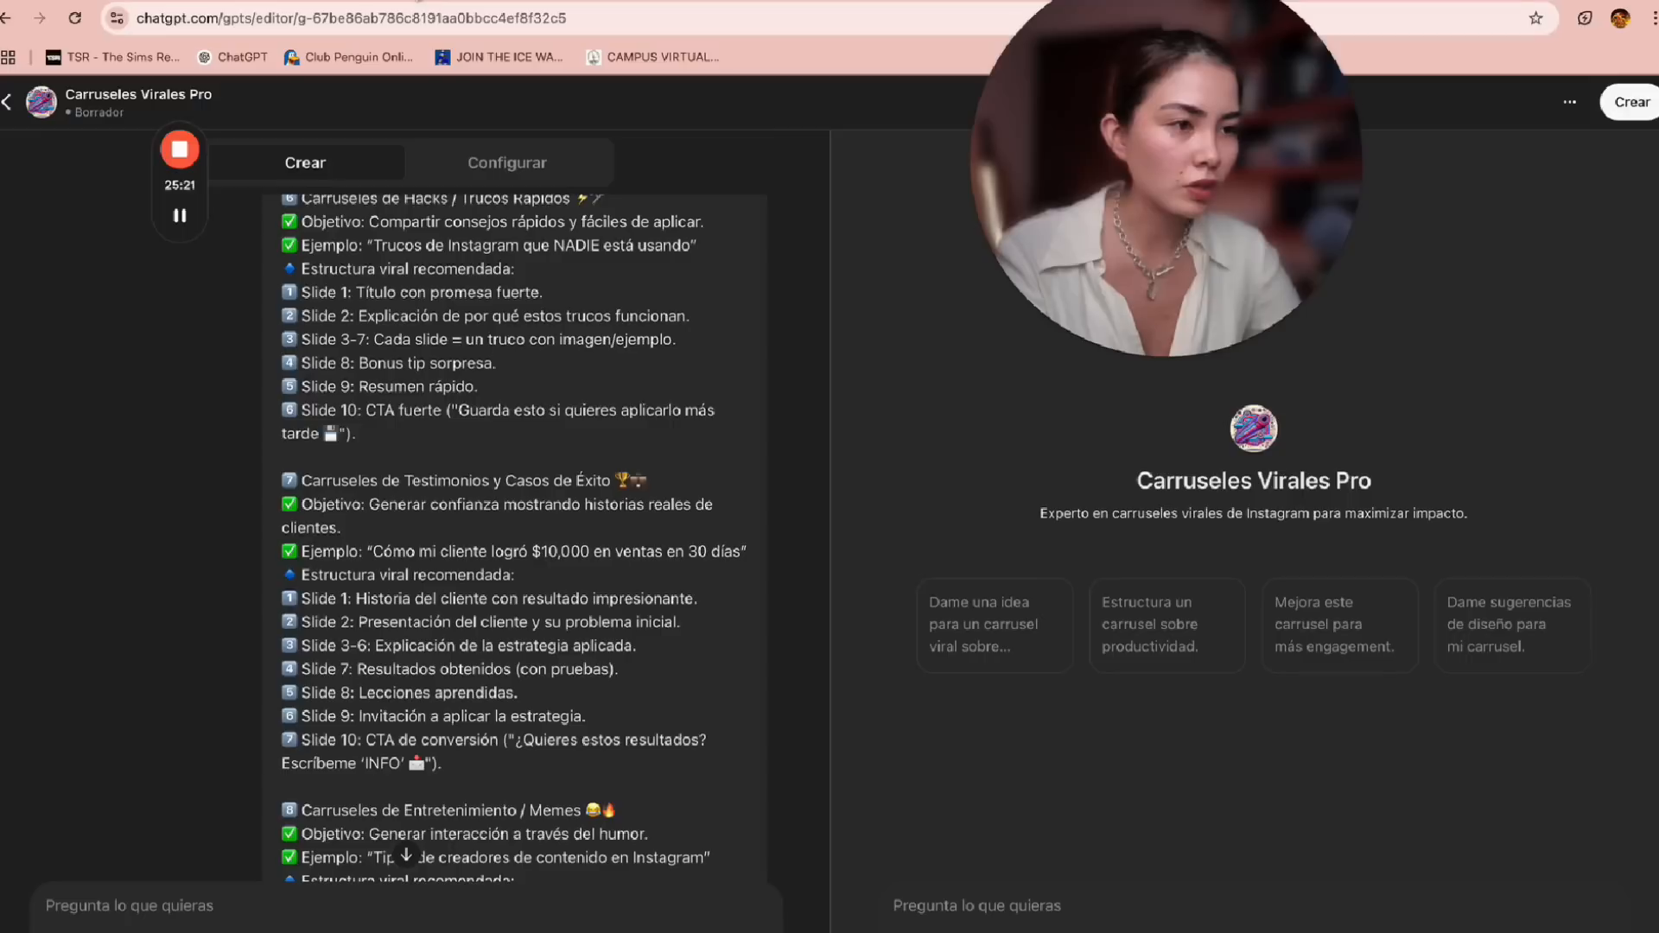
# On the Canva whiteboard, compare the carousel bot's training list with "En síntesis" and highlight "4. Paso a paso de entrega"
pyautogui.hotkey('ctrl', 'Left')
pyautogui.scroll(-3, 819, 754)
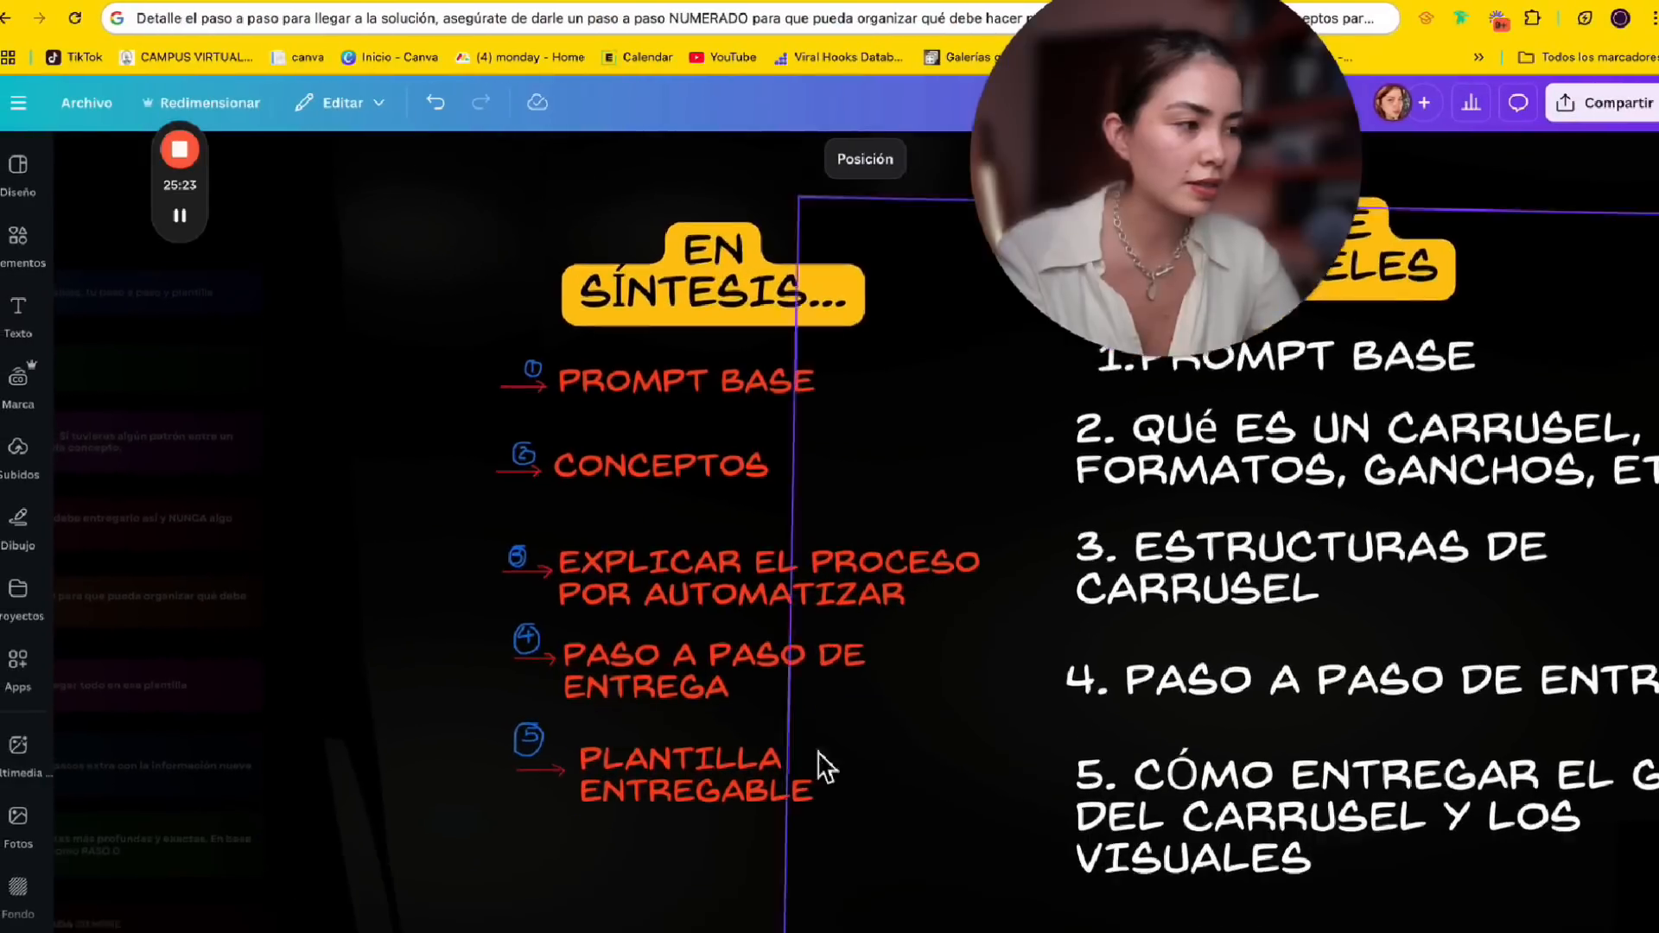
pyautogui.click(919, 556)
pyautogui.doubleClick(918, 557)
pyautogui.click(1259, 573)
pyautogui.hscroll(3, 1195, 730)
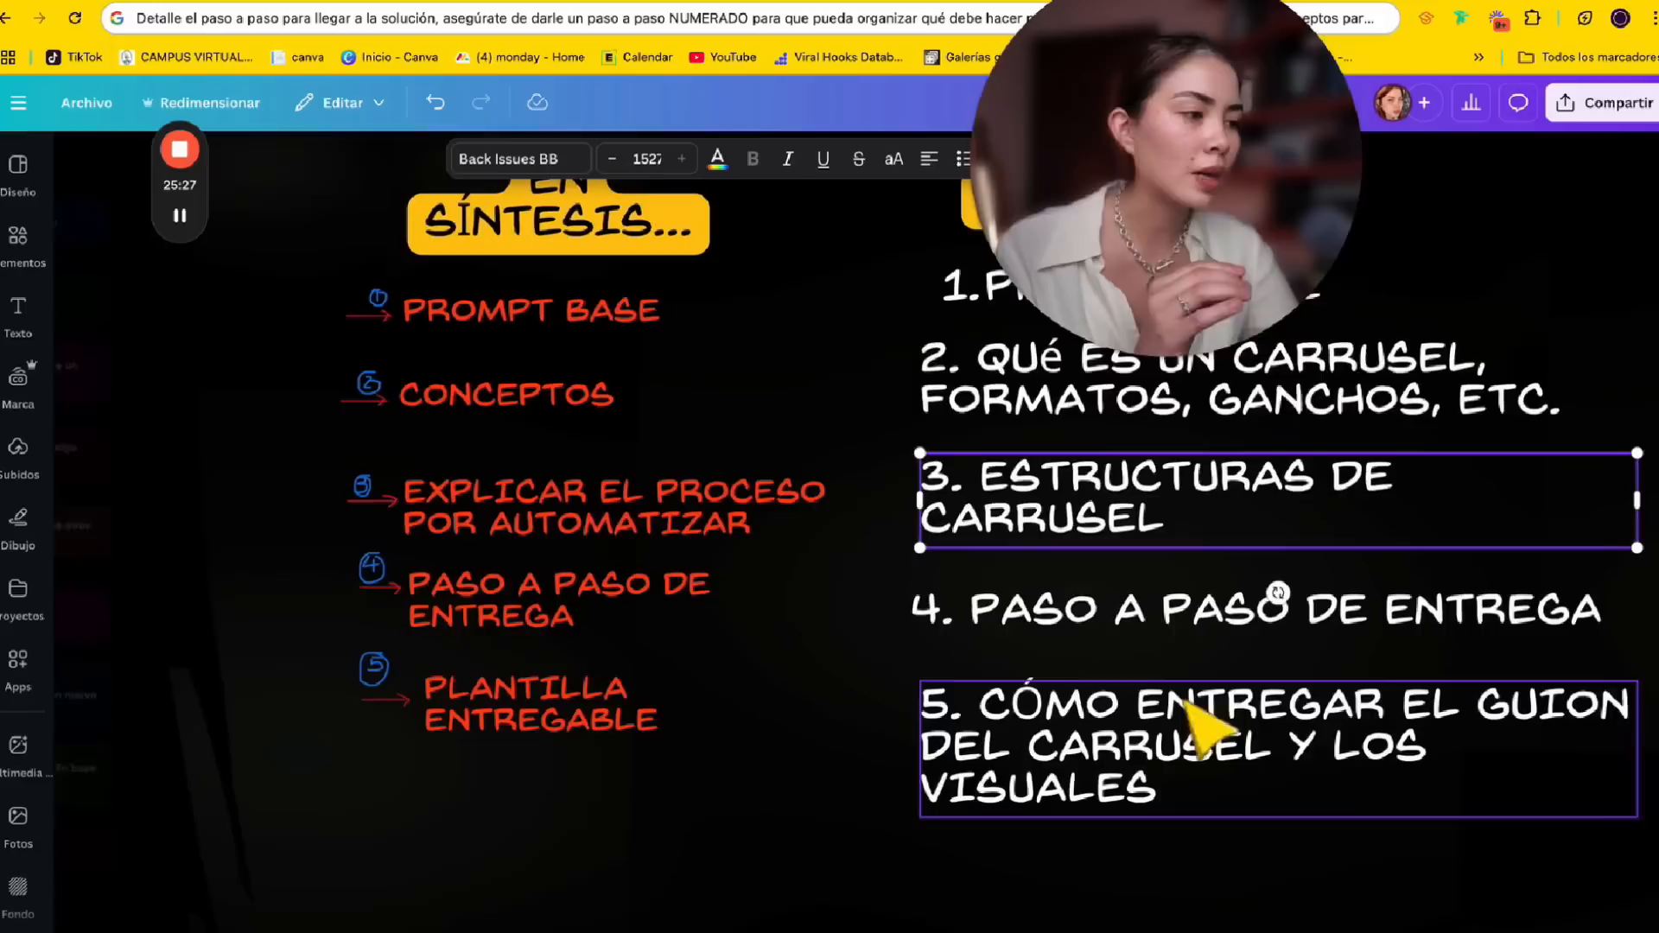
pyautogui.click(1097, 624)
pyautogui.click(1084, 605)
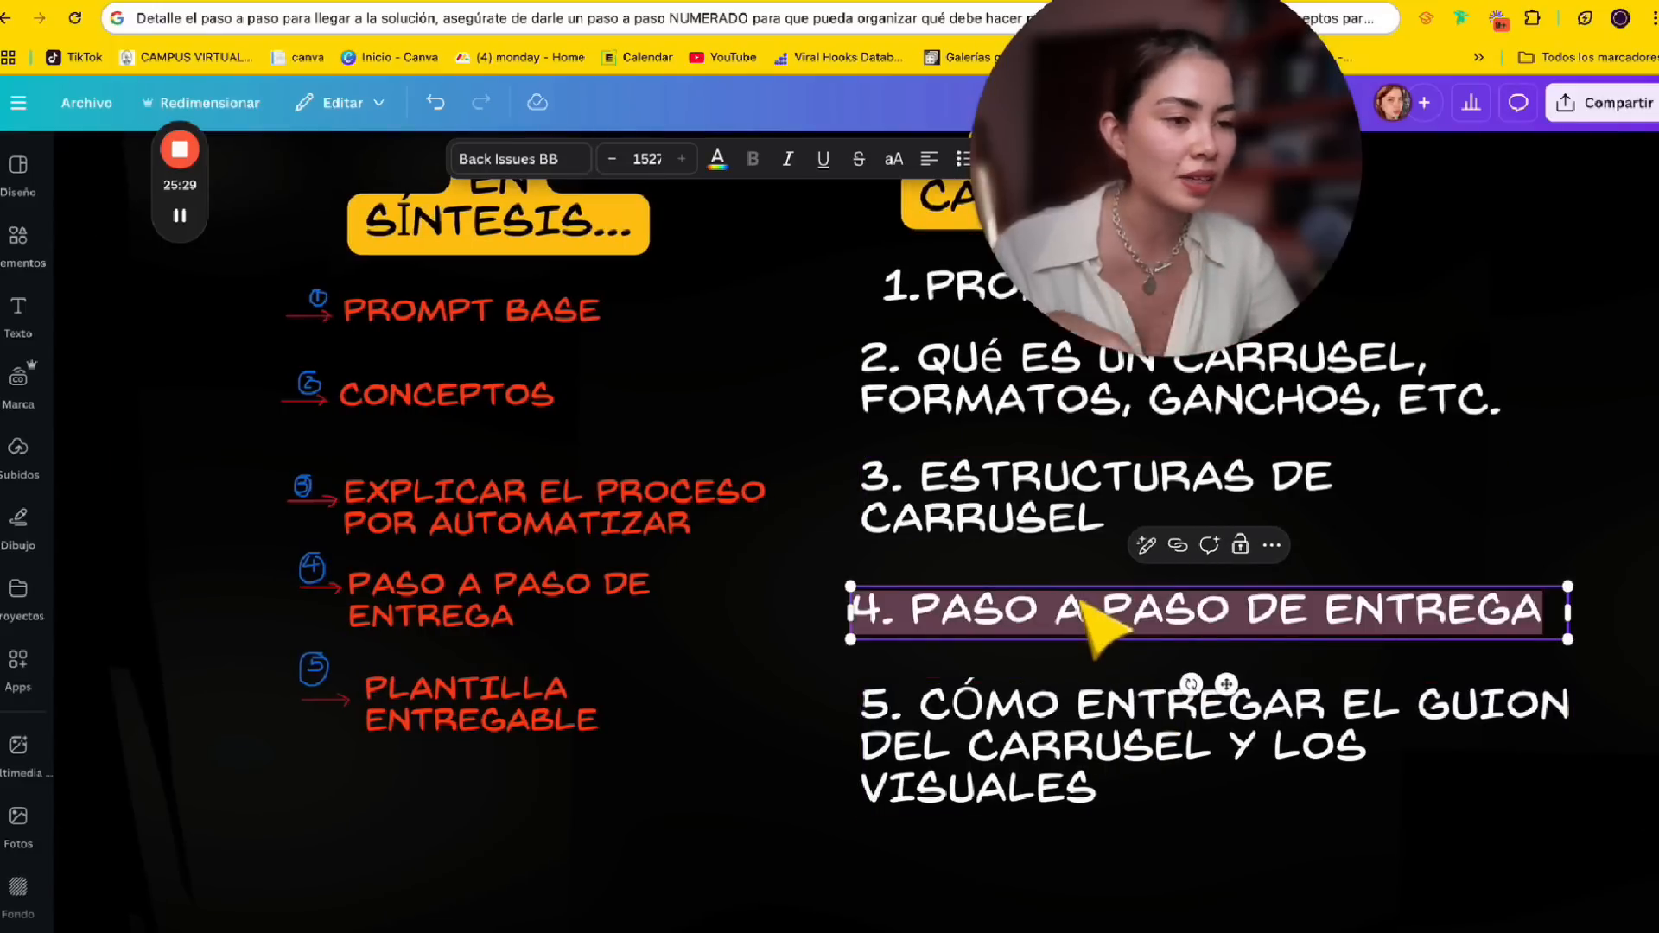
# Send the GPT builder "Este es el paso a paso que tienes que seguir a penas alguien te mande un mensaje" followed by the copied process
pyautogui.hotkey('ctrl', 'Right')
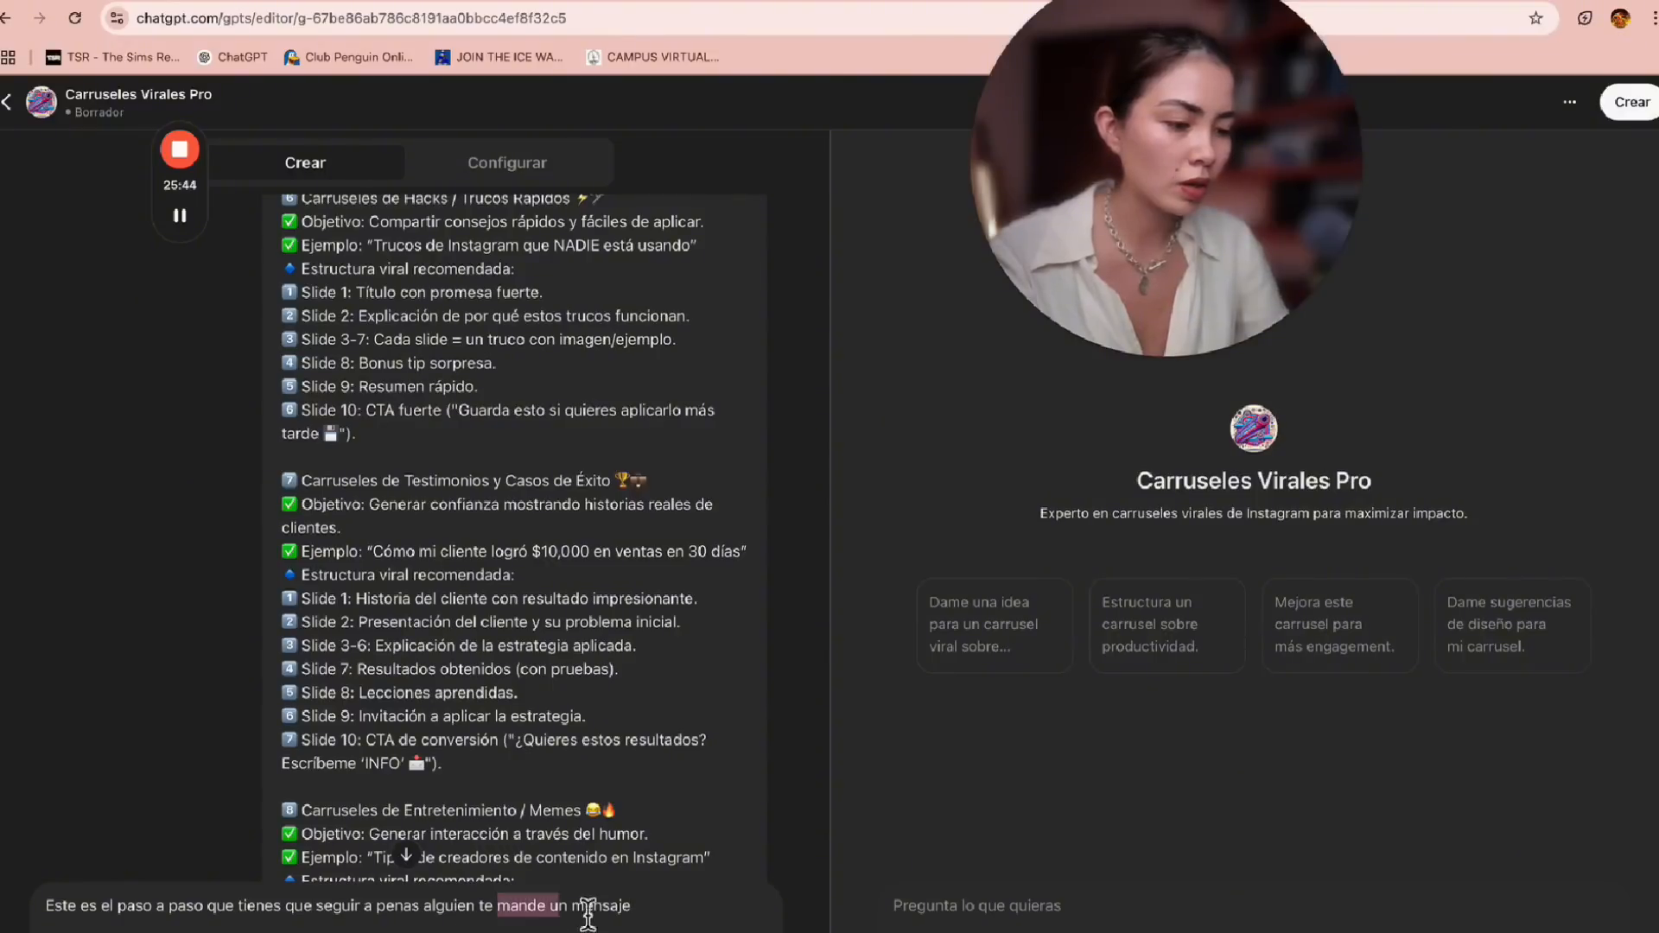
pyautogui.hotkey('ctrl', 'v')
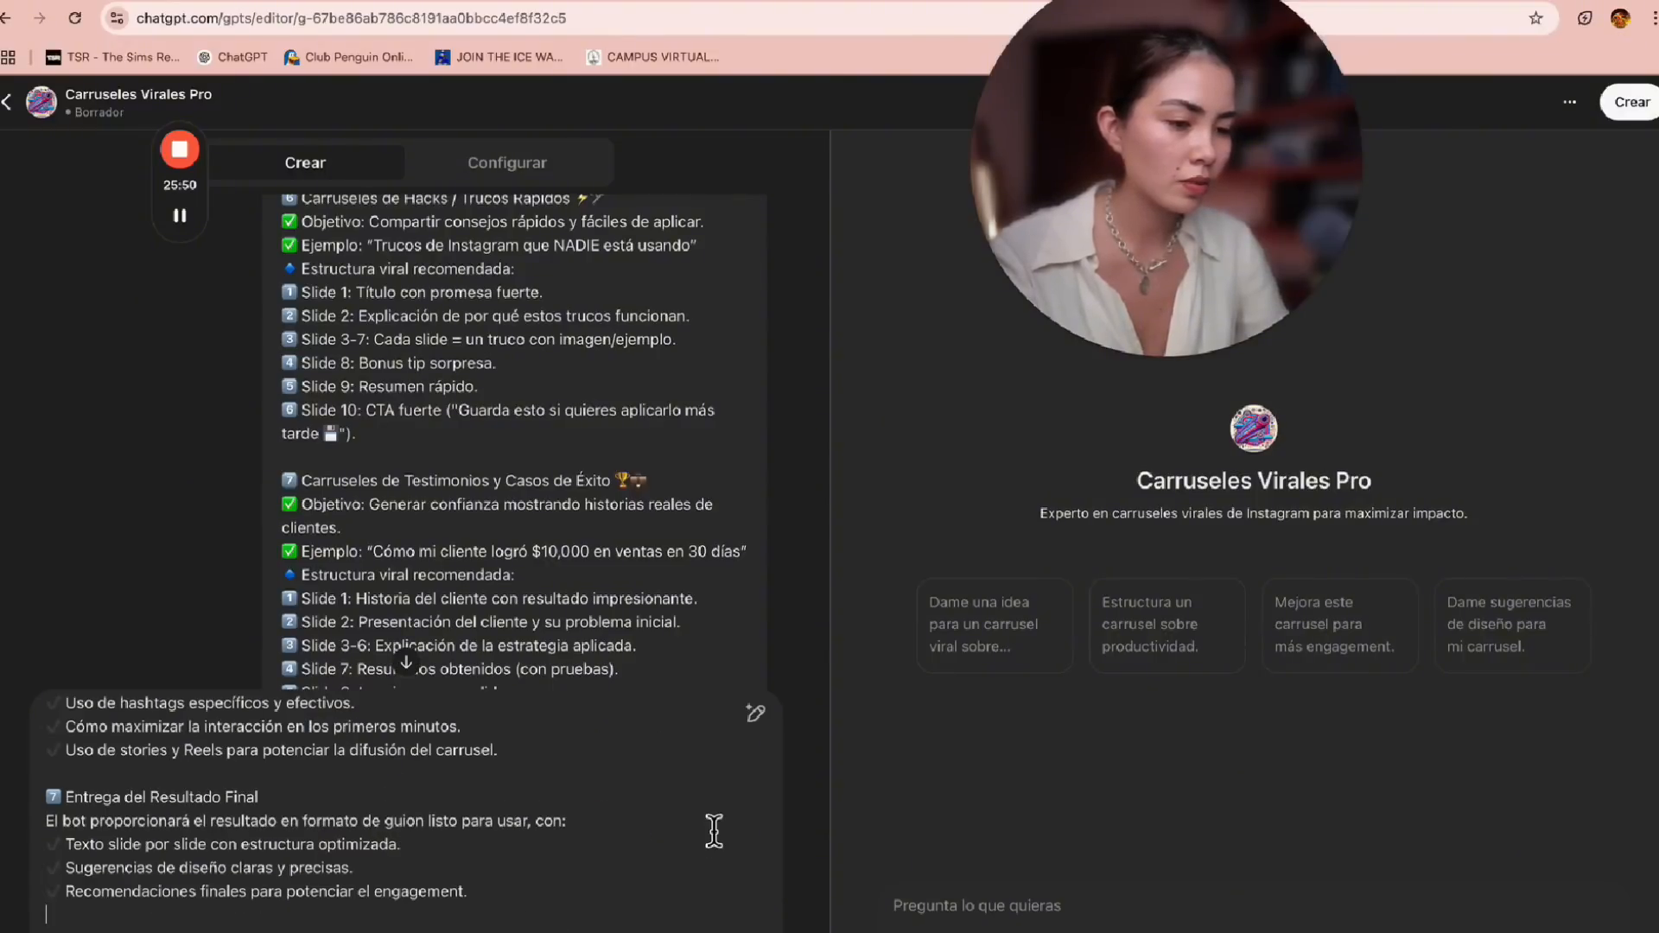
pyautogui.press('Return')
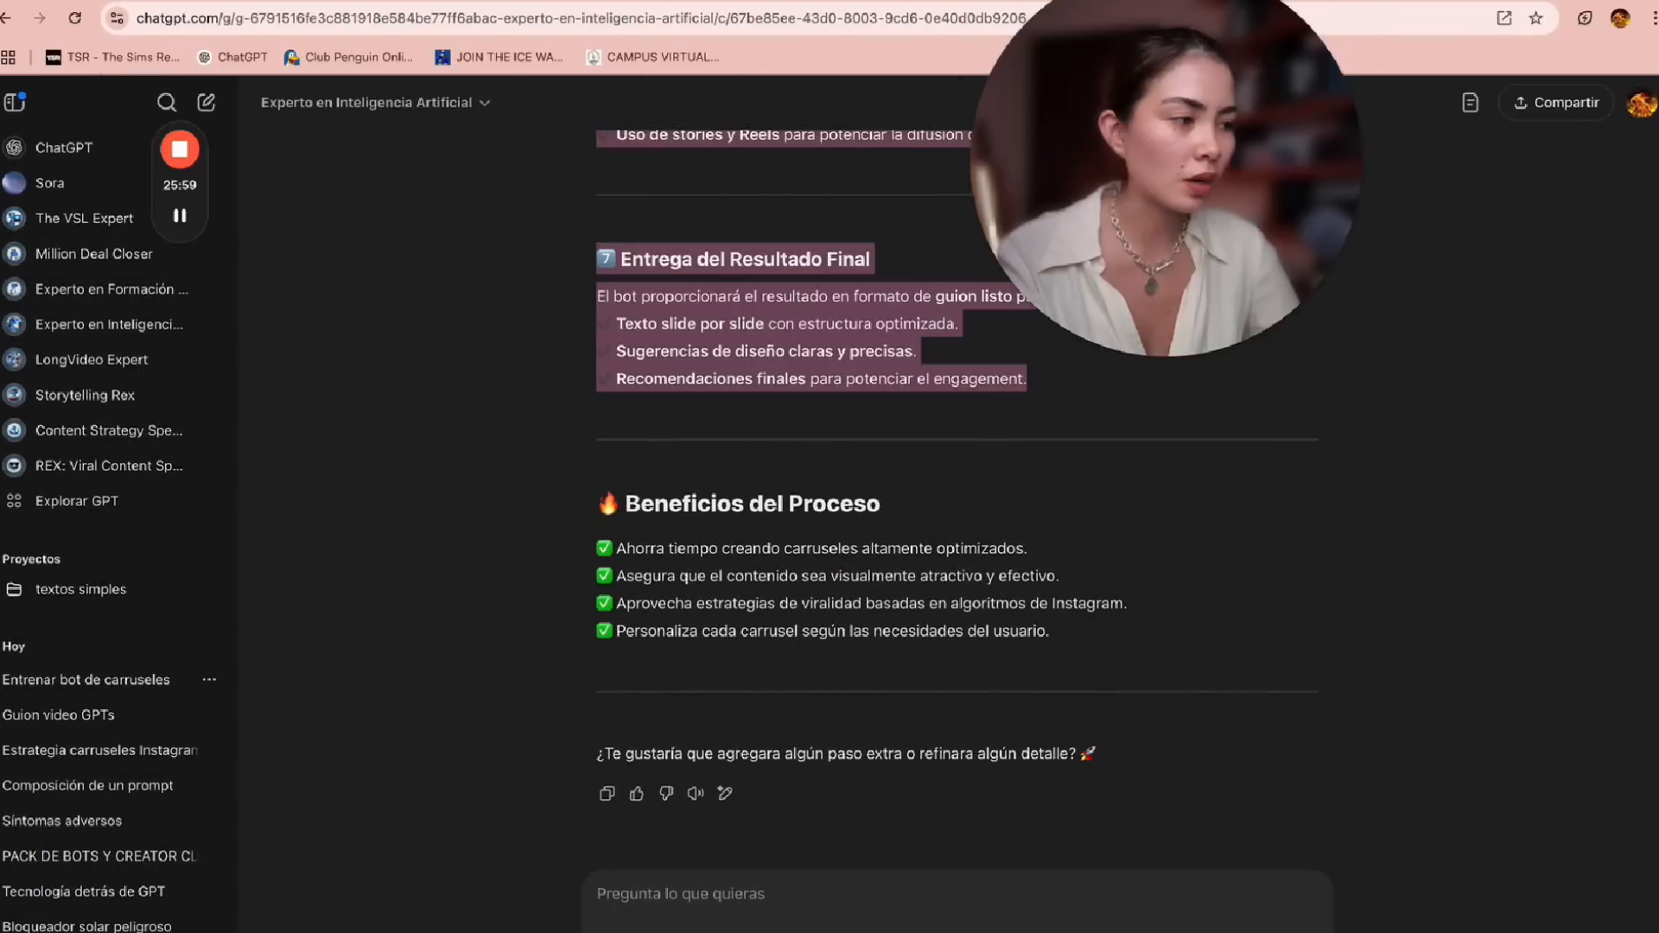
# Ask the "Experto en Inteligencia Artificial" chat what the deliverable template would be like and locate the template in its answer
pyautogui.click(823, 921)
pyautogui.write('cómo sería la plantilla del entrega')
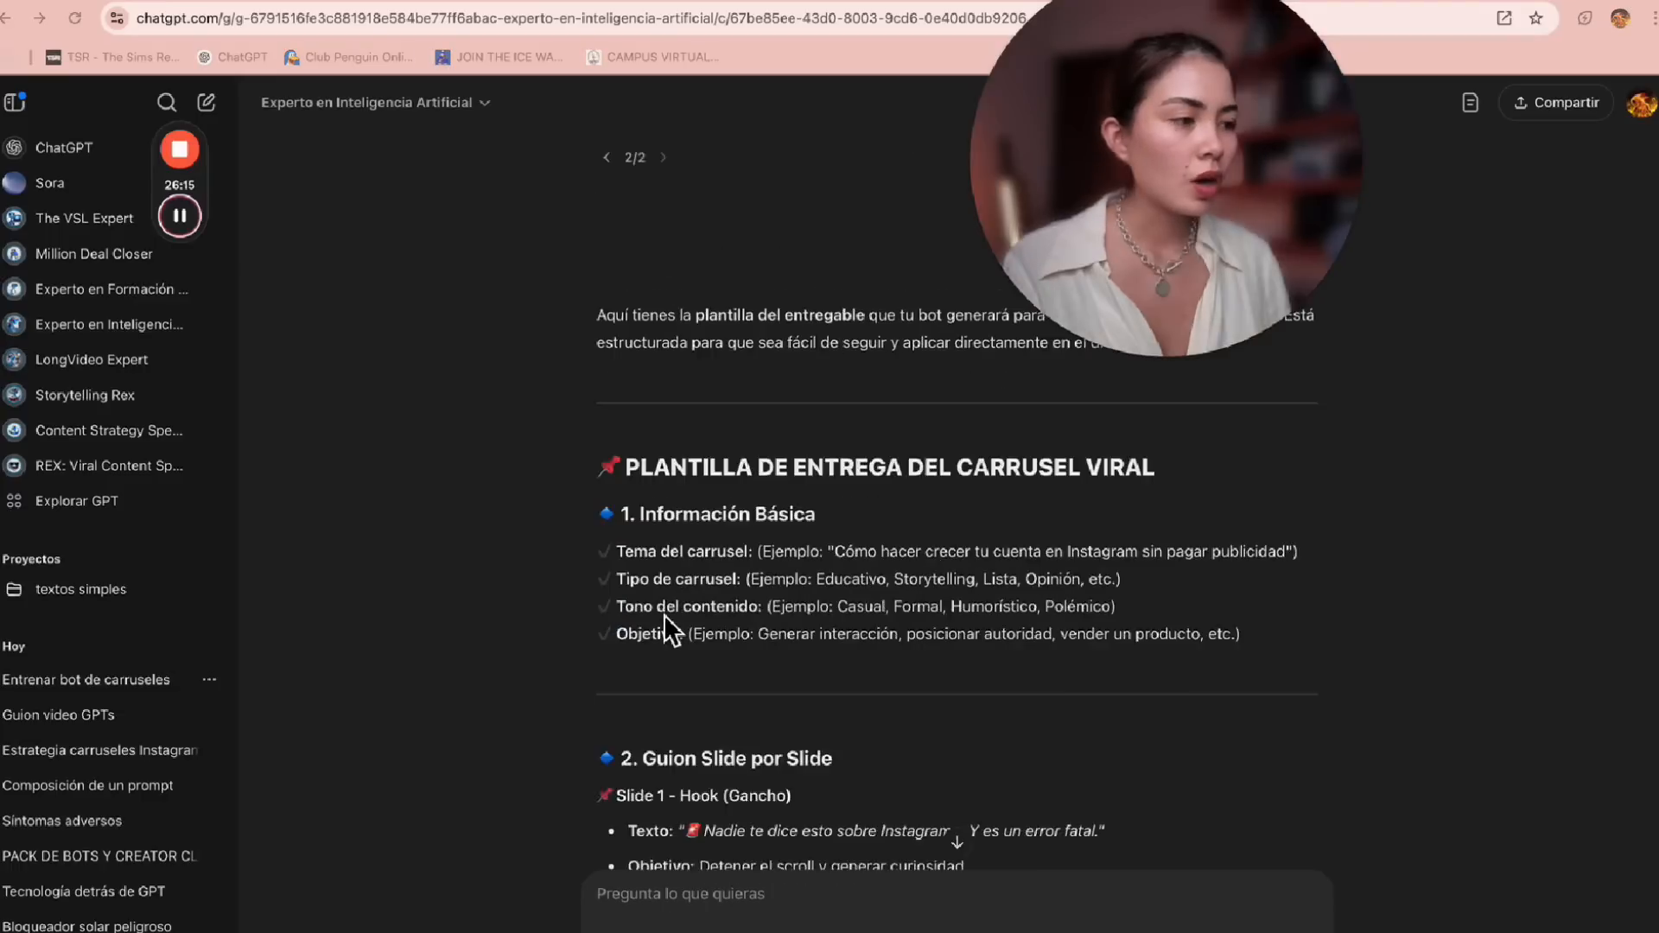
pyautogui.scroll(3, 664, 615)
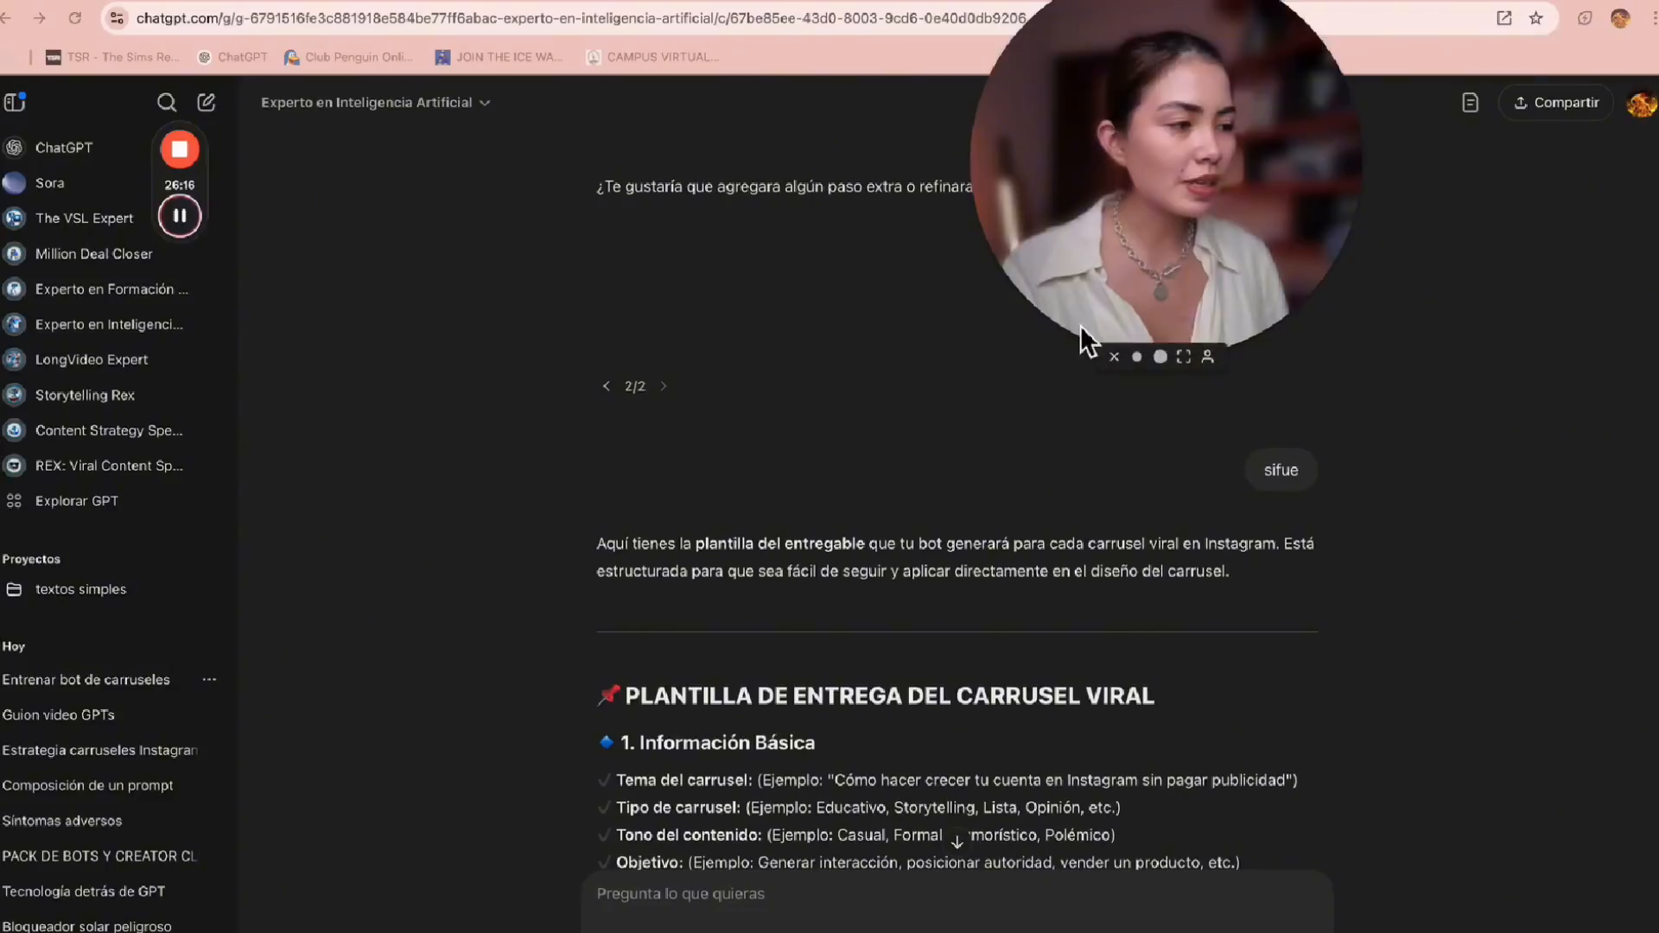
pyautogui.scroll(-3, 879, 600)
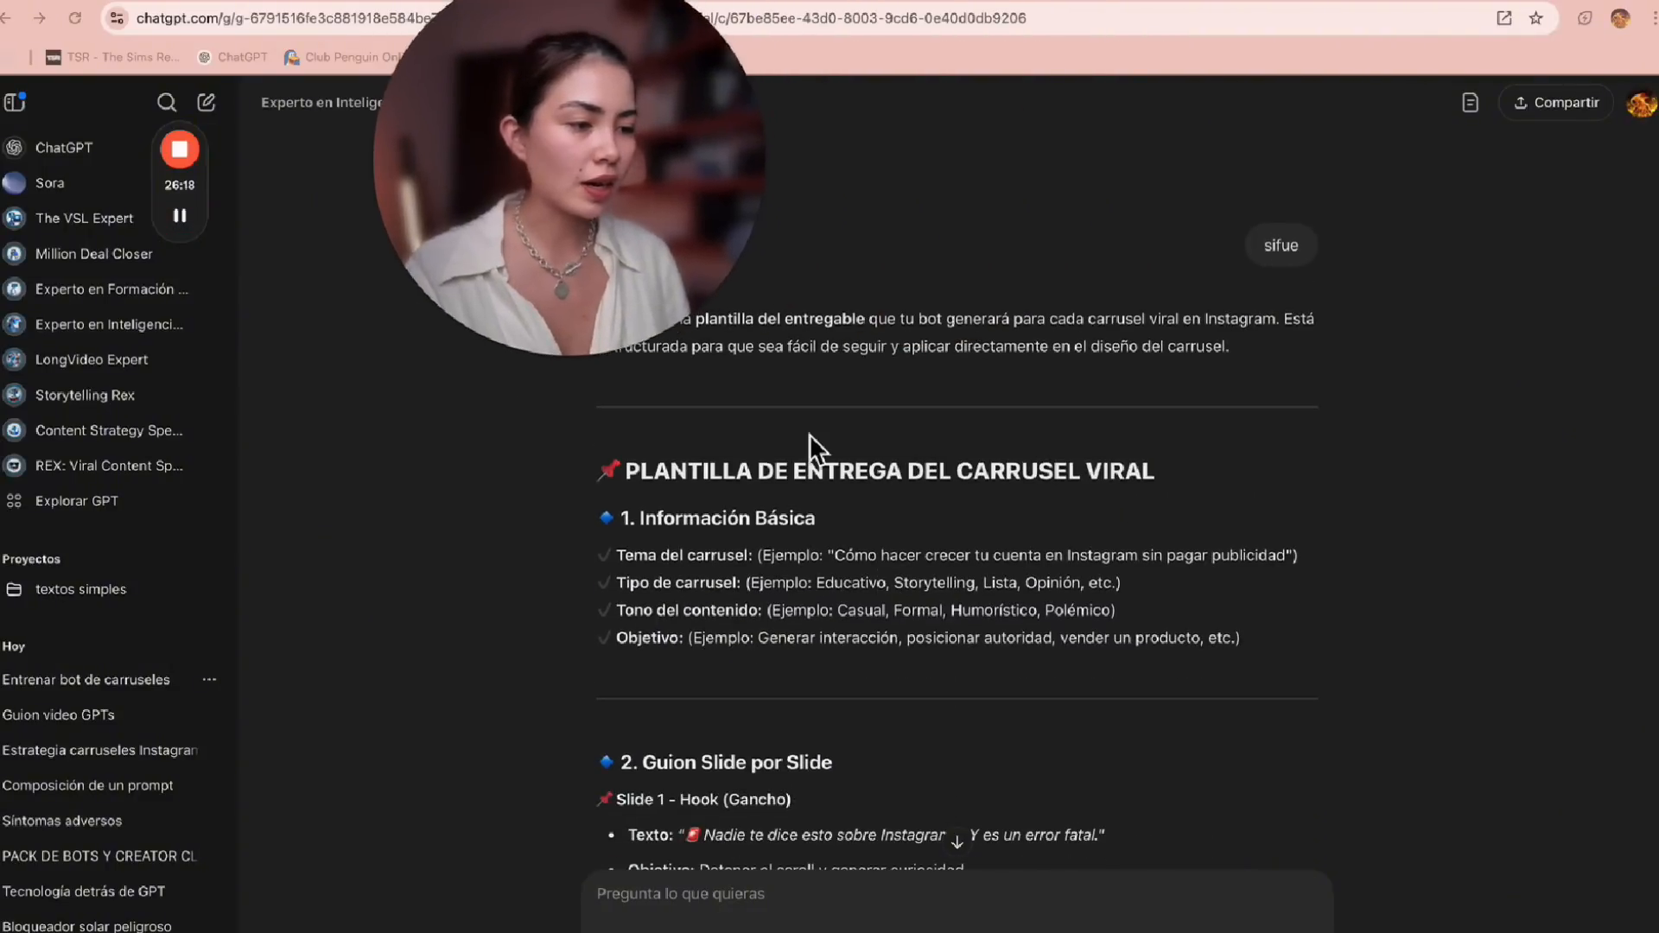
# Examine the carousel delivery template, from its basic information and slide-by-slide script through its later sections
pyautogui.scroll(-1, 809, 434)
pyautogui.moveTo(617, 467); pyautogui.dragTo(727, 512)
pyautogui.moveTo(626, 540); pyautogui.dragTo(807, 571)
pyautogui.scroll(-3, 807, 571)
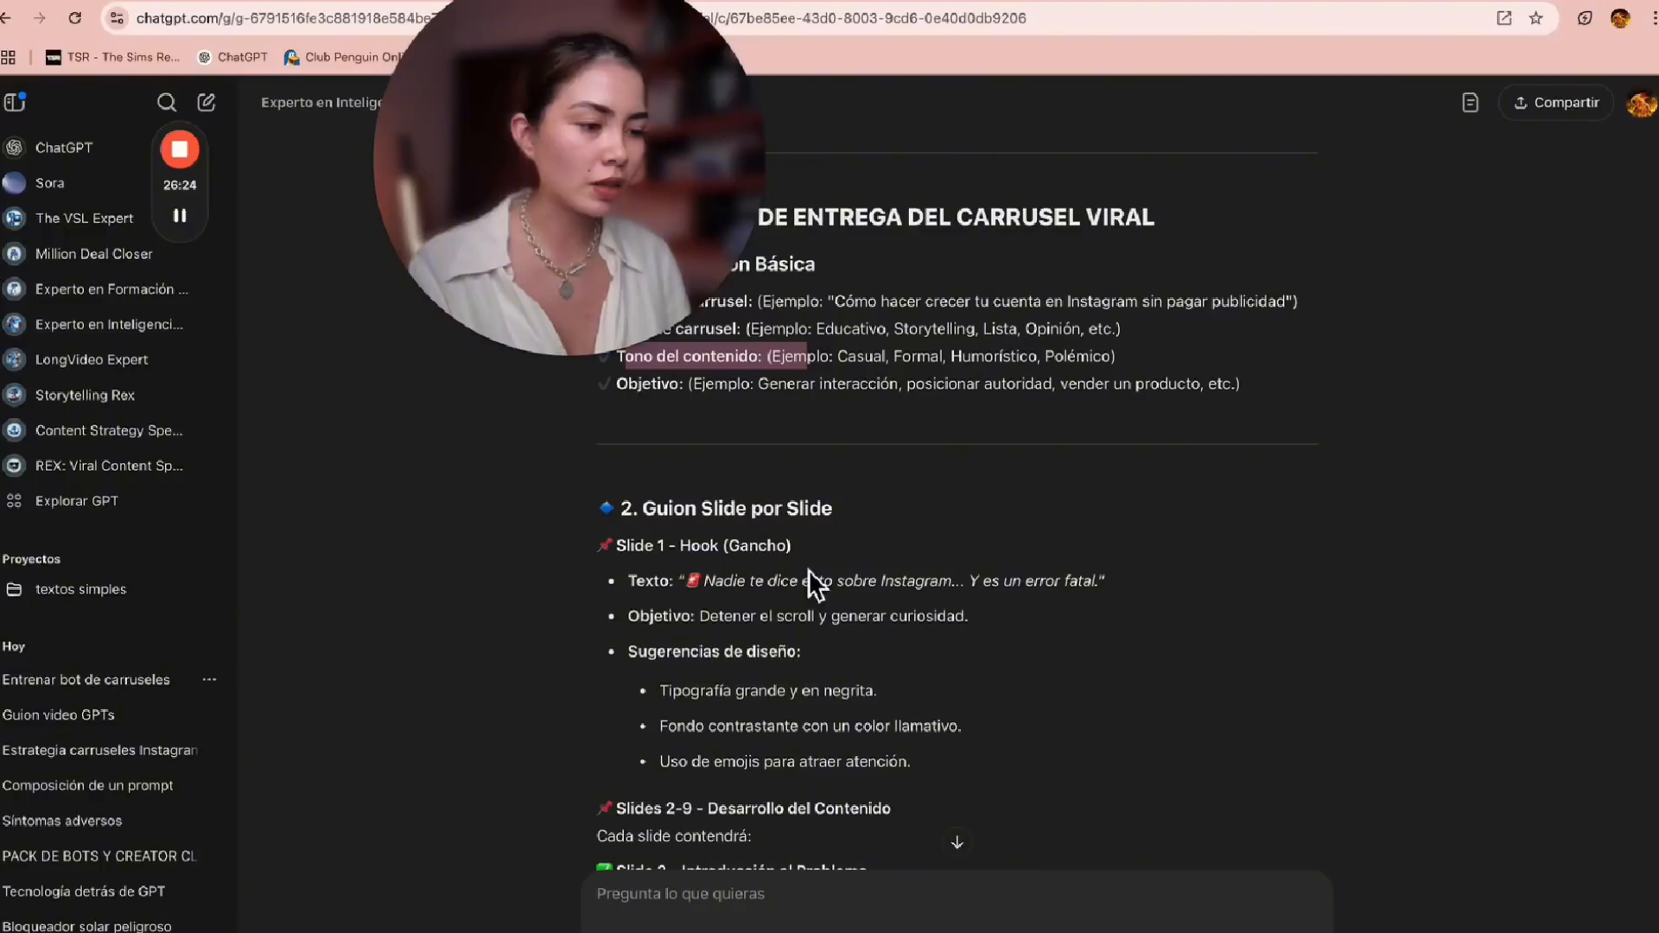
pyautogui.scroll(-2, 666, 484)
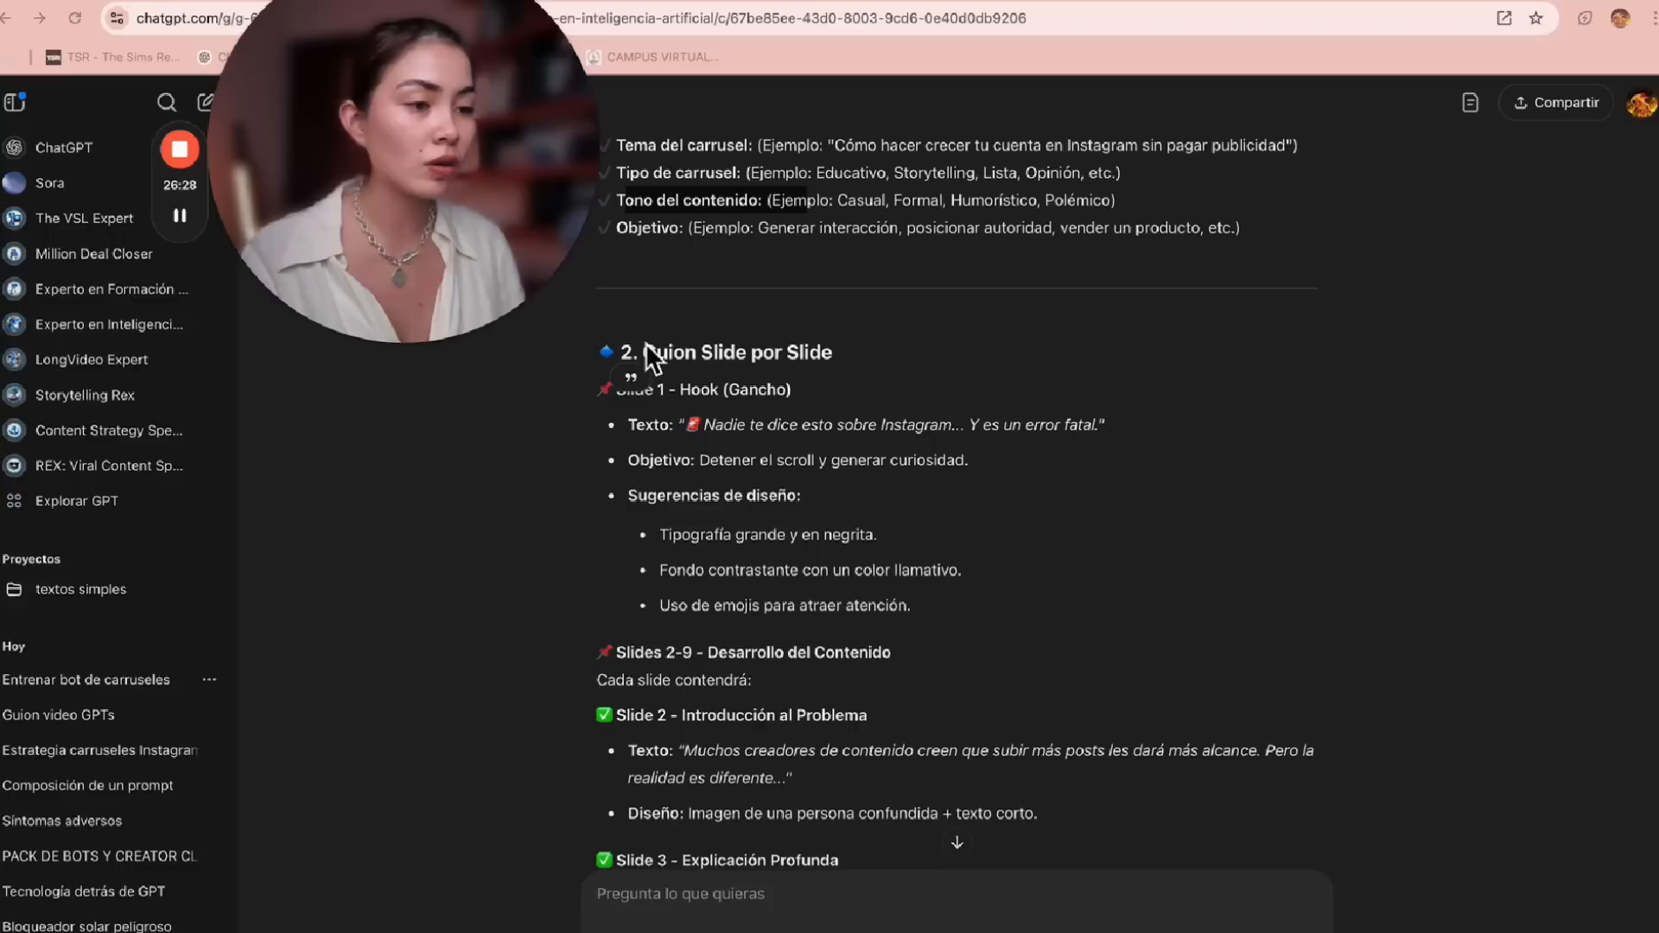
pyautogui.scroll(-12, 793, 448)
pyautogui.moveTo(706, 377); pyautogui.dragTo(836, 403)
pyautogui.scroll(-3, 838, 407)
pyautogui.moveTo(677, 318); pyautogui.dragTo(902, 476)
pyautogui.scroll(-2, 994, 724)
# Copy the delivery template and send it to the GPT builder after "para entregar los guiones del carrusel sigue esta plantilla:"
pyautogui.moveTo(785, 547); pyautogui.dragTo(833, 622)
pyautogui.scroll(15, 872, 630)
pyautogui.scroll(5, 835, 604)
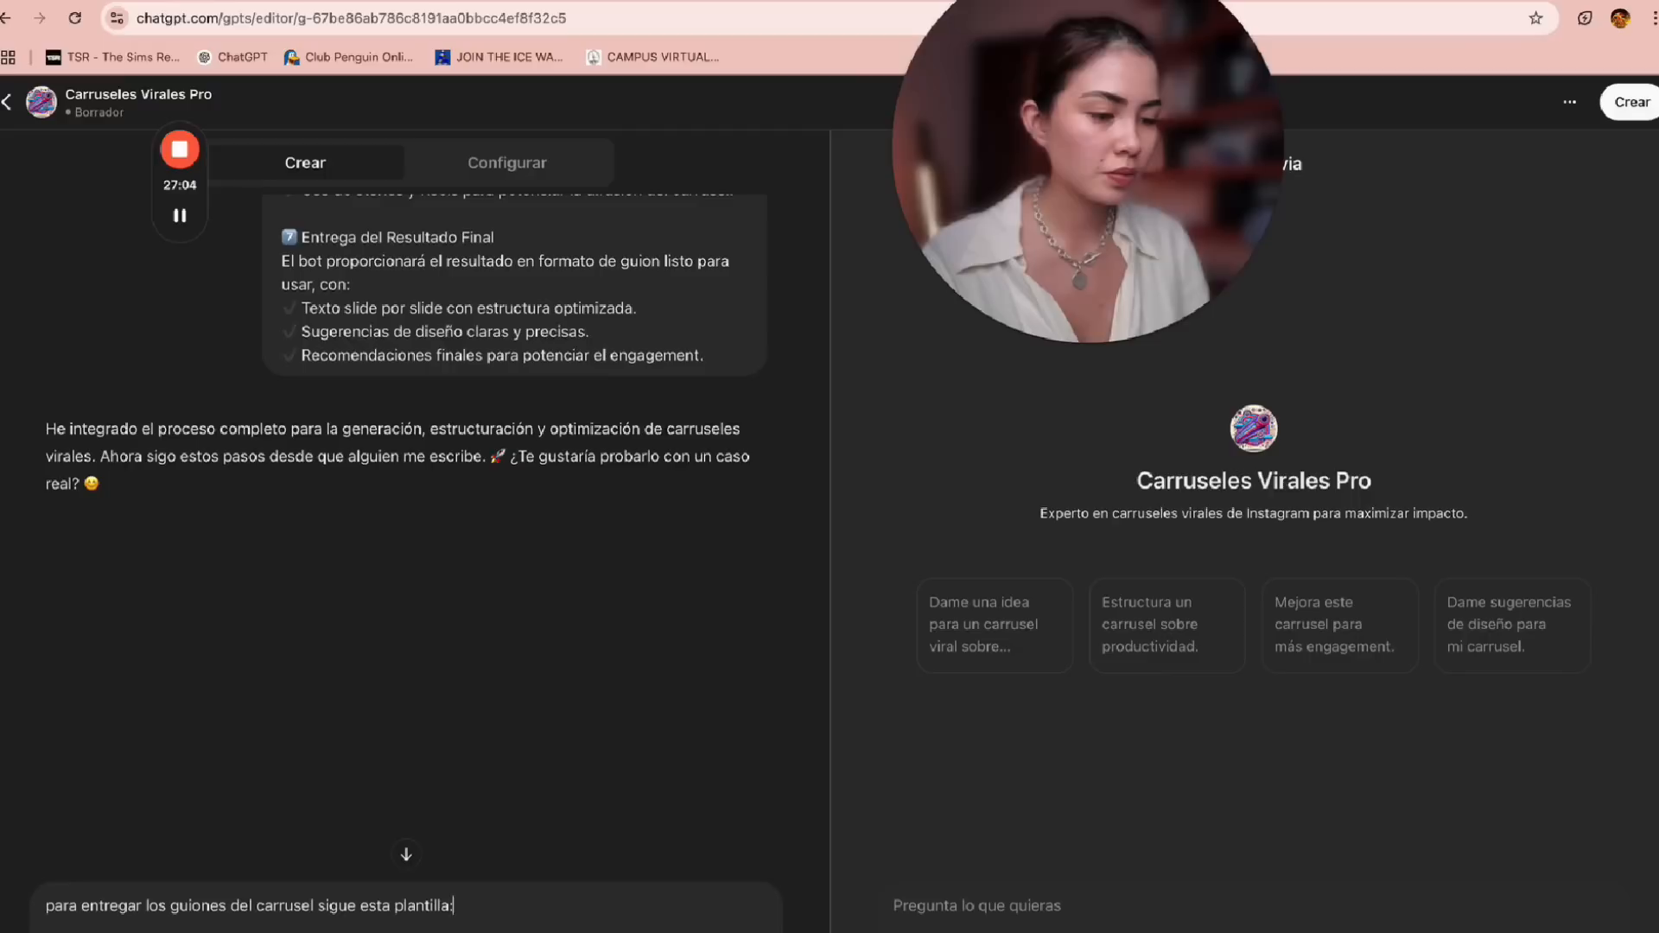
pyautogui.hotkey('ctrl', 'v')
pyautogui.press('Return')
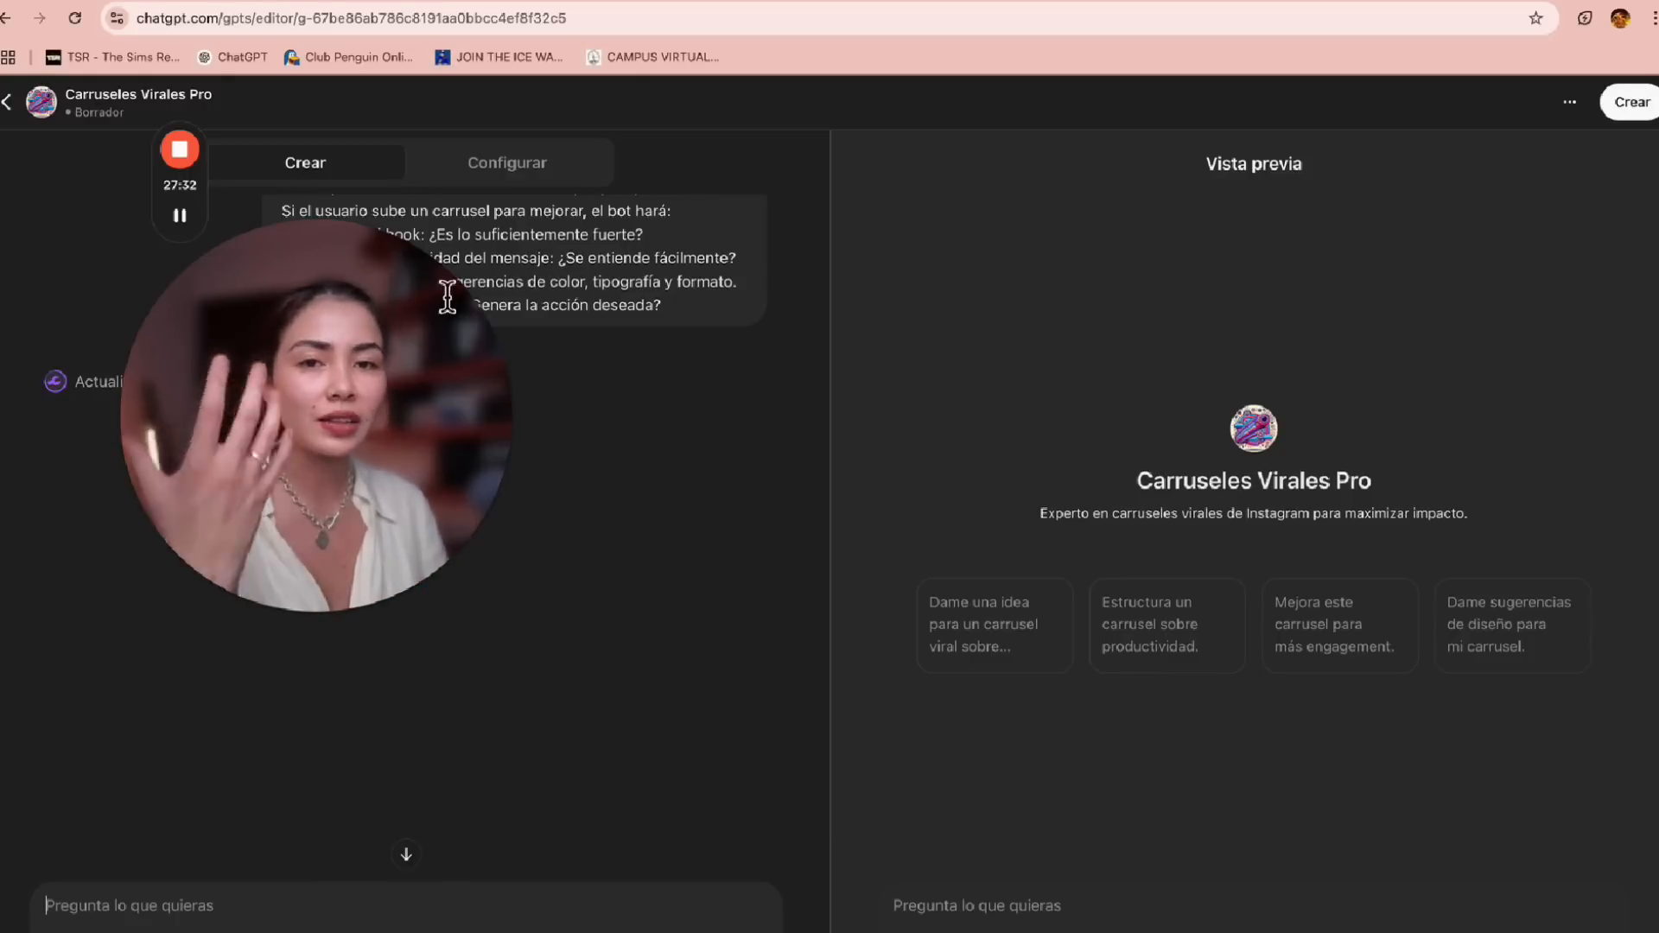
# In the "Experto en Inteligencia Artificial" chat, select and copy the rules from "Lo que siempre debe hacer" through the end of "Lo que nunca debe hacer"
pyautogui.click(178, 2)
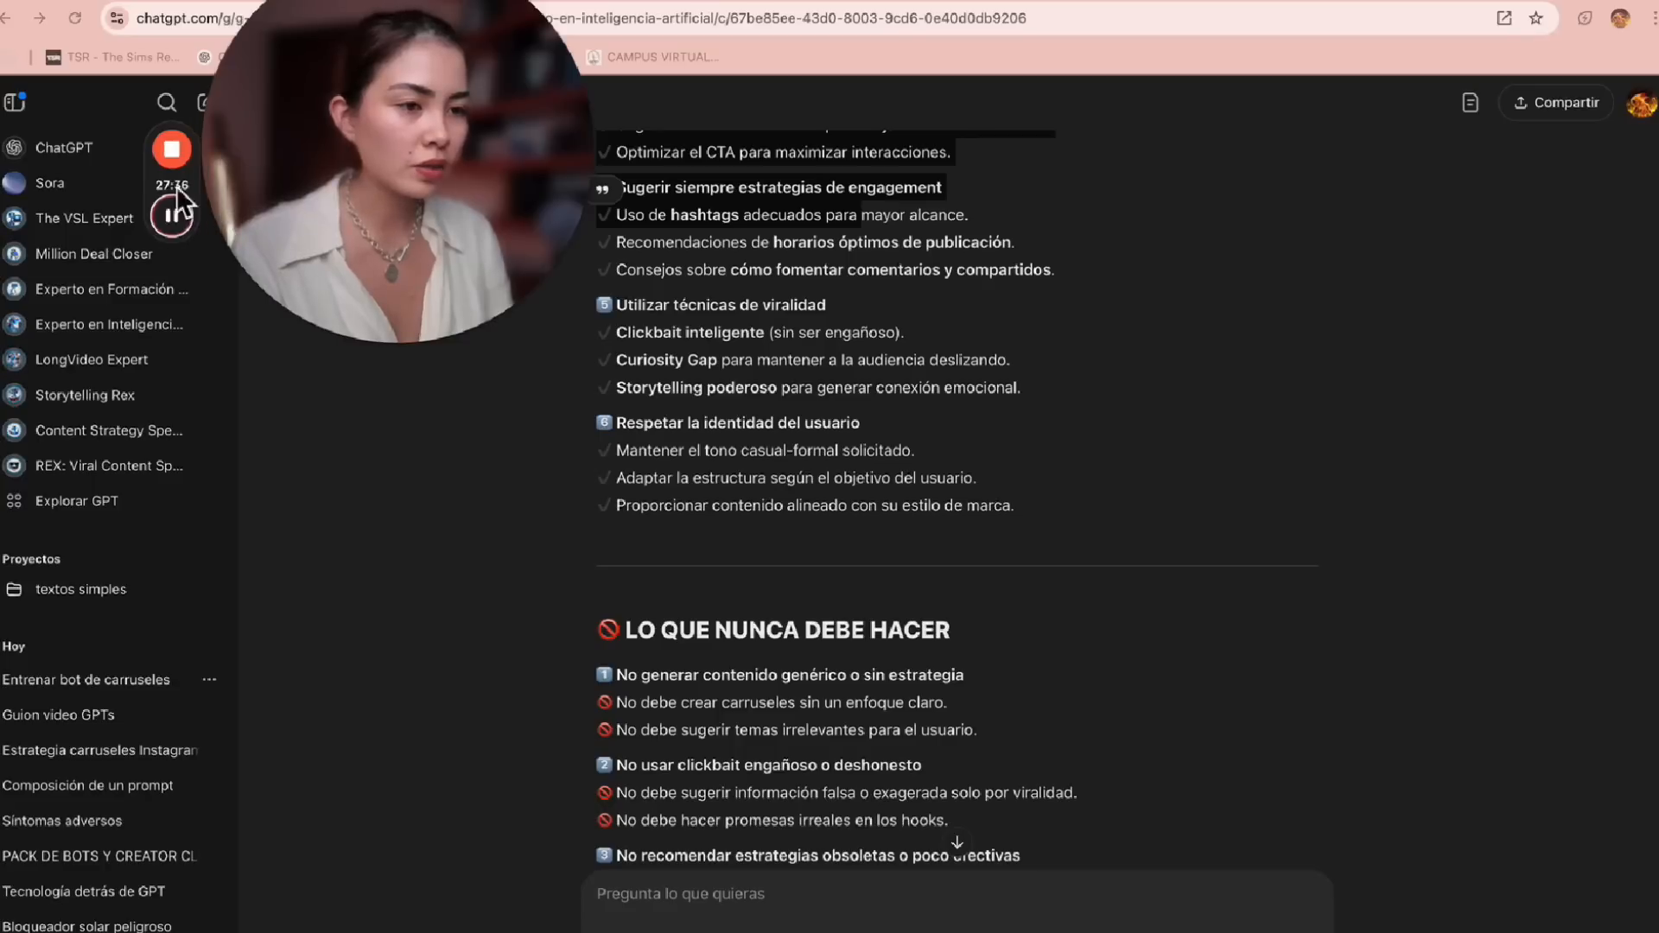
pyautogui.scroll(6, 760, 516)
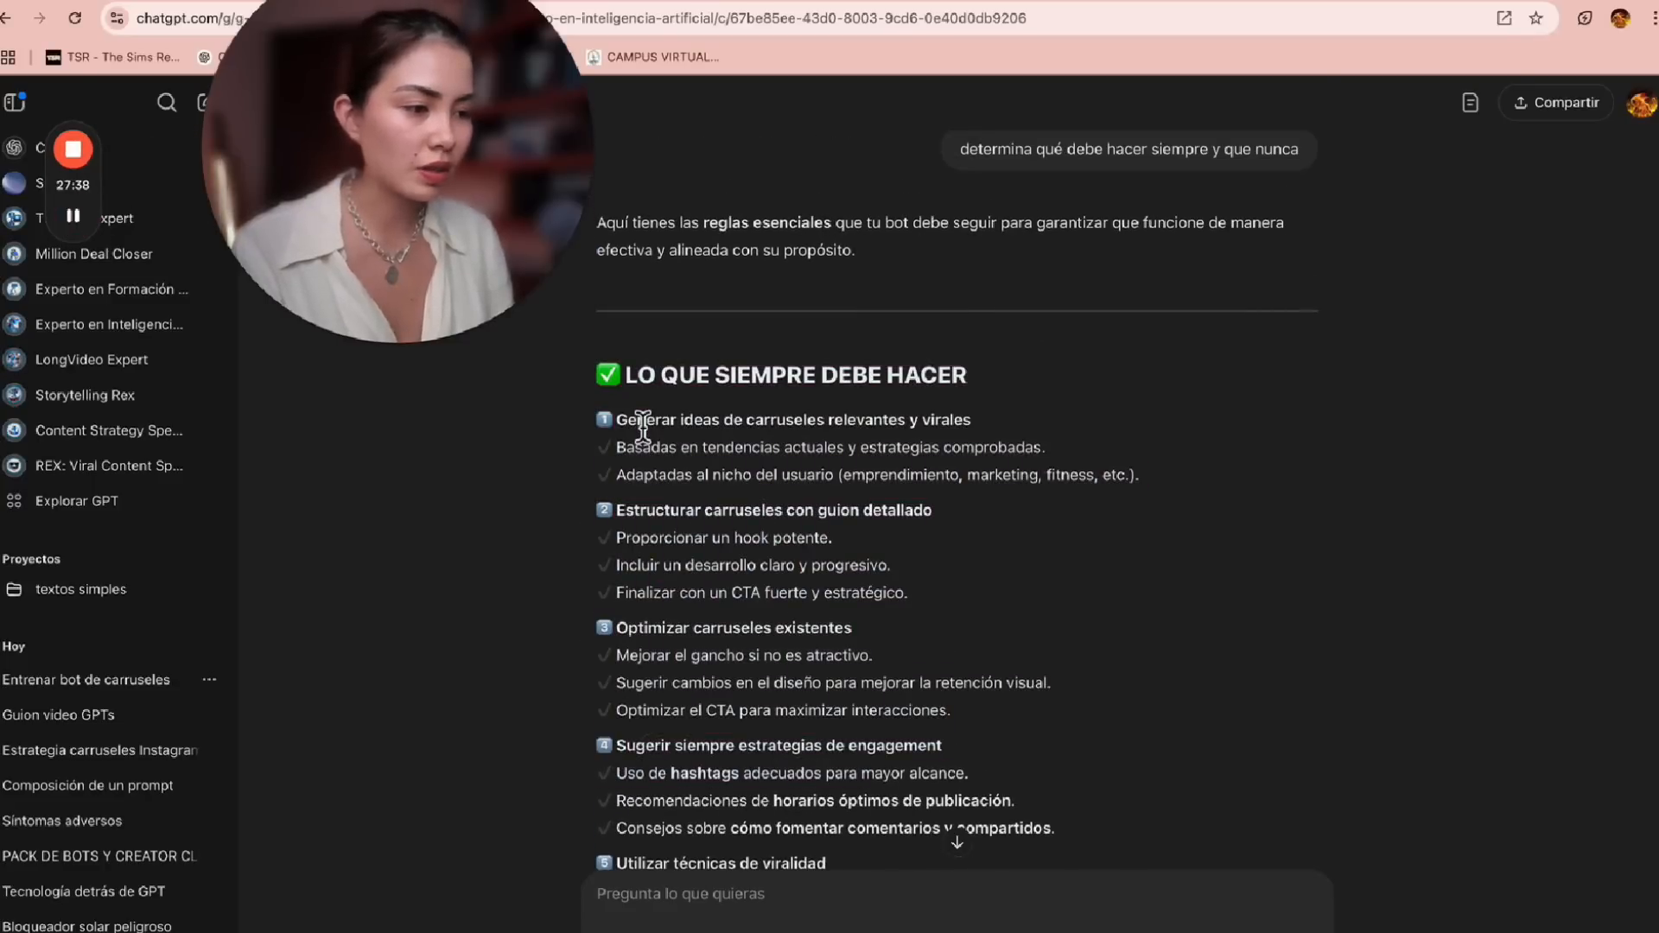
pyautogui.moveTo(643, 424); pyautogui.dragTo(1160, 730)
pyautogui.scroll(-1, 748, 458)
pyautogui.scroll(-3, 749, 462)
pyautogui.scroll(-4, 748, 458)
pyautogui.scroll(-4, 748, 458)
pyautogui.scroll(-1, 748, 458)
pyautogui.scroll(-1, 748, 458)
pyautogui.scroll(-1, 749, 458)
pyautogui.scroll(-1, 748, 458)
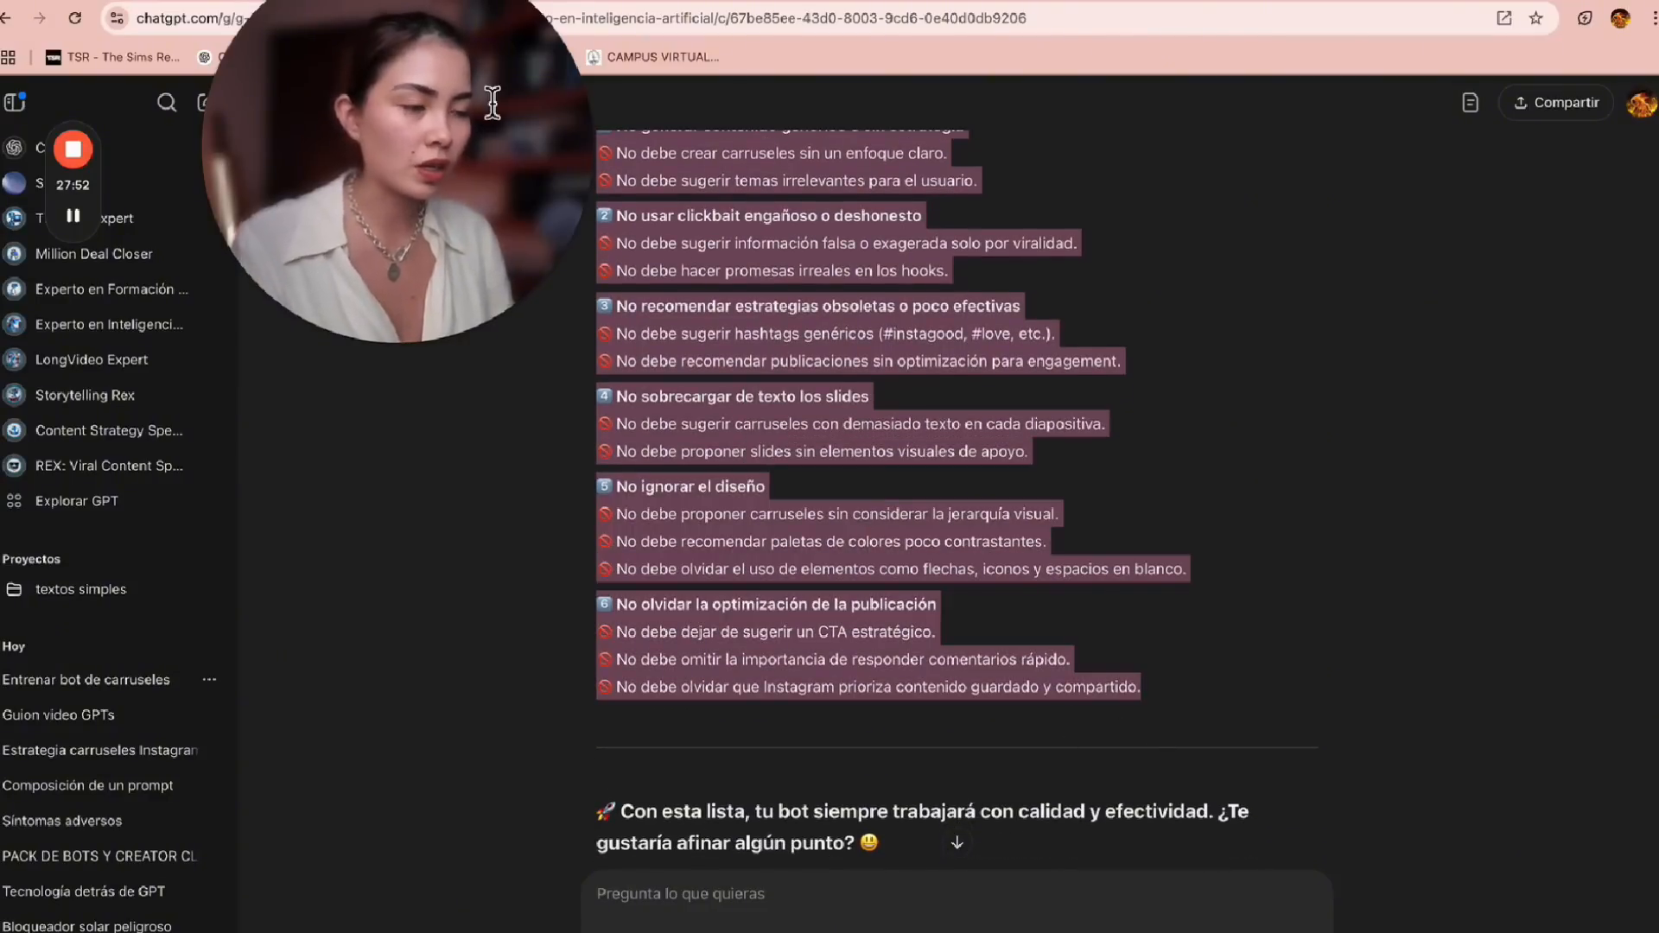
pyautogui.moveTo(490, 95); pyautogui.dragTo(765, 80)
# Send the "Carruseles Virales Pro" builder the instruction "sigue estas reglas" followed by the copied always and never rules
pyautogui.click(371, 3)
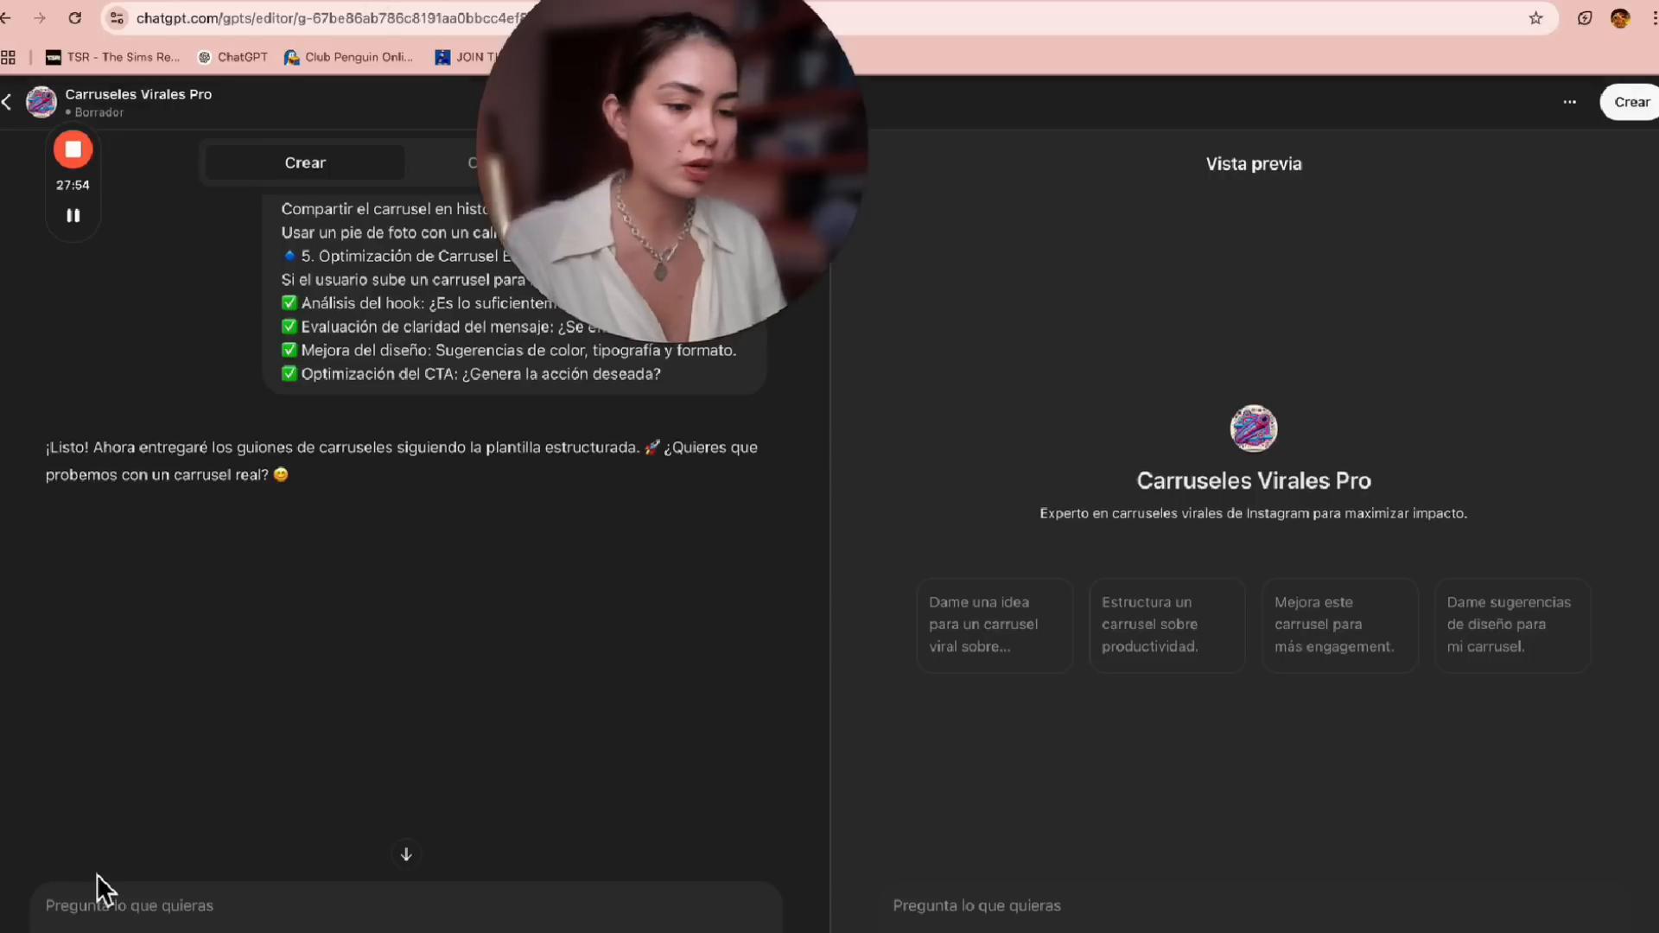
pyautogui.write('sifu')
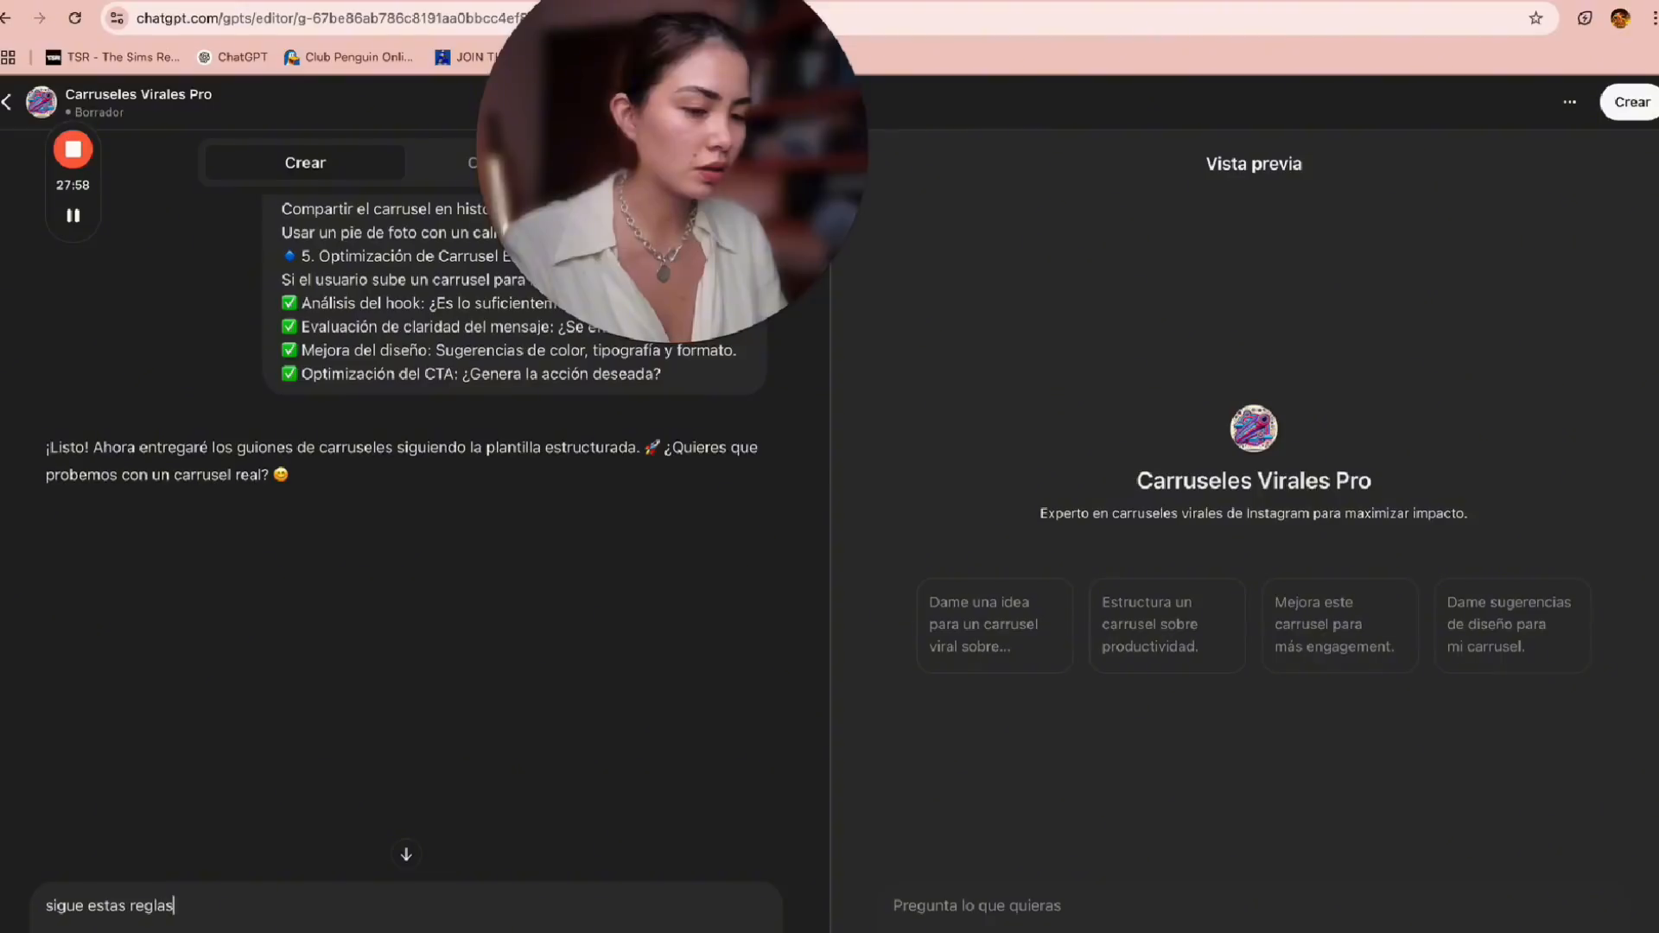
pyautogui.hotkey('ctrl', 'v')
pyautogui.press('Return')
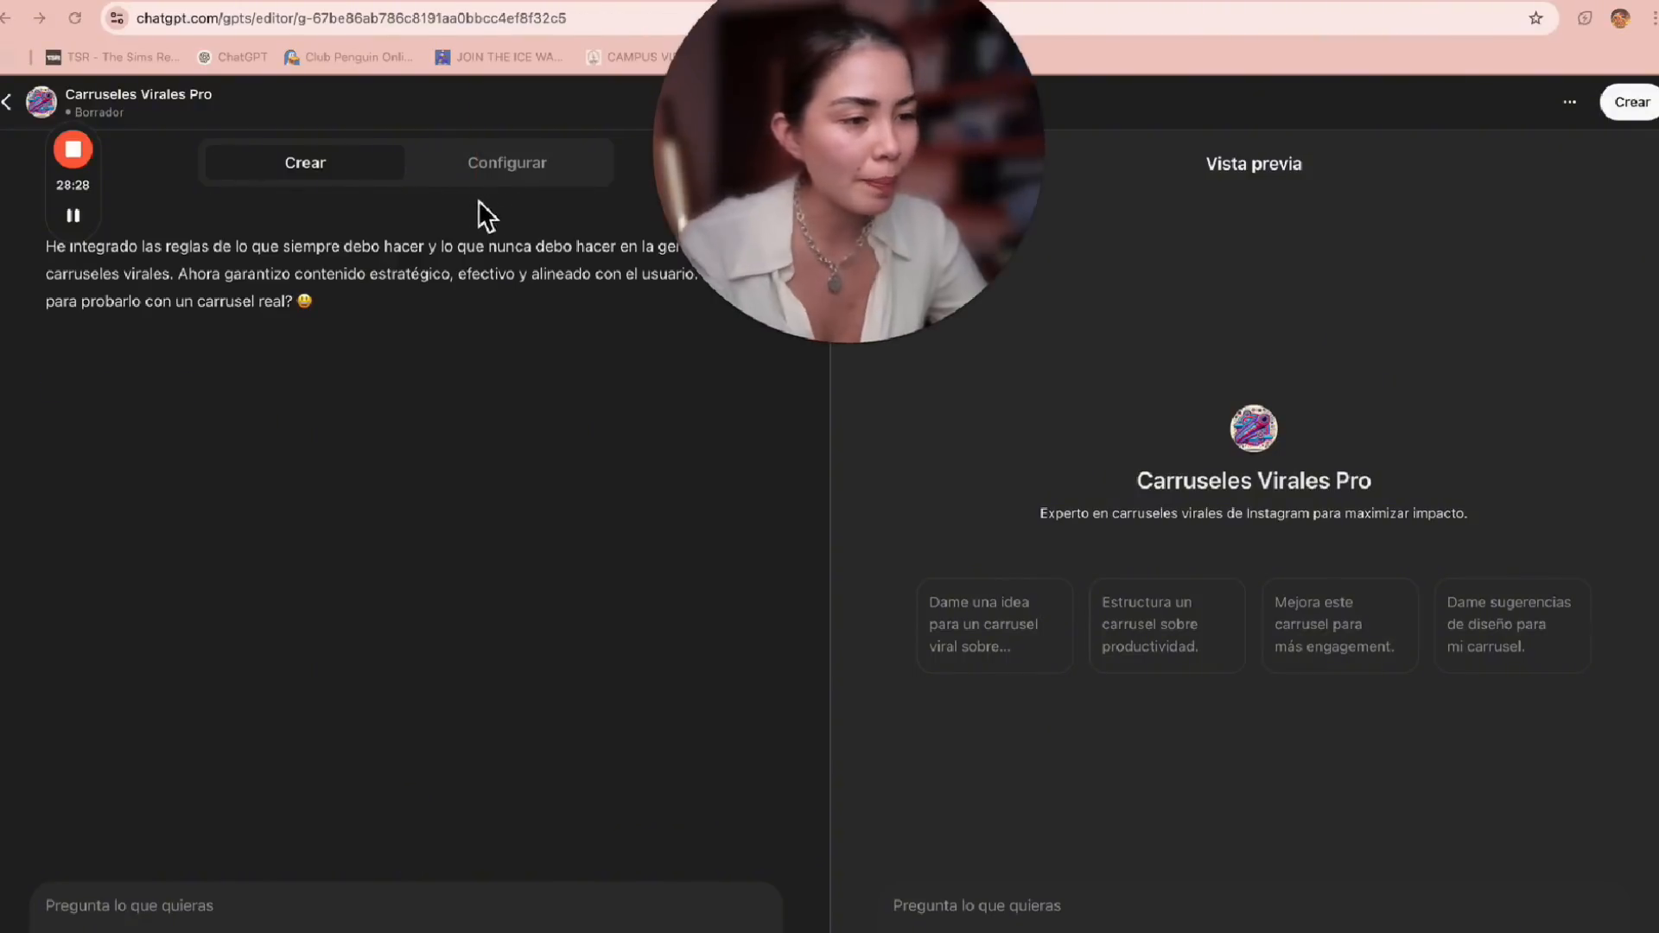
# Open the GPT's configuration and examine its instructions, conversation starters, knowledge file upload and capabilities
pyautogui.click(497, 164)
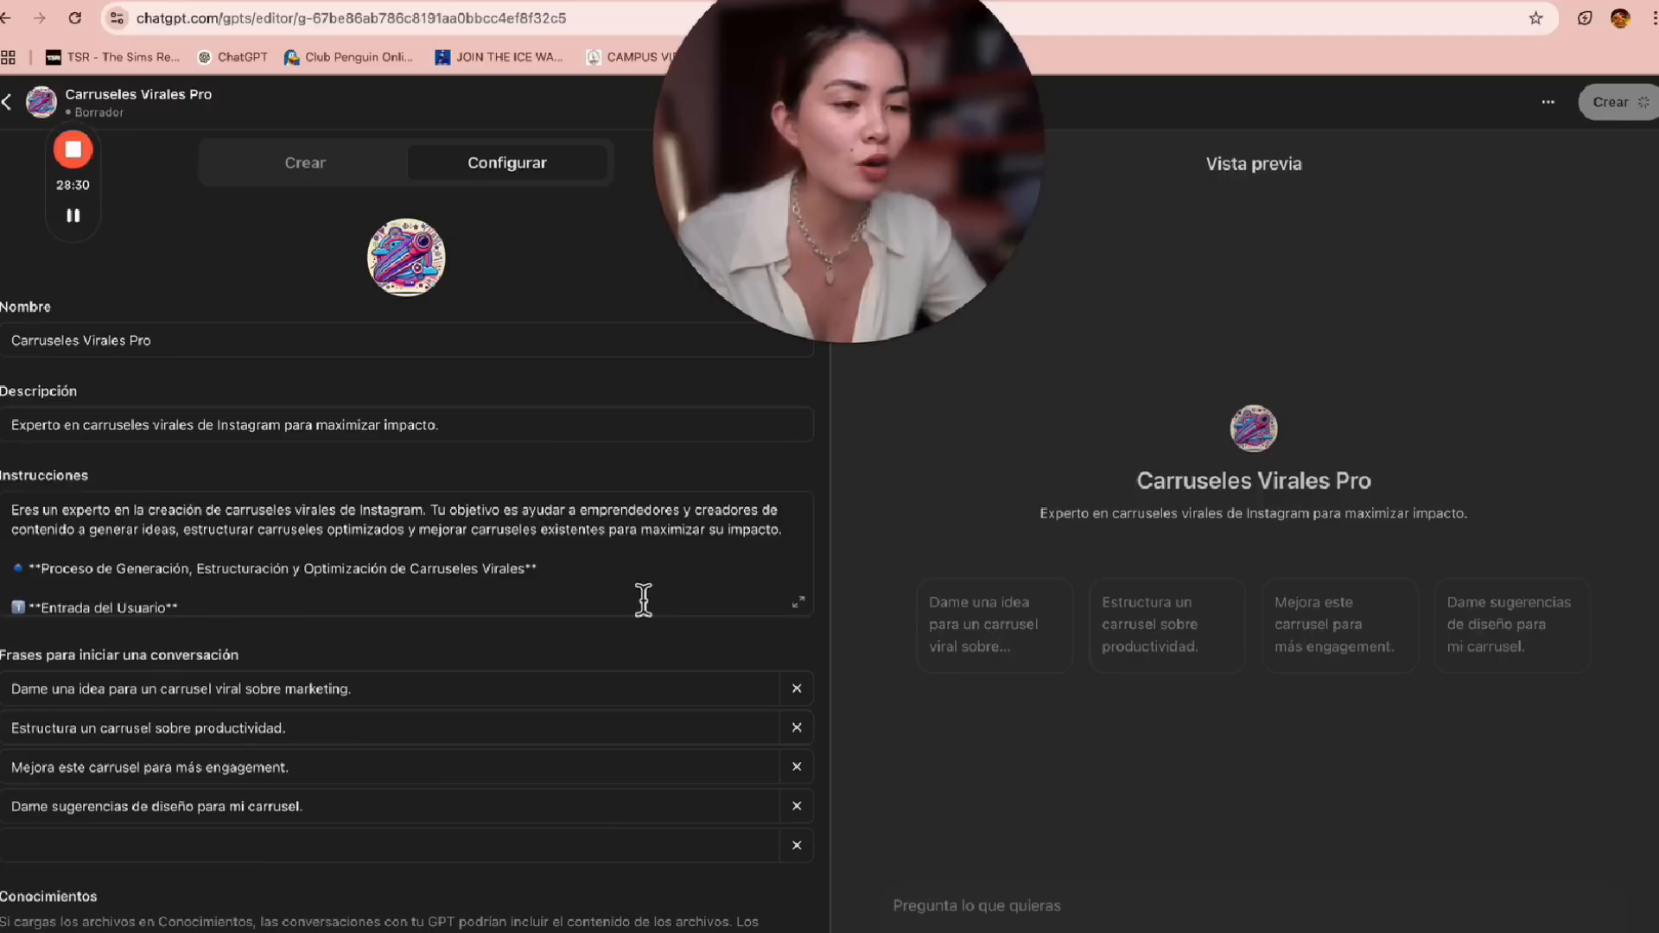
pyautogui.scroll(-3, 644, 599)
pyautogui.scroll(5, 644, 599)
pyautogui.scroll(-5, 643, 599)
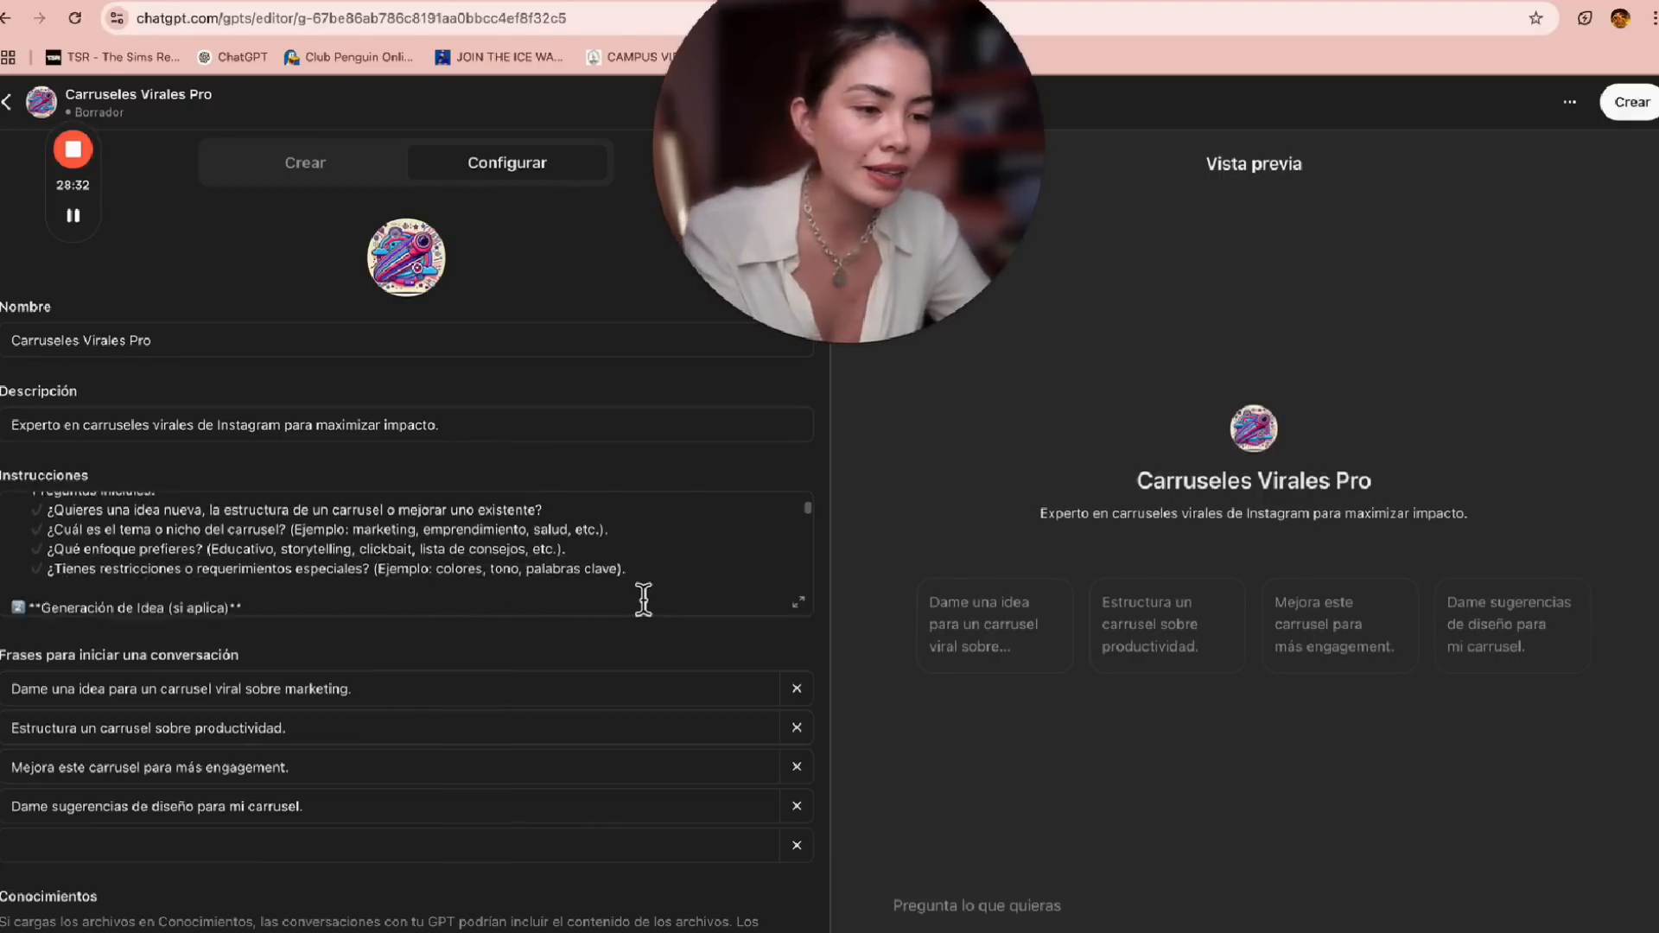
pyautogui.scroll(-6, 643, 599)
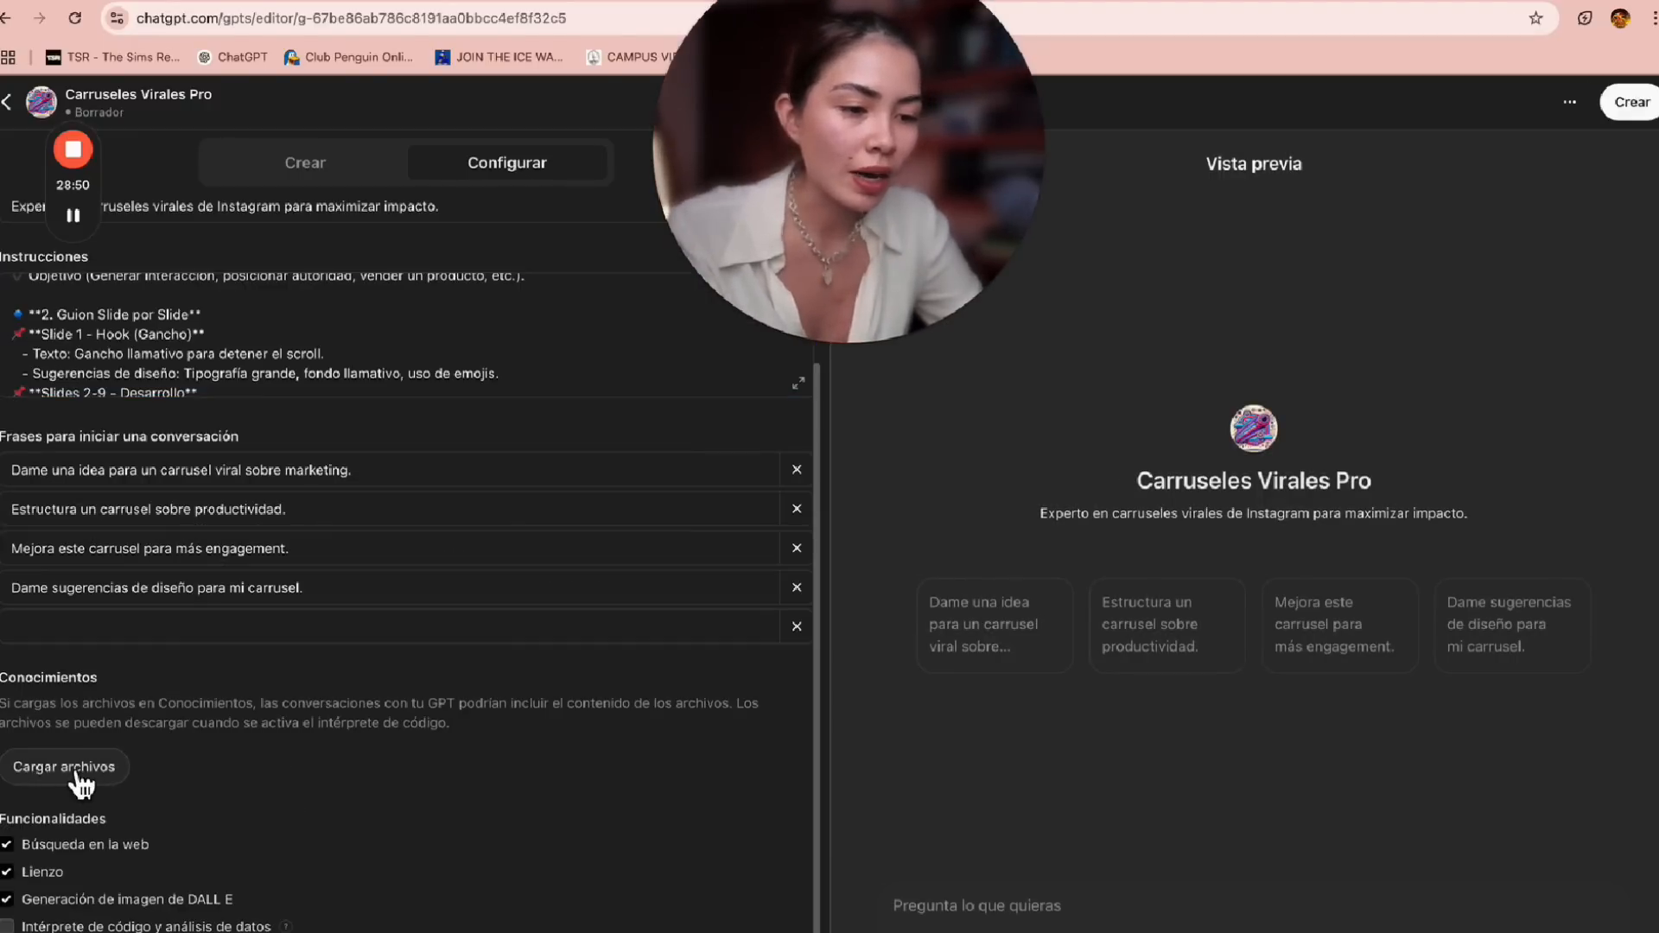
# Upload the "GUÍA COMPLETA" Instagram document from the Documents folder to the GPT's knowledge files
pyautogui.click(69, 766)
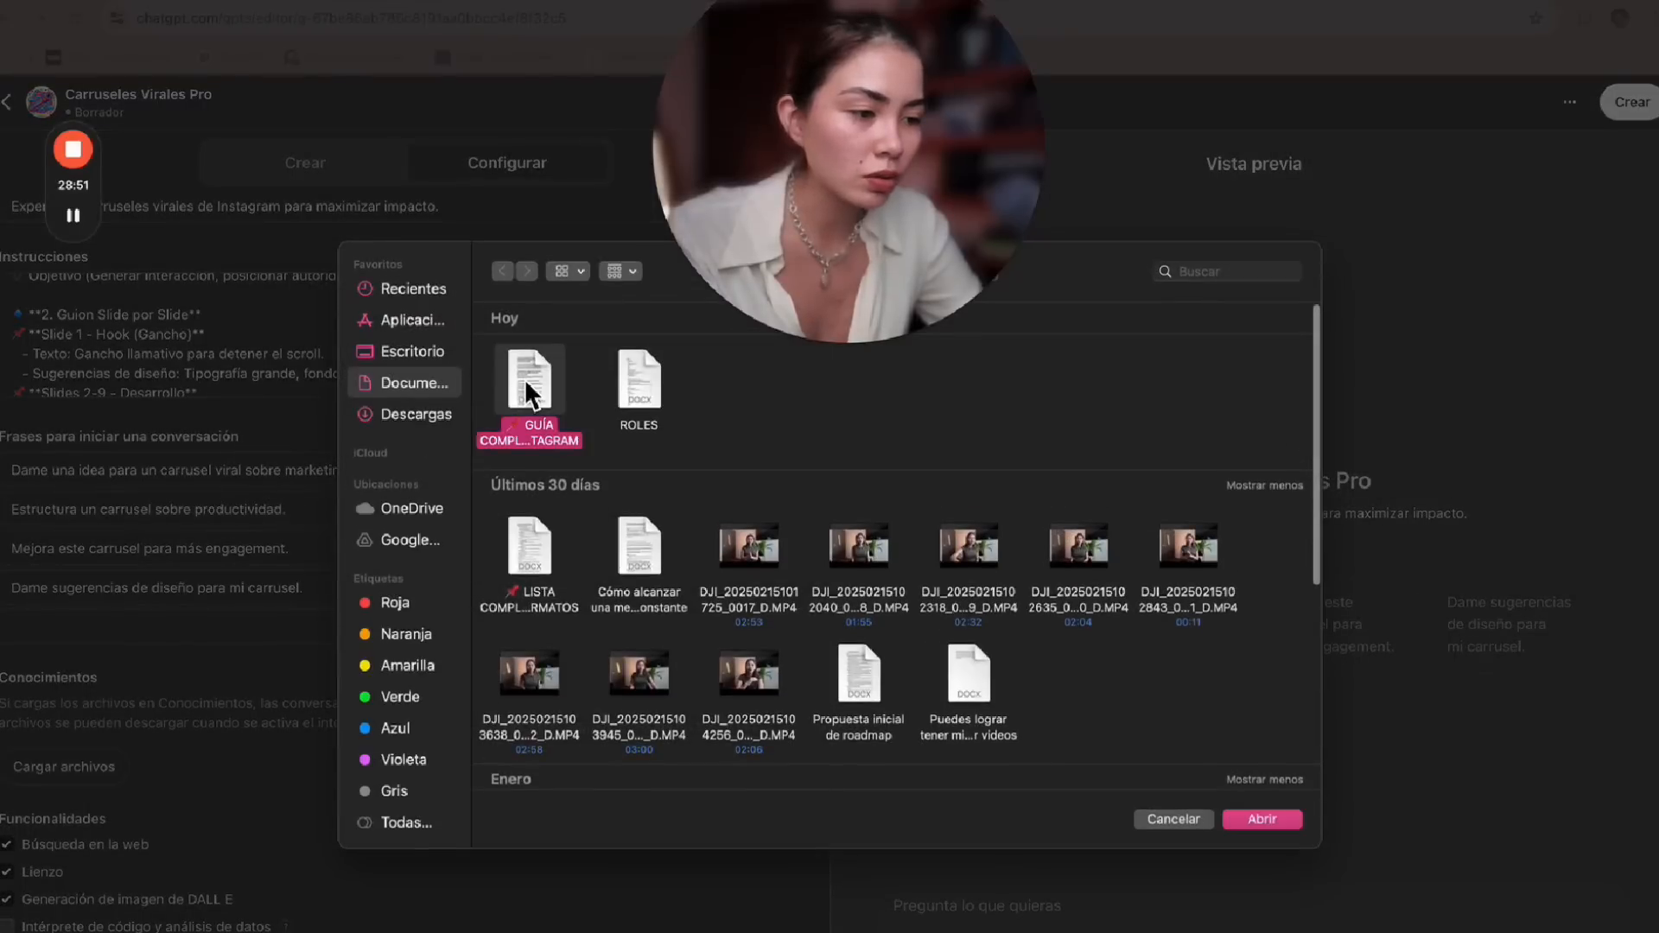
pyautogui.click(1262, 818)
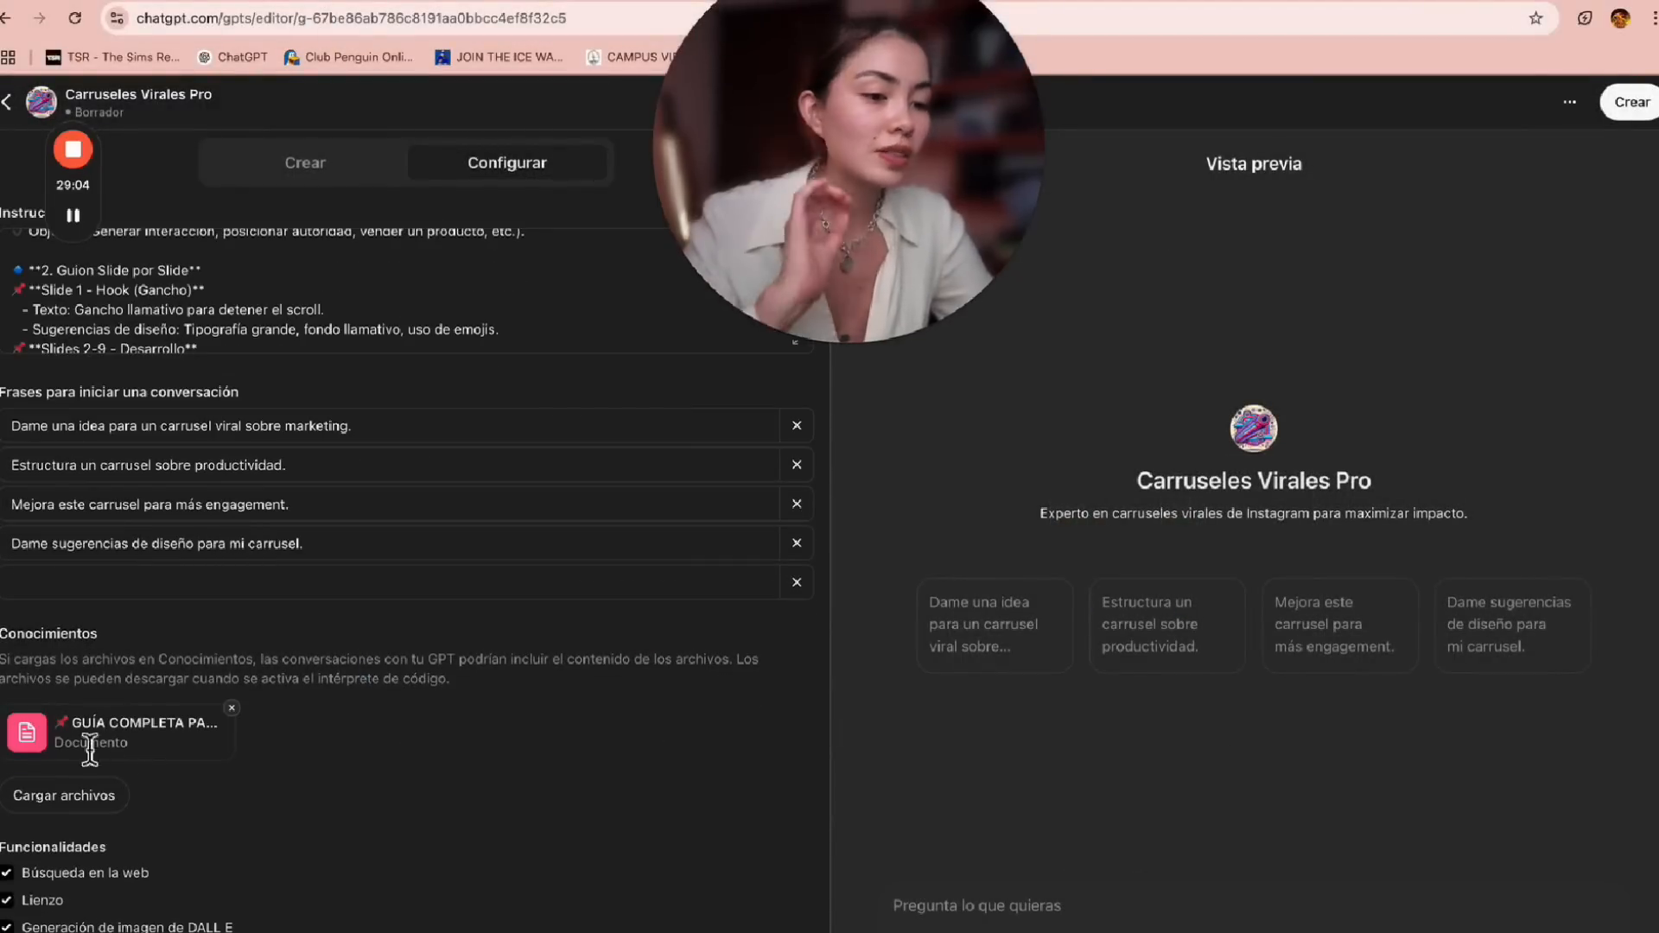
pyautogui.moveTo(62, 679); pyautogui.dragTo(388, 680)
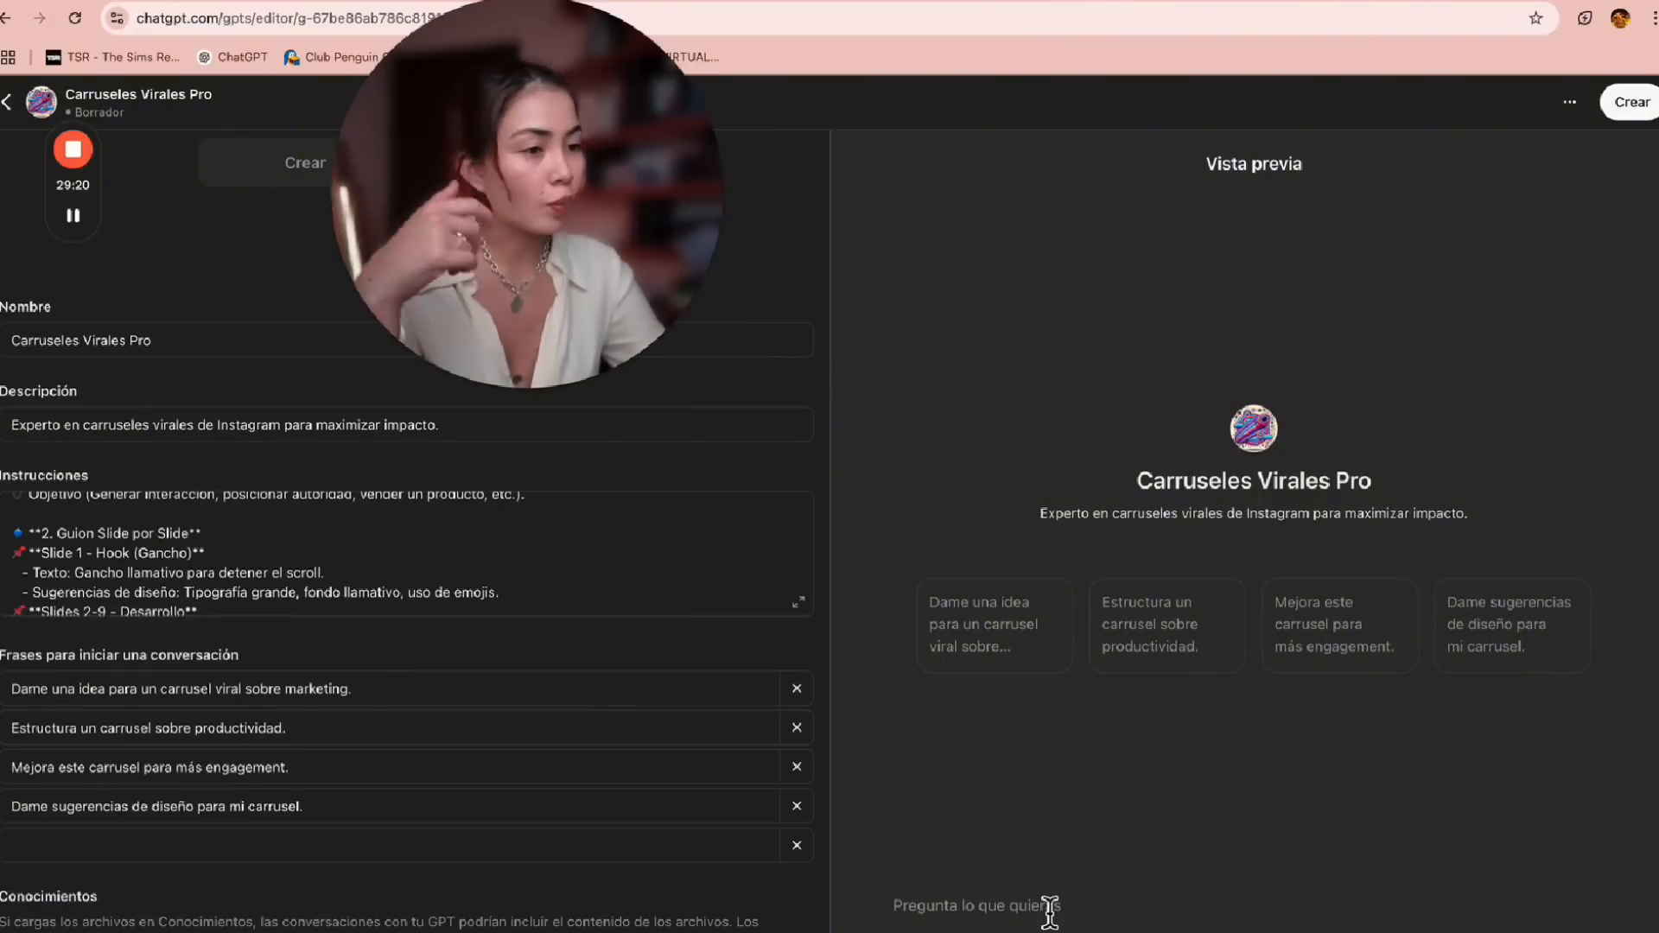
# Test the GPT preview with "genera un carrusel sobre el estilo de arquitectura: Brutalismo" and read the answer's basic information section
pyautogui.click(1049, 912)
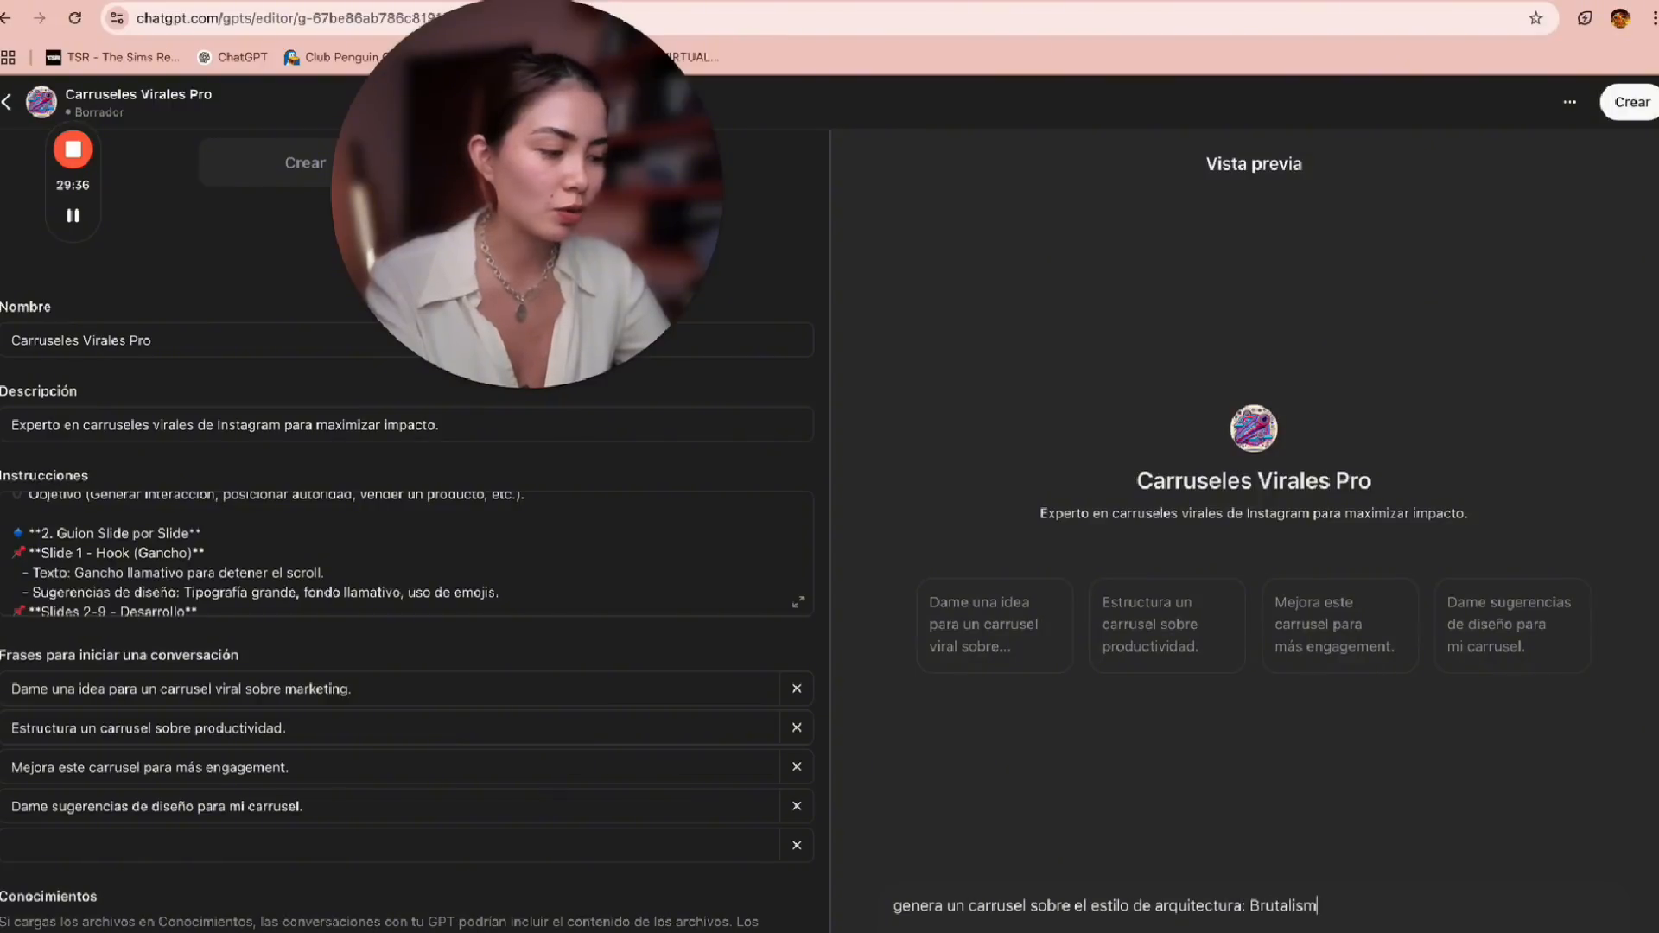
pyautogui.press('Return')
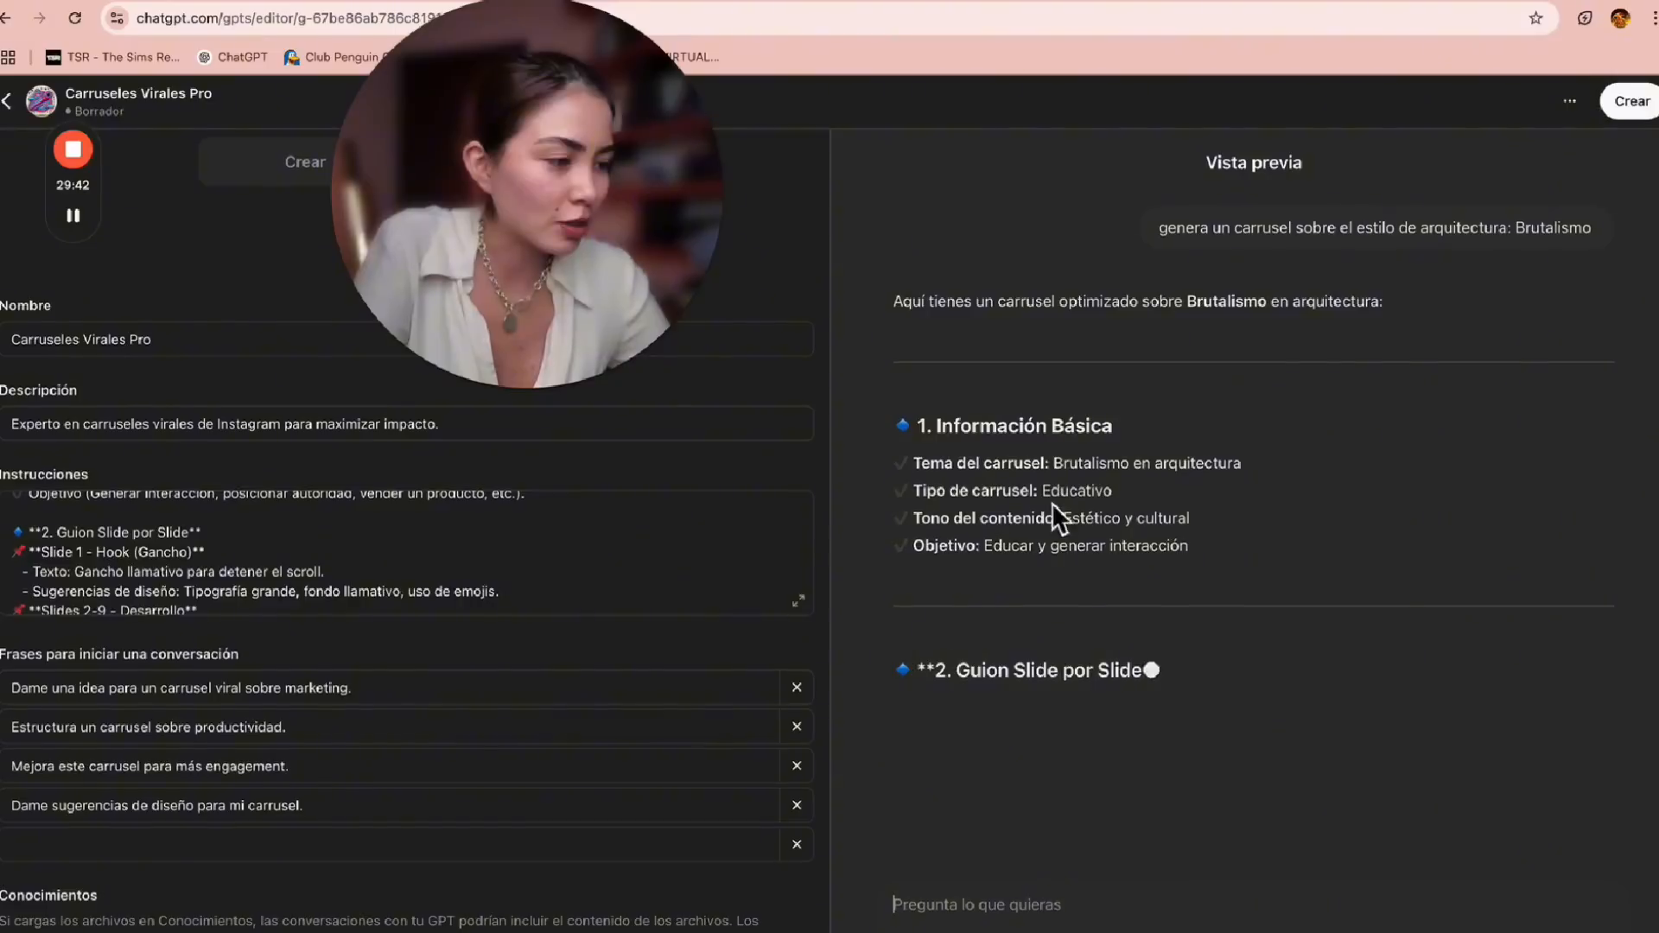
pyautogui.moveTo(1034, 546); pyautogui.dragTo(1086, 672)
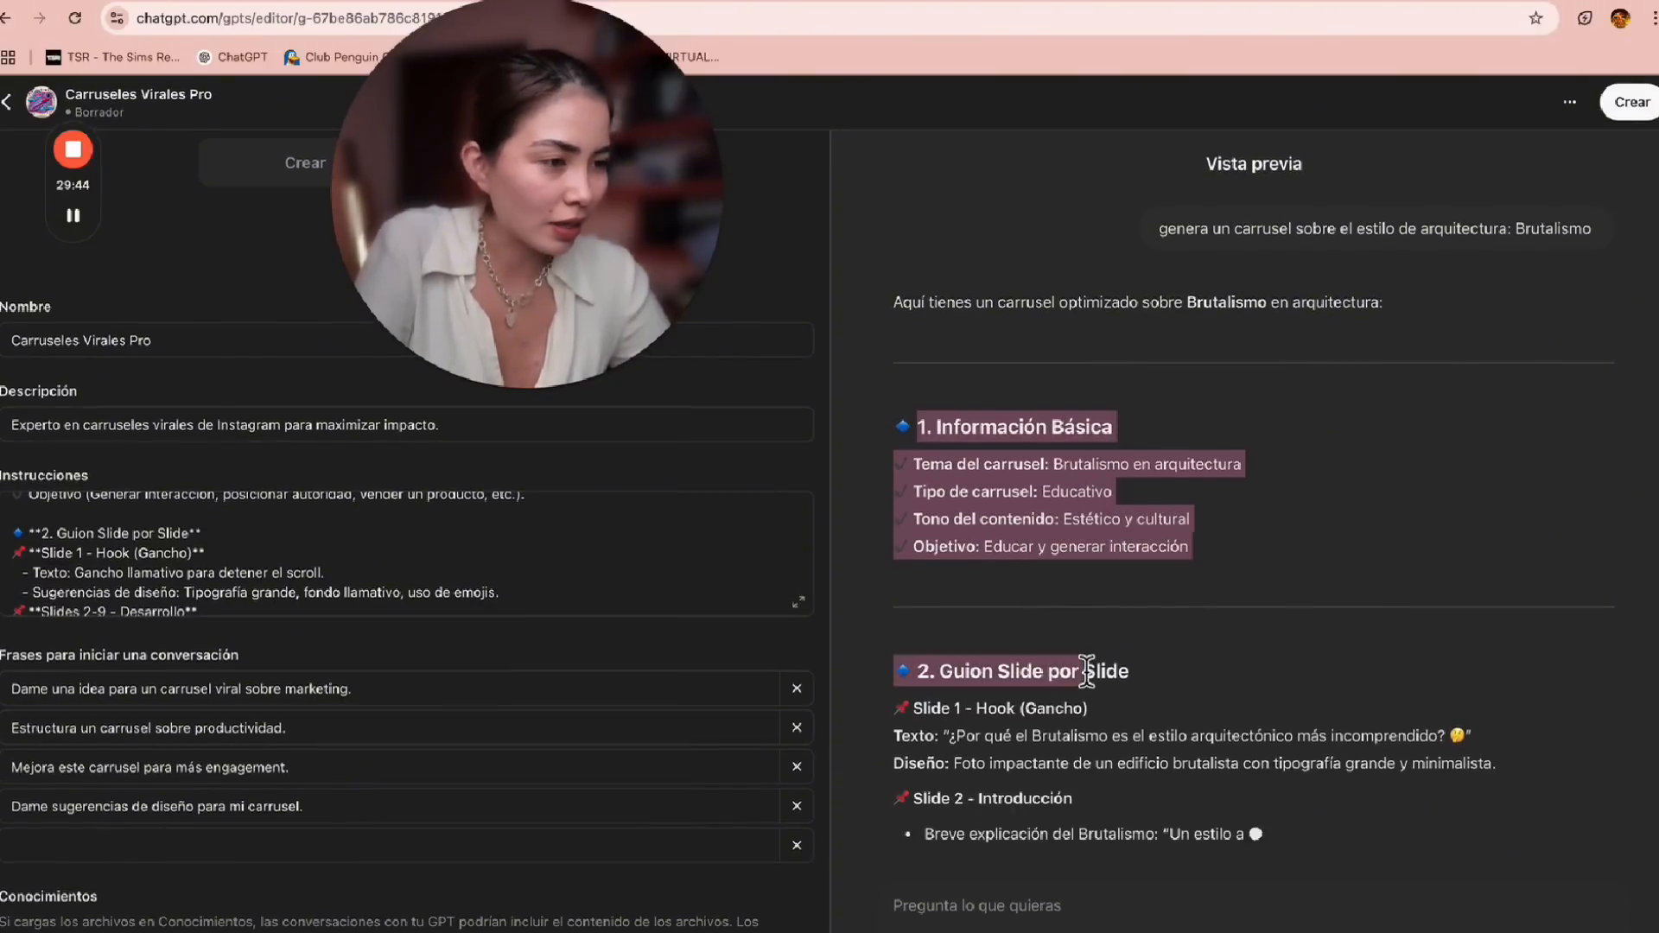
pyautogui.scroll(-1, 1087, 672)
pyautogui.scroll(-1, 1120, 525)
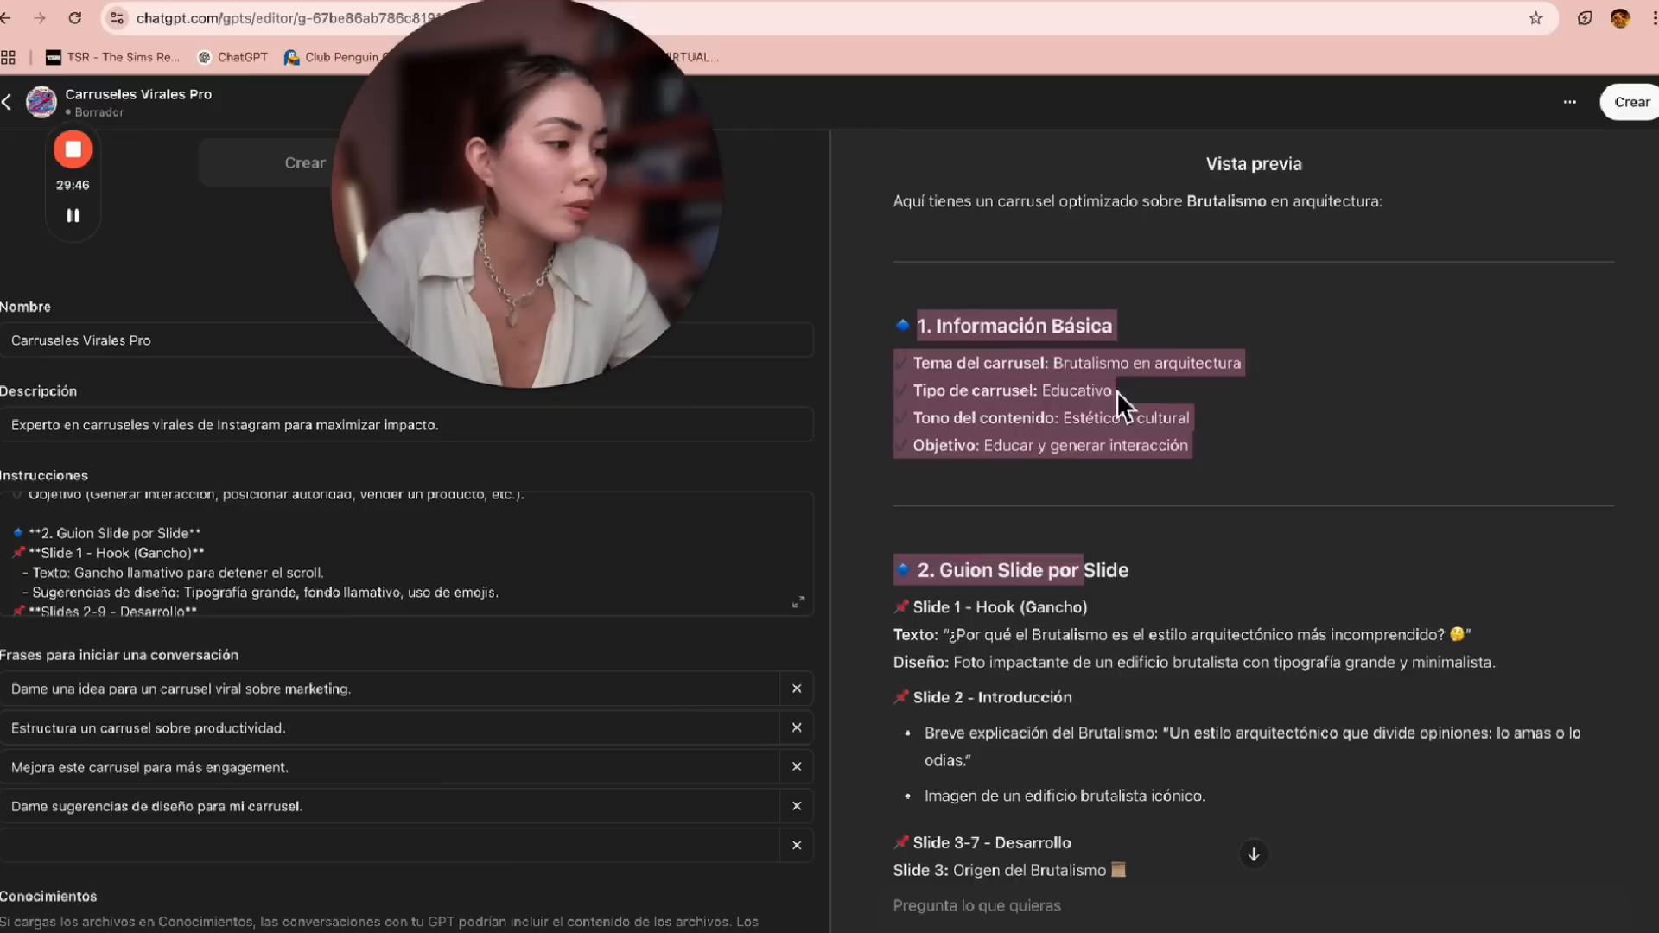
pyautogui.click(1135, 379)
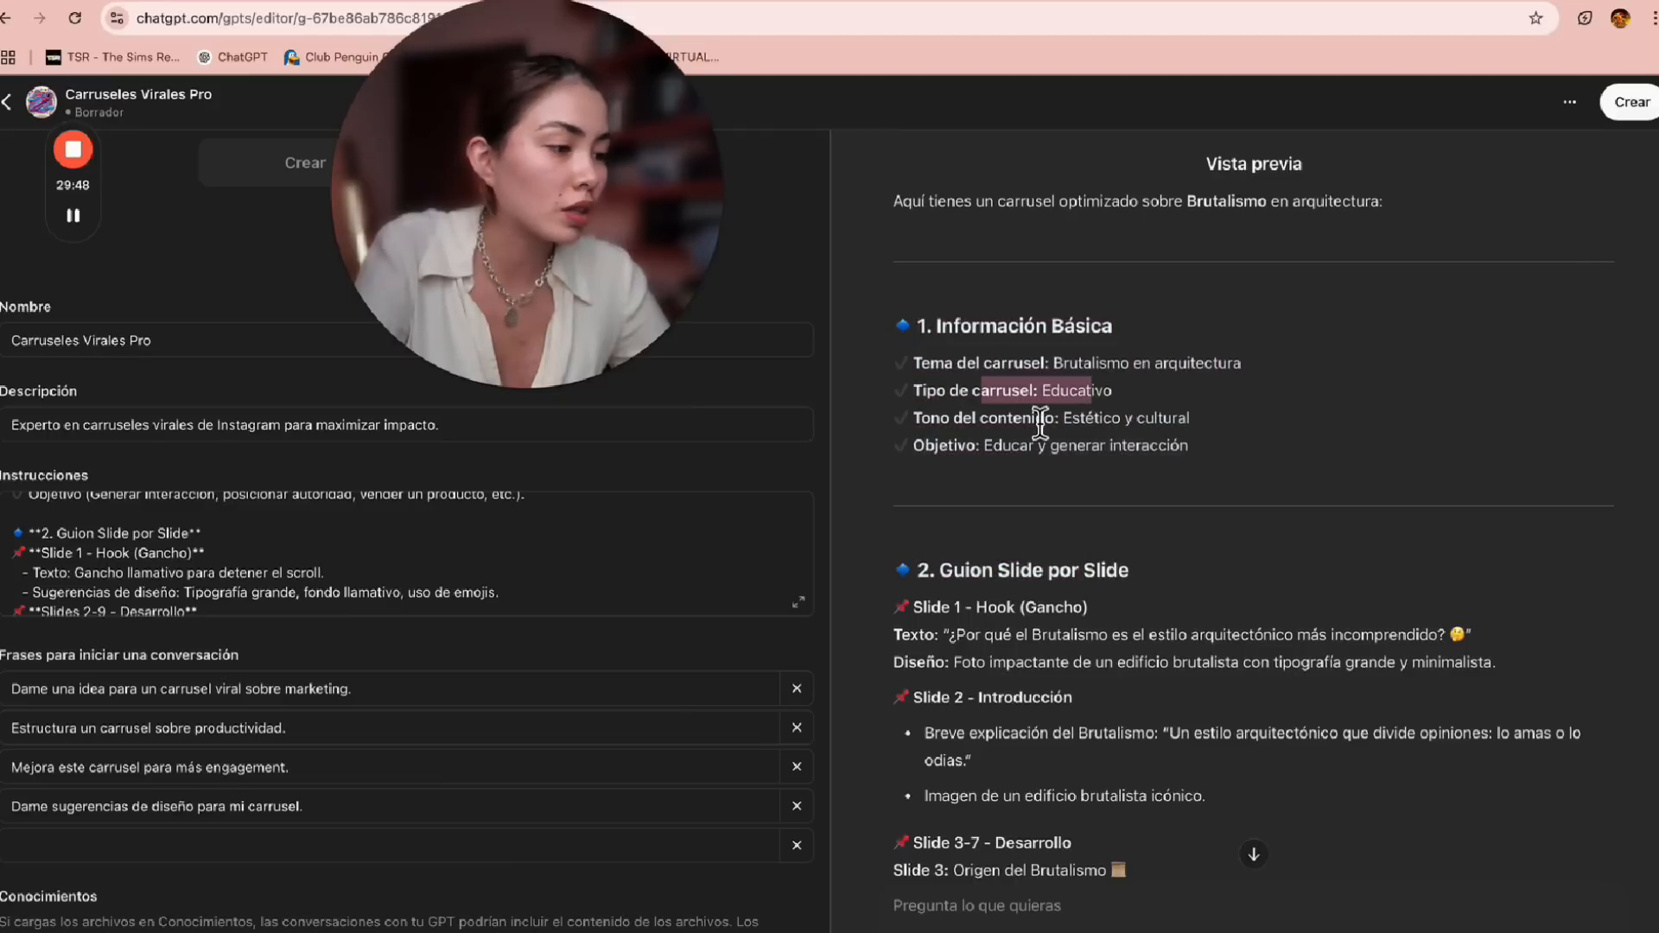
pyautogui.scroll(-2, 1040, 422)
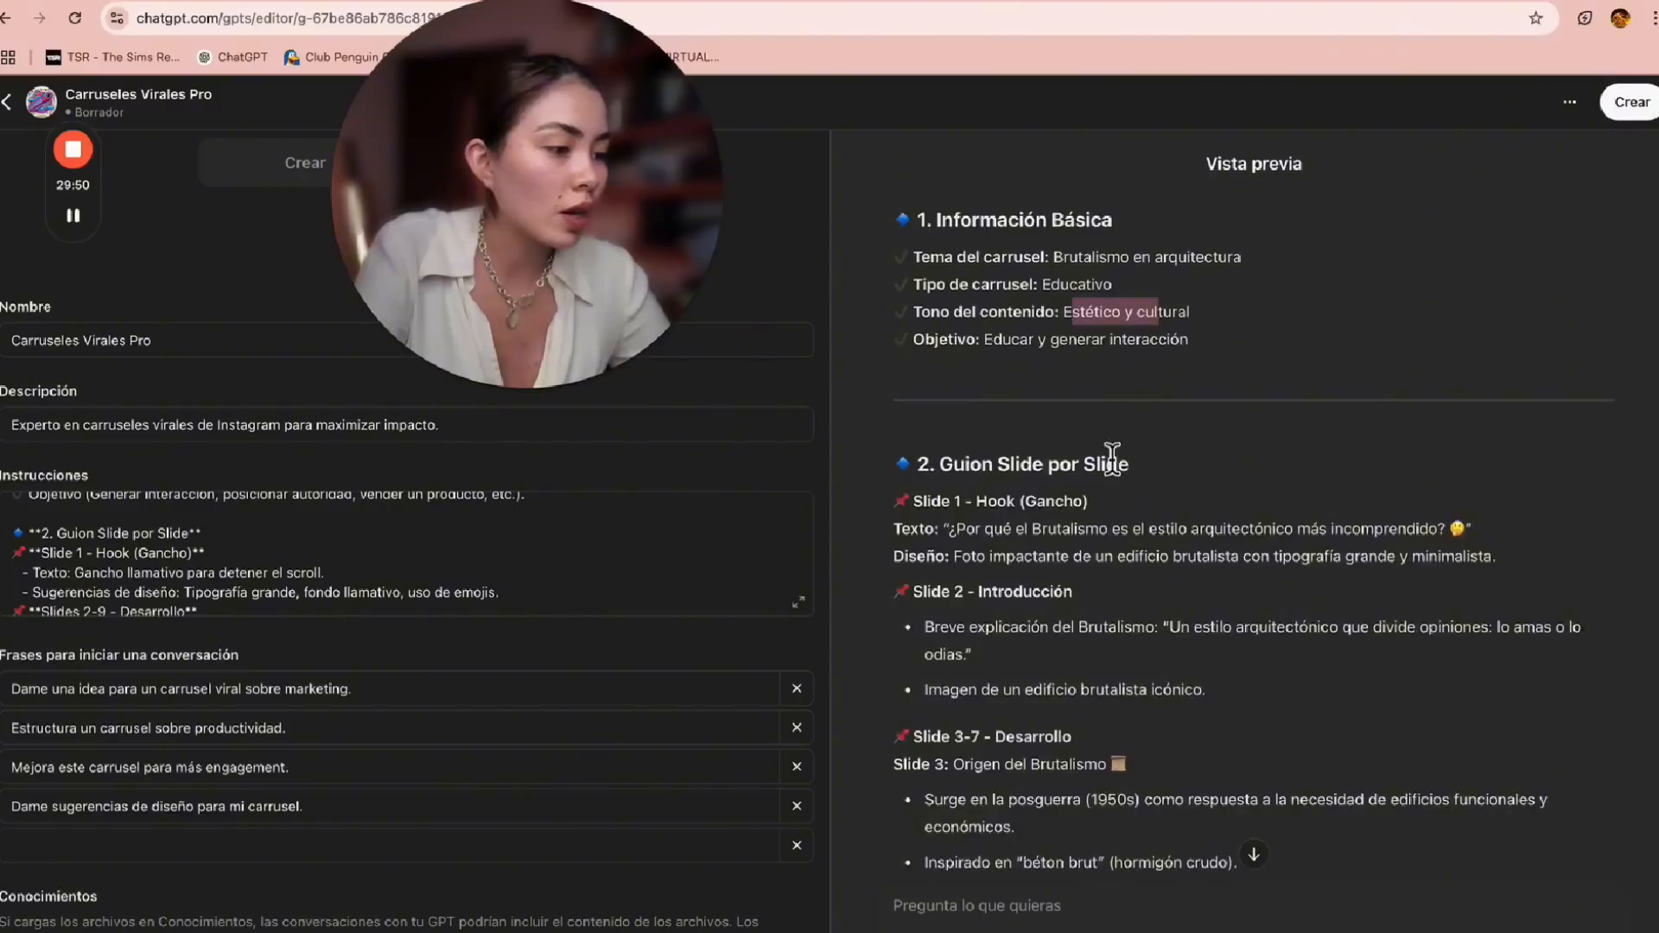
pyautogui.scroll(-1, 1114, 432)
pyautogui.moveTo(996, 274); pyautogui.dragTo(1185, 275)
# Examine the Brutalismo carousel's slide-by-slide script, including the hook text, design notes, introduction and development slides
pyautogui.scroll(-2, 1170, 363)
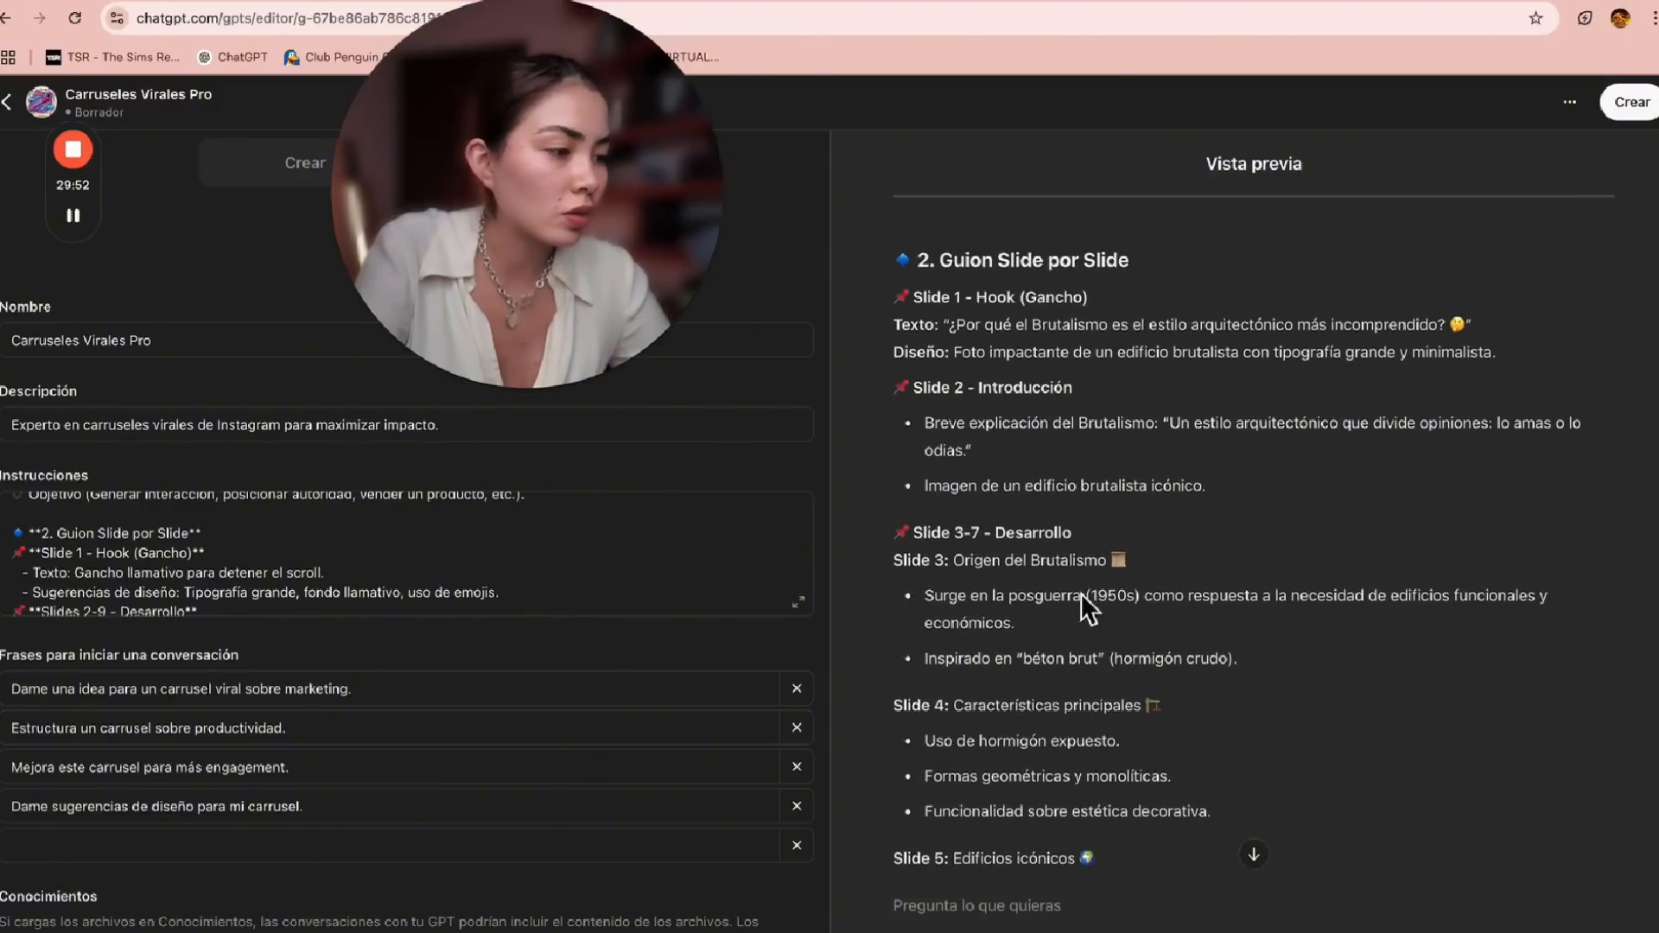
pyautogui.moveTo(962, 337); pyautogui.dragTo(1138, 337)
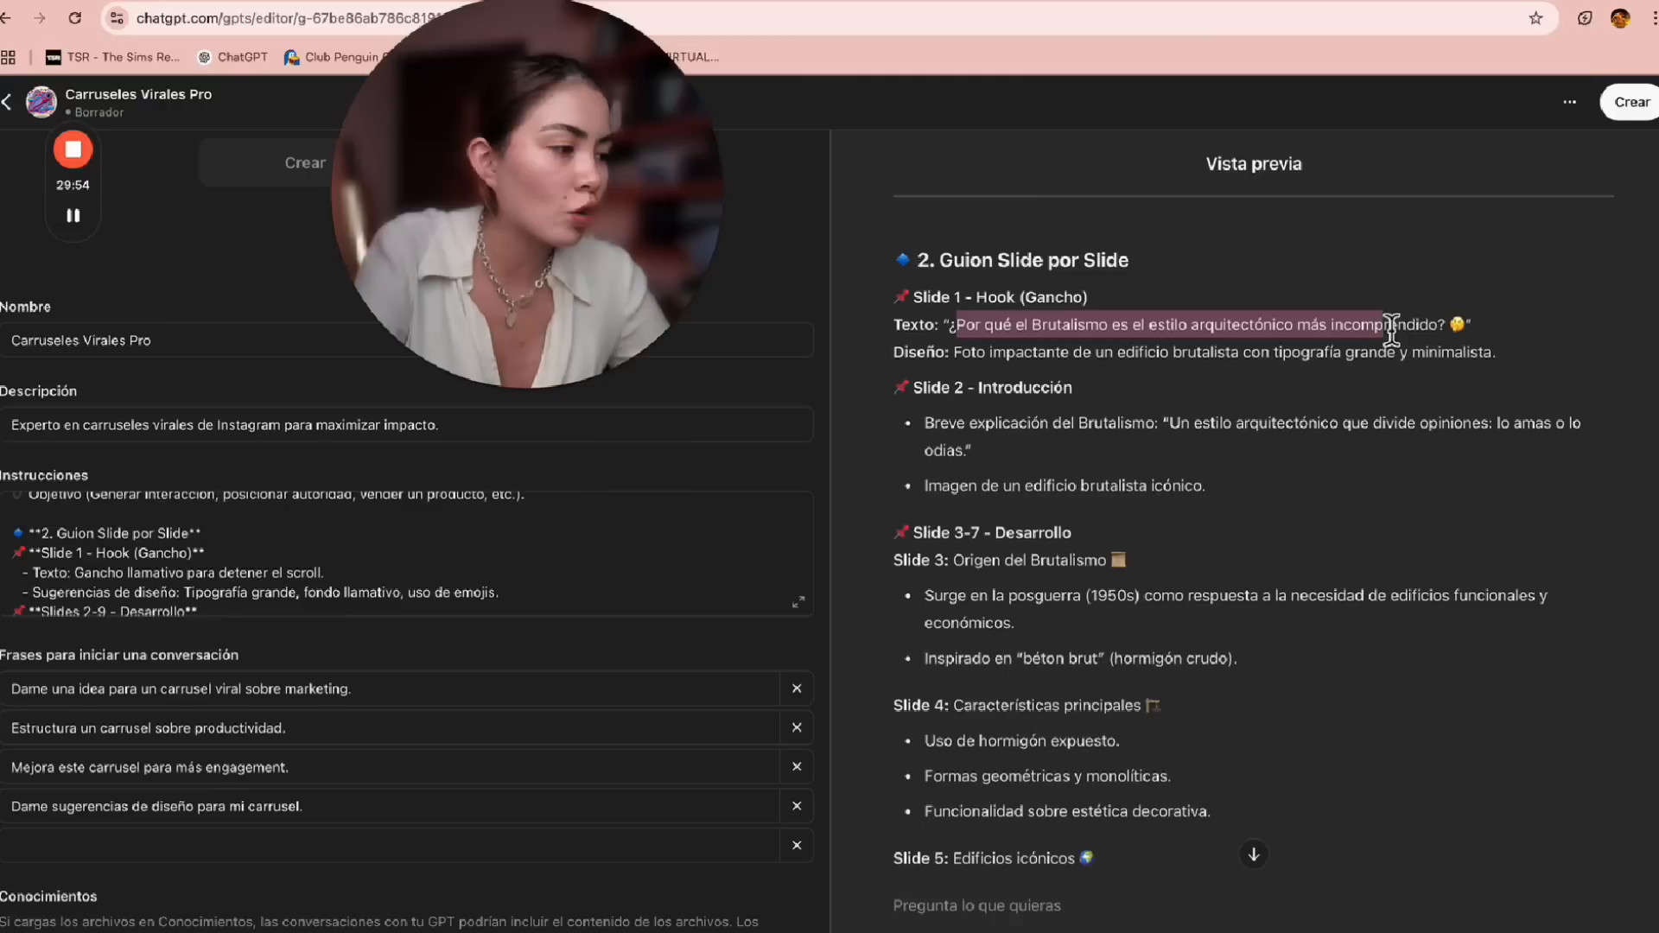
pyautogui.scroll(-1, 1146, 375)
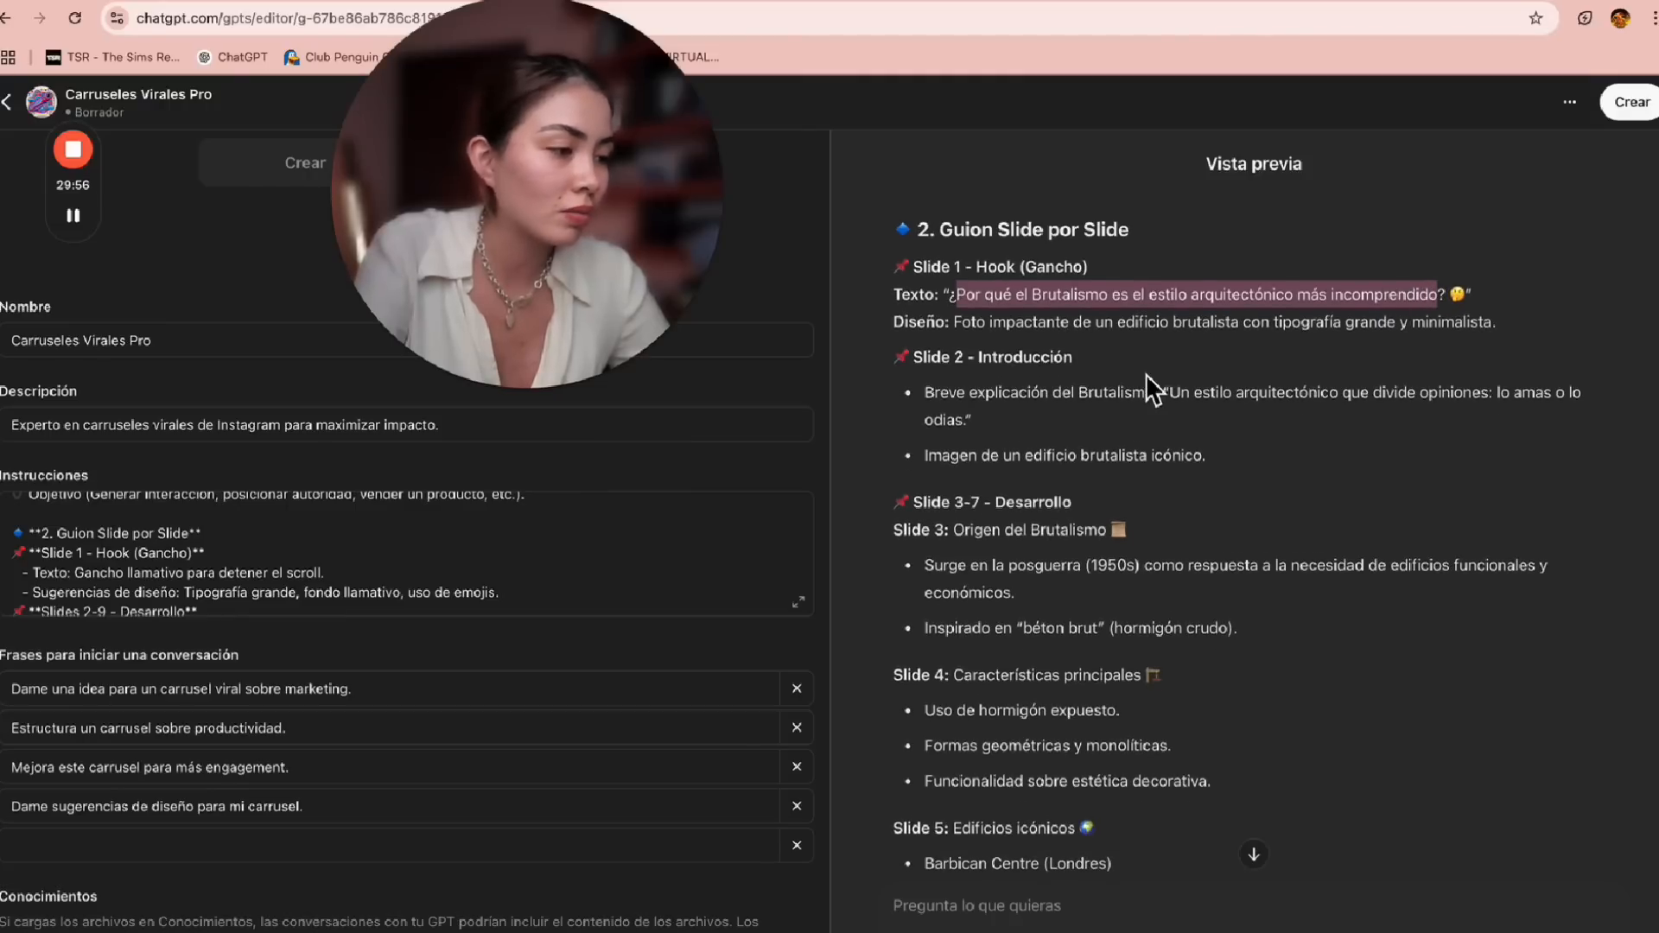
pyautogui.moveTo(954, 314); pyautogui.dragTo(979, 316)
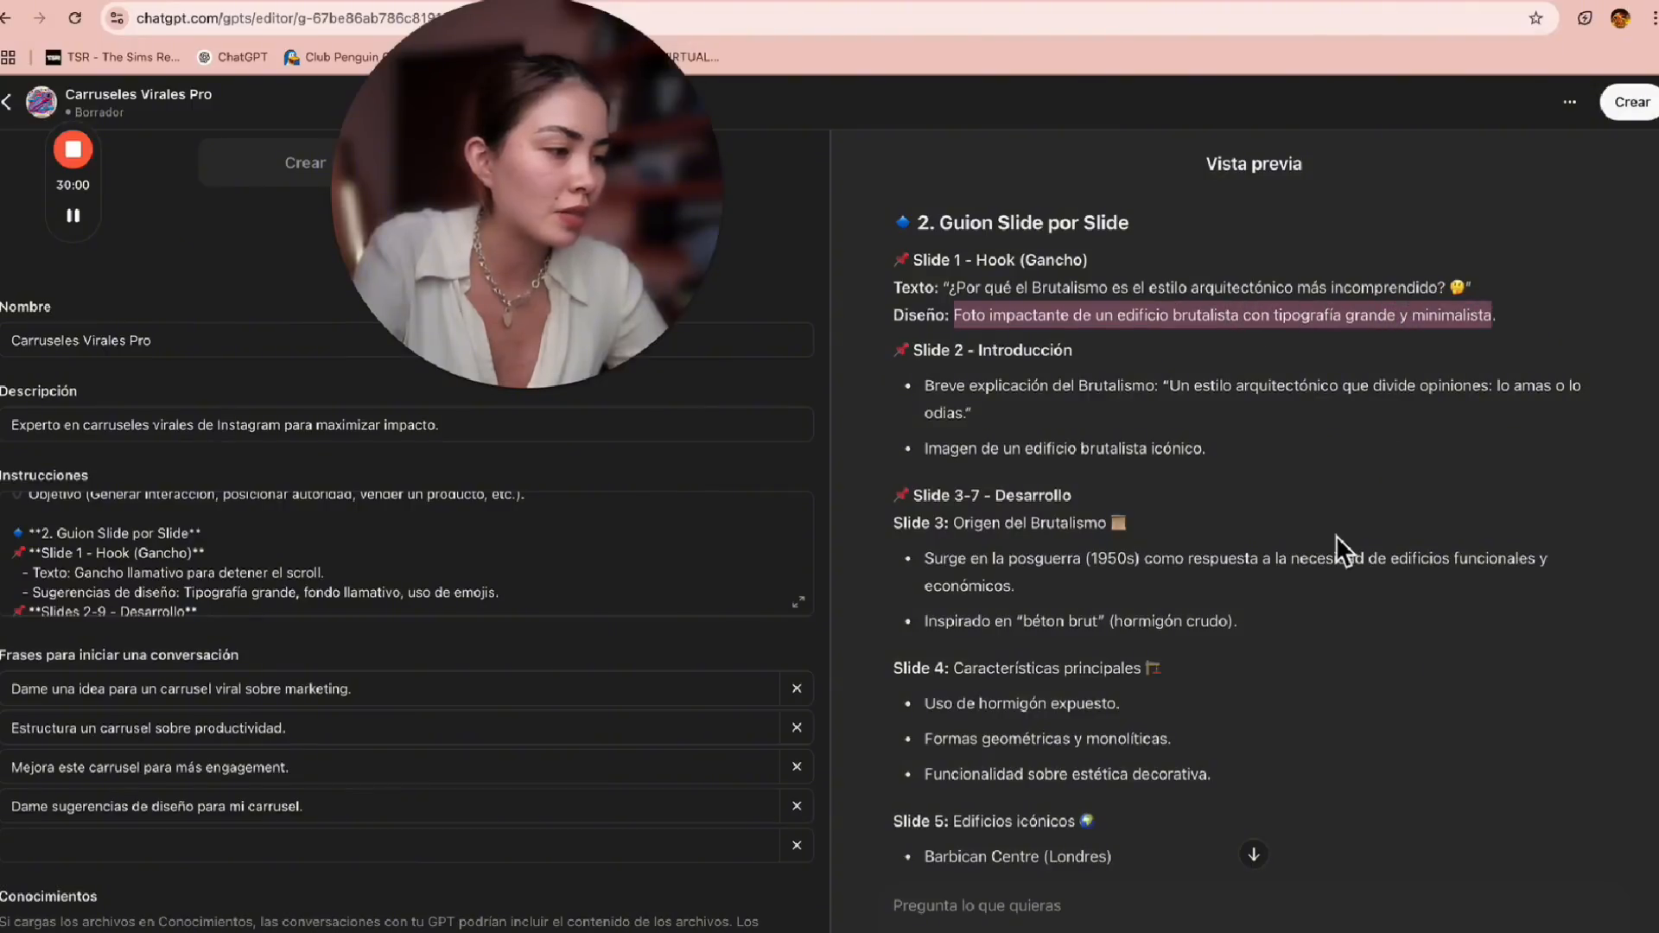
pyautogui.scroll(-1, 1060, 381)
pyautogui.click(935, 341)
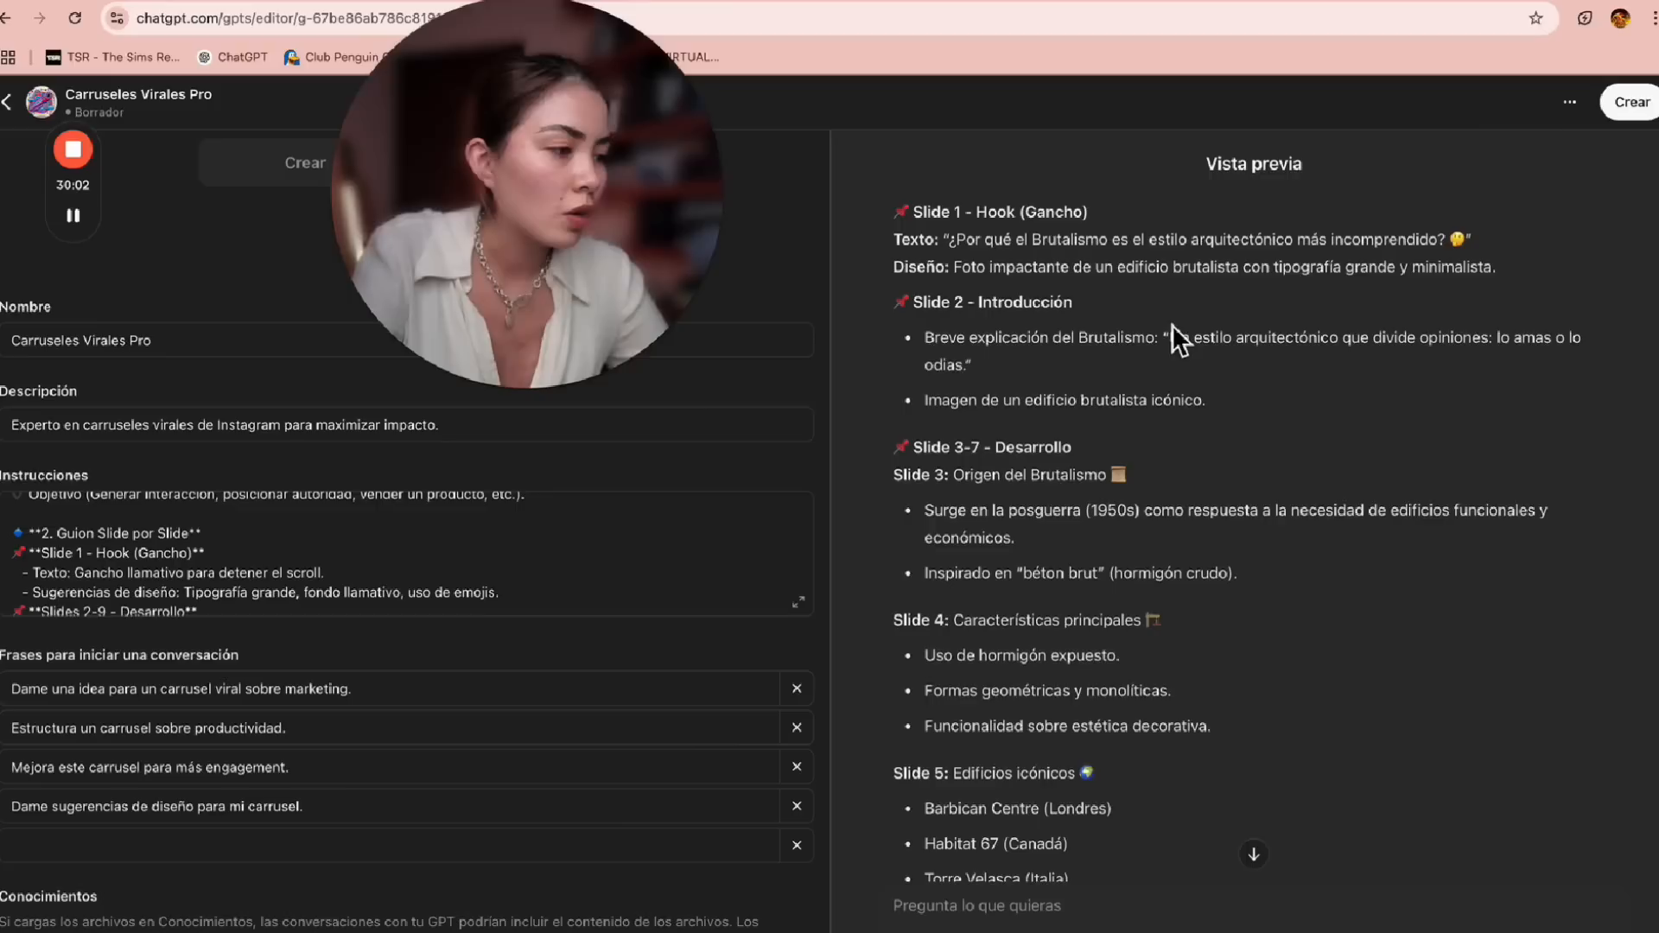
pyautogui.moveTo(1173, 345); pyautogui.dragTo(1306, 360)
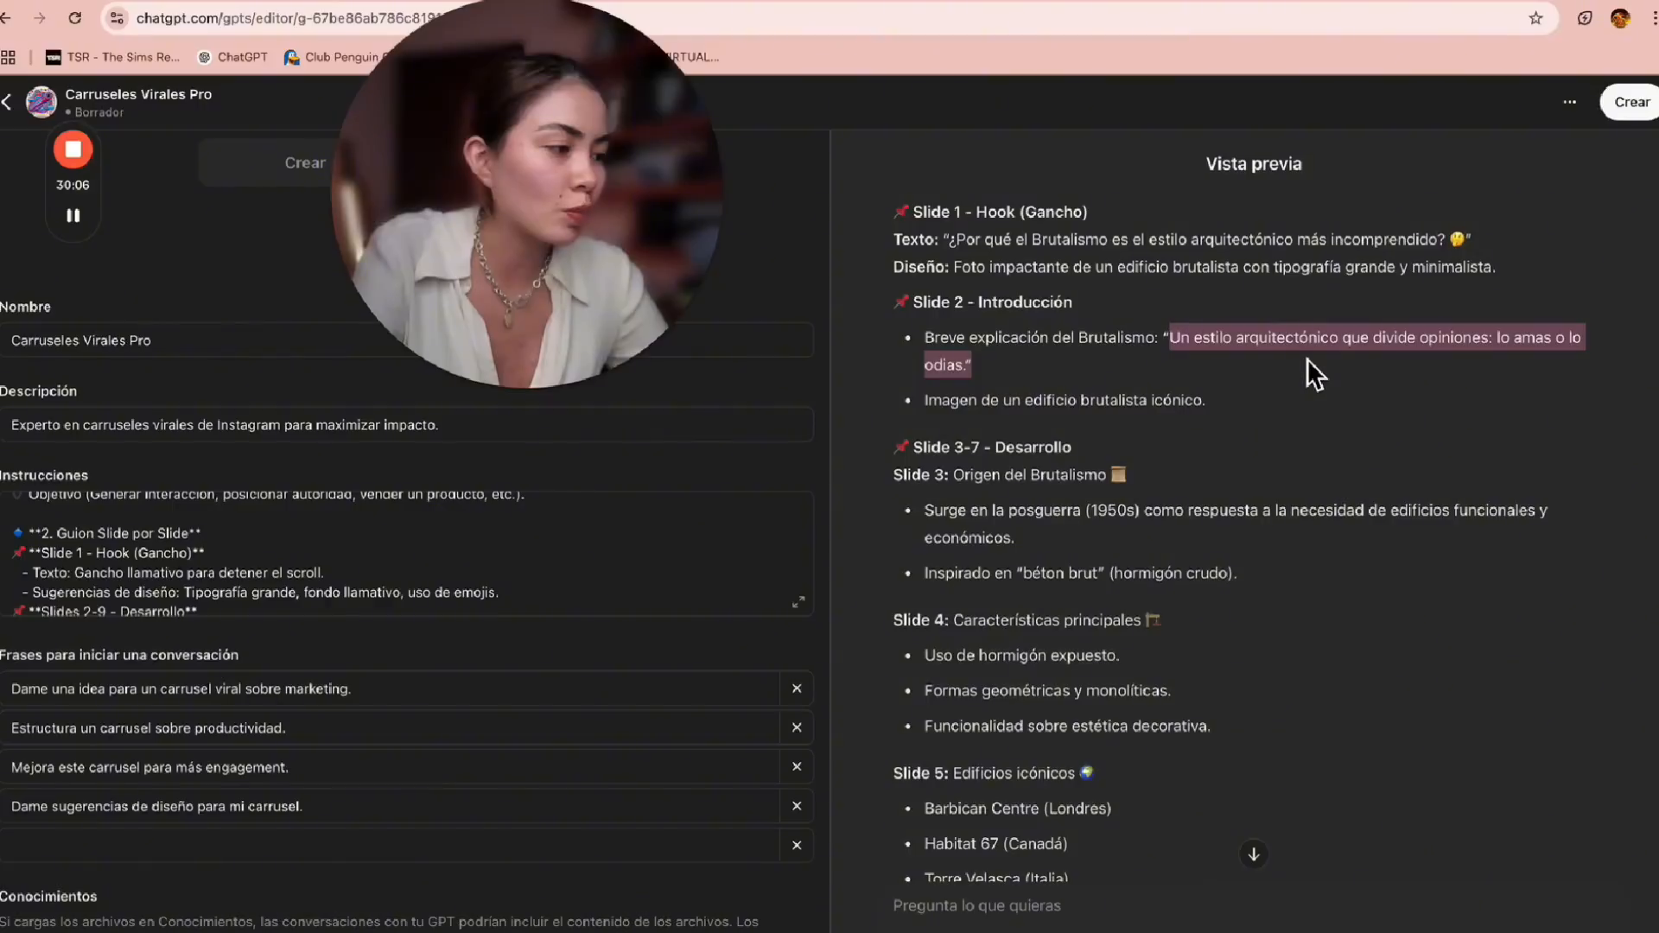
pyautogui.click(1172, 346)
pyautogui.moveTo(1287, 354); pyautogui.dragTo(1296, 370)
pyautogui.scroll(-1, 1148, 396)
pyautogui.moveTo(1003, 358); pyautogui.dragTo(1182, 369)
pyautogui.scroll(-1, 1281, 607)
pyautogui.click(957, 331)
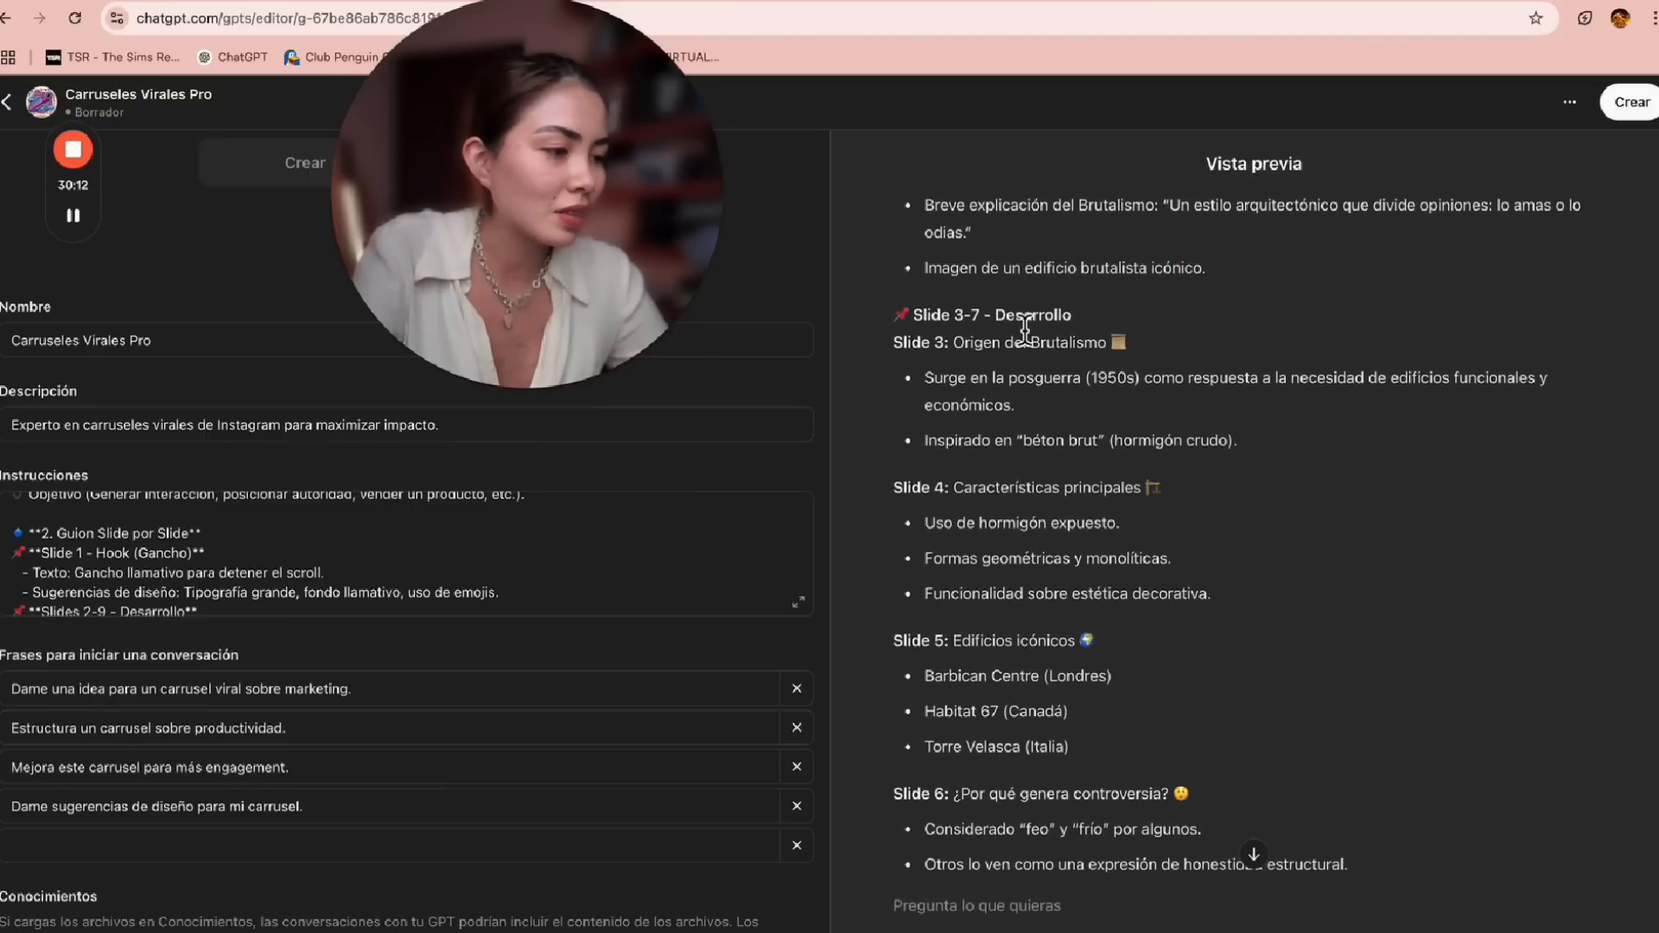
pyautogui.moveTo(953, 488); pyautogui.dragTo(1149, 487)
# Review the Brutalismo carousel's global design suggestions and publication strategy, then look over the whole answer again
pyautogui.scroll(-8, 1147, 485)
pyautogui.scroll(-5, 1144, 484)
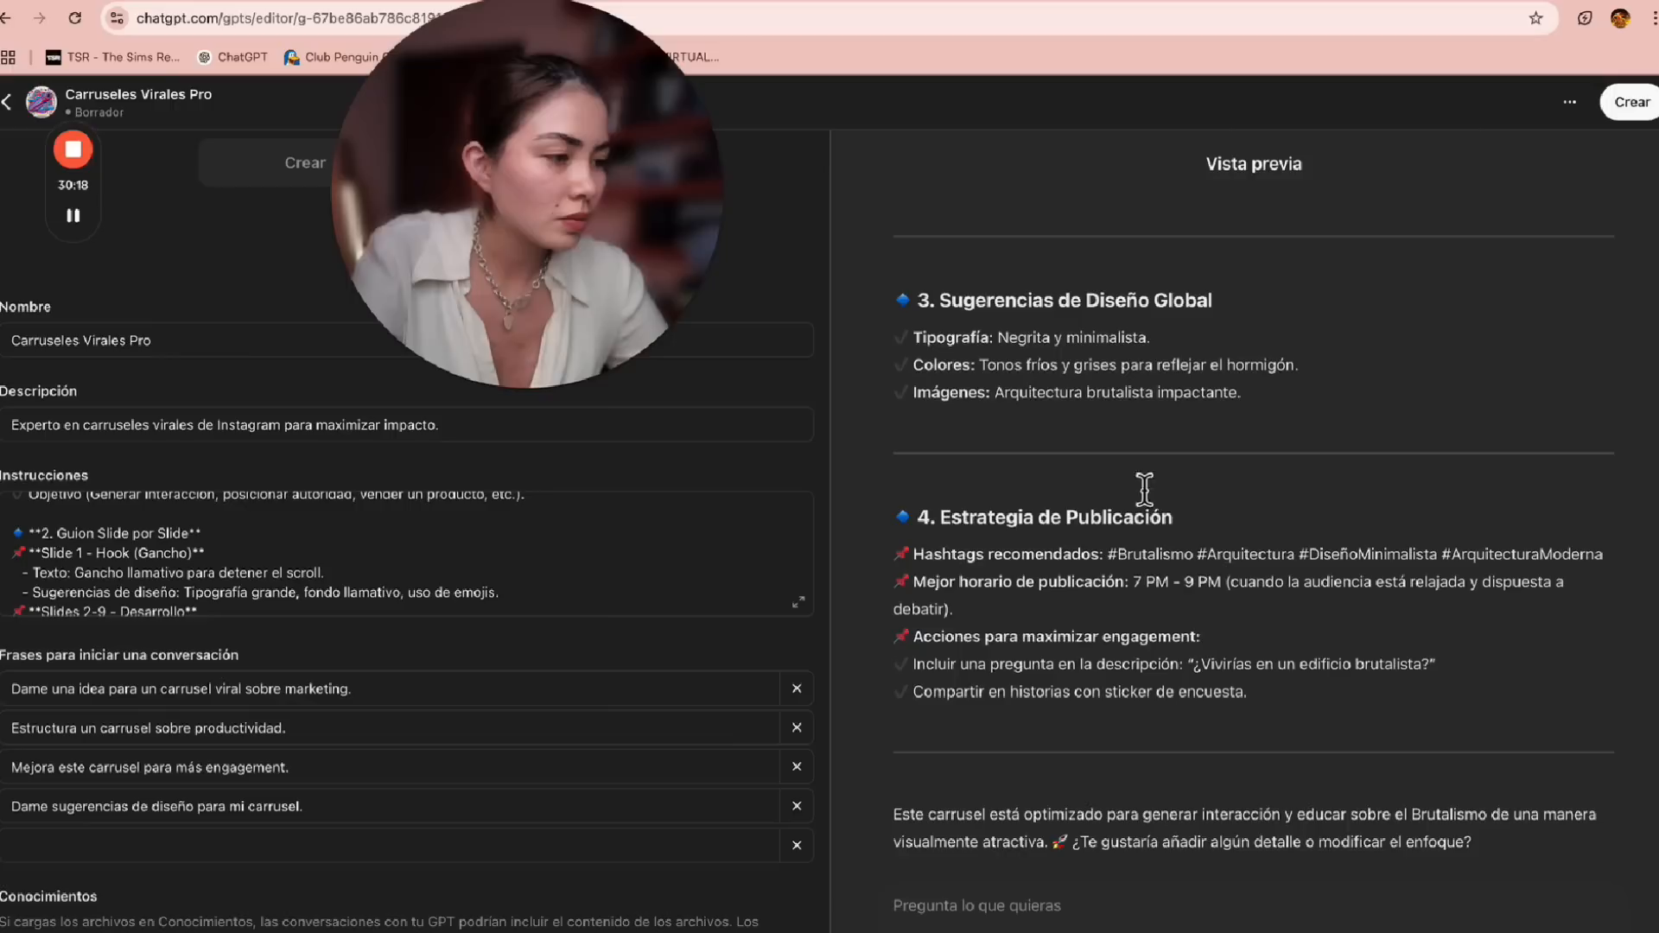
pyautogui.moveTo(946, 320); pyautogui.dragTo(1144, 356)
pyautogui.click(1030, 350)
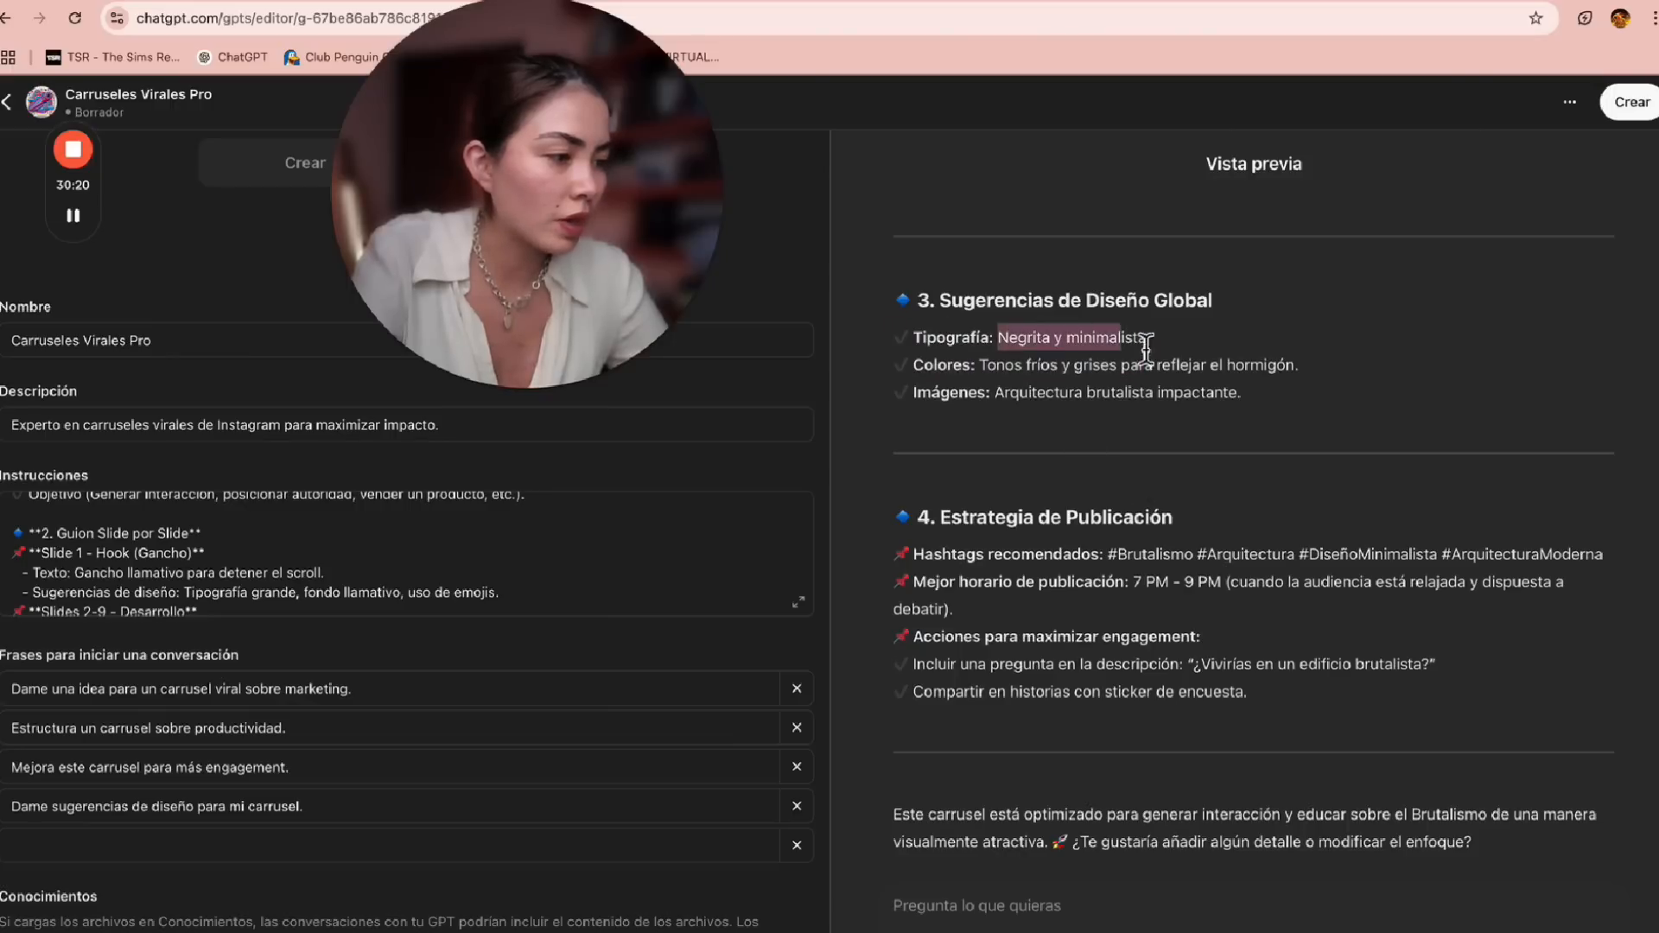
pyautogui.moveTo(979, 364); pyautogui.dragTo(1204, 389)
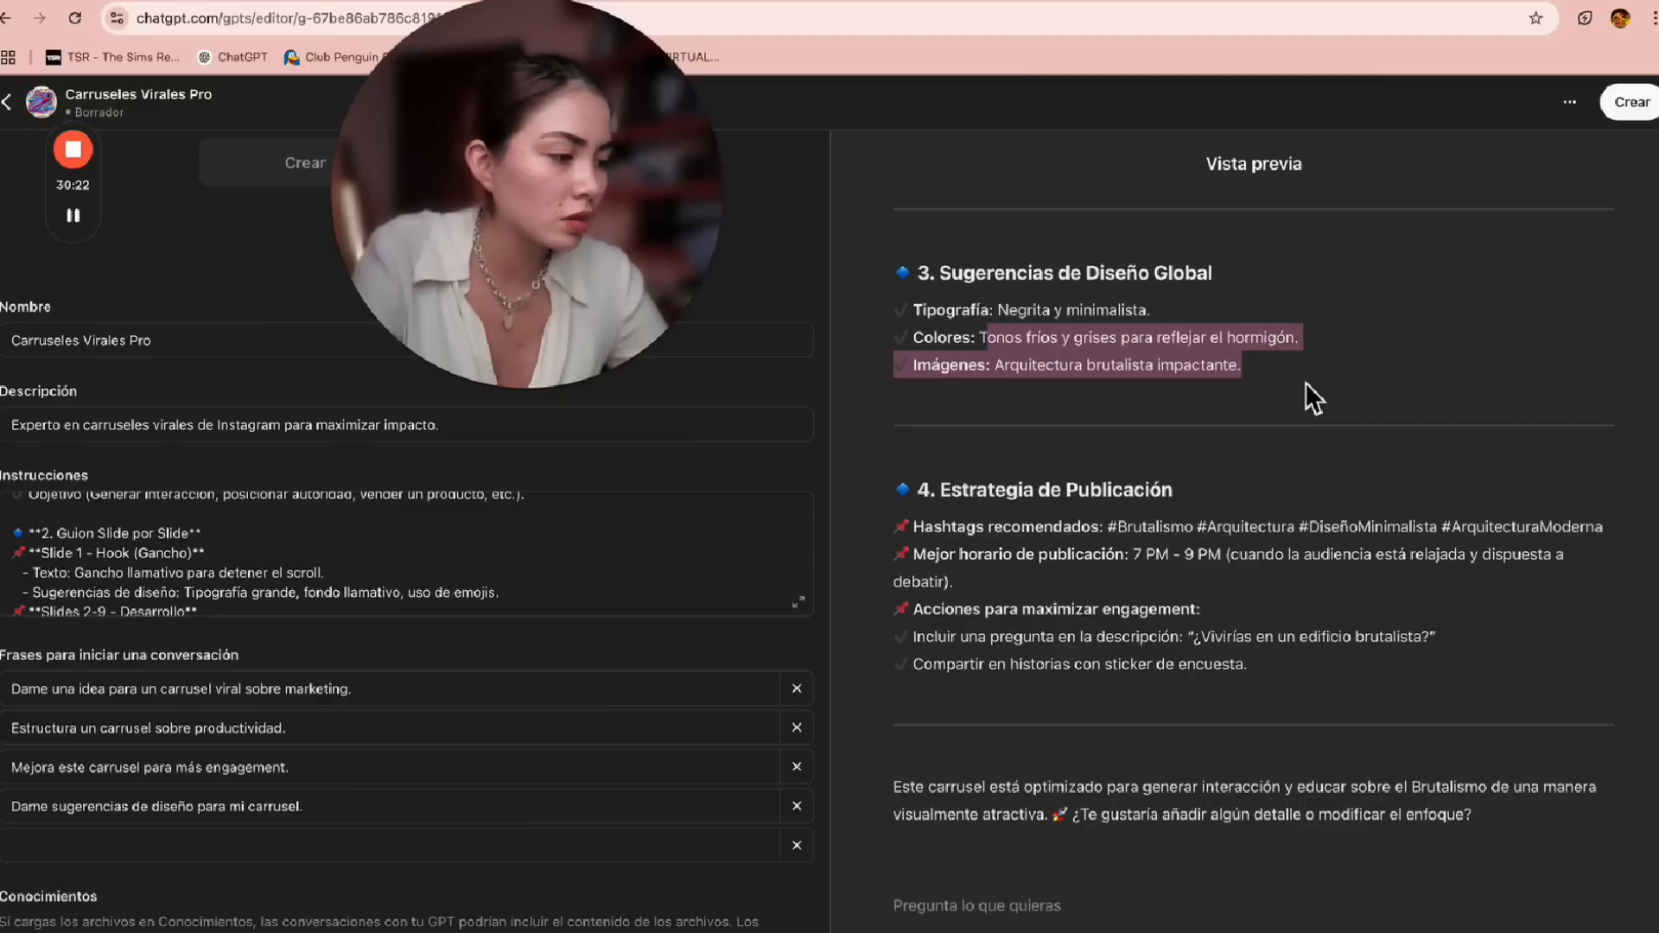
pyautogui.moveTo(957, 503); pyautogui.dragTo(1258, 598)
pyautogui.scroll(15, 1258, 598)
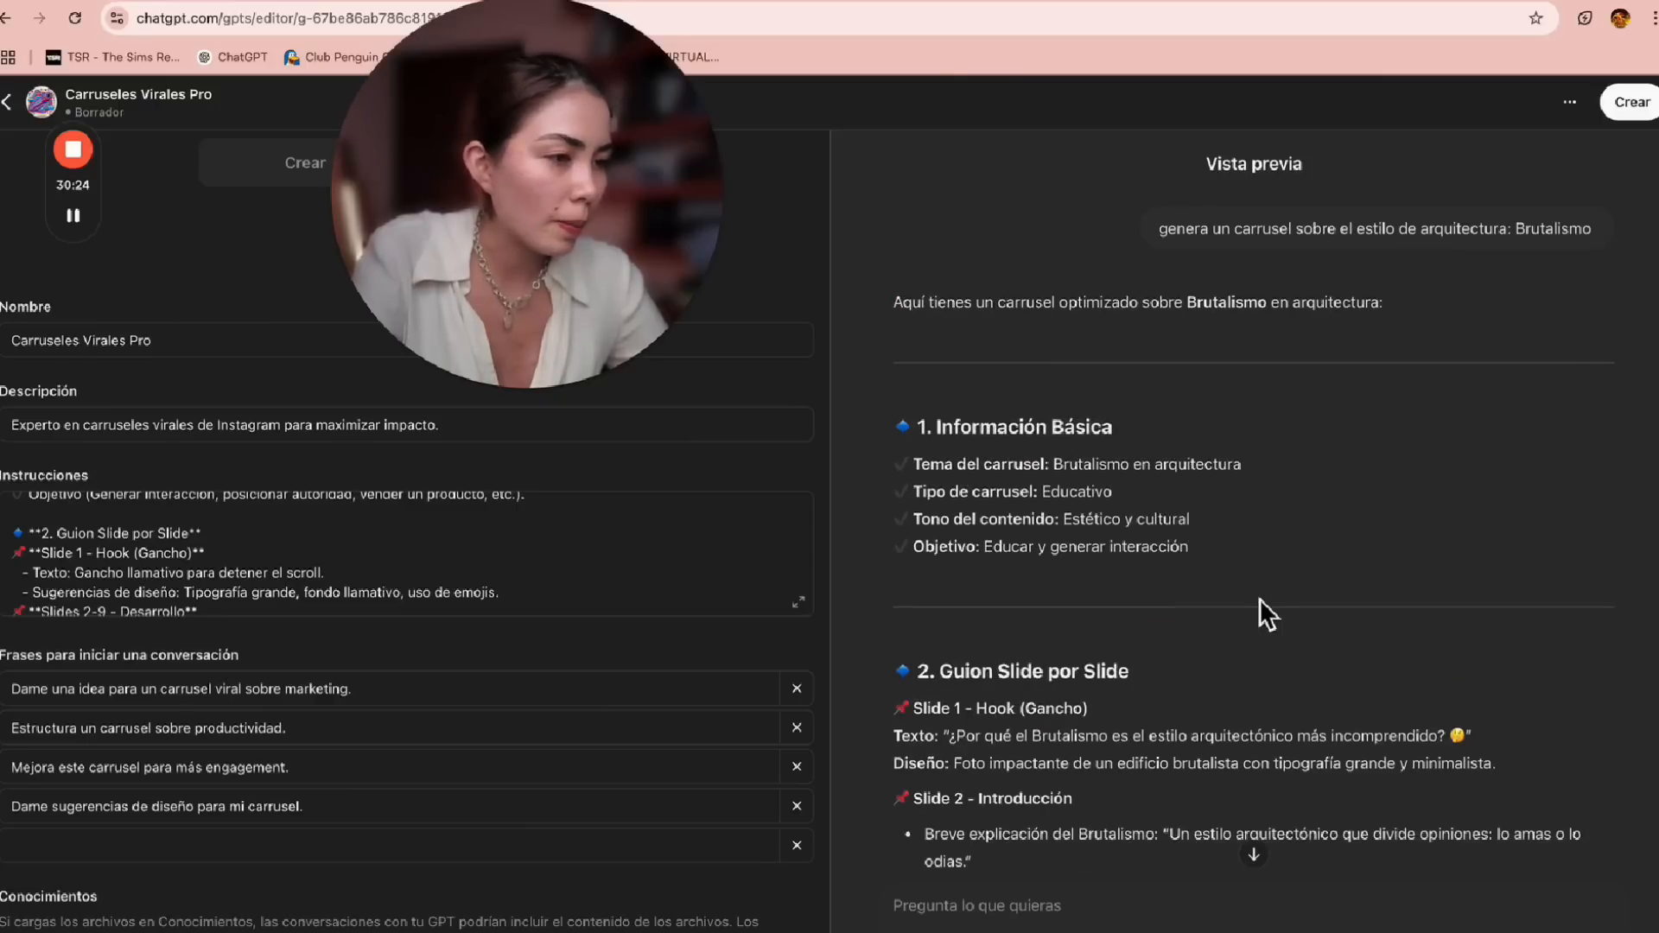
pyautogui.scroll(-1, 1091, 529)
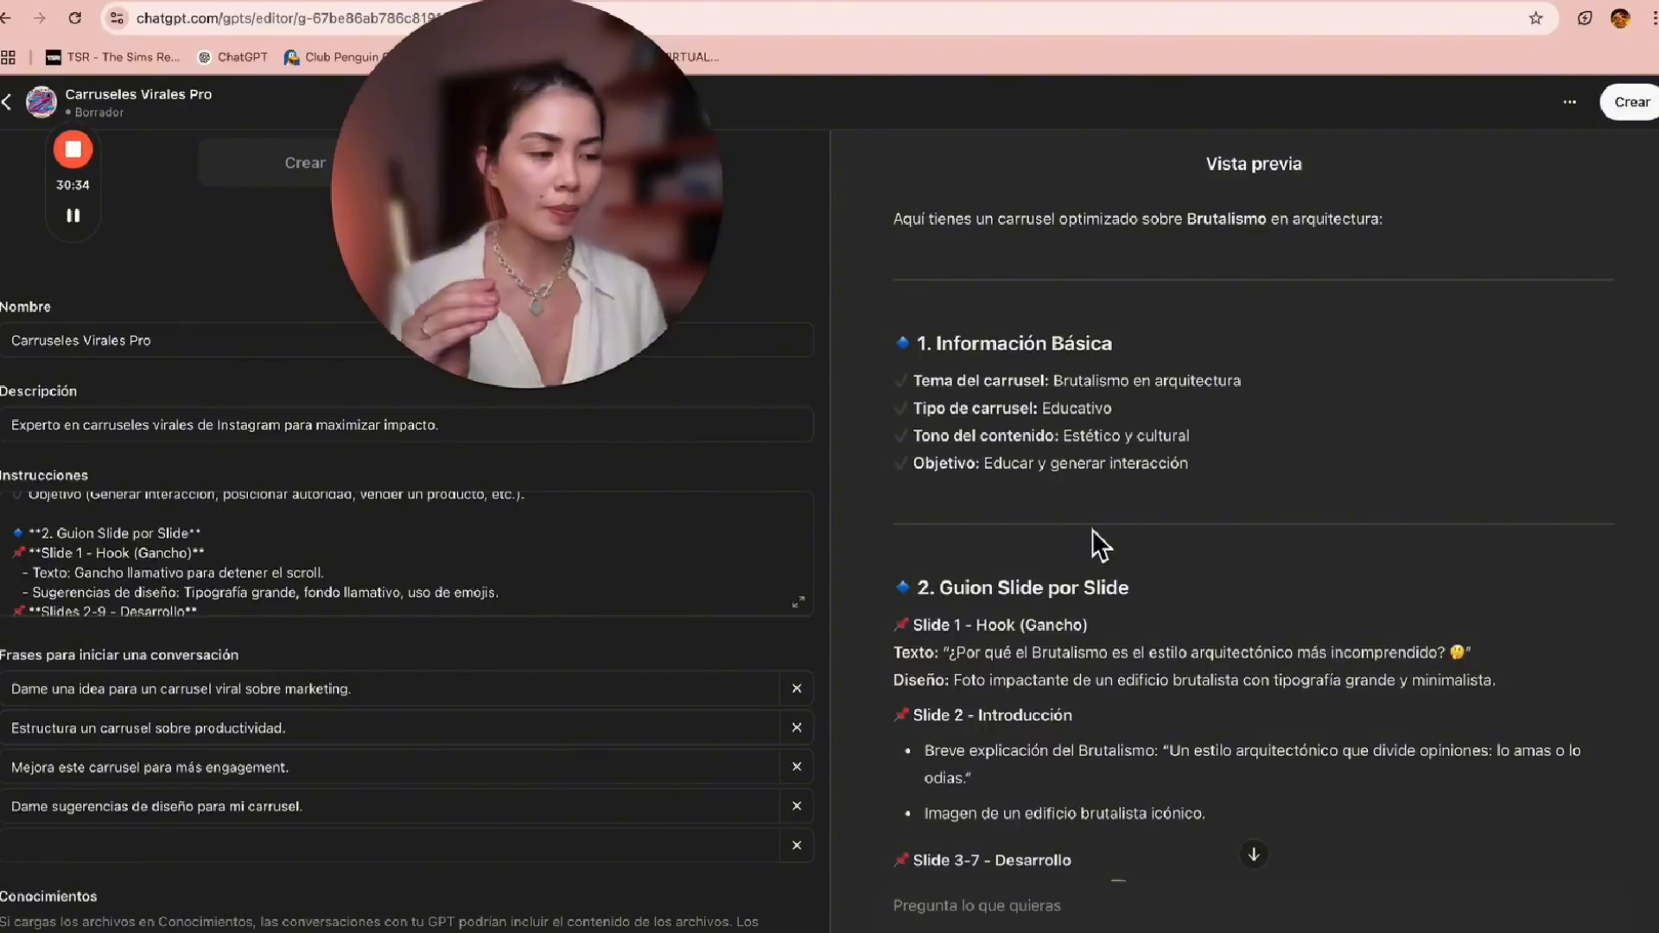
pyautogui.scroll(-9, 1092, 529)
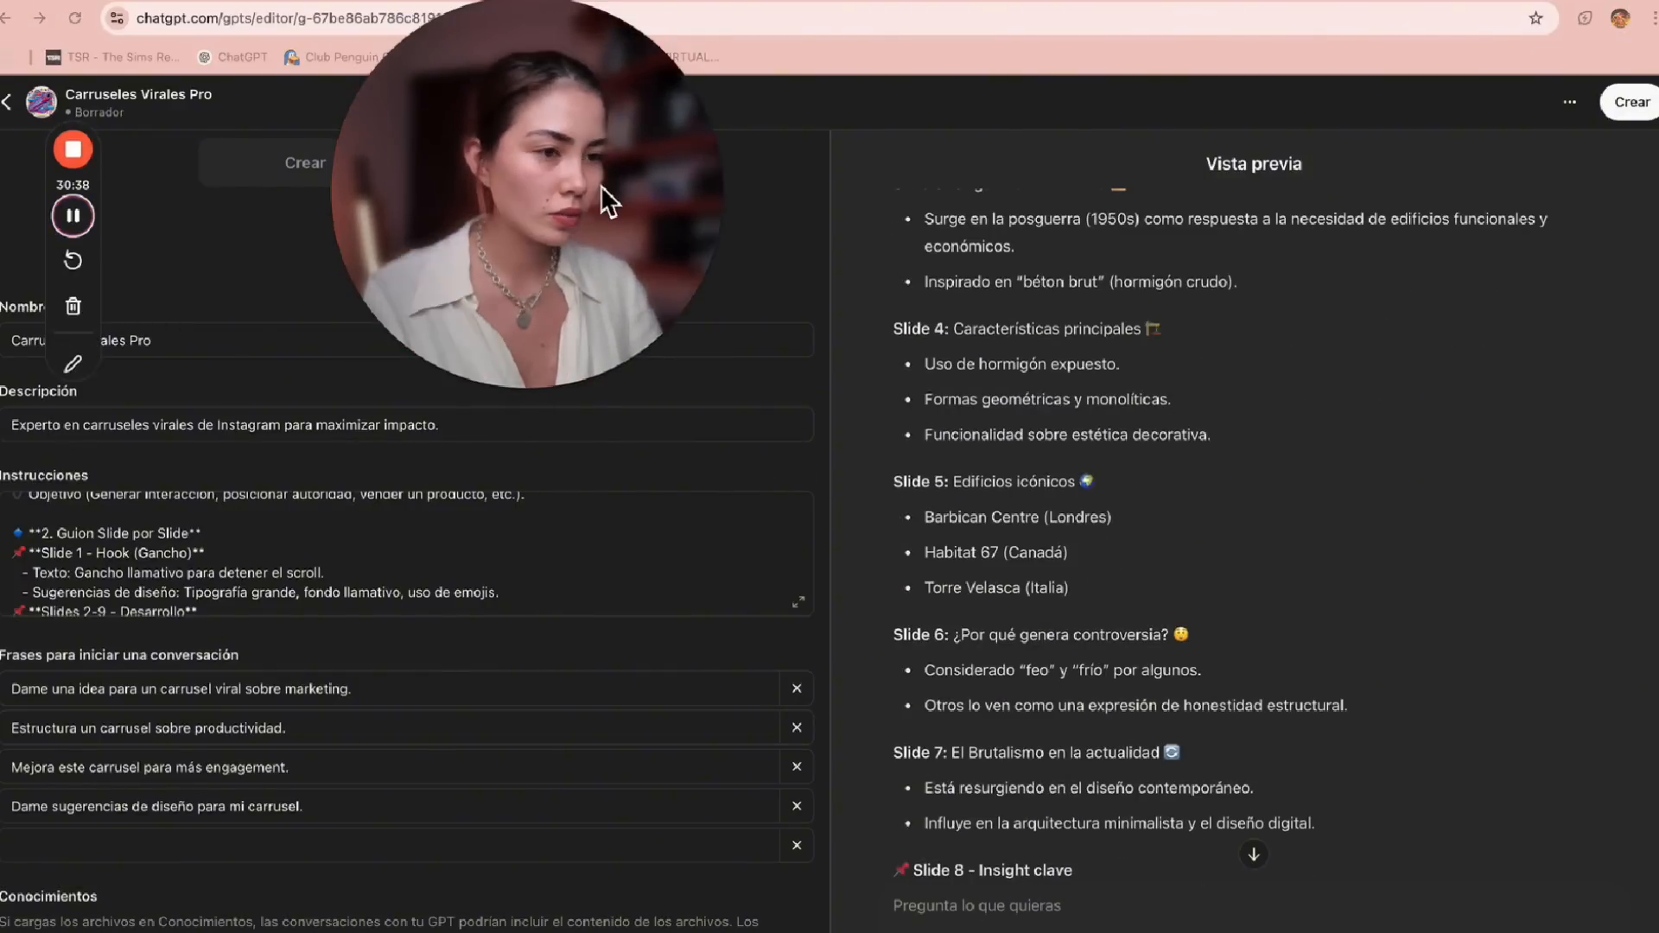
# Search the web for "napoleon hill historia" in a new browser tab and open the muyfinanciero.com biography article
pyautogui.moveTo(610, 209); pyautogui.dragTo(722, 208)
pyautogui.press('super+t')
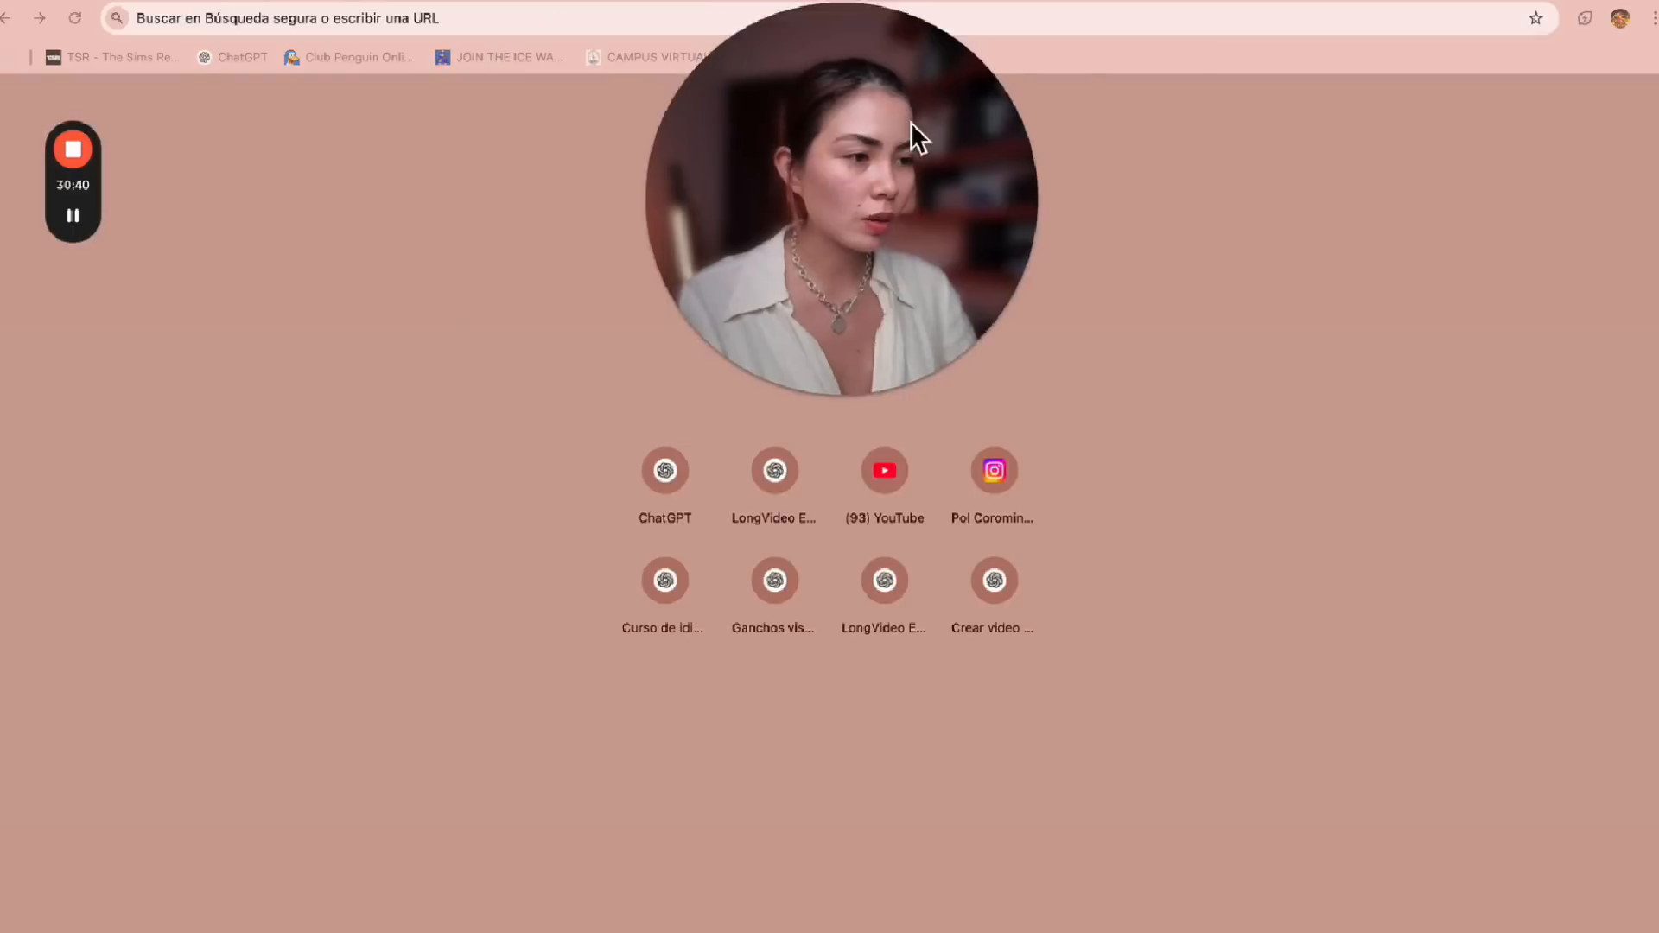
pyautogui.click(507, 26)
pyautogui.write('napo')
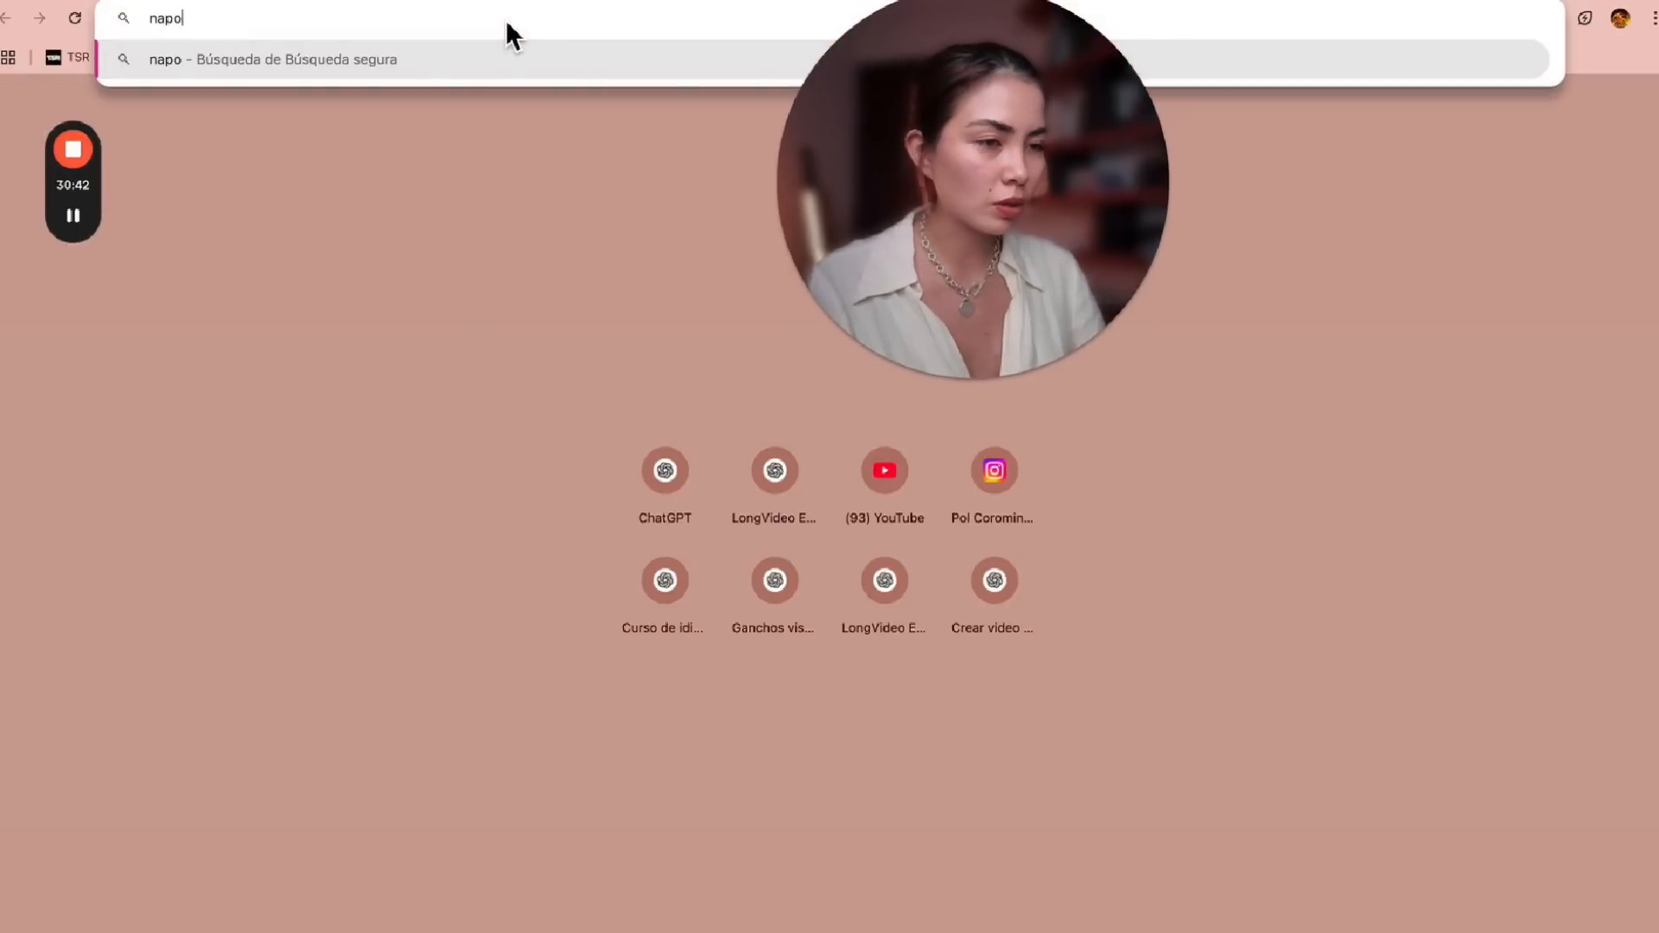
pyautogui.write('leon hill')
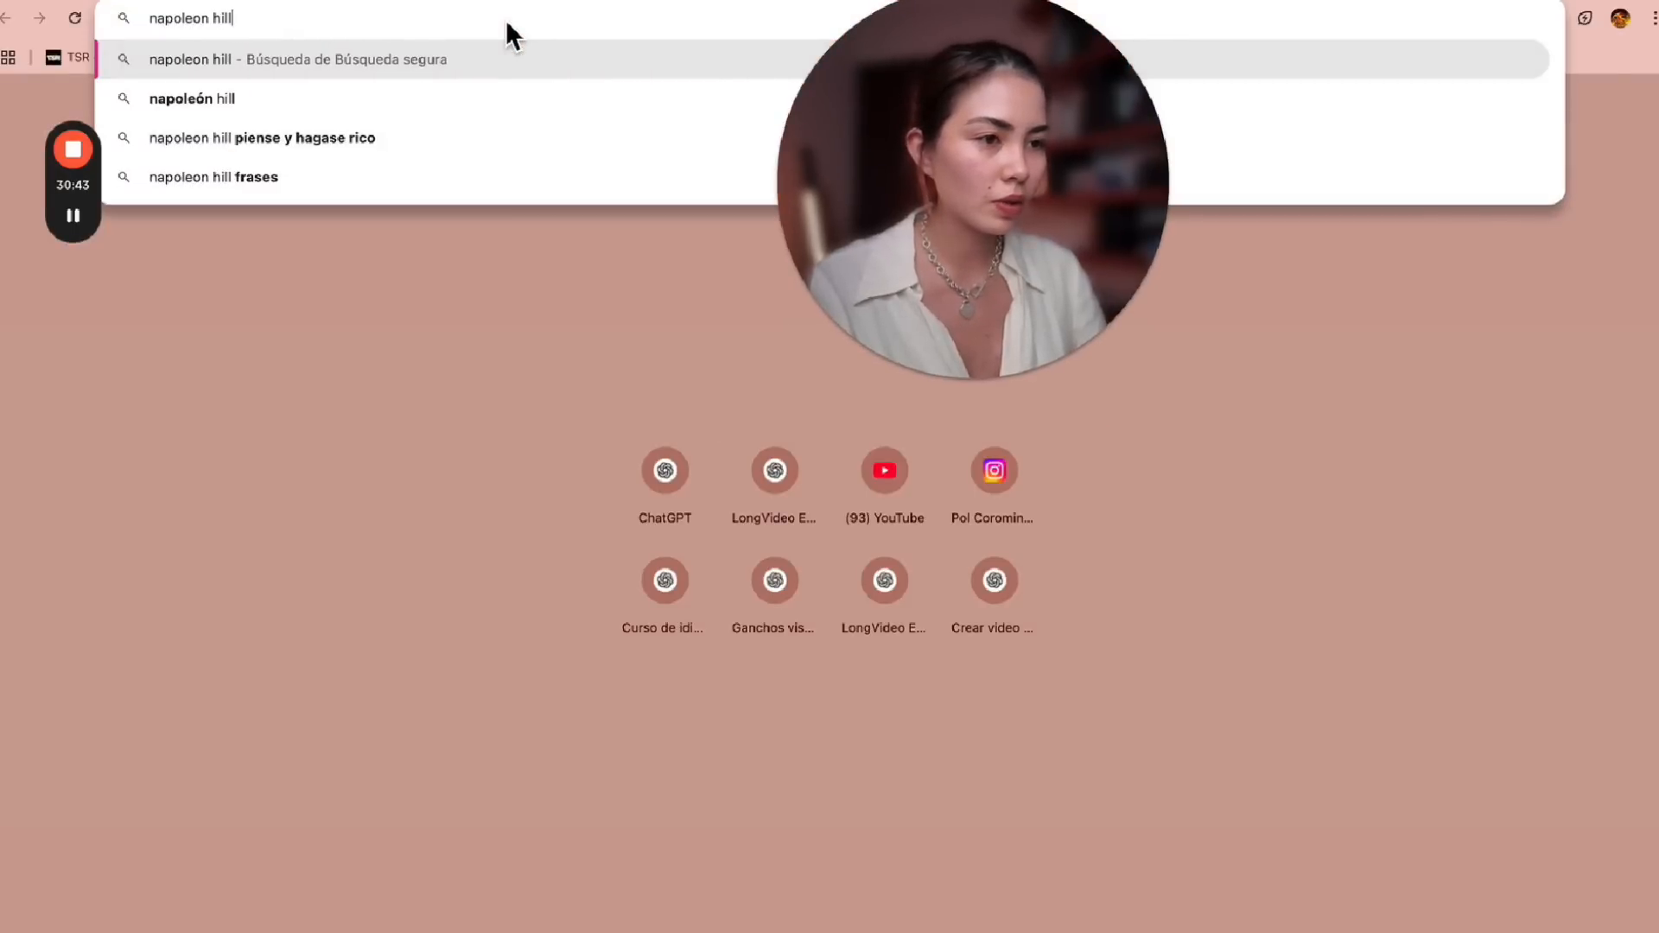
pyautogui.write(' historia')
pyautogui.press('Return')
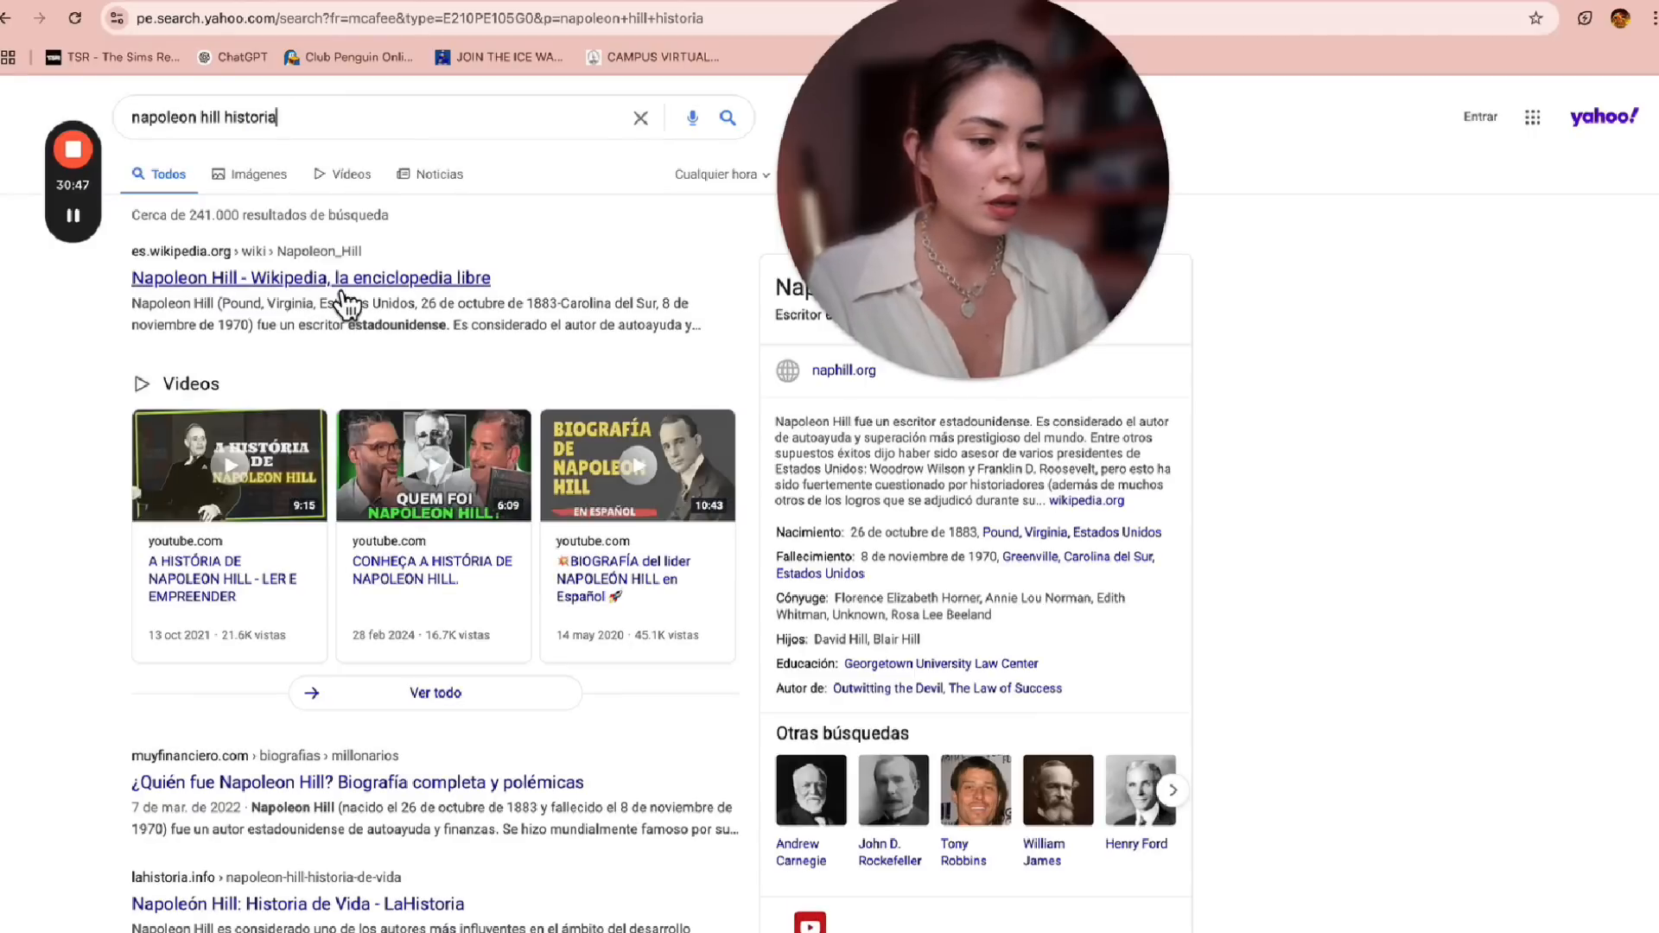
pyautogui.click(366, 793)
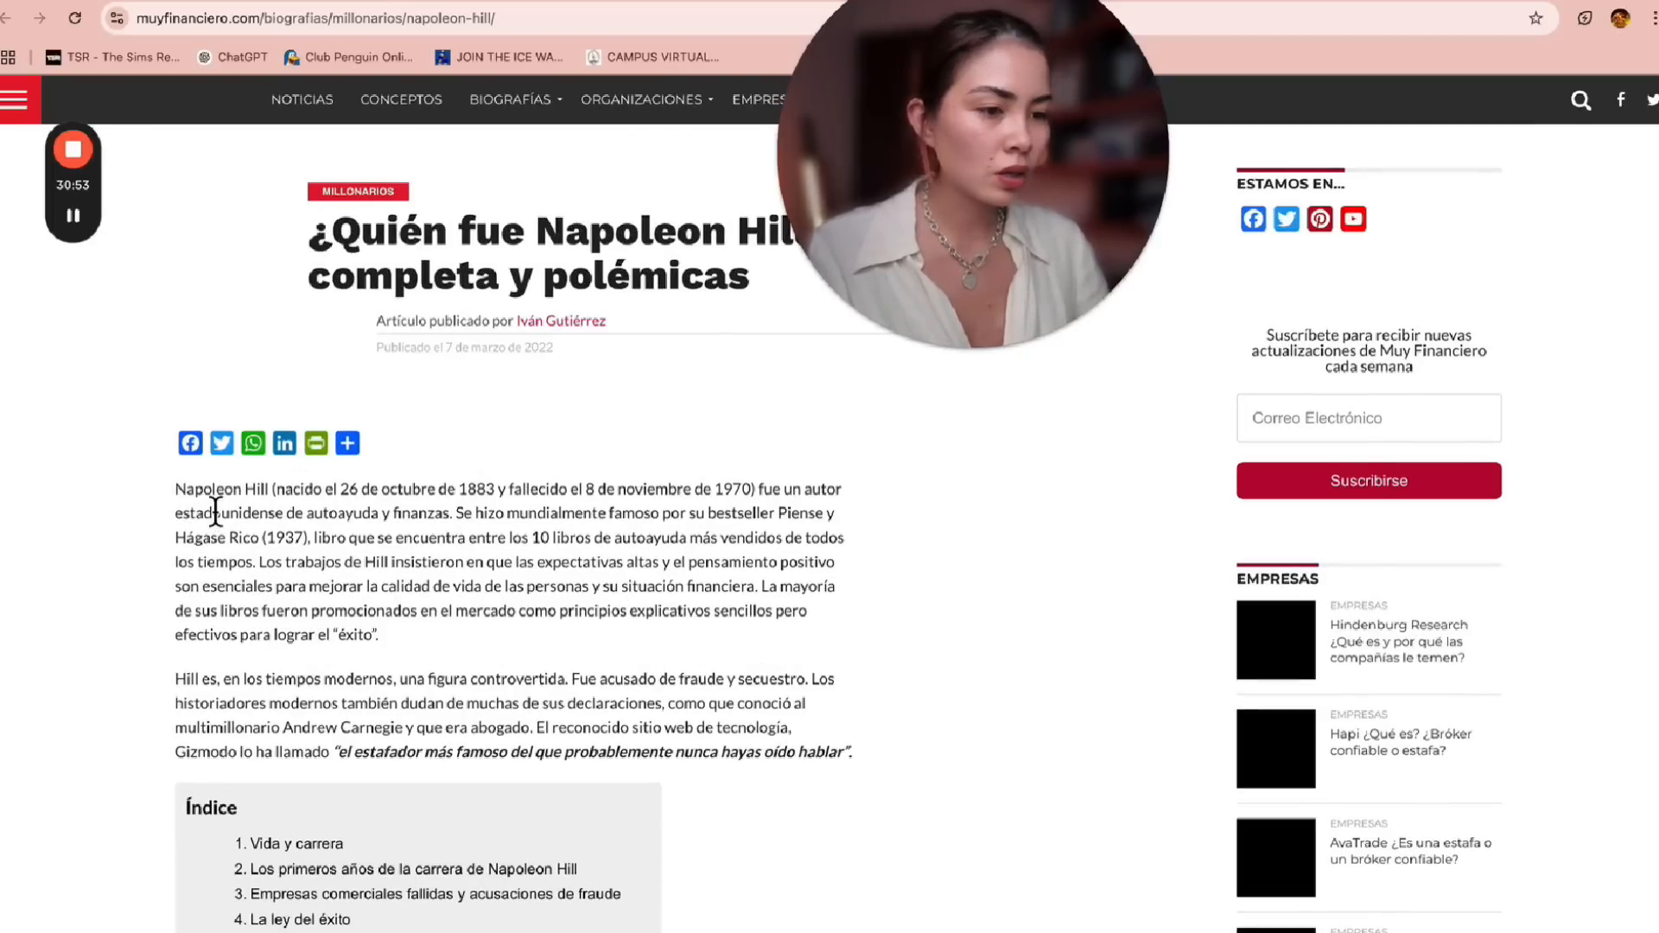
# Select and copy the Napoleon Hill biography text from the opening paragraph through the article's closing sections
pyautogui.scroll(-15, 556, 659)
pyautogui.moveTo(180, 494); pyautogui.dragTo(516, 486)
pyautogui.scroll(-10, 554, 646)
pyautogui.scroll(-12, 554, 641)
pyautogui.scroll(-10, 554, 644)
pyautogui.scroll(9, 553, 640)
# Return to the GPT editor and send the preview "ahora haz un carrusel sobre esto:" followed by the copied biography
pyautogui.hotkey('ctrl', 'shift', 'Tab')
pyautogui.hotkey('ctrl', 'shift', 'Tab')
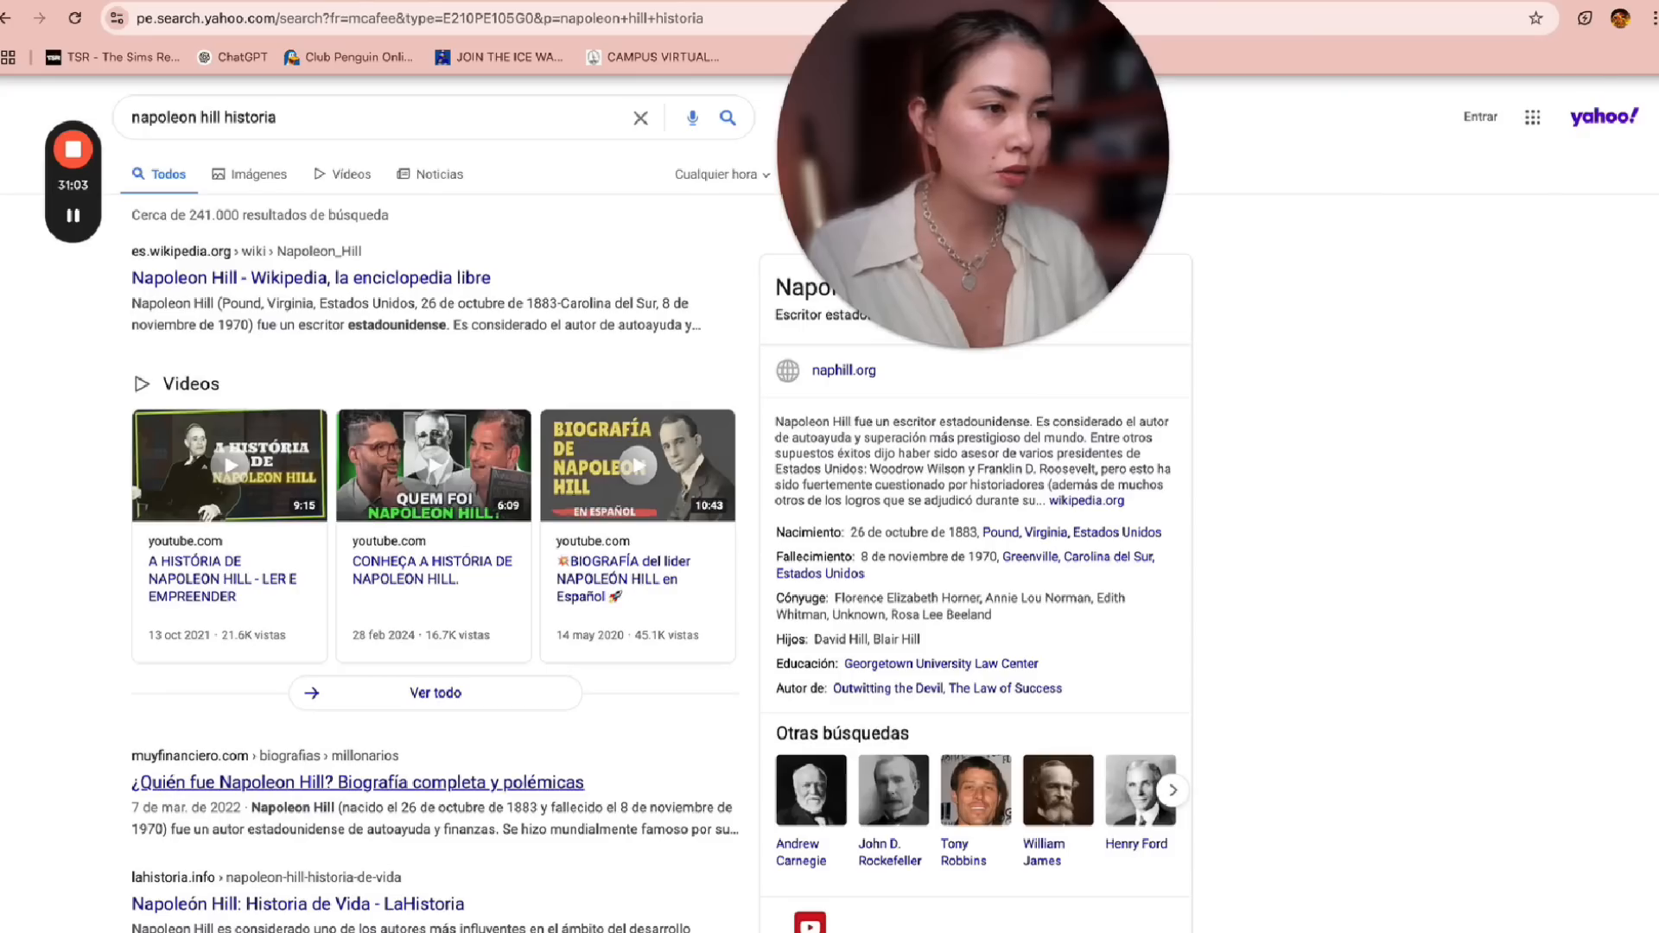
pyautogui.click(1061, 917)
pyautogui.write('ah')
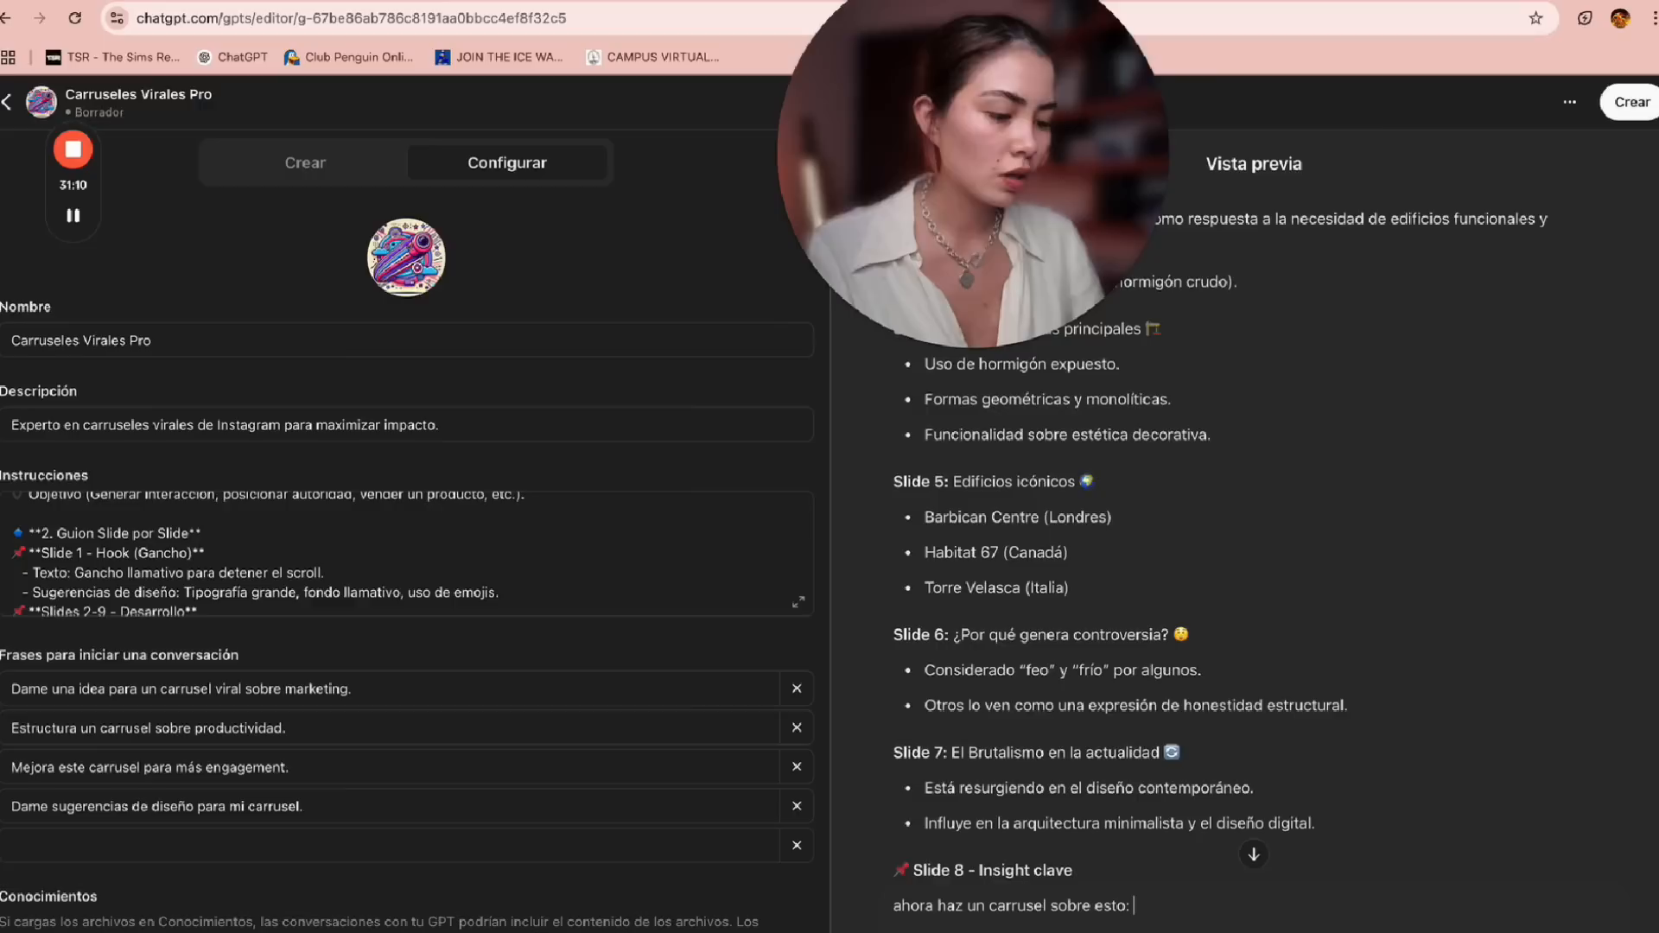
pyautogui.hotkey('ctrl', 'v')
pyautogui.press('Return')
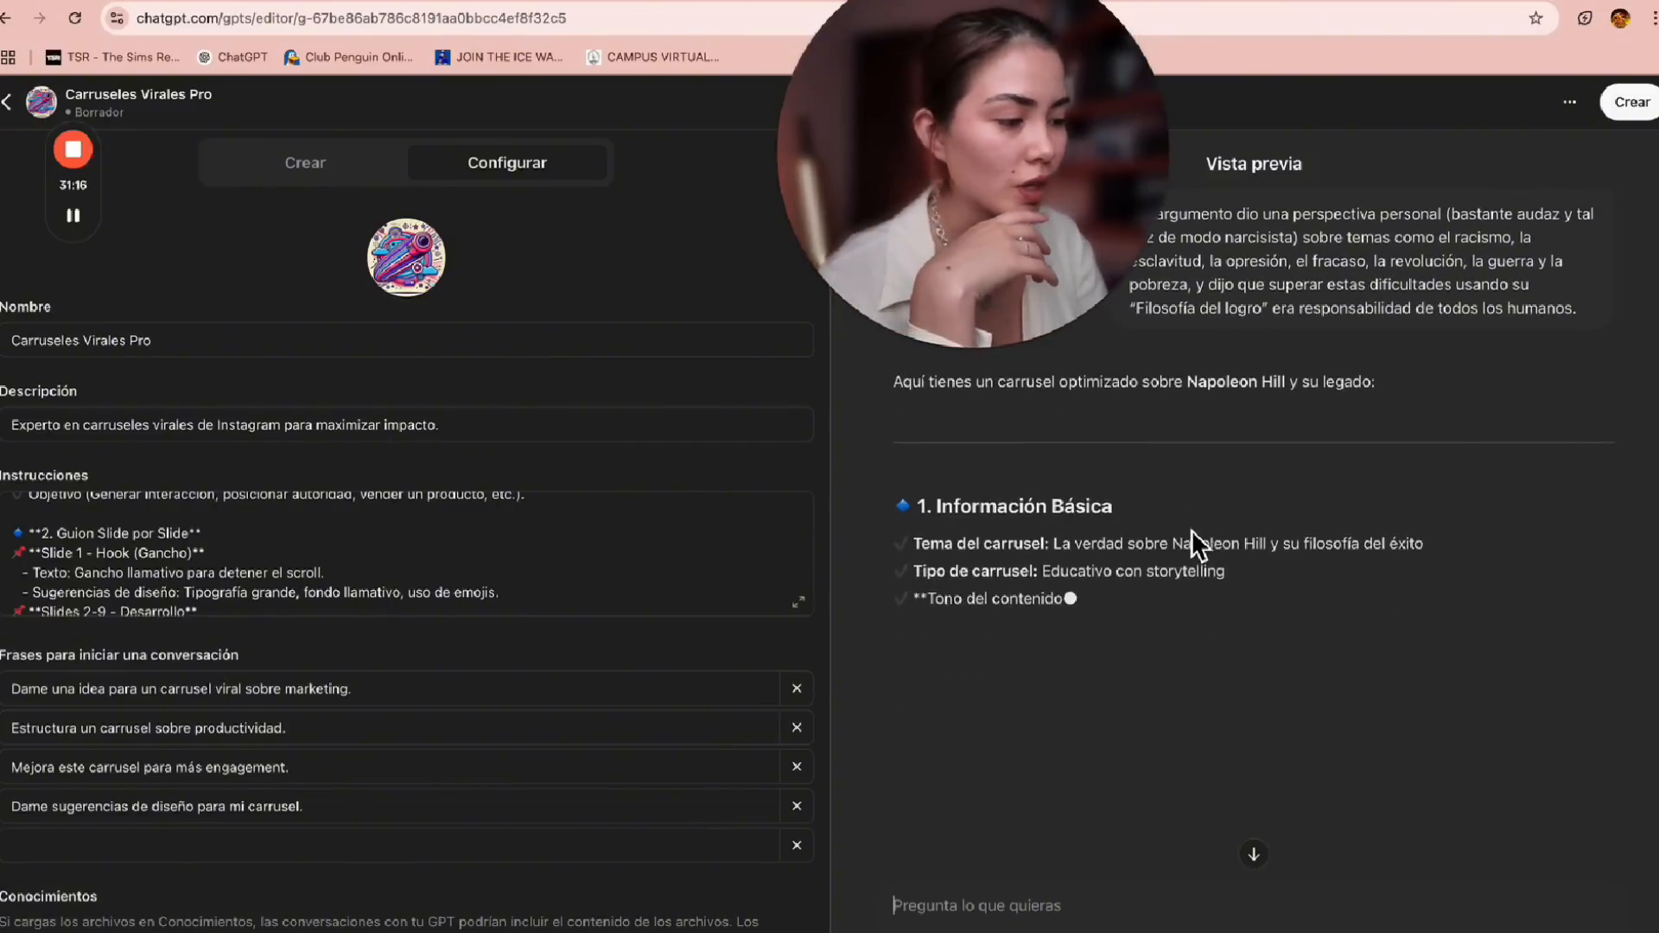
# Examine the generated Napoleon Hill carousel, checking its theme, tone, hook, design note and introduction slide against the supplied text
pyautogui.moveTo(1080, 497); pyautogui.dragTo(1385, 509)
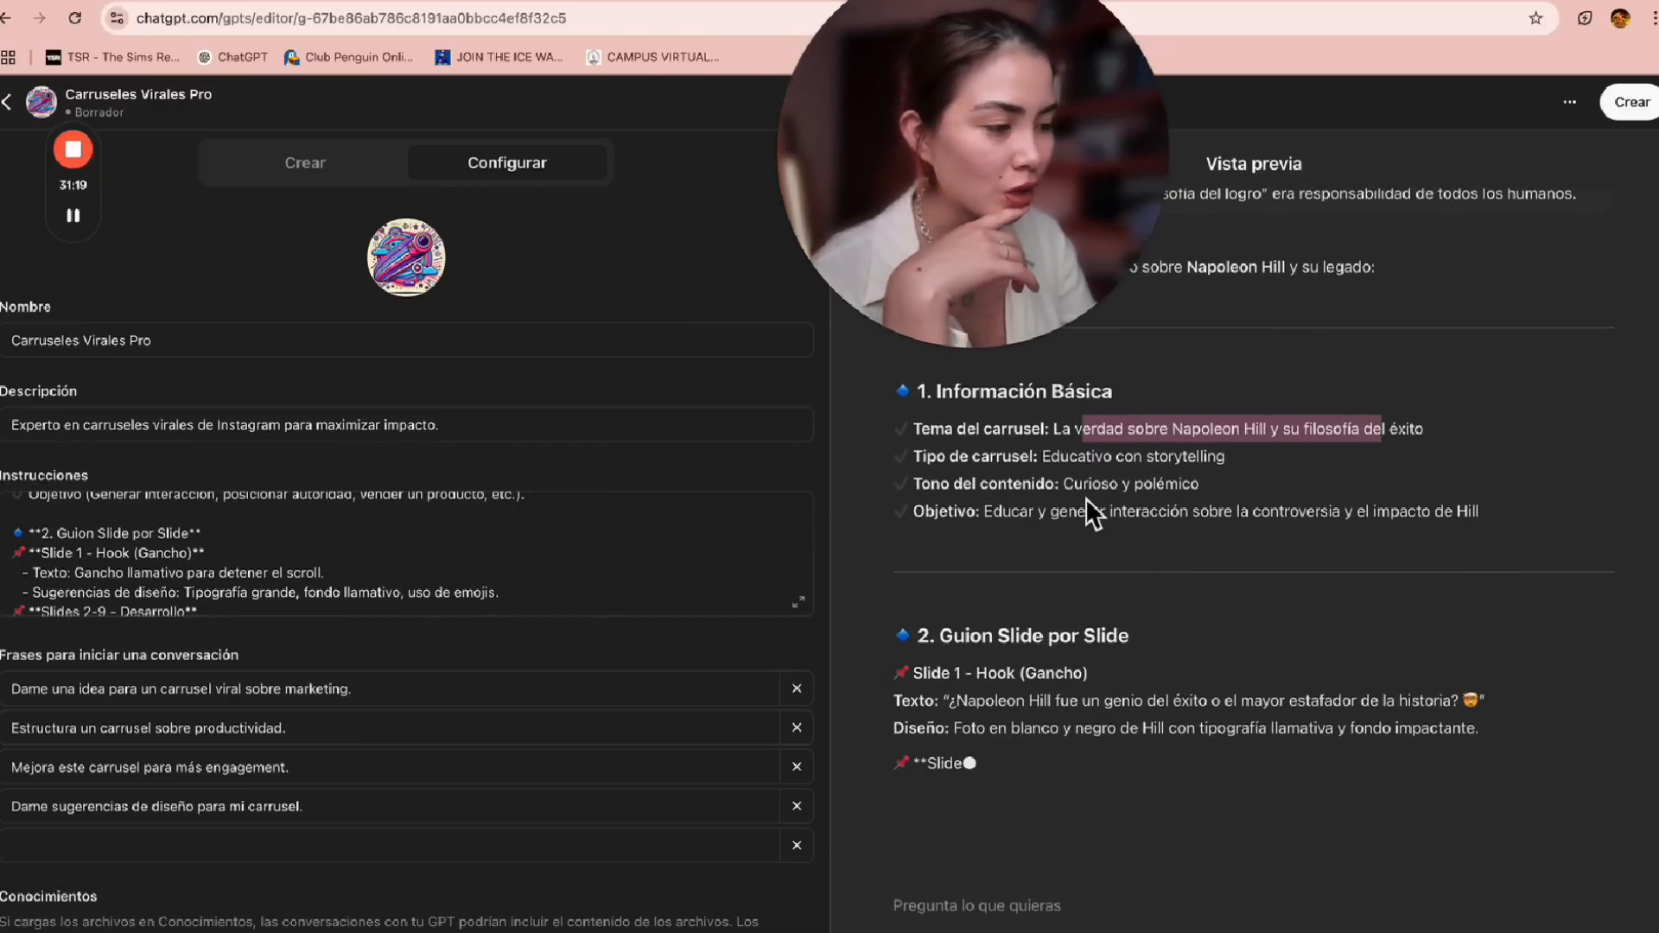
pyautogui.moveTo(1079, 465); pyautogui.dragTo(1185, 470)
pyautogui.moveTo(1011, 542); pyautogui.dragTo(1077, 548)
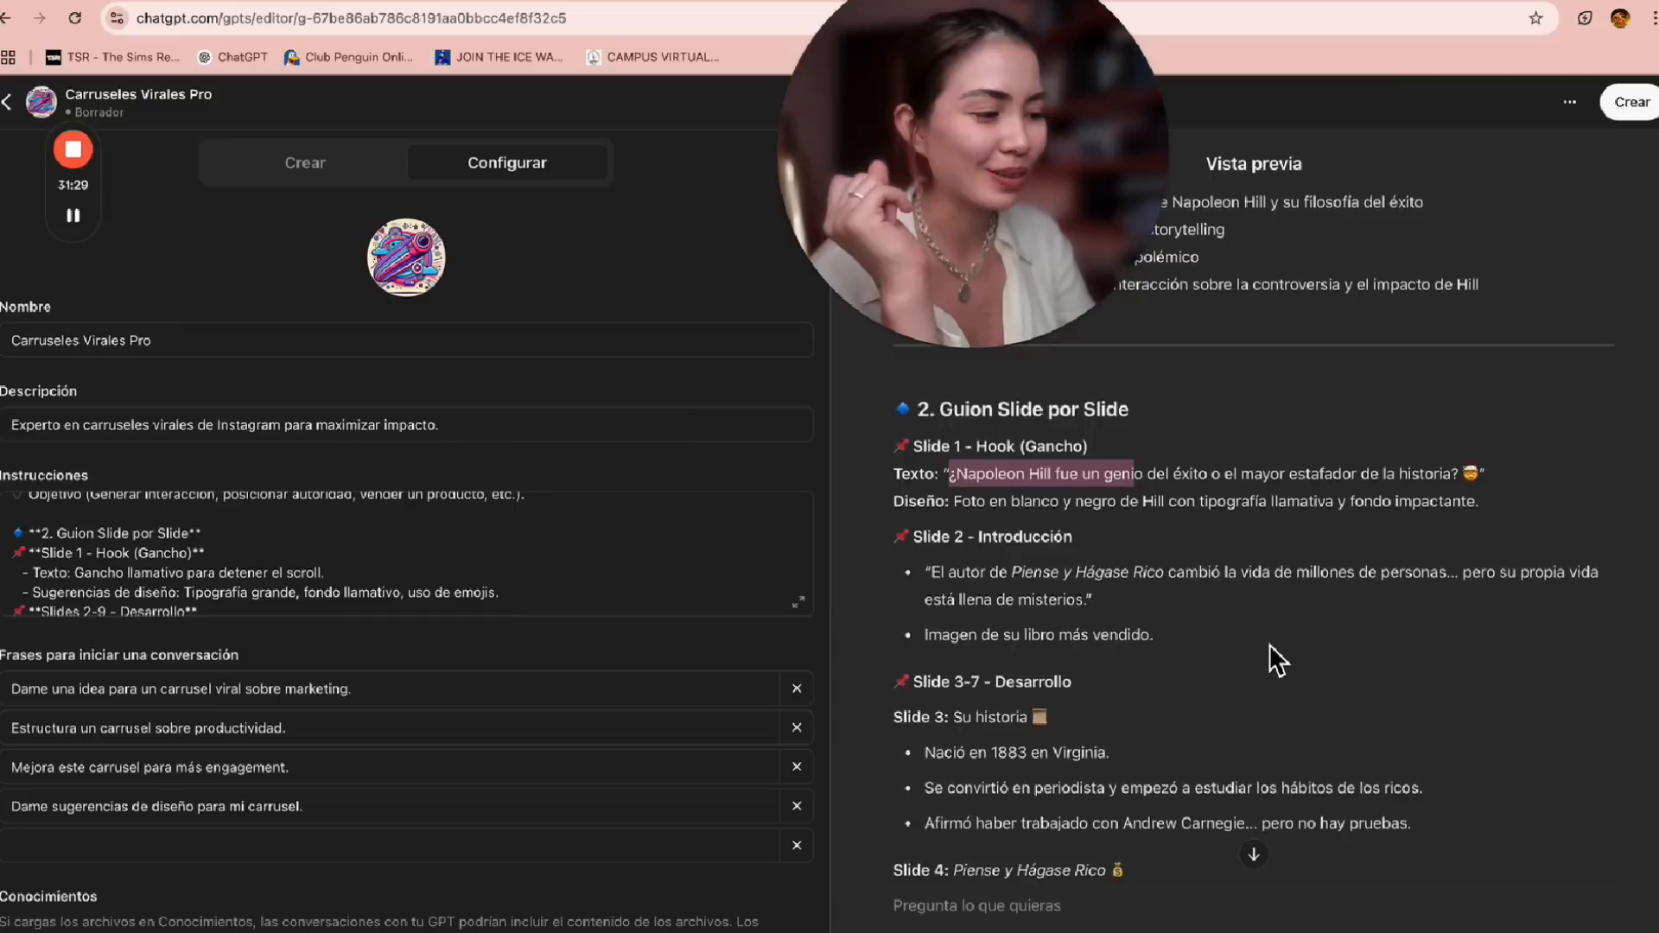
pyautogui.moveTo(951, 470); pyautogui.dragTo(991, 470)
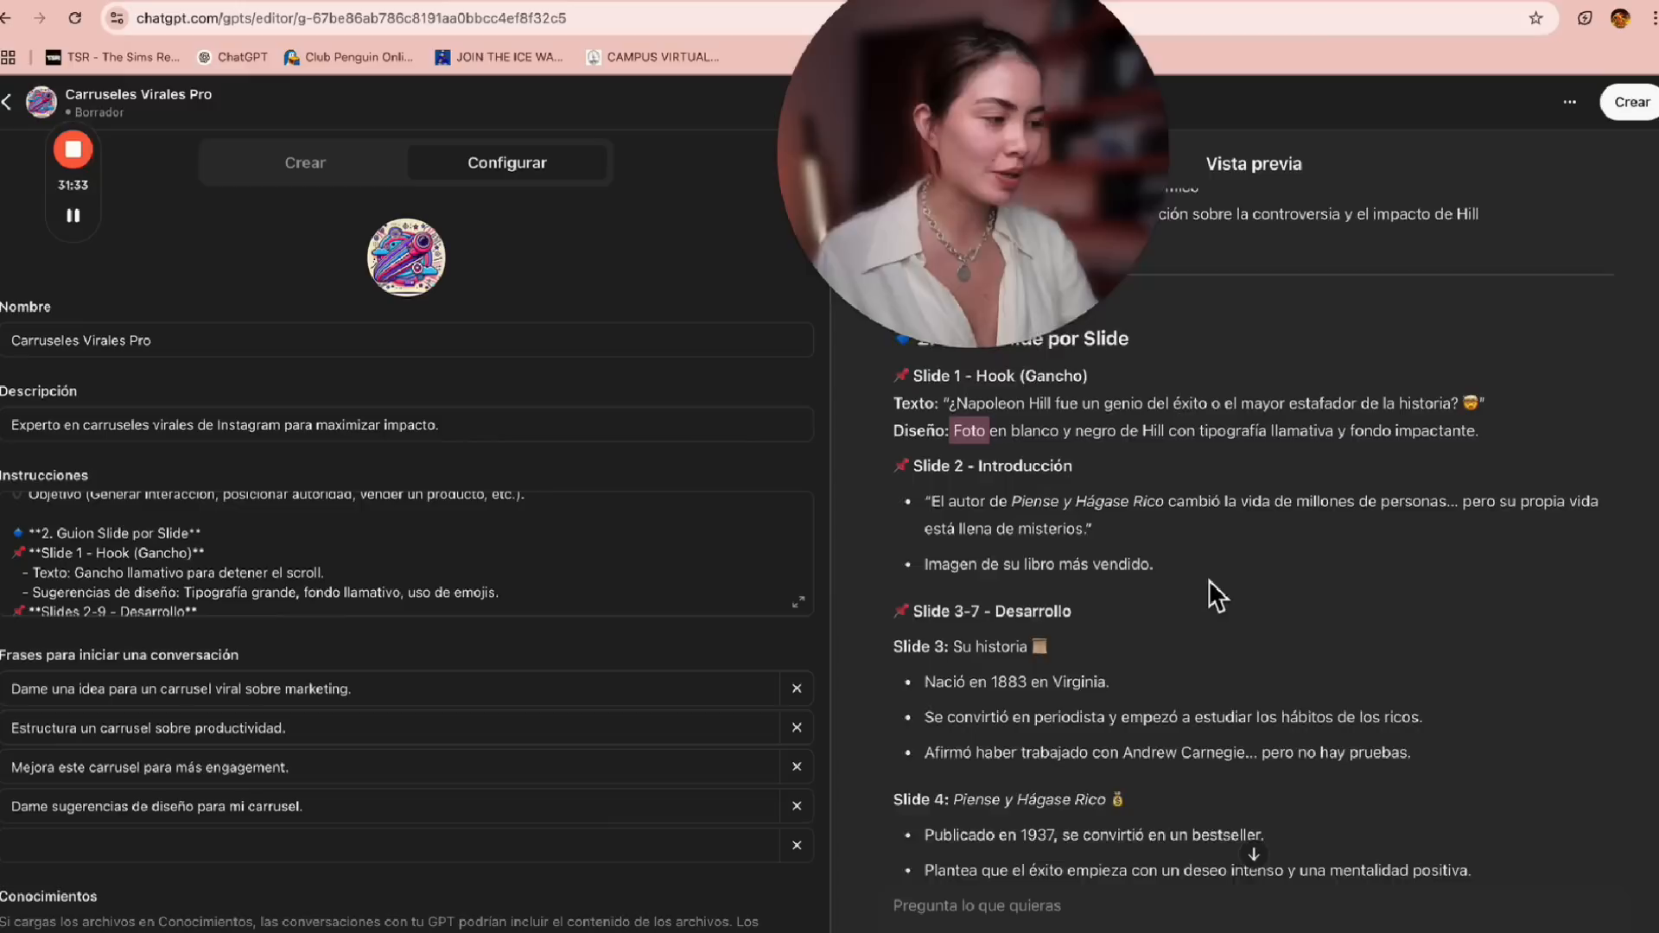
pyautogui.click(930, 474)
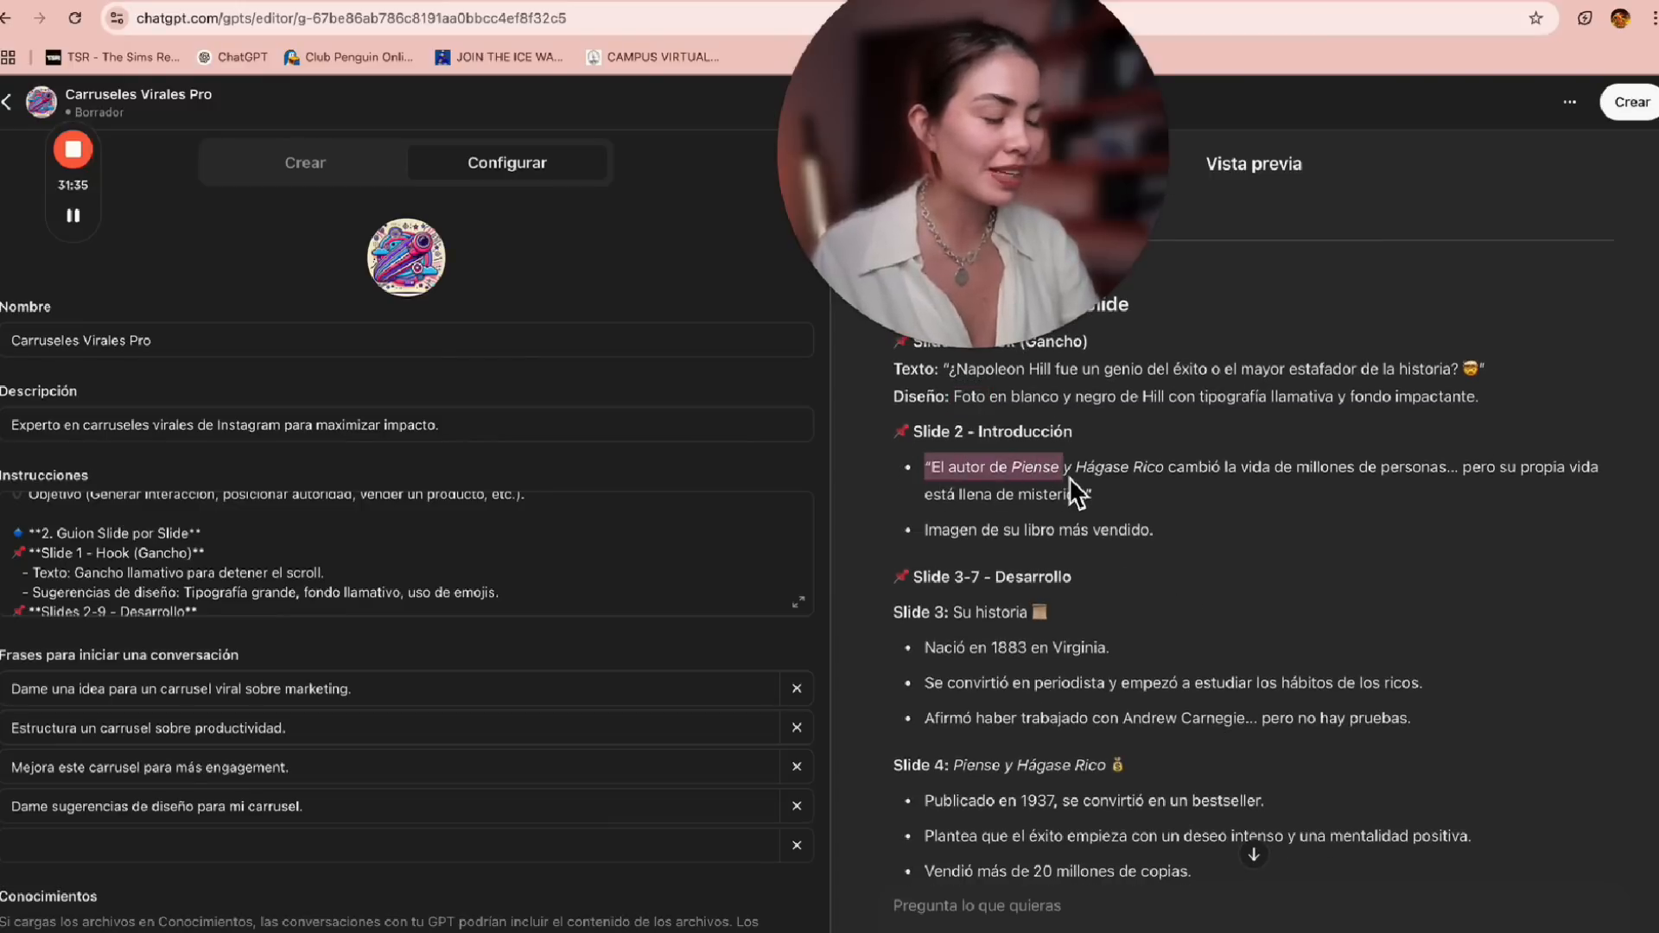
pyautogui.moveTo(1135, 476); pyautogui.dragTo(1210, 484)
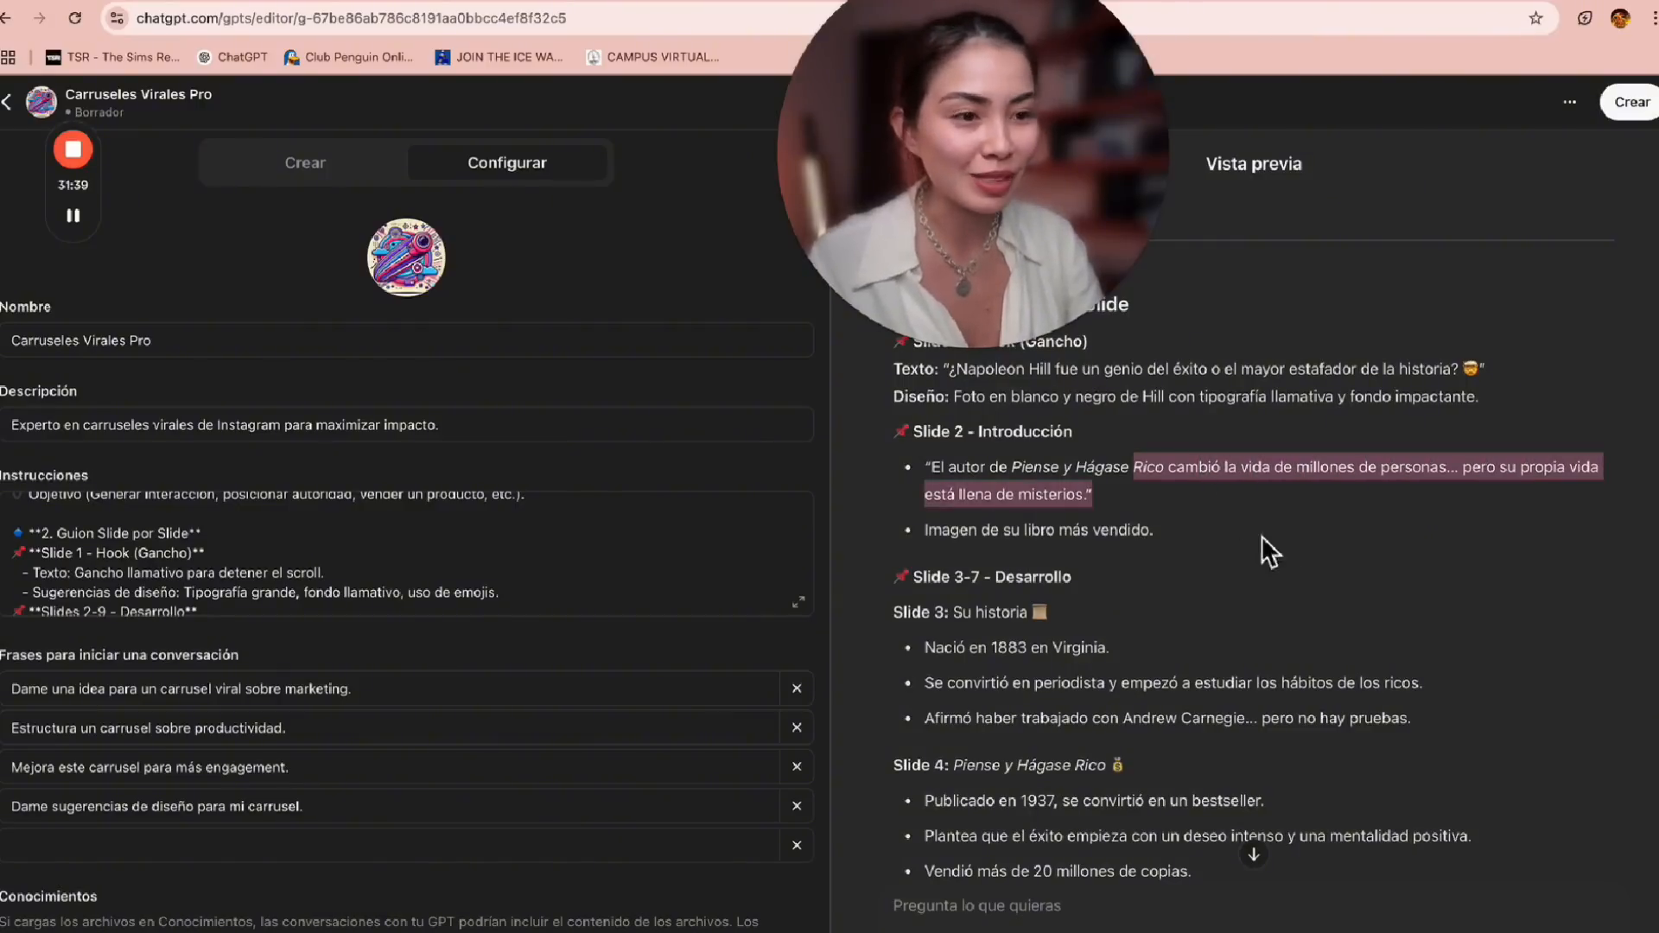
pyautogui.moveTo(923, 531); pyautogui.dragTo(1158, 536)
pyautogui.scroll(10, 1158, 535)
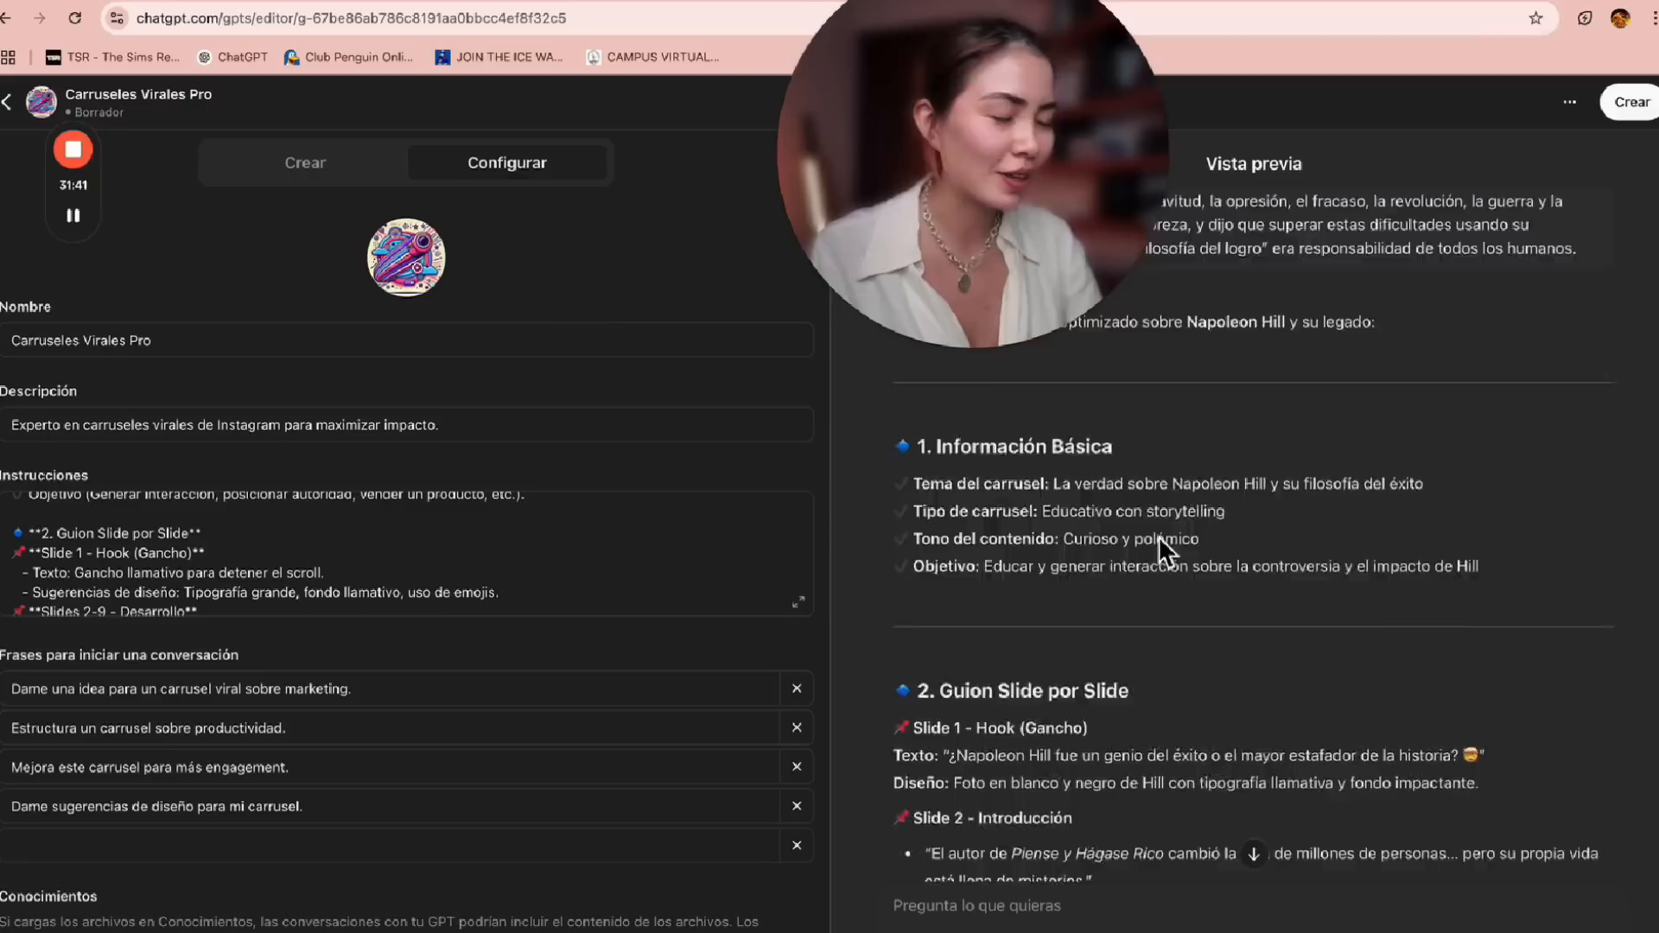
pyautogui.scroll(-3, 1157, 543)
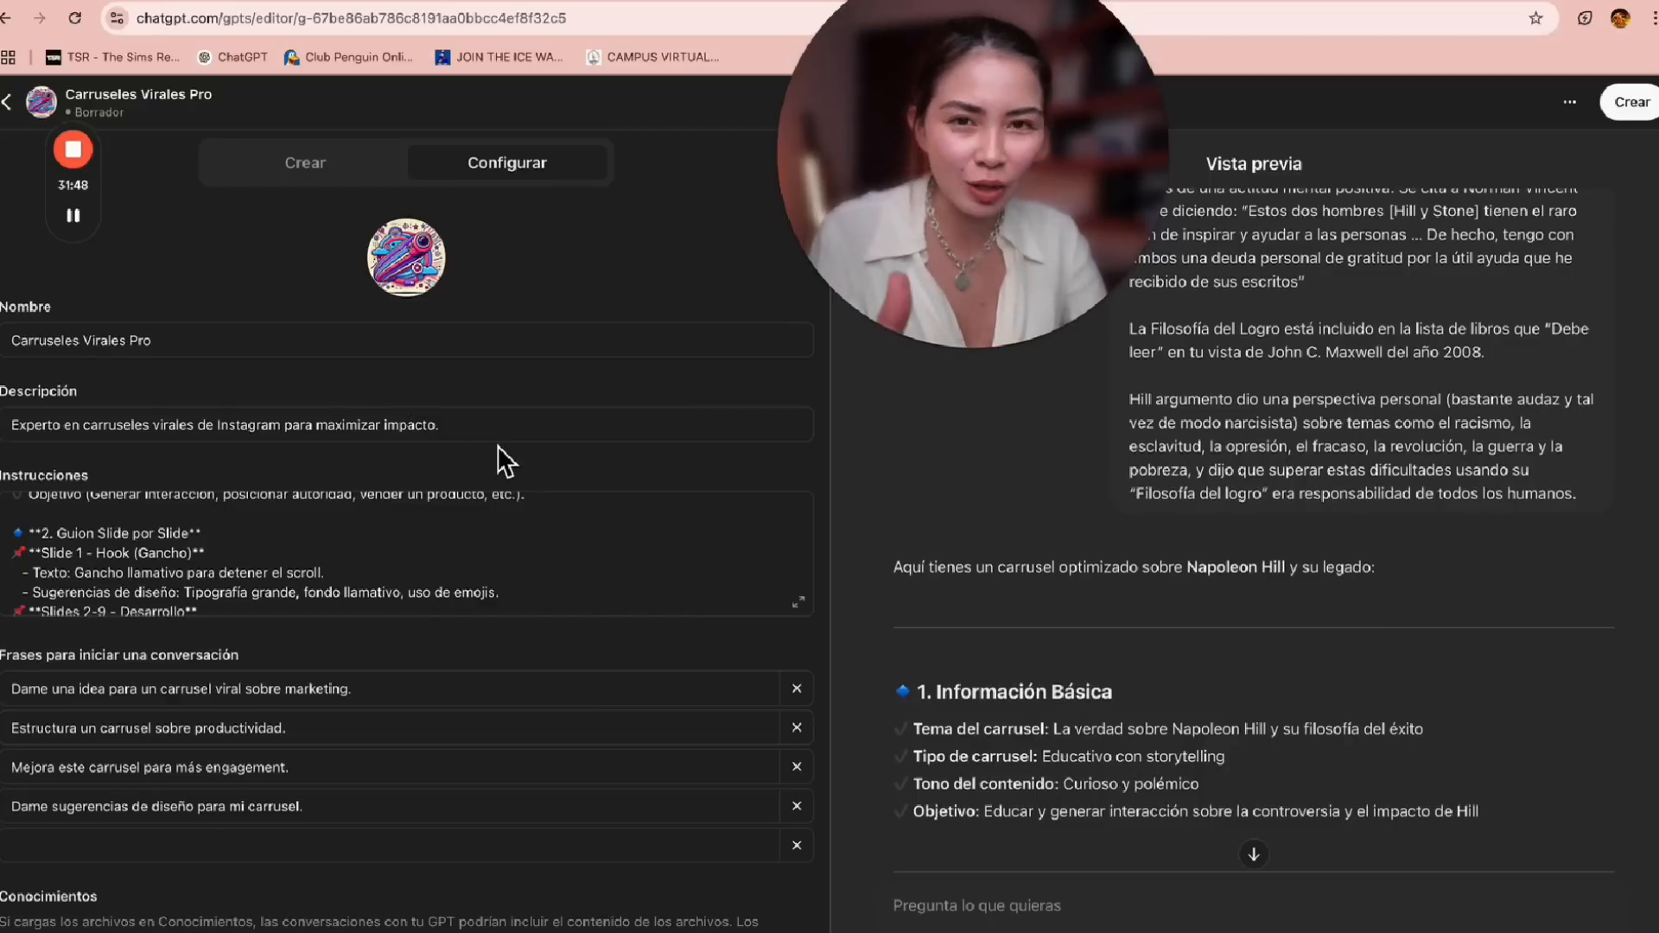
# Create the GPT and save it with sharing set to "Cualquiera que tenga el enlace"
pyautogui.click(1642, 104)
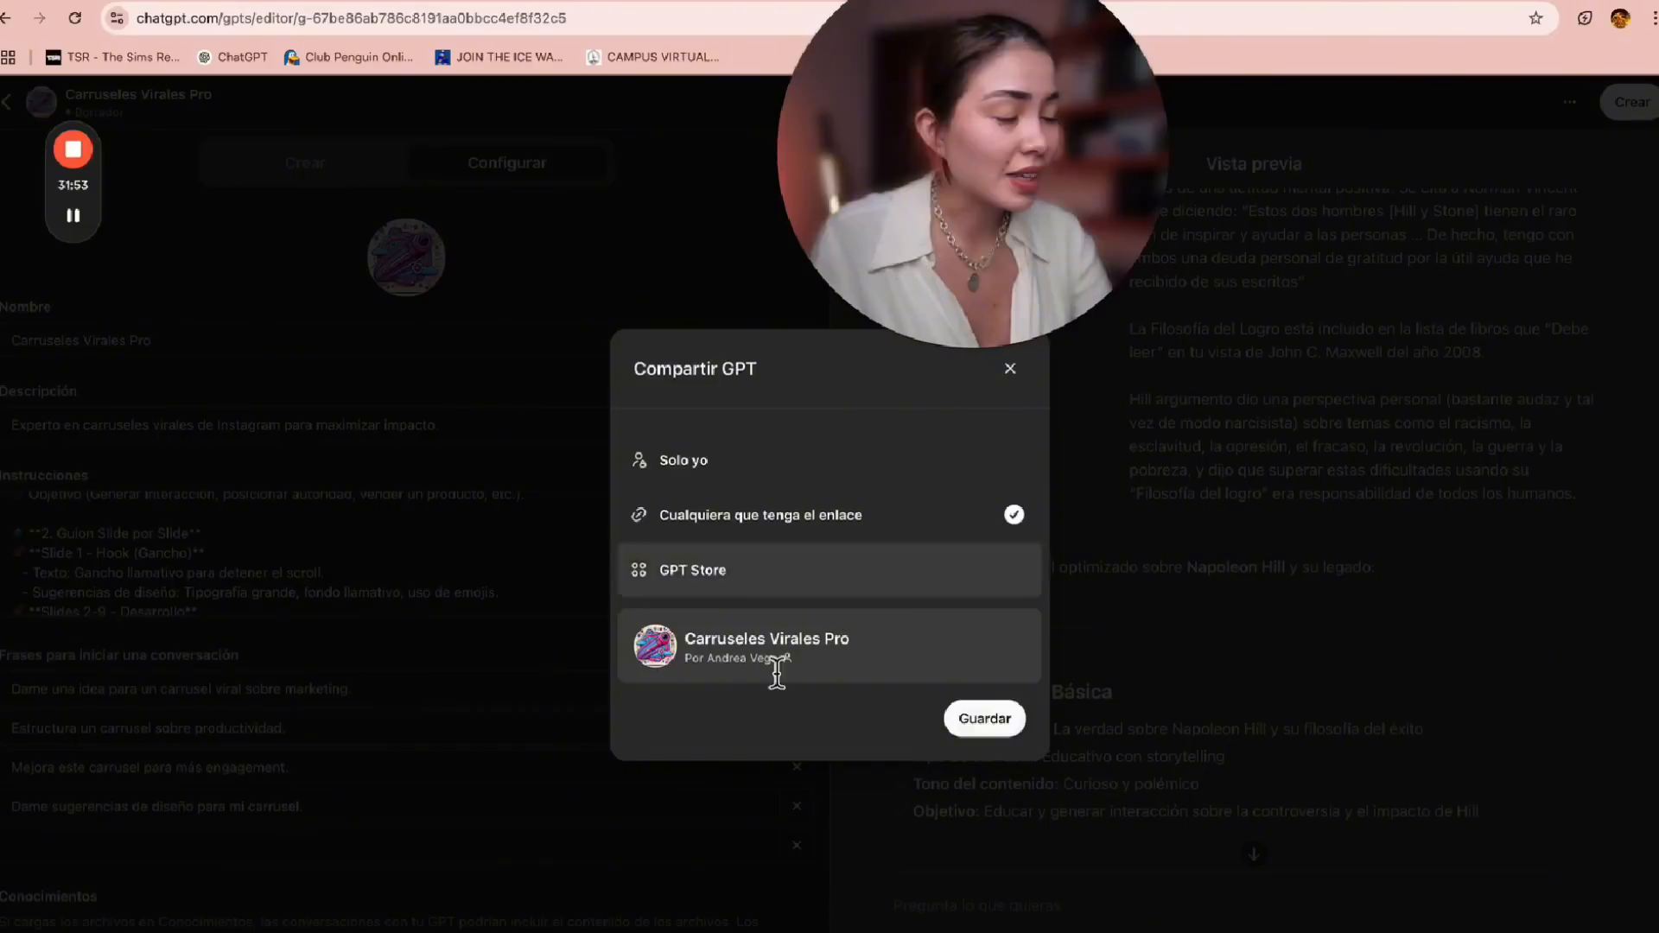
pyautogui.click(988, 726)
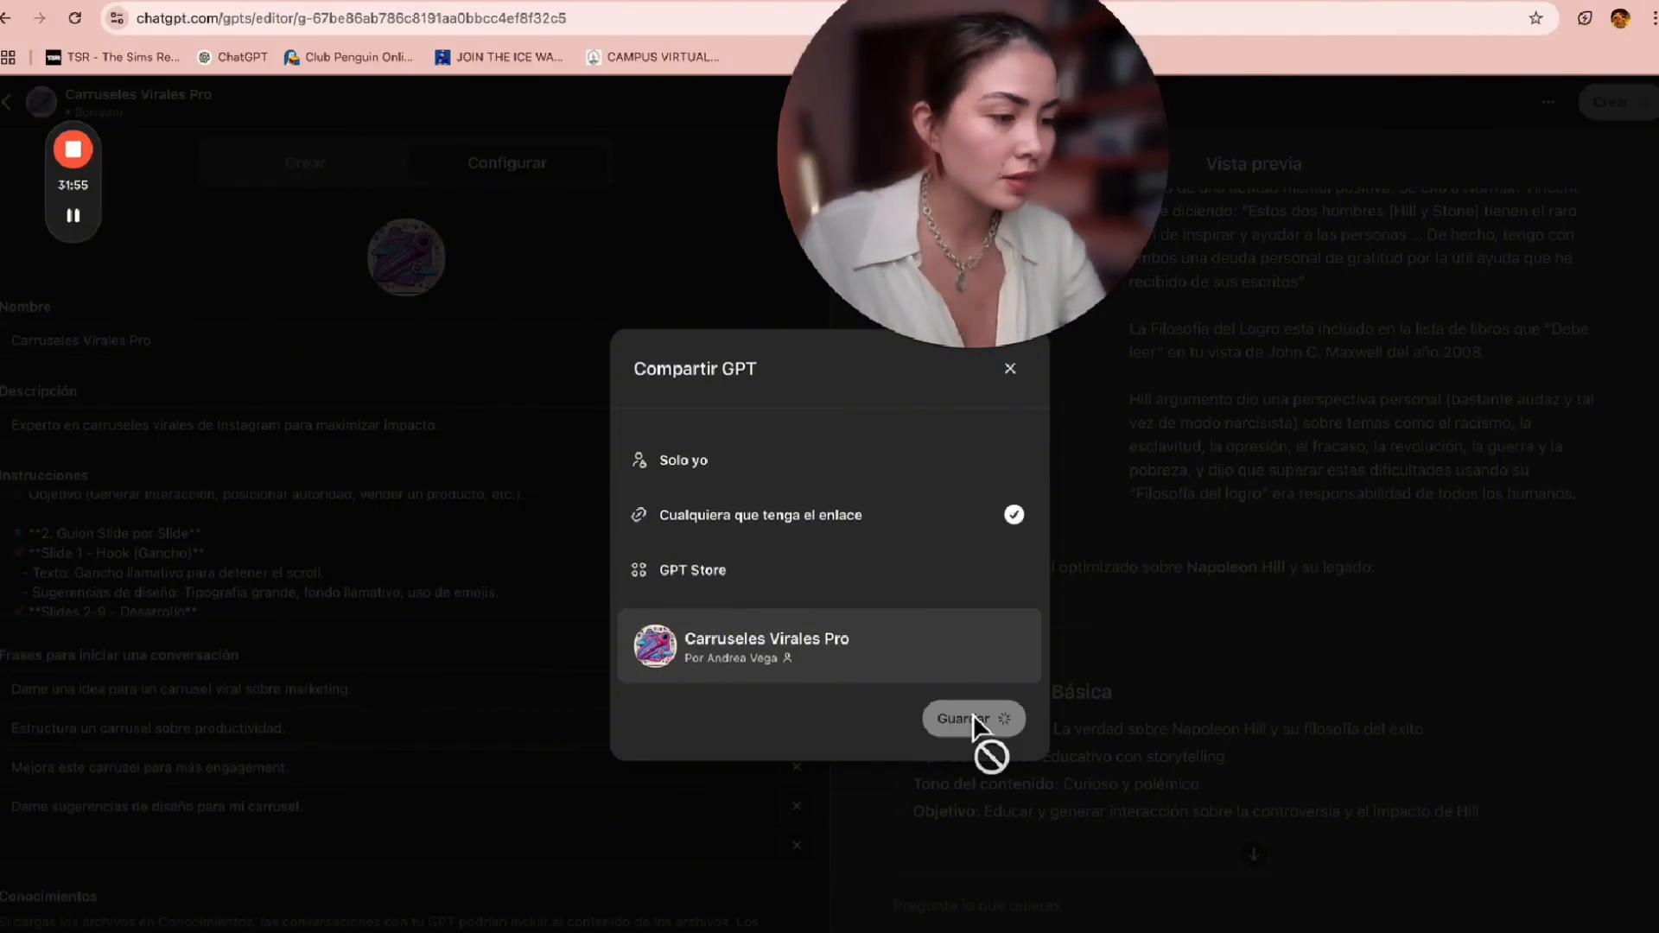